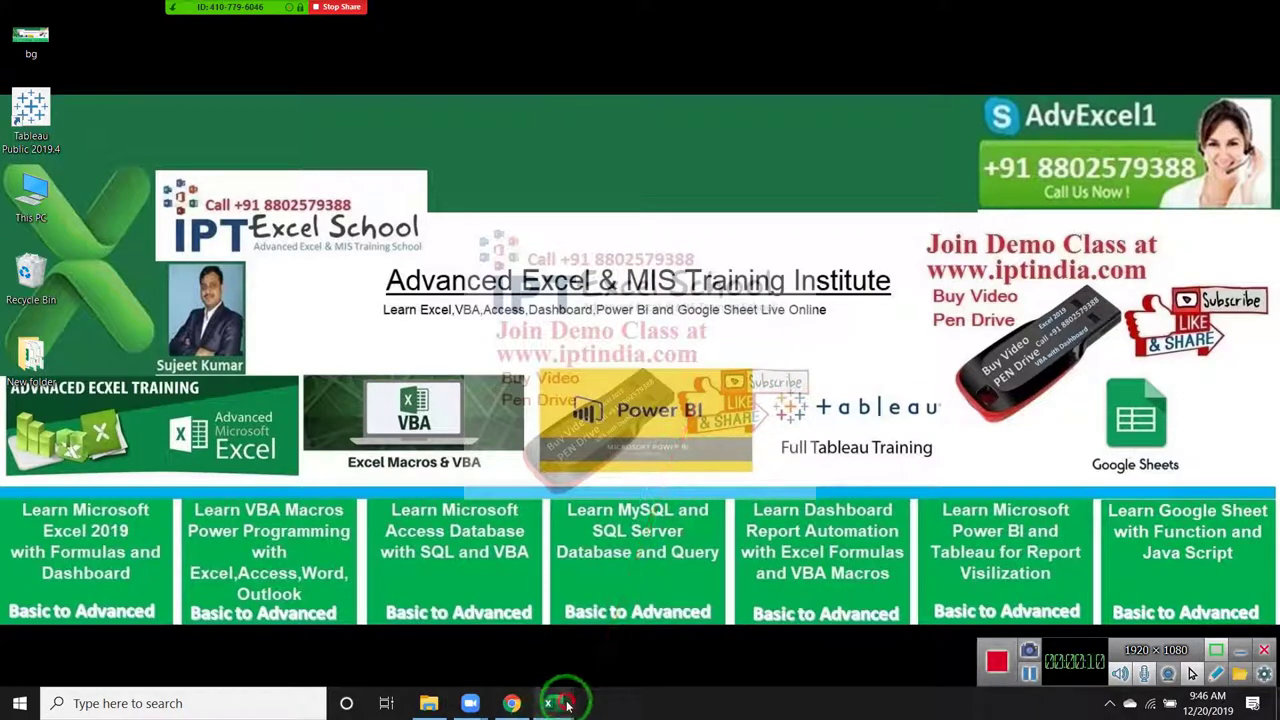
{"action": "mouse_move", "coordinate": [556, 703]}
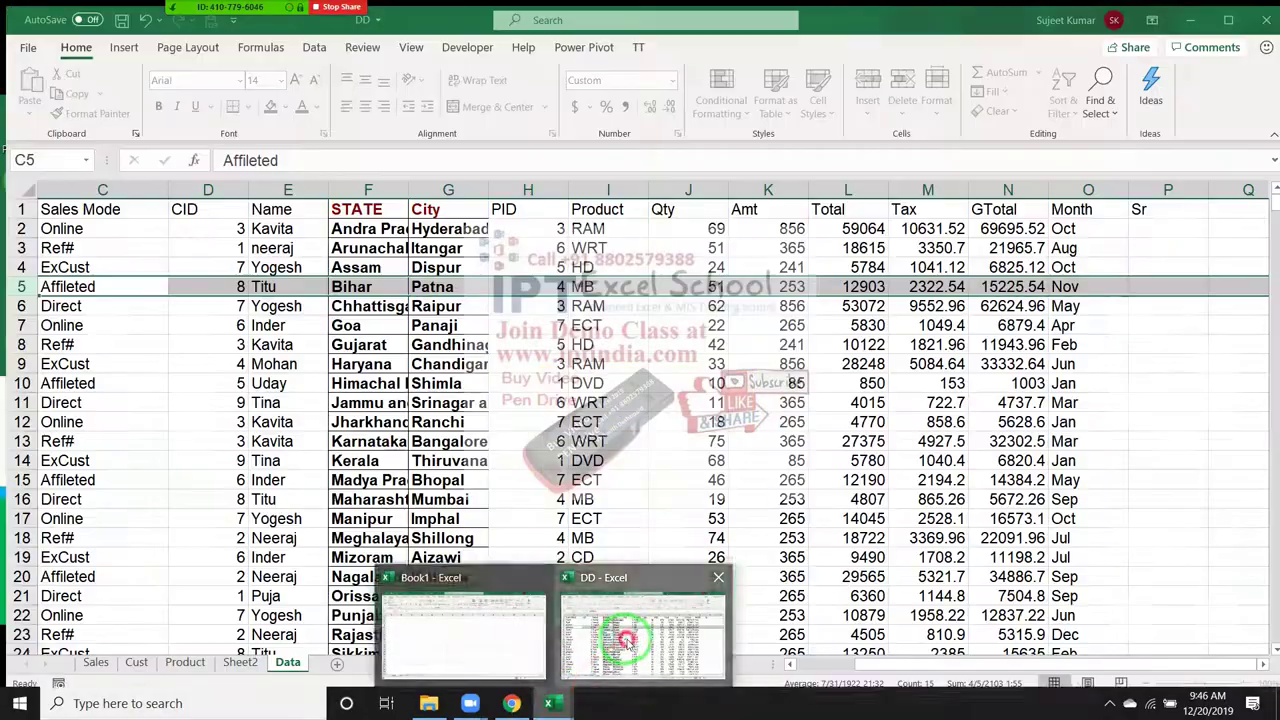
Look over the DD workbook's city and amount cells, then close it without saving
{"action": "left_click", "coordinate": [615, 645]}
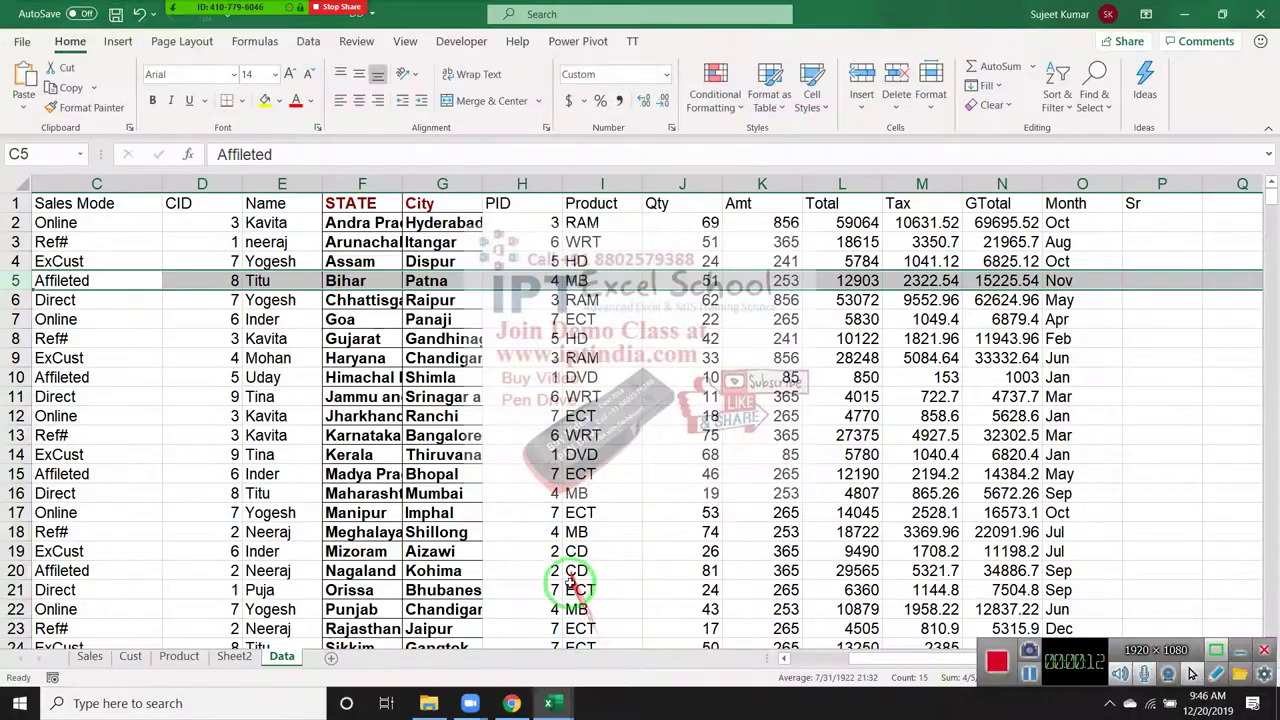
{"action": "left_click", "coordinate": [408, 435]}
{"action": "left_click", "coordinate": [728, 440]}
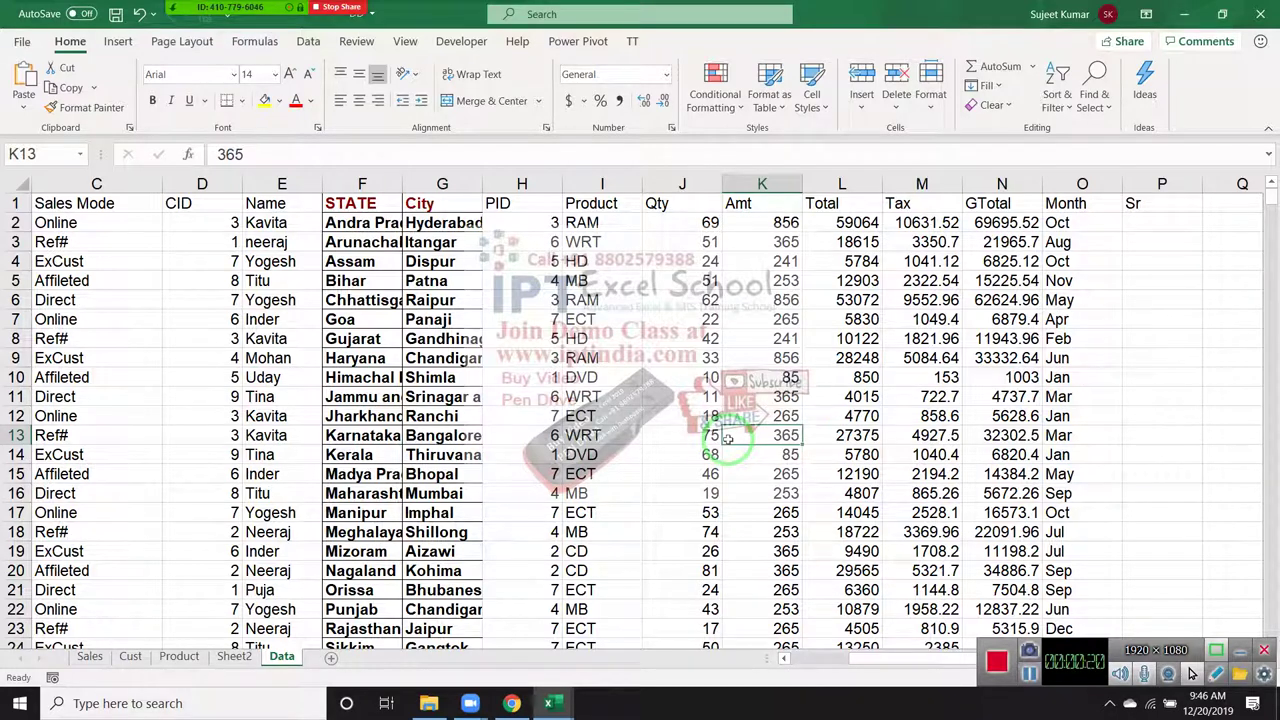
{"action": "left_click", "coordinate": [1260, 14]}
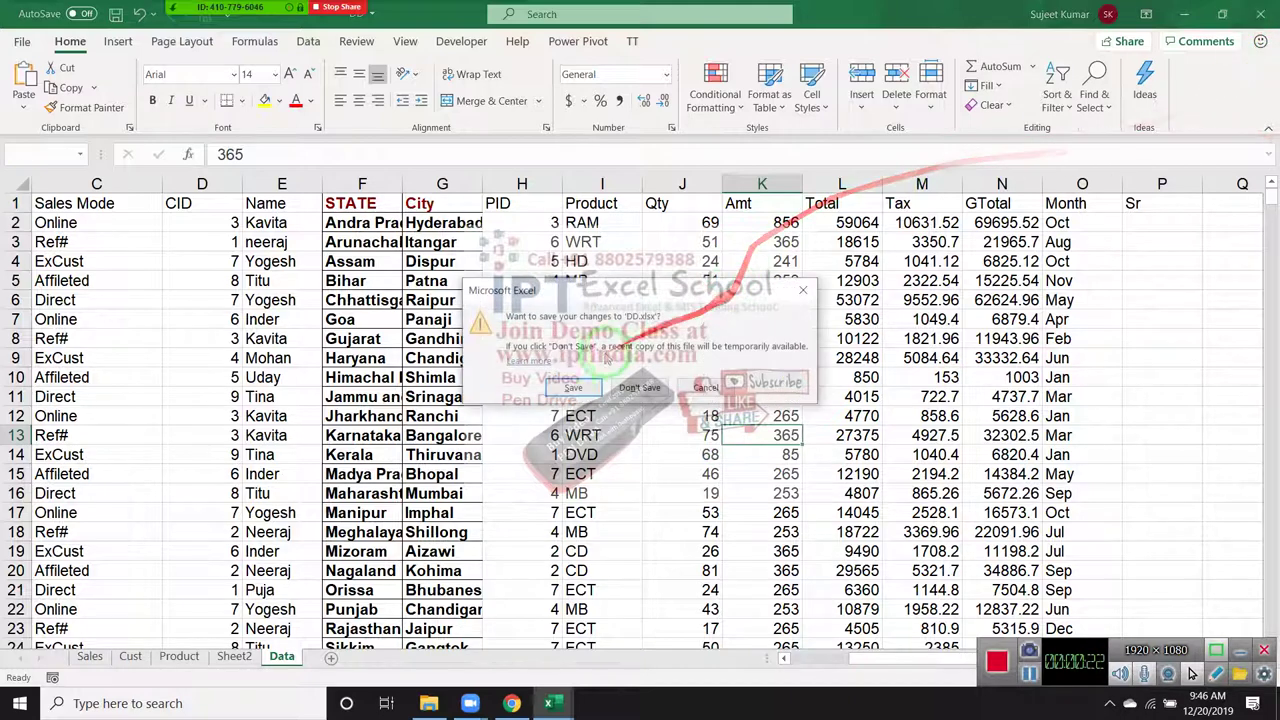
{"action": "left_click", "coordinate": [632, 387]}
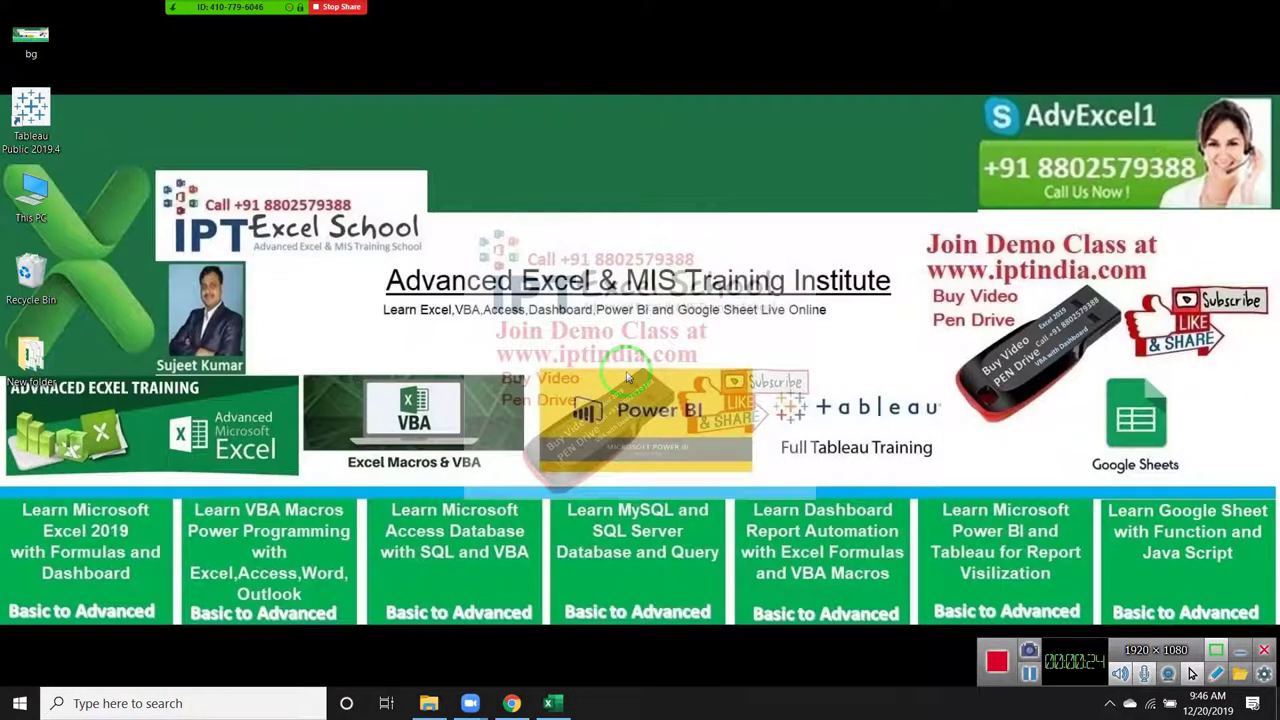
Refresh the desktop and start a new blank Excel workbook from the taskbar
{"action": "right_click", "coordinate": [513, 363]}
{"action": "left_click", "coordinate": [538, 663]}
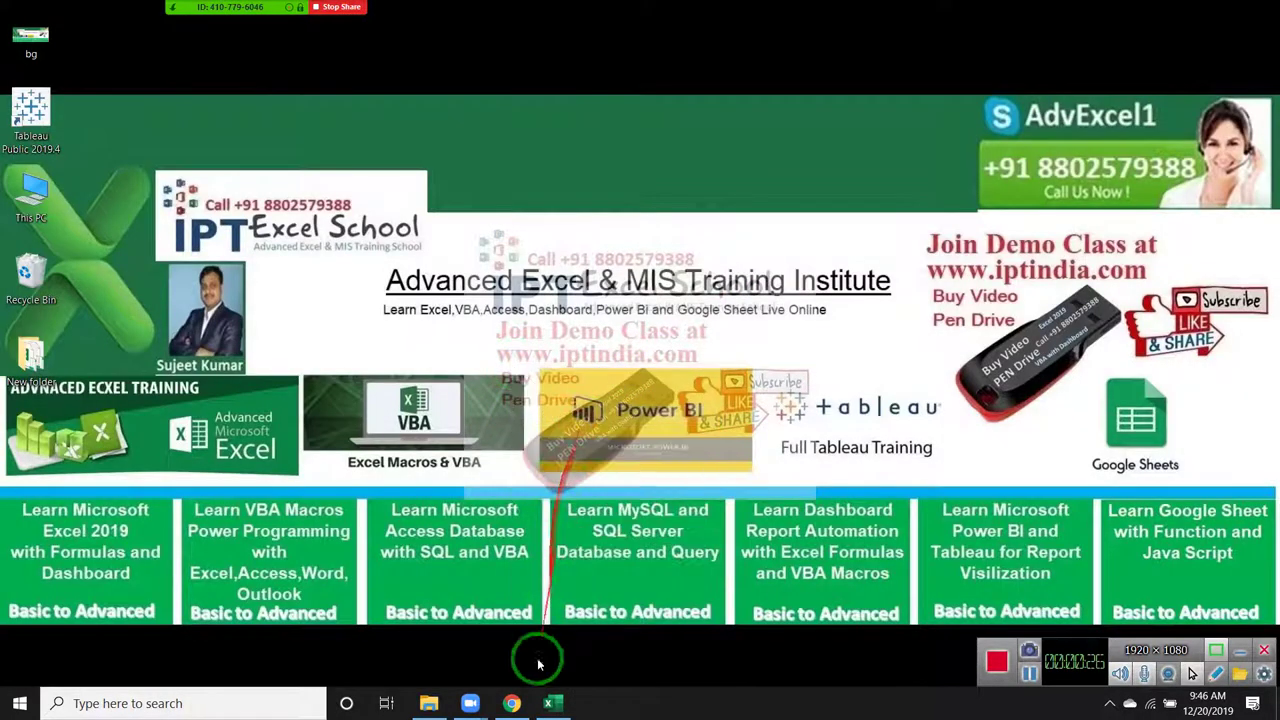
{"action": "right_click", "coordinate": [507, 208]}
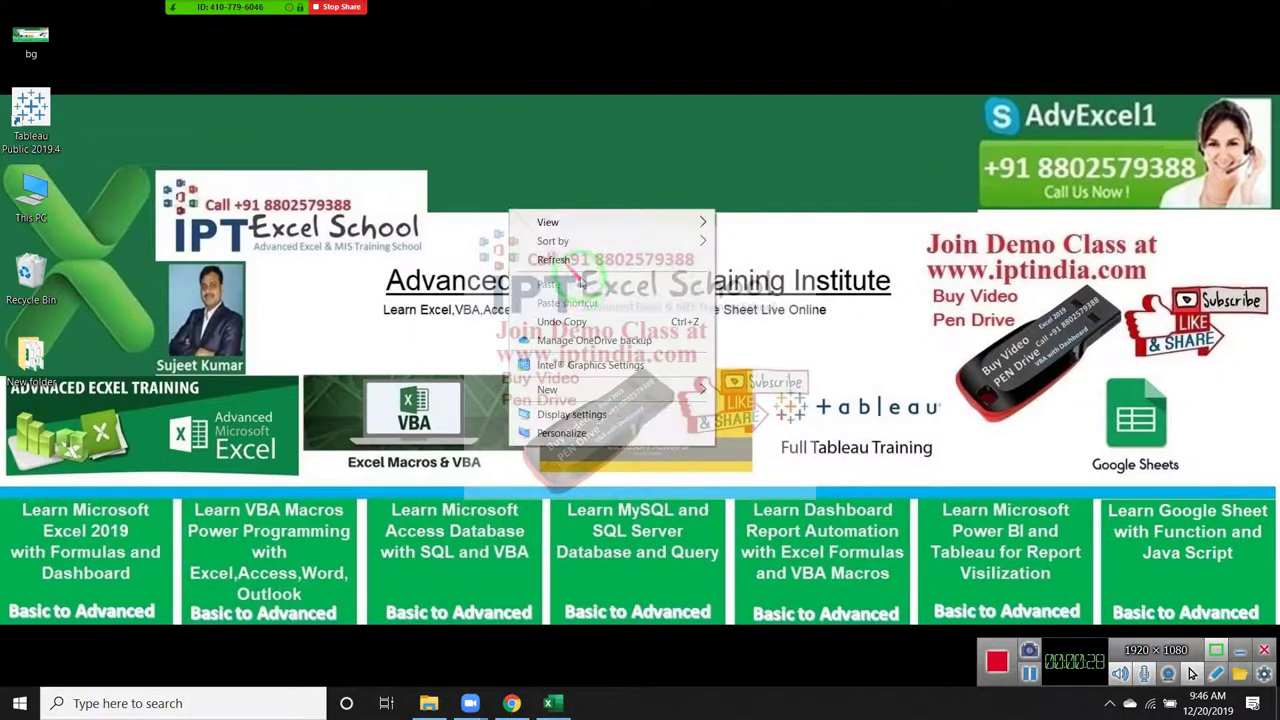
{"action": "left_click", "coordinate": [577, 260]}
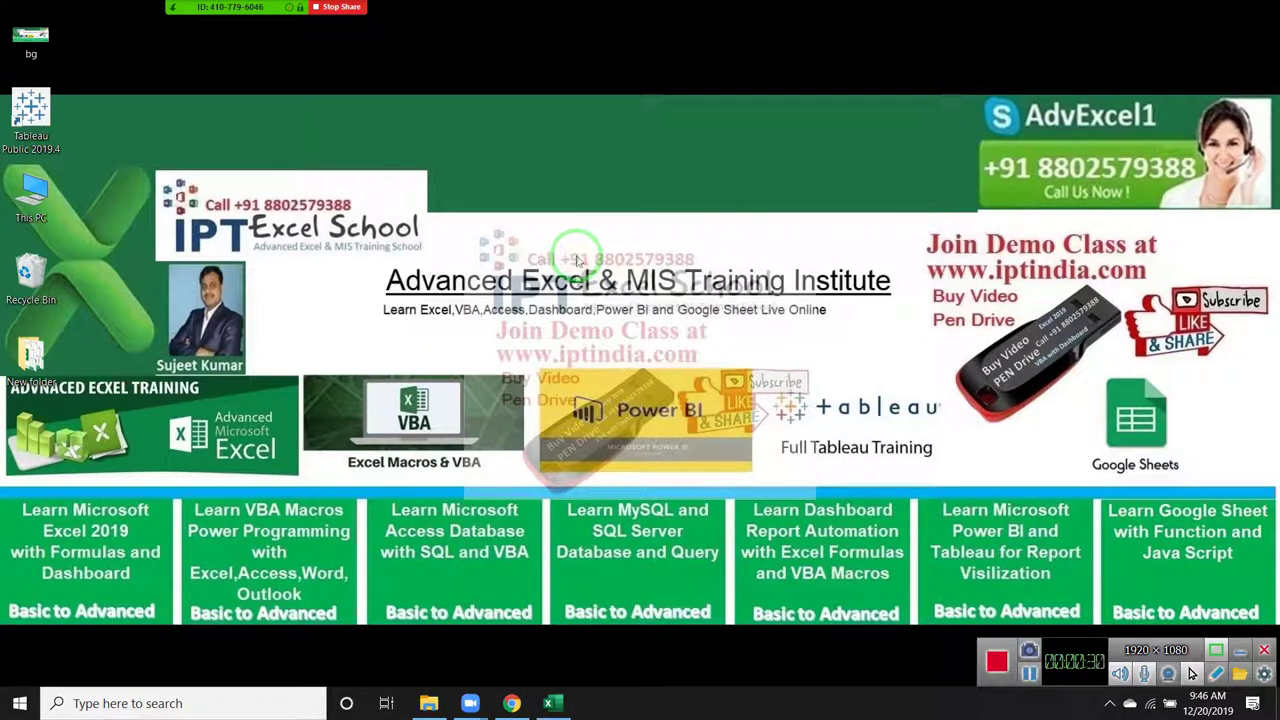
{"action": "left_click", "coordinate": [552, 703]}
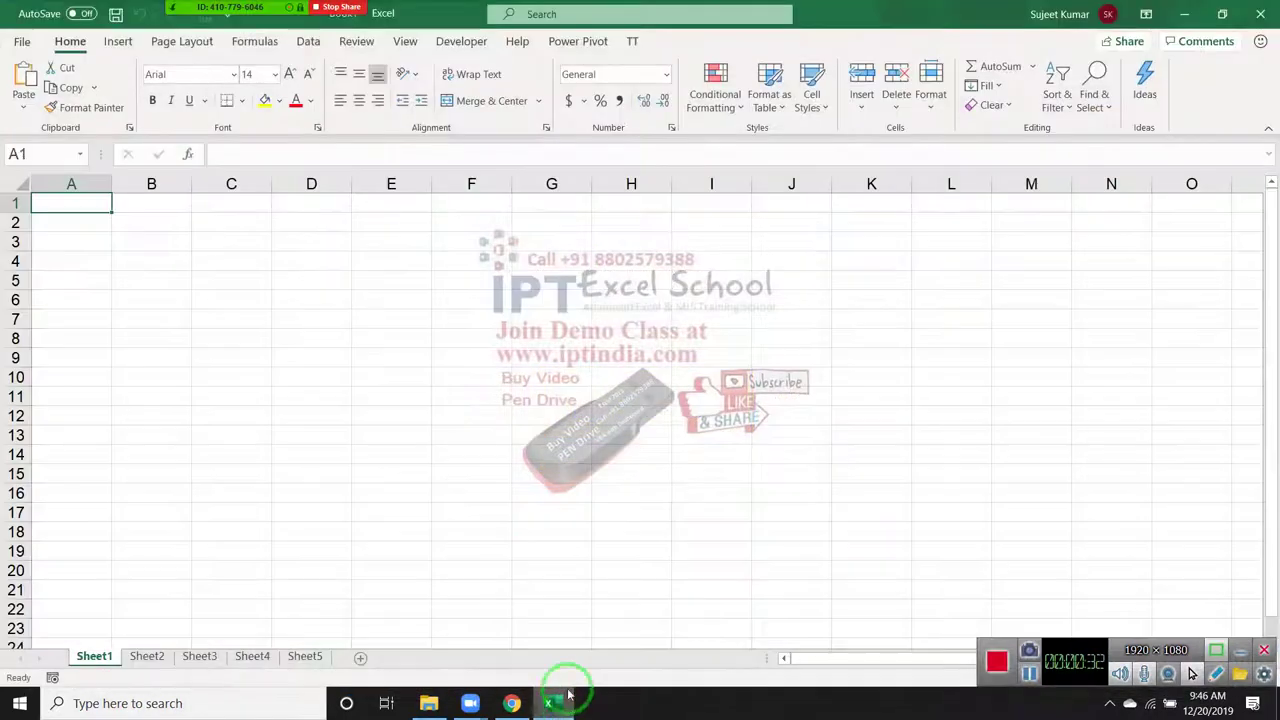
Import DD.xlsx from Desktop > New folder via Get Data > From File > From Workbook
{"action": "left_click", "coordinate": [305, 45]}
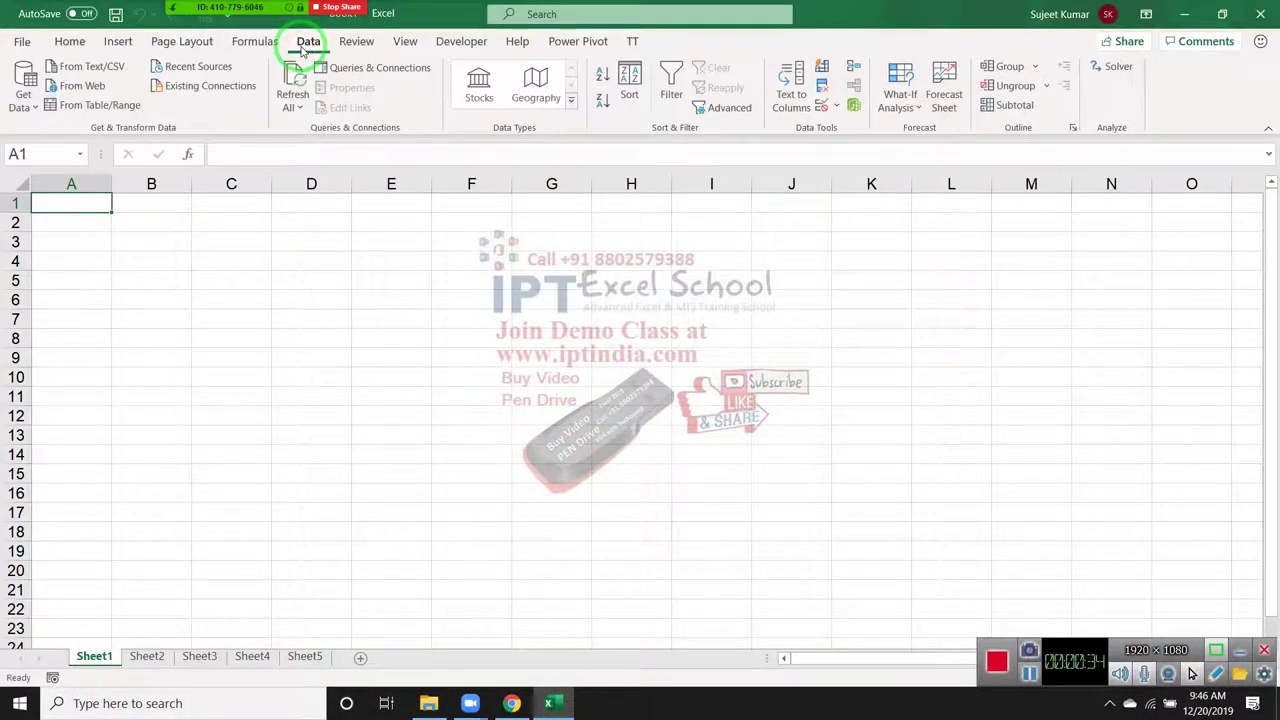
{"action": "left_click", "coordinate": [22, 100]}
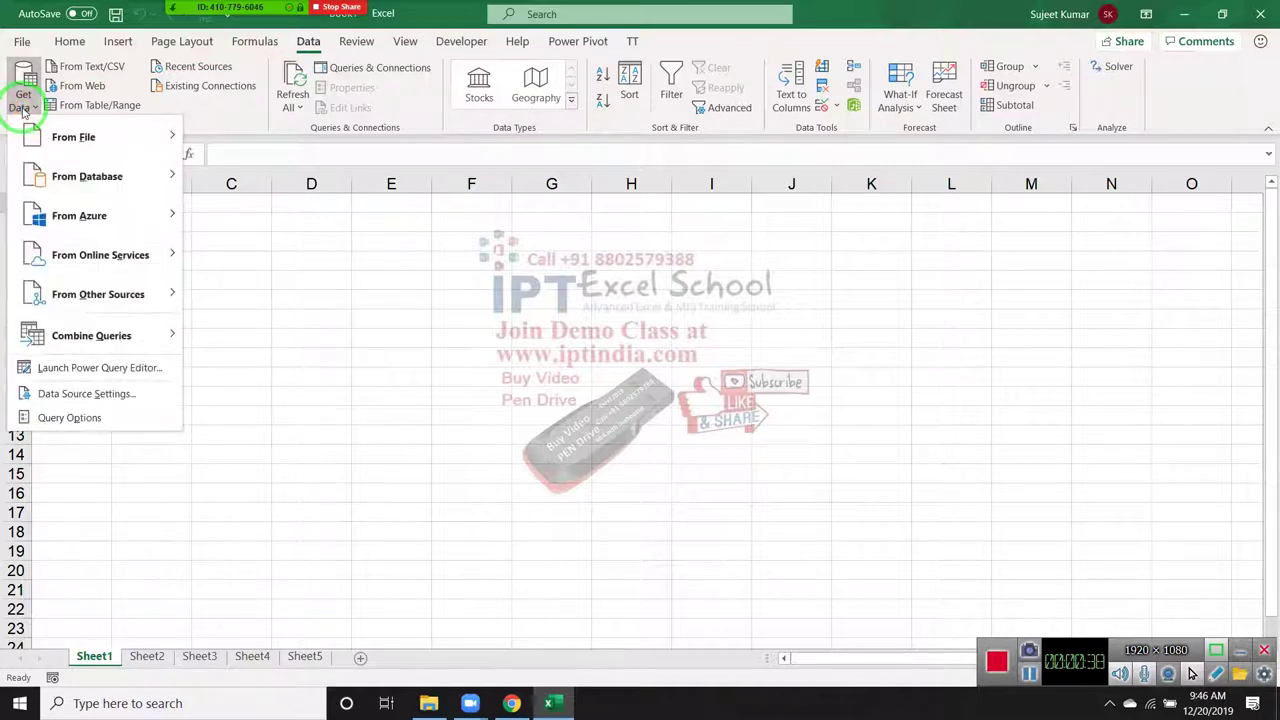
{"action": "left_click", "coordinate": [52, 136]}
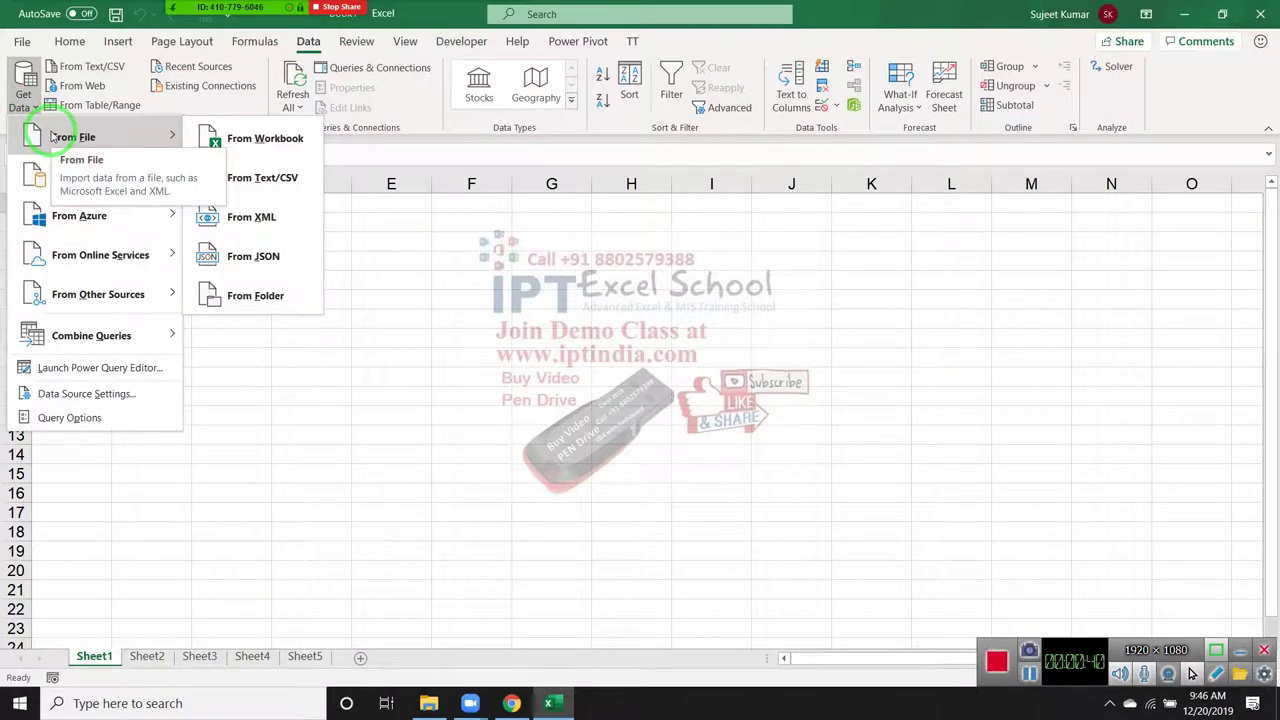
{"action": "left_click", "coordinate": [260, 146]}
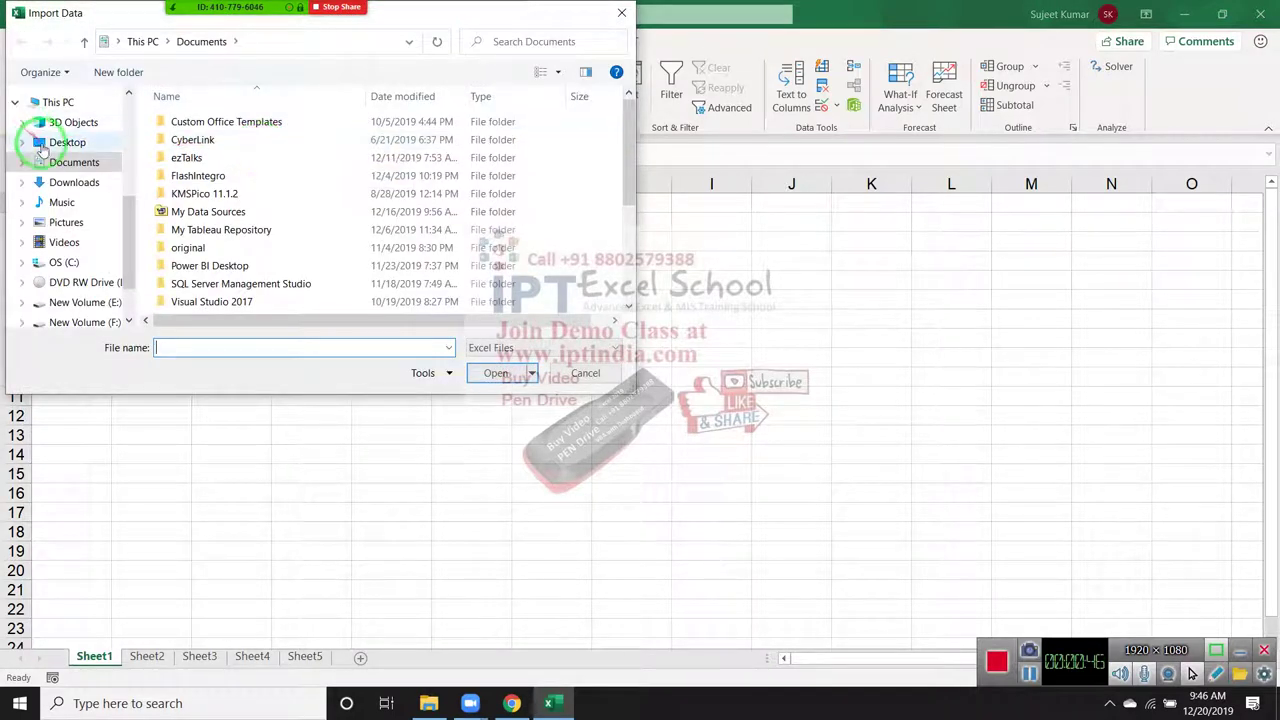
{"action": "left_click", "coordinate": [47, 145]}
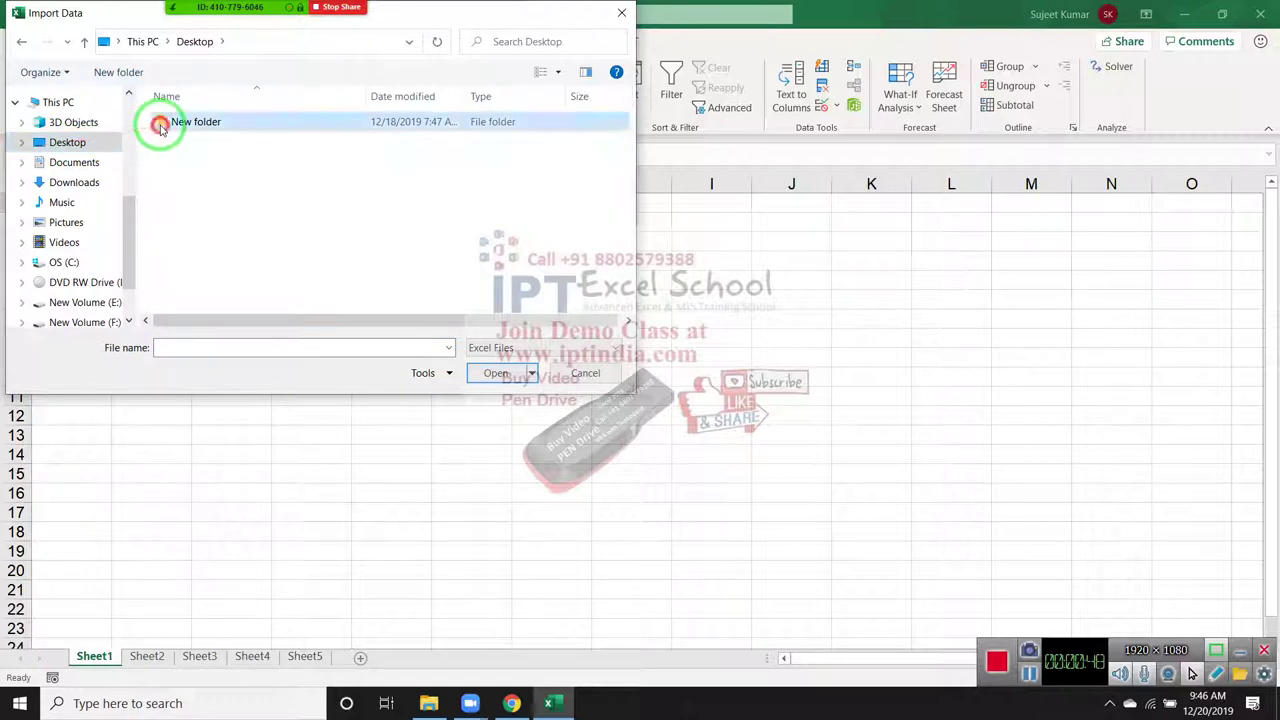
{"action": "double_click", "coordinate": [160, 122]}
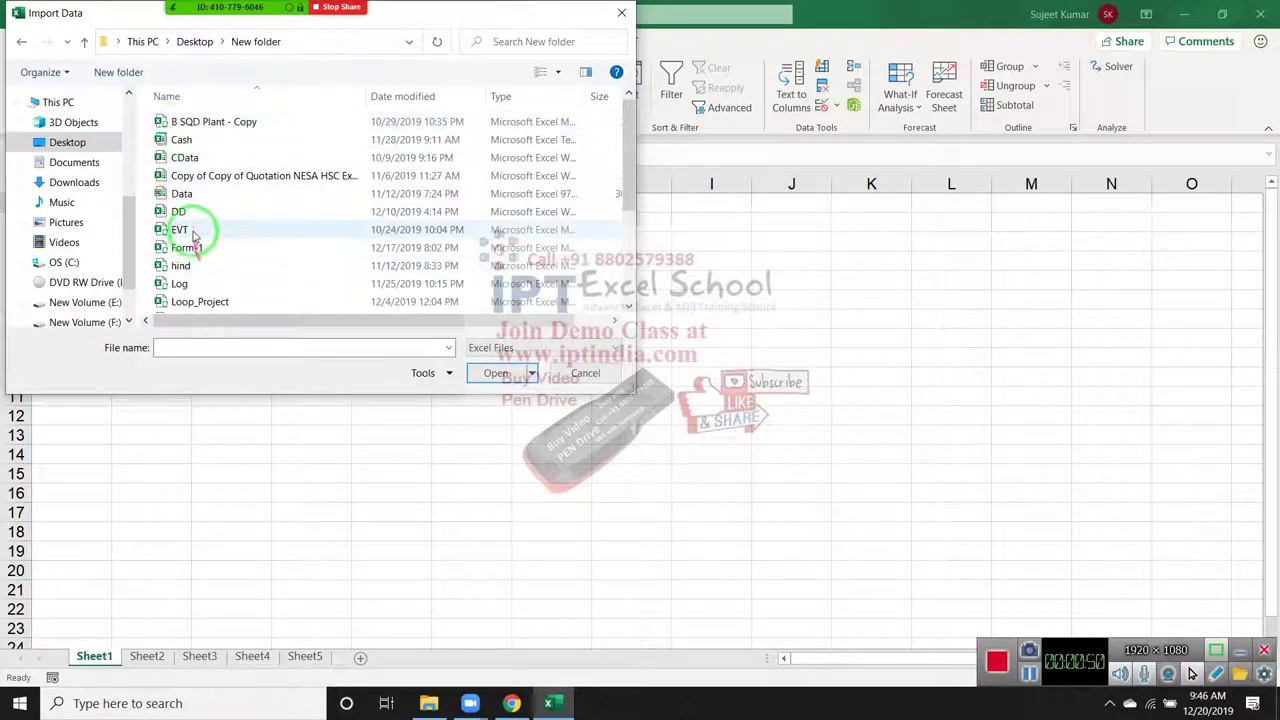
{"action": "left_click", "coordinate": [180, 212]}
{"action": "left_click", "coordinate": [505, 373]}
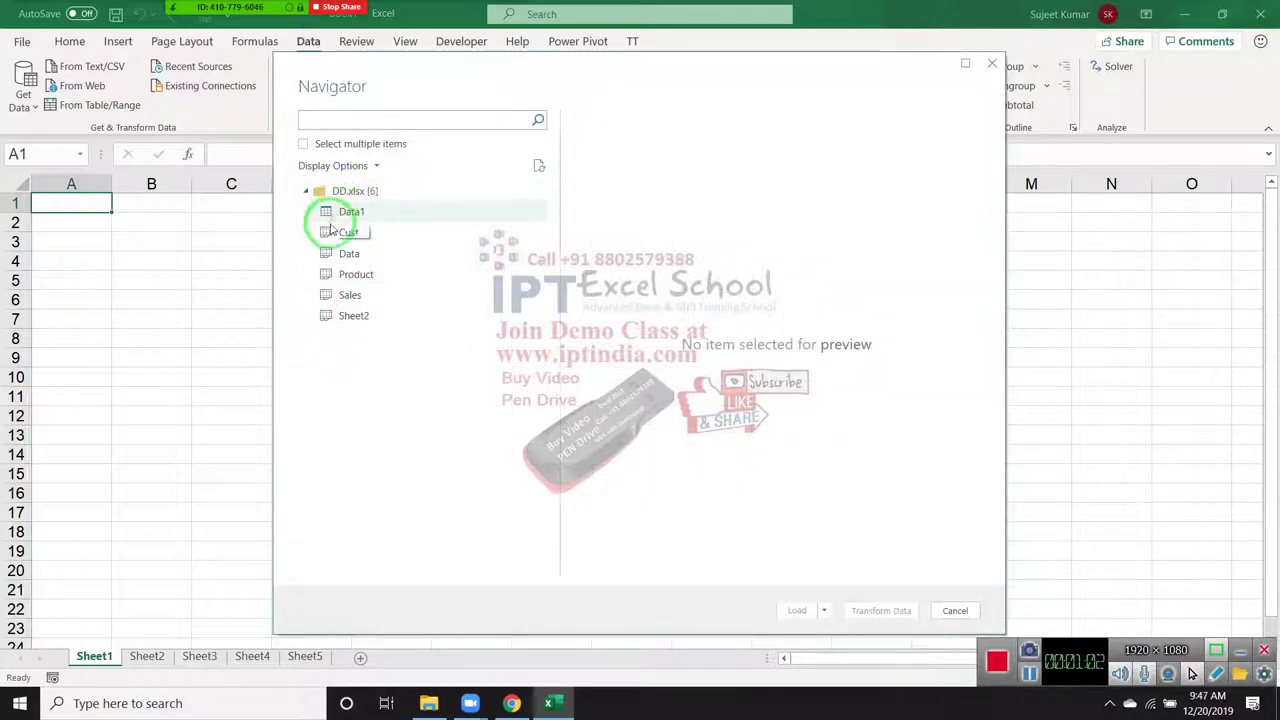
Preview and load the Data sheet, then close the Queries & Connections pane
{"action": "left_click", "coordinate": [329, 254]}
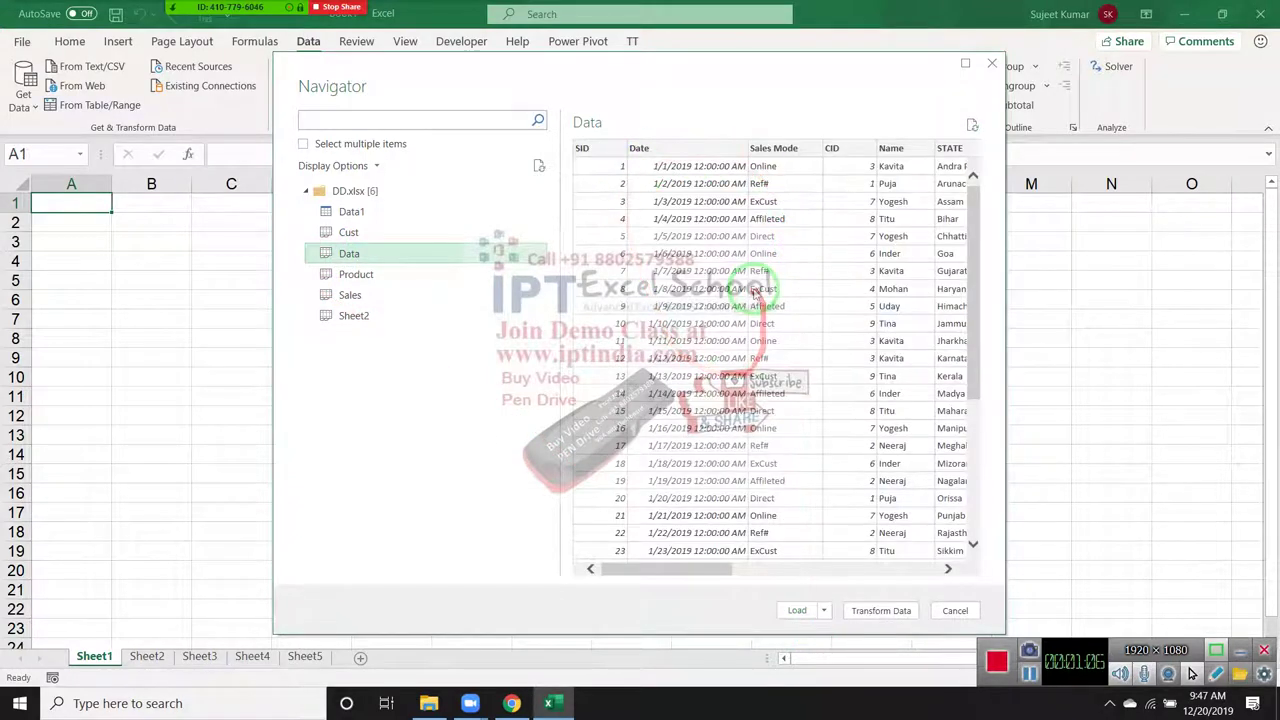
{"action": "left_click_drag", "start_coordinate": [780, 418], "coordinate": [840, 660]}
{"action": "left_click", "coordinate": [799, 611]}
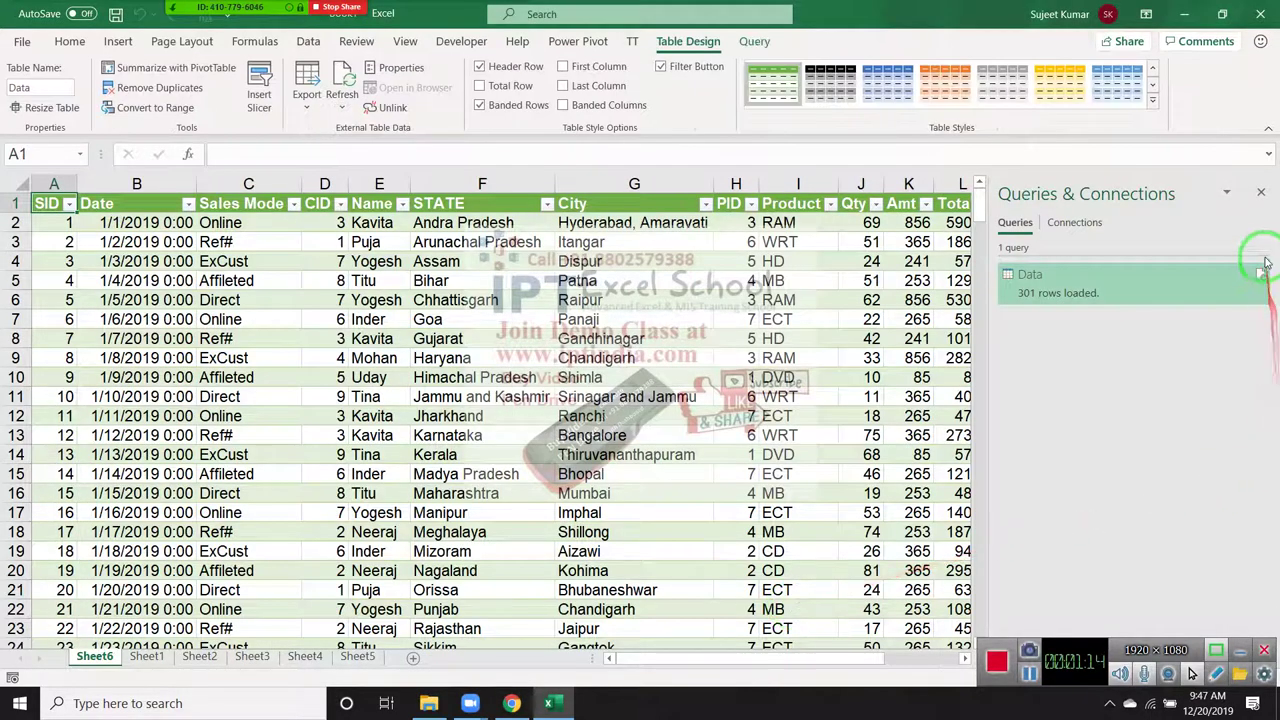
{"action": "left_click", "coordinate": [1264, 192]}
Review the loaded table's city, state, sales mode, Total and GTotal values
{"action": "left_click", "coordinate": [600, 300]}
{"action": "left_click", "coordinate": [443, 298]}
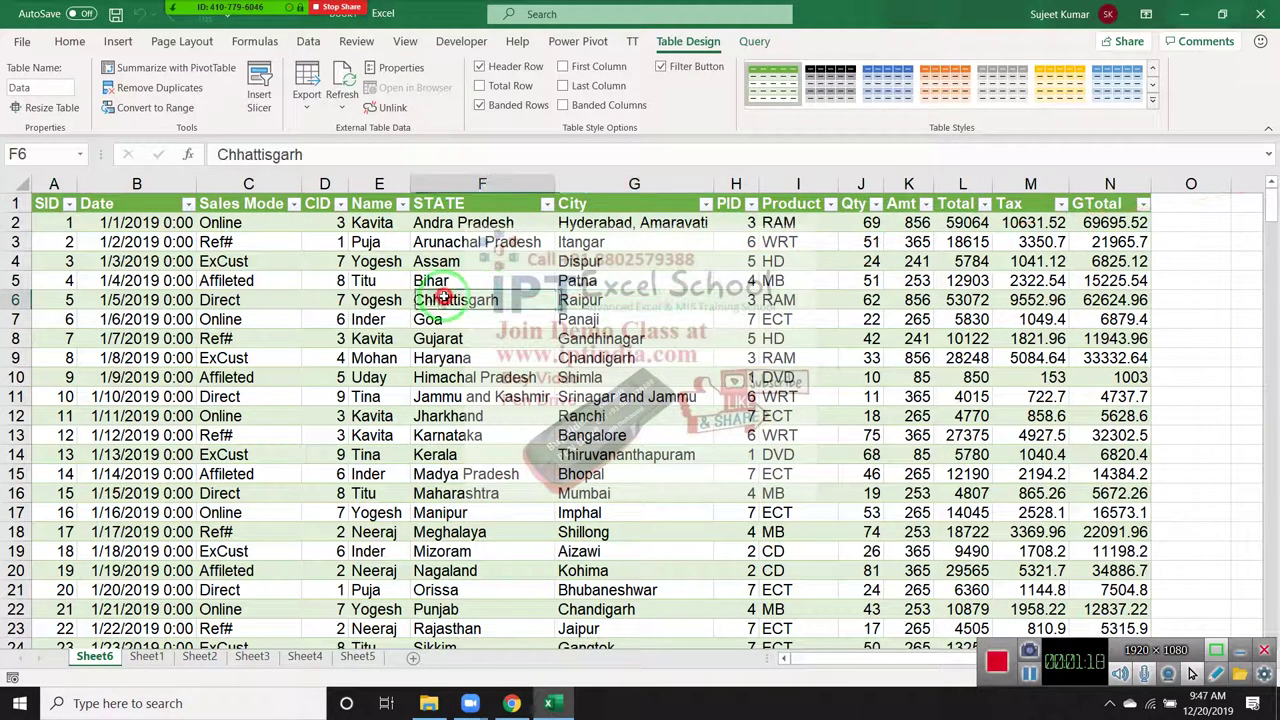
{"action": "left_click", "coordinate": [445, 357]}
{"action": "scroll", "coordinate": [493, 436], "scroll_direction": "down", "scroll_amount": 2}
{"action": "scroll", "coordinate": [493, 436], "scroll_direction": "up", "scroll_amount": 2}
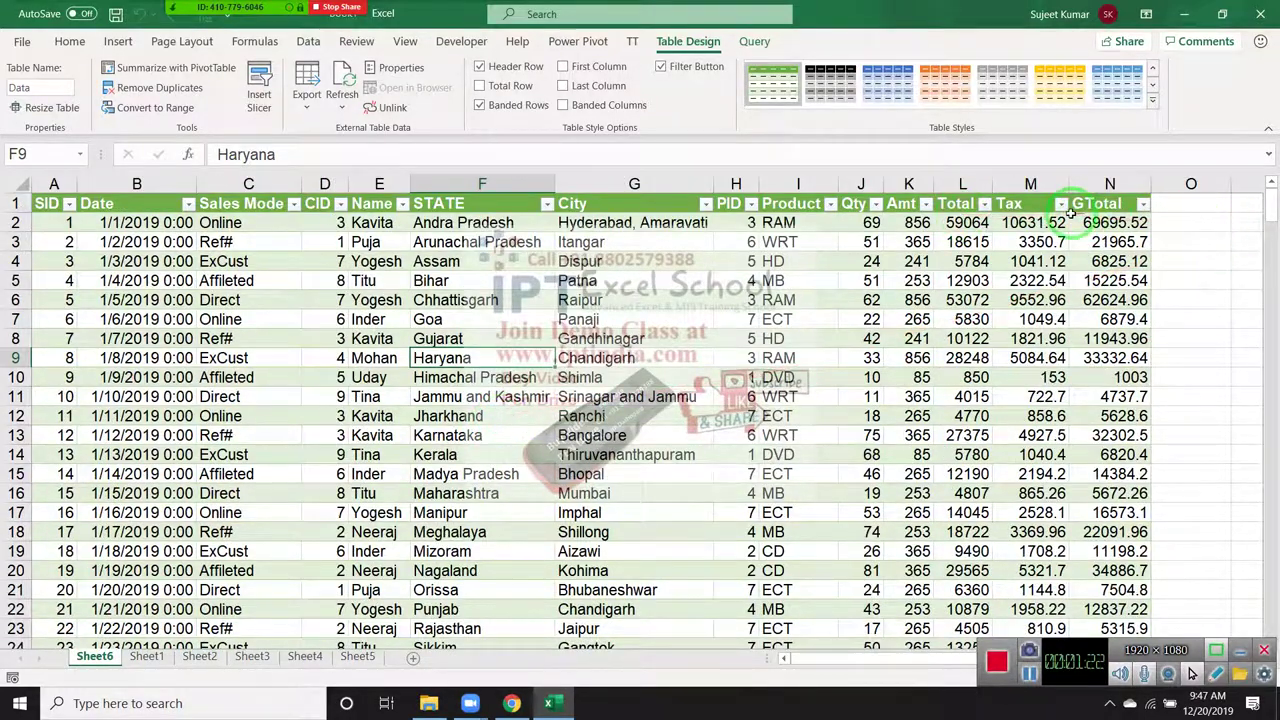
{"action": "left_click", "coordinate": [450, 203]}
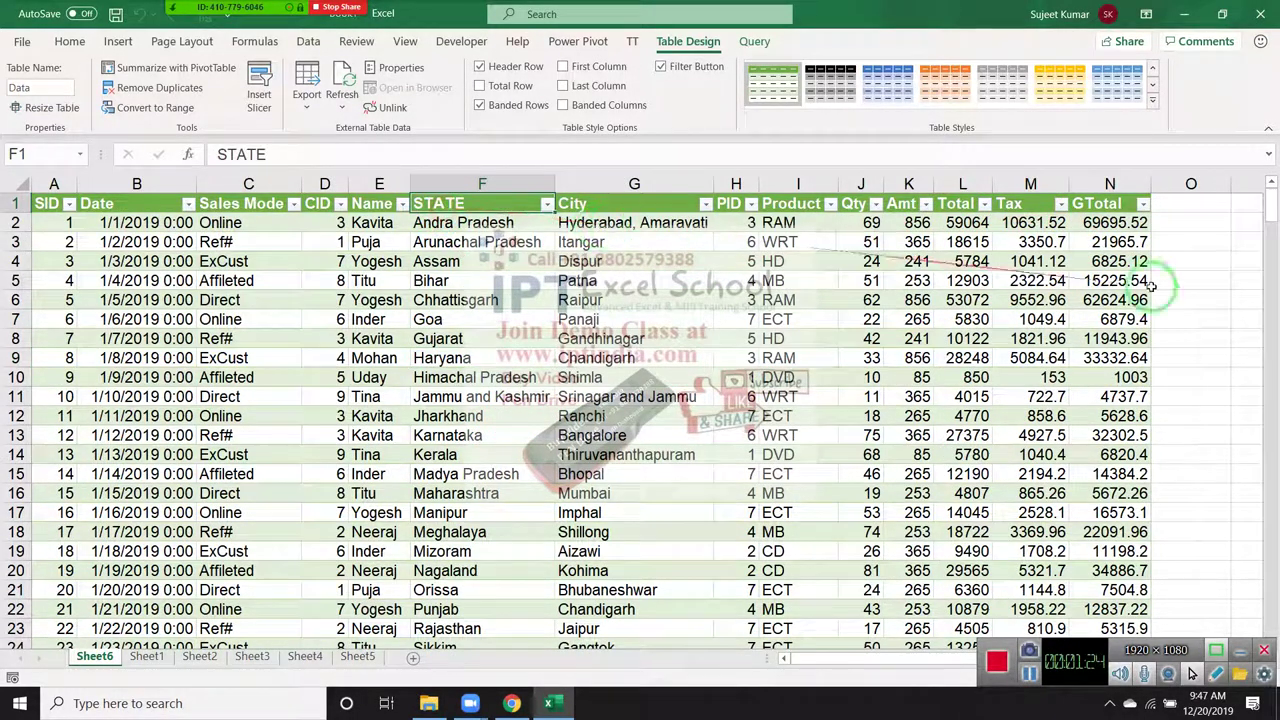
{"action": "left_click", "coordinate": [1190, 183]}
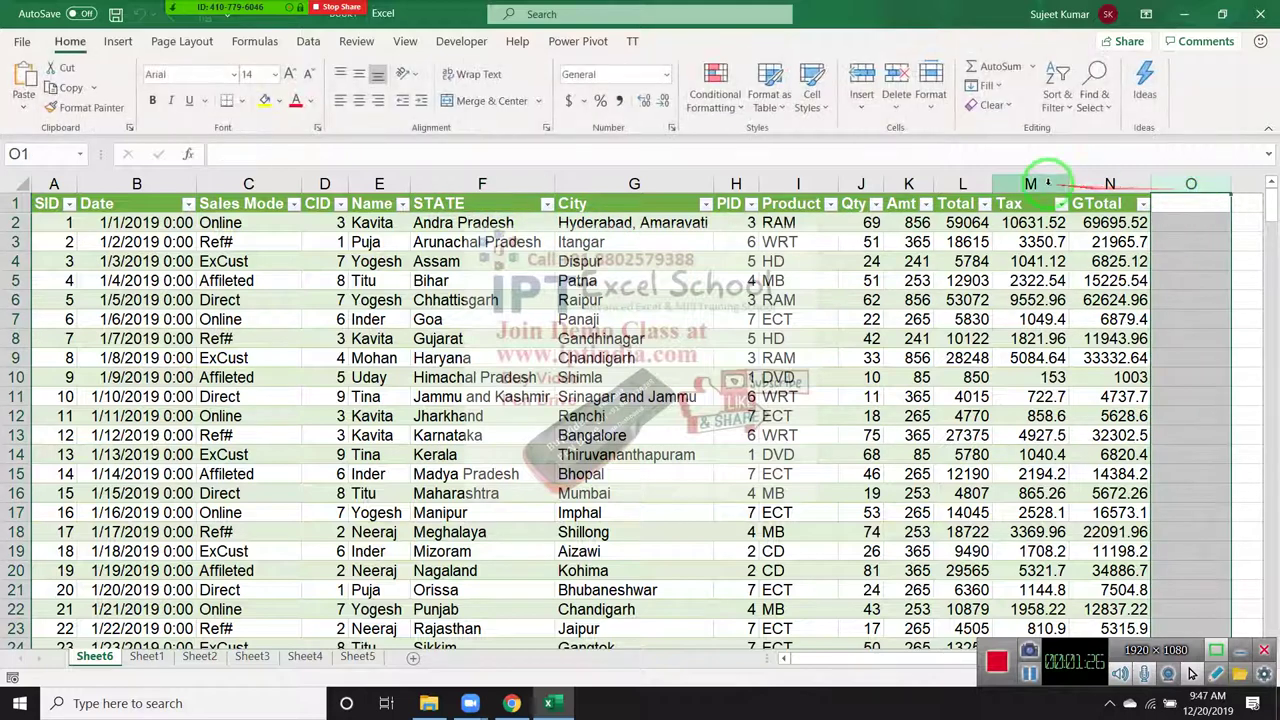
{"action": "left_click", "coordinate": [1110, 203]}
{"action": "left_click", "coordinate": [255, 279]}
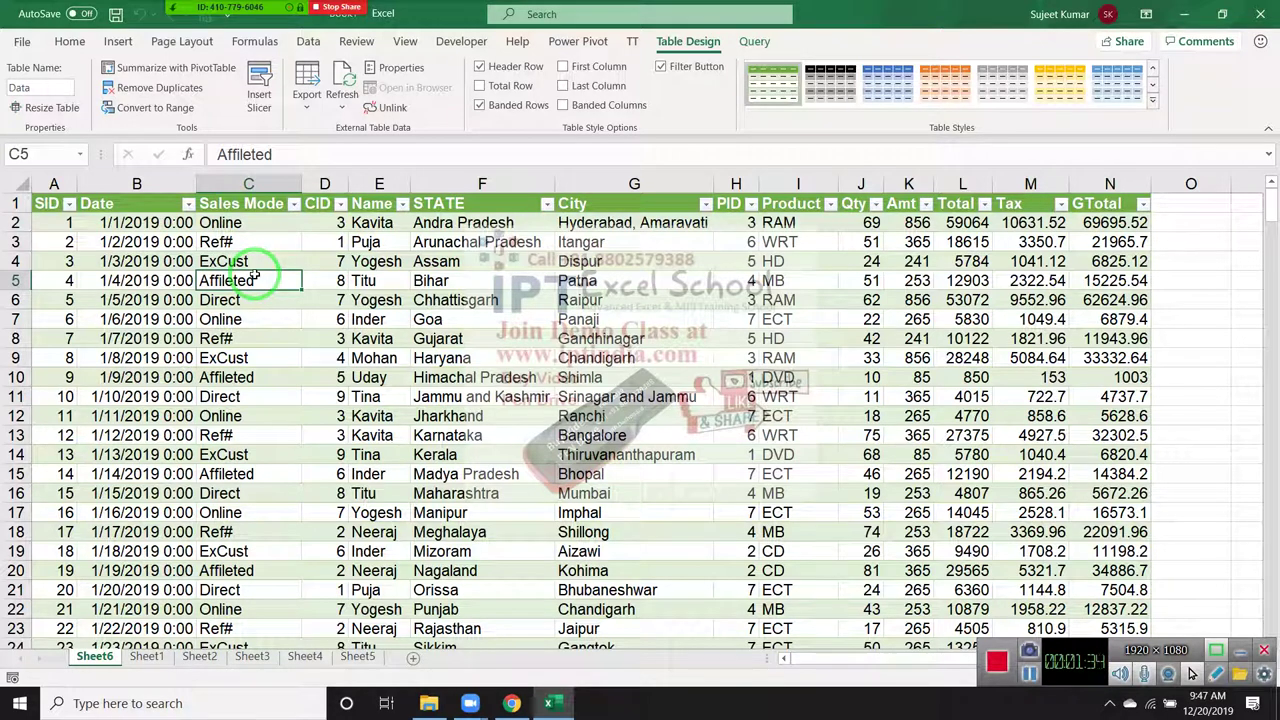
{"action": "left_click", "coordinate": [1162, 185]}
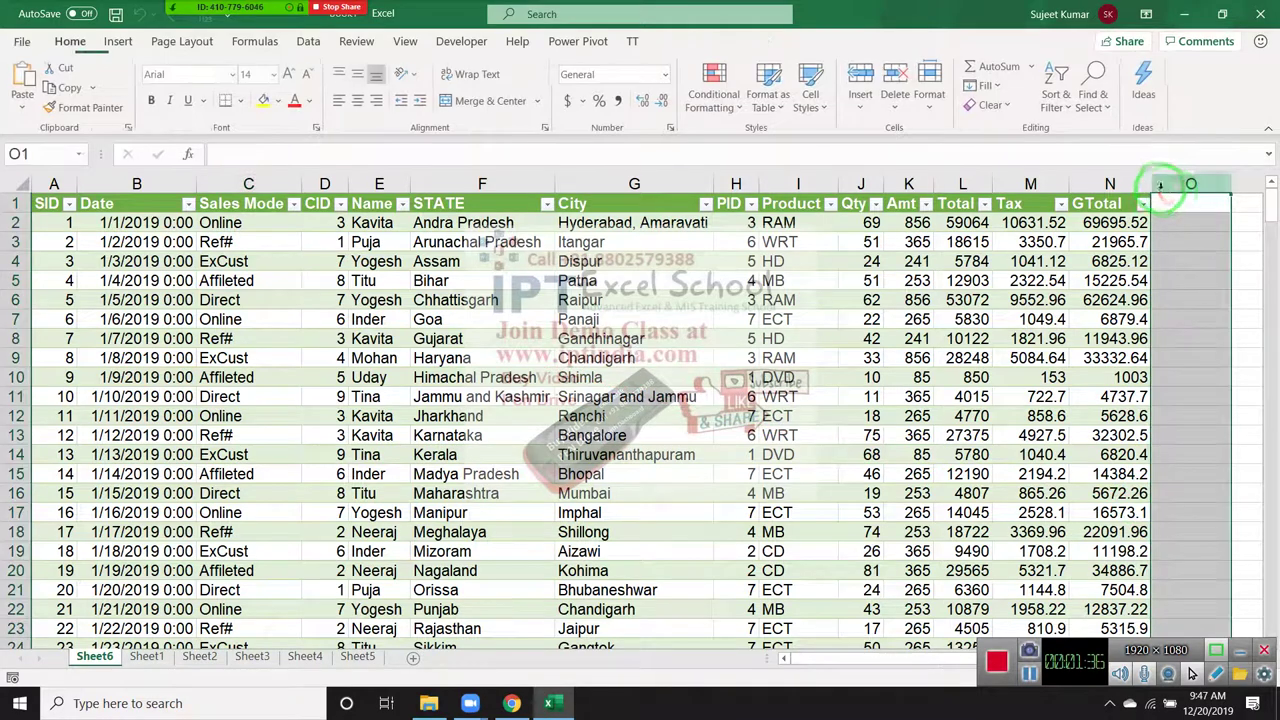
{"action": "left_click", "coordinate": [955, 280]}
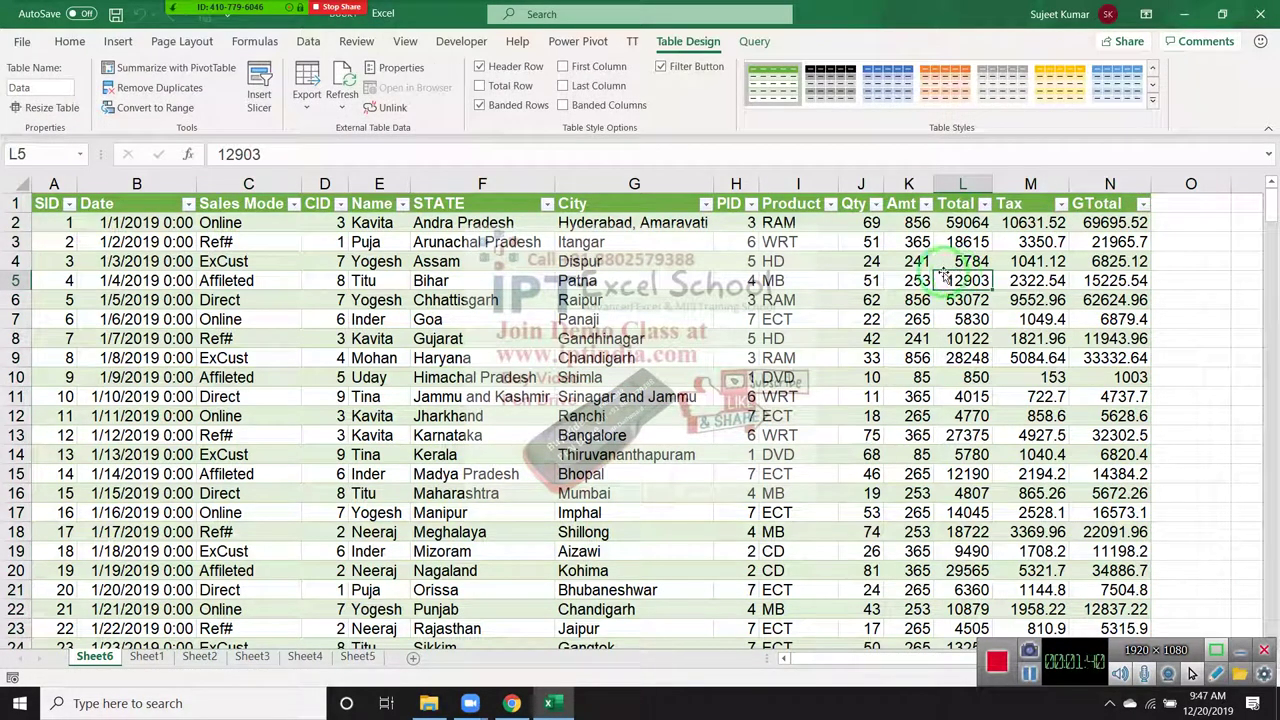
Return to the Data tab's import and query commands
{"action": "left_click", "coordinate": [479, 42]}
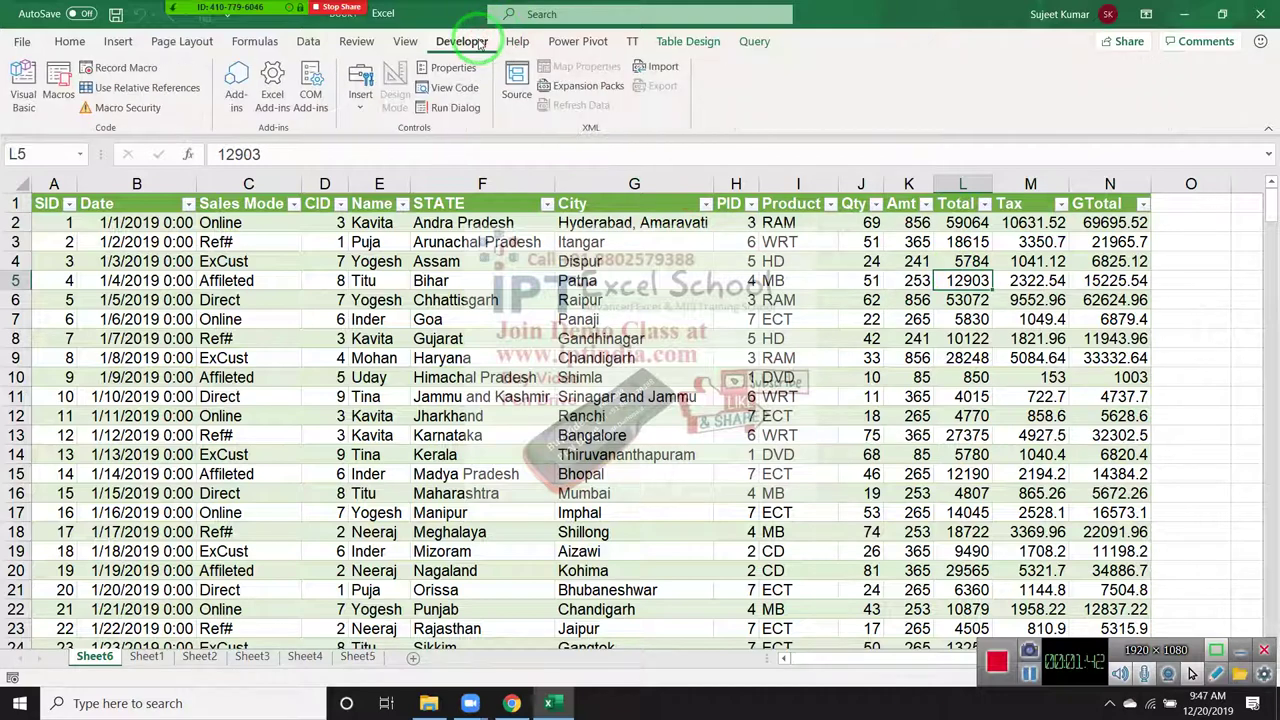
{"action": "left_click", "coordinate": [310, 42]}
{"action": "left_click_drag", "start_coordinate": [313, 45], "coordinate": [58, 122]}
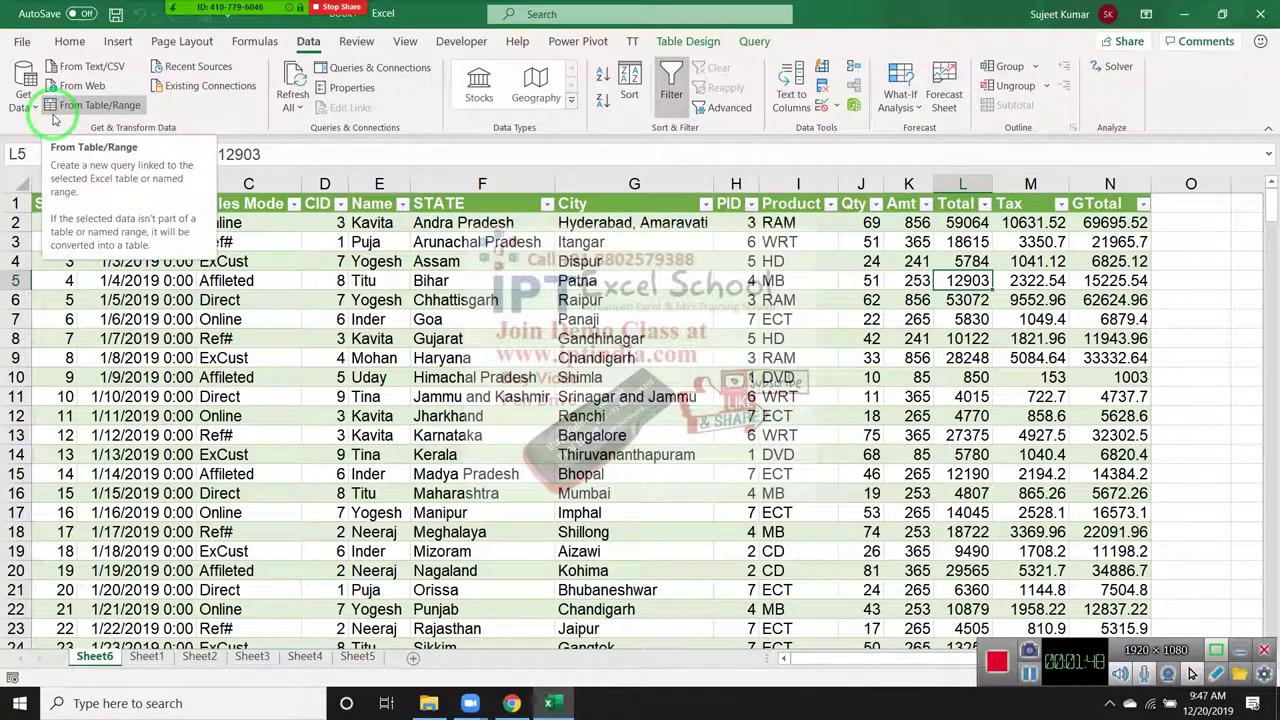
Open the Power Query Editor, hide Query Settings and Queries panes, then show the desktop
{"action": "left_click", "coordinate": [20, 112]}
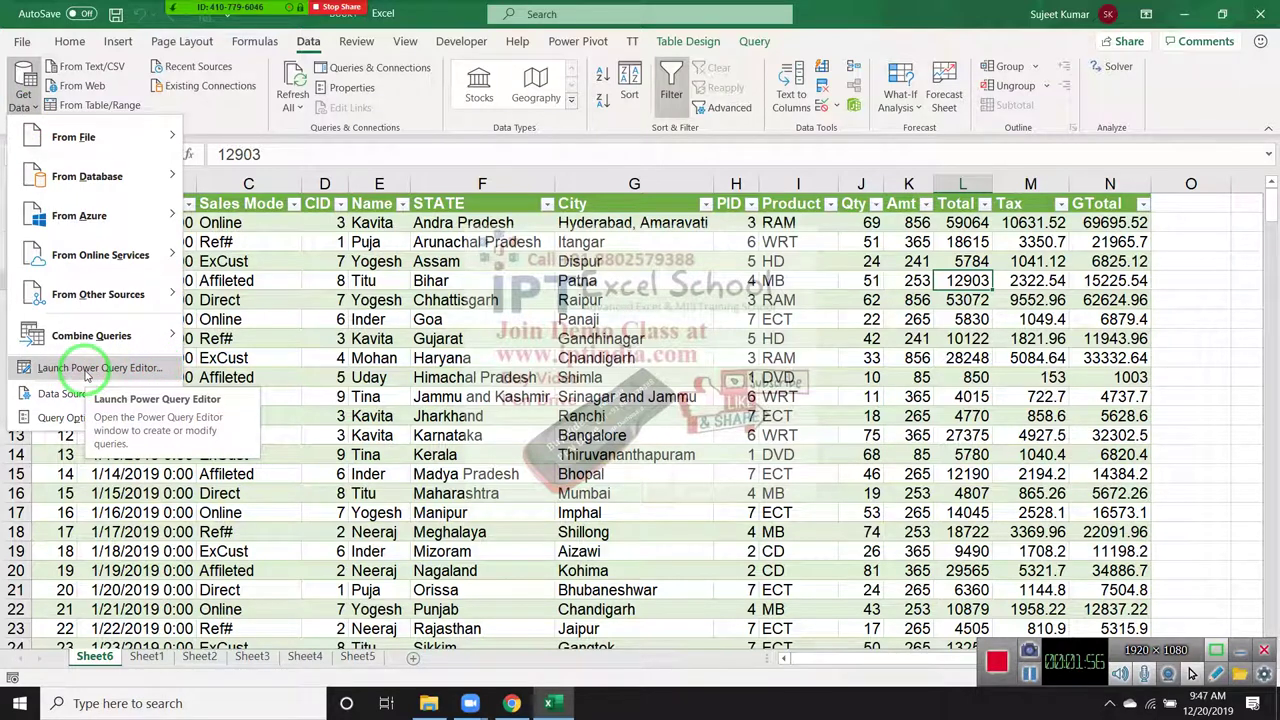
{"action": "left_click", "coordinate": [87, 376]}
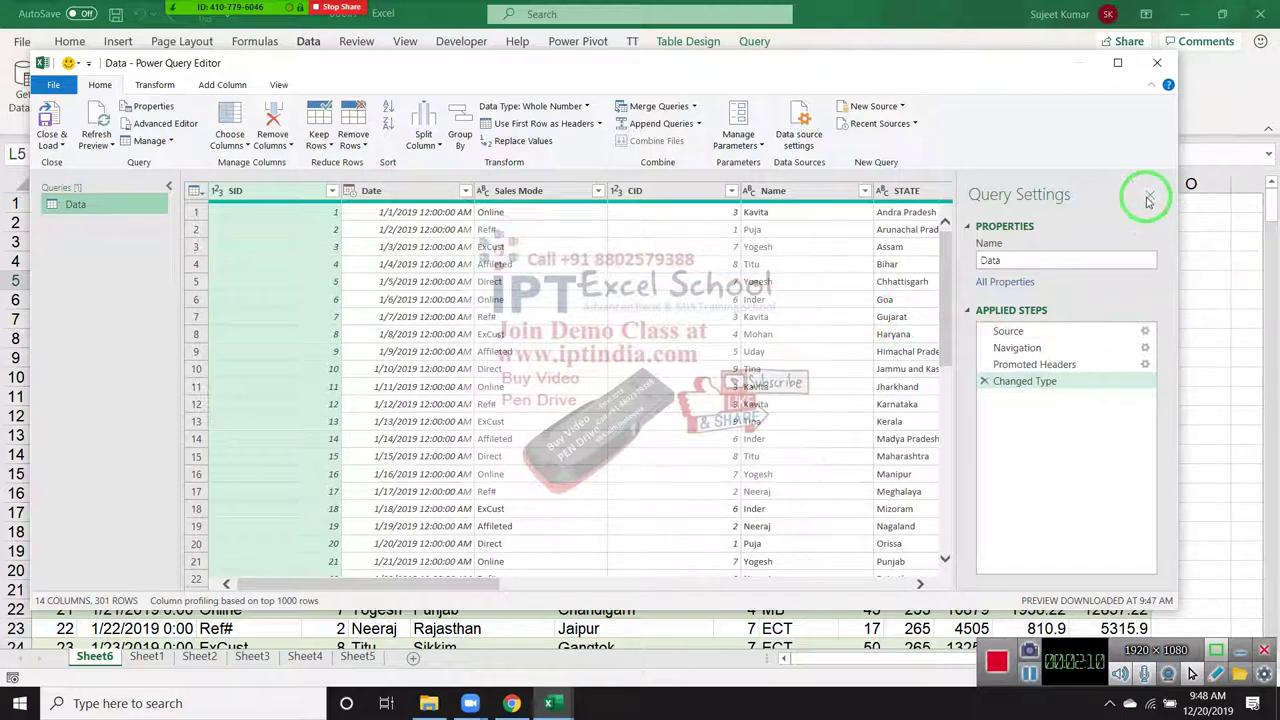
{"action": "left_click", "coordinate": [1150, 195]}
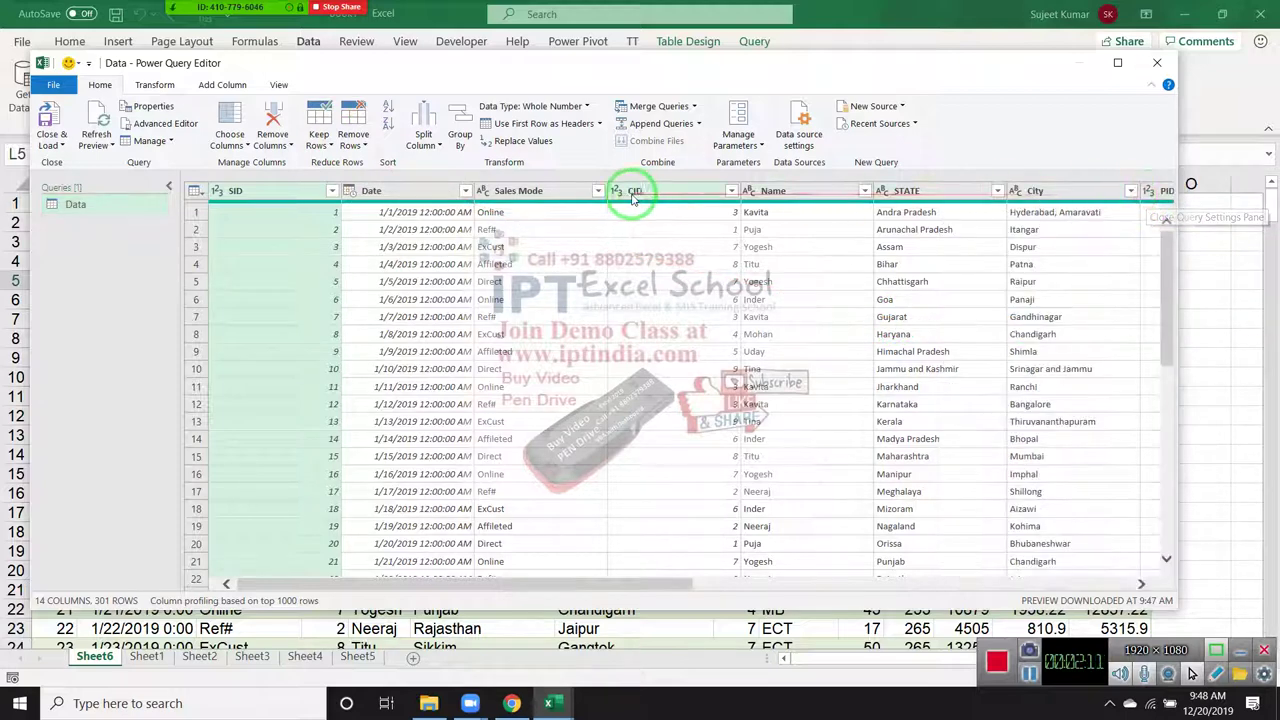
{"action": "left_click", "coordinate": [165, 184]}
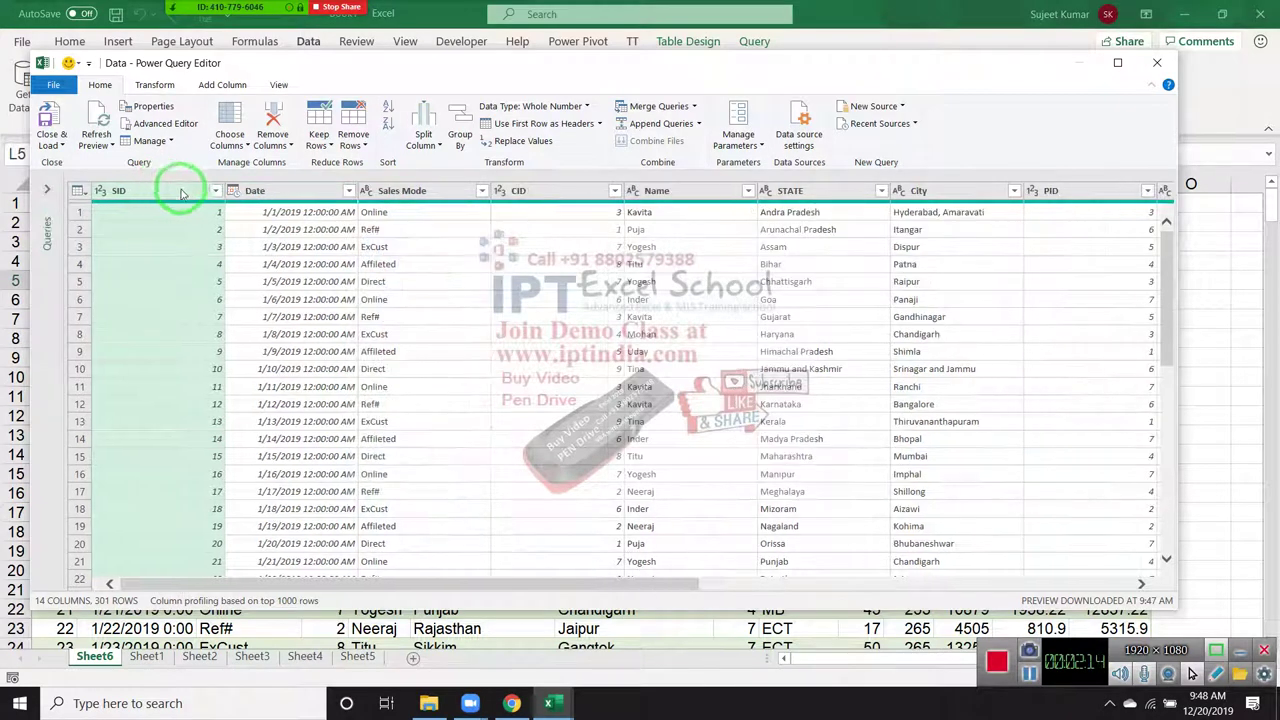
{"action": "left_click", "coordinate": [535, 246]}
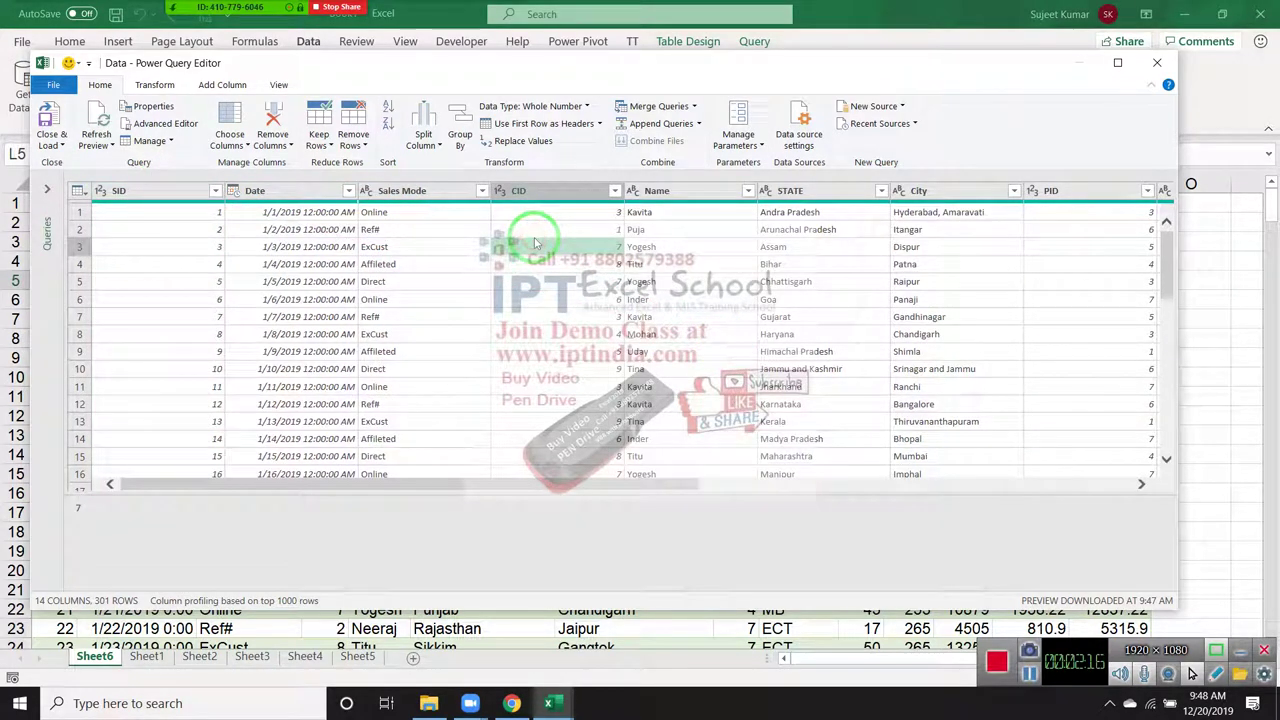
{"action": "key", "text": "super+d"}
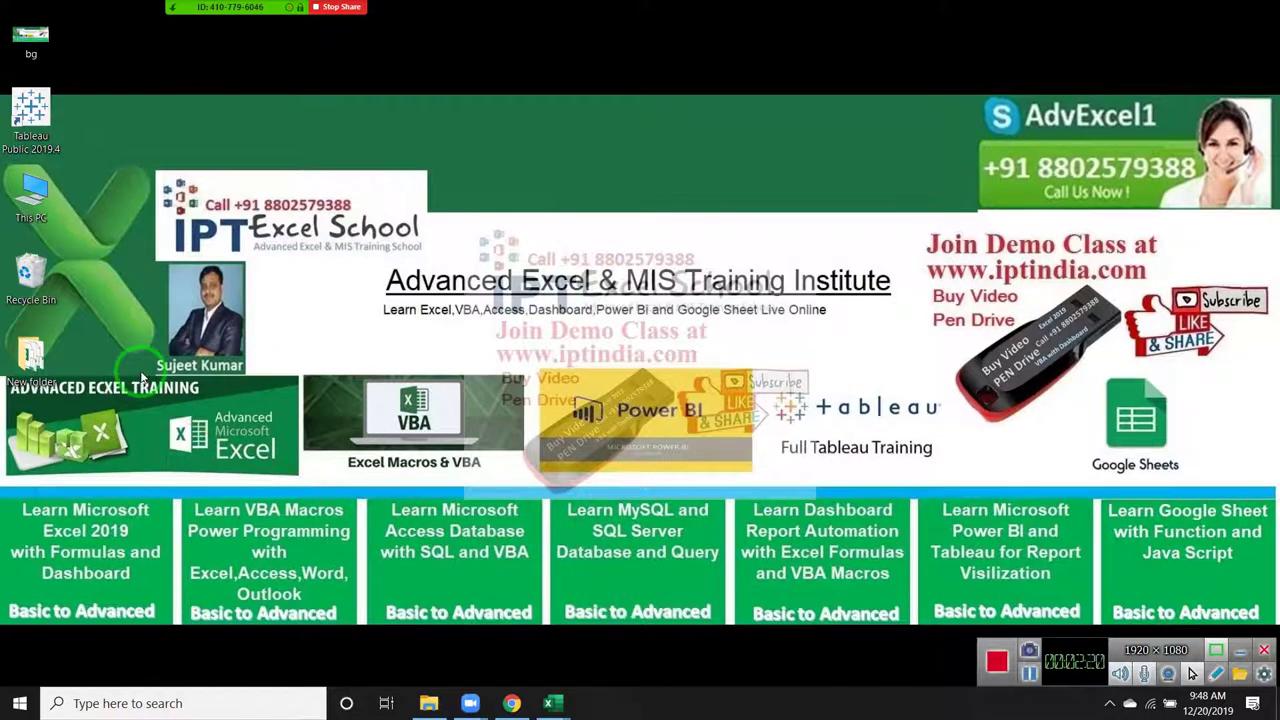
Search 'po' in the Start menu and launch Power BI Desktop
{"action": "key", "text": "super+d"}
{"action": "key", "text": "super"}
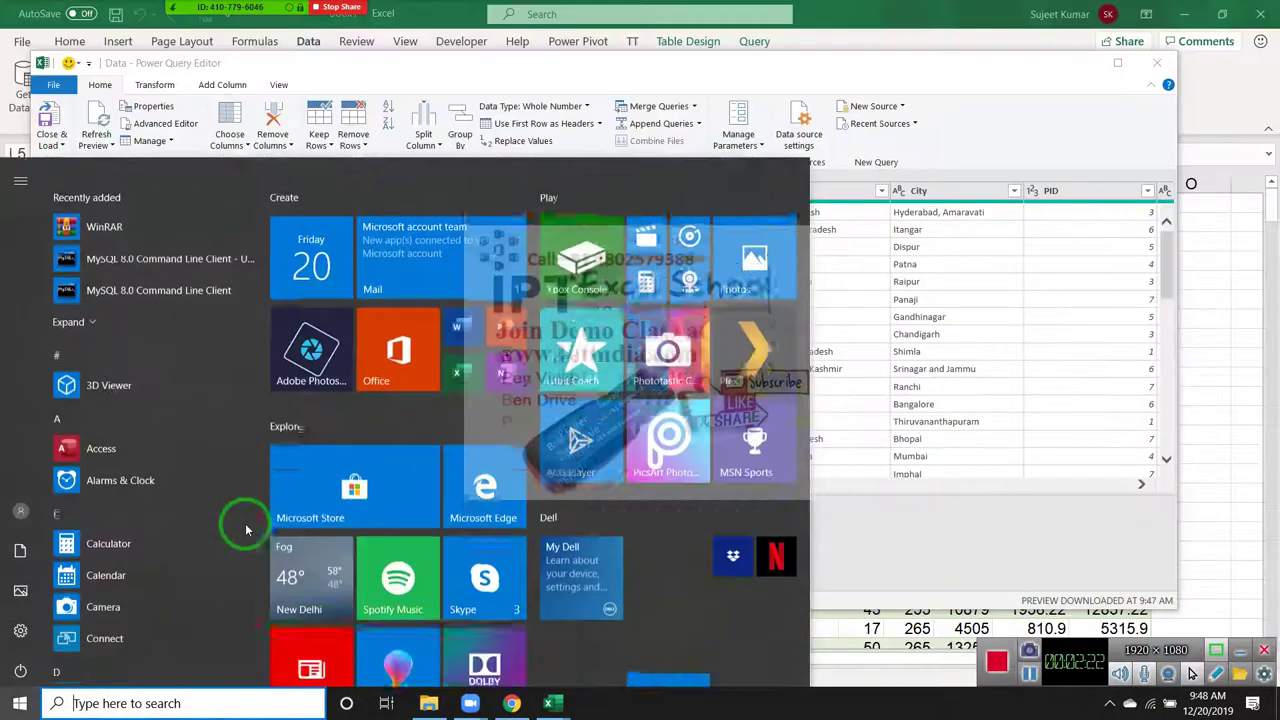
{"action": "type", "text": "po"}
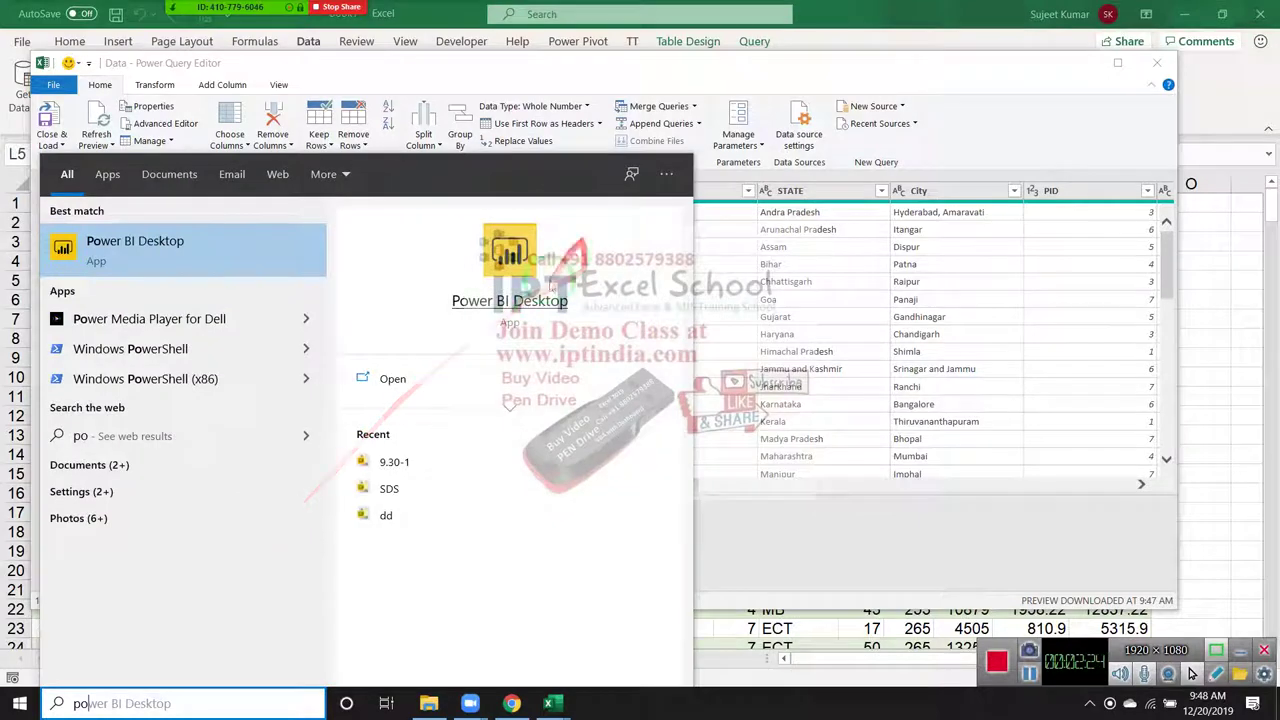
{"action": "left_click", "coordinate": [535, 313]}
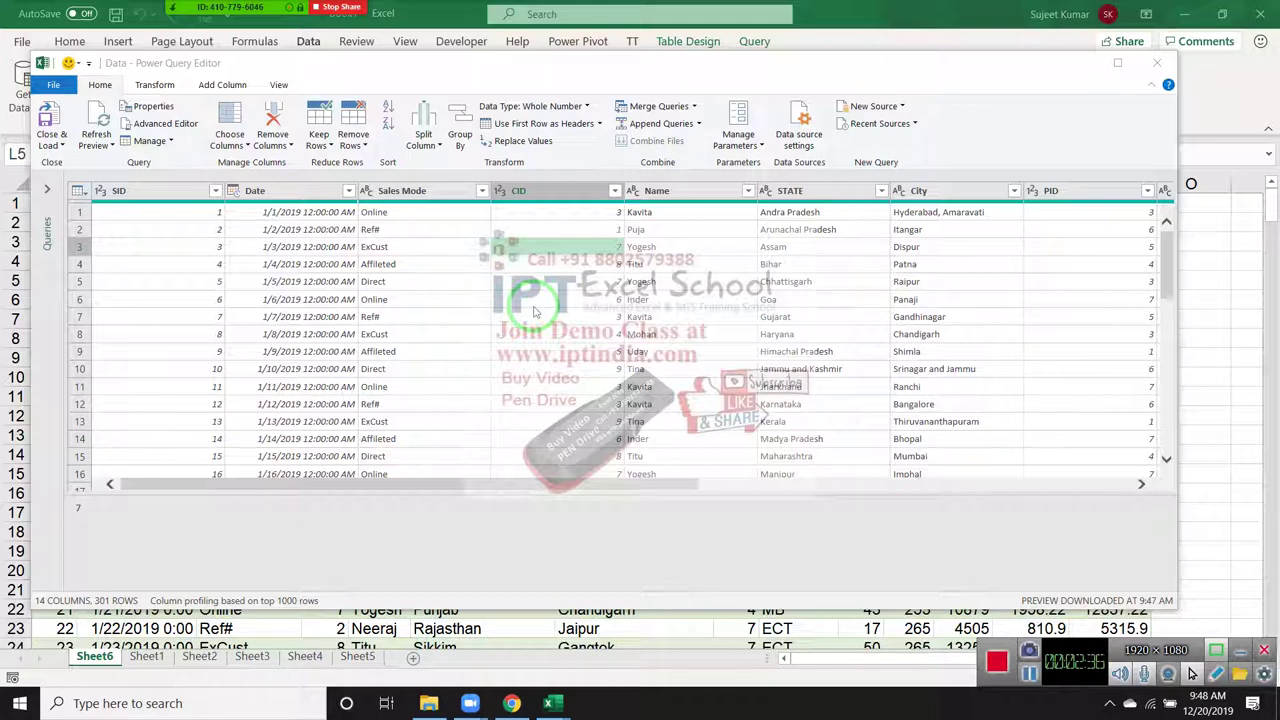
Inspect the Date and Sales Mode columns while Power BI Desktop starts
{"action": "left_click", "coordinate": [307, 192]}
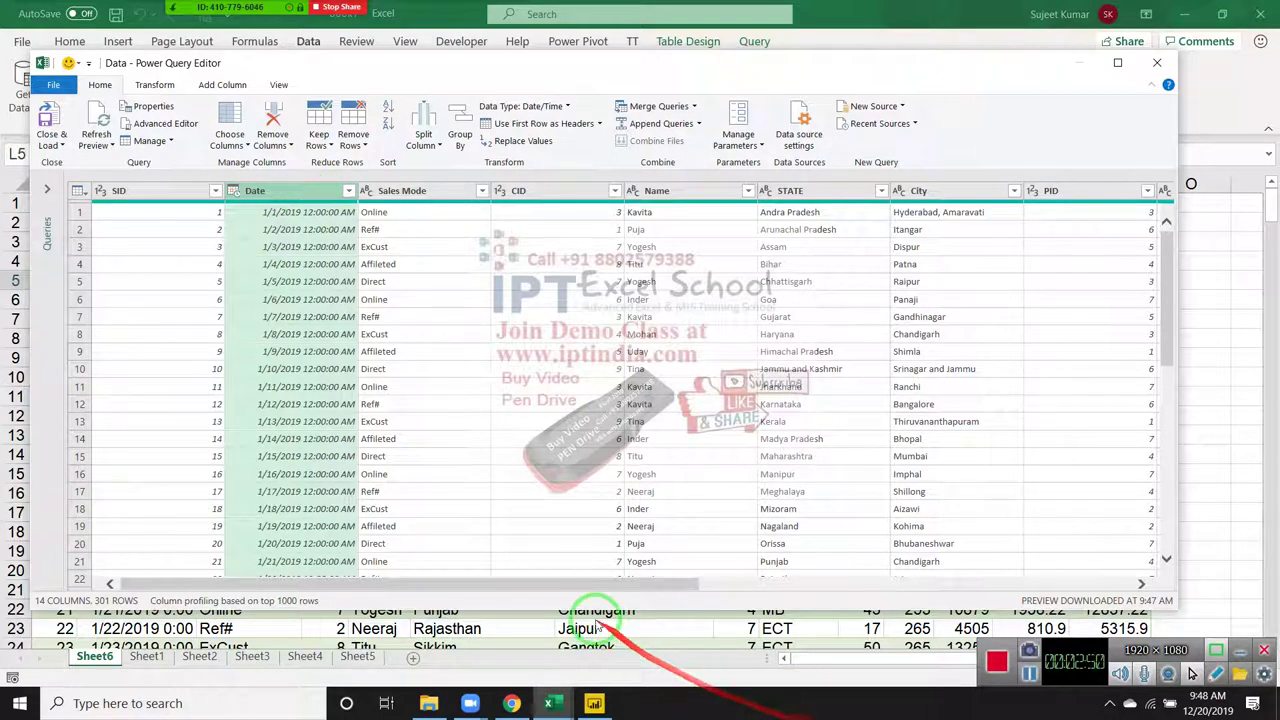
{"action": "left_click", "coordinate": [593, 702]}
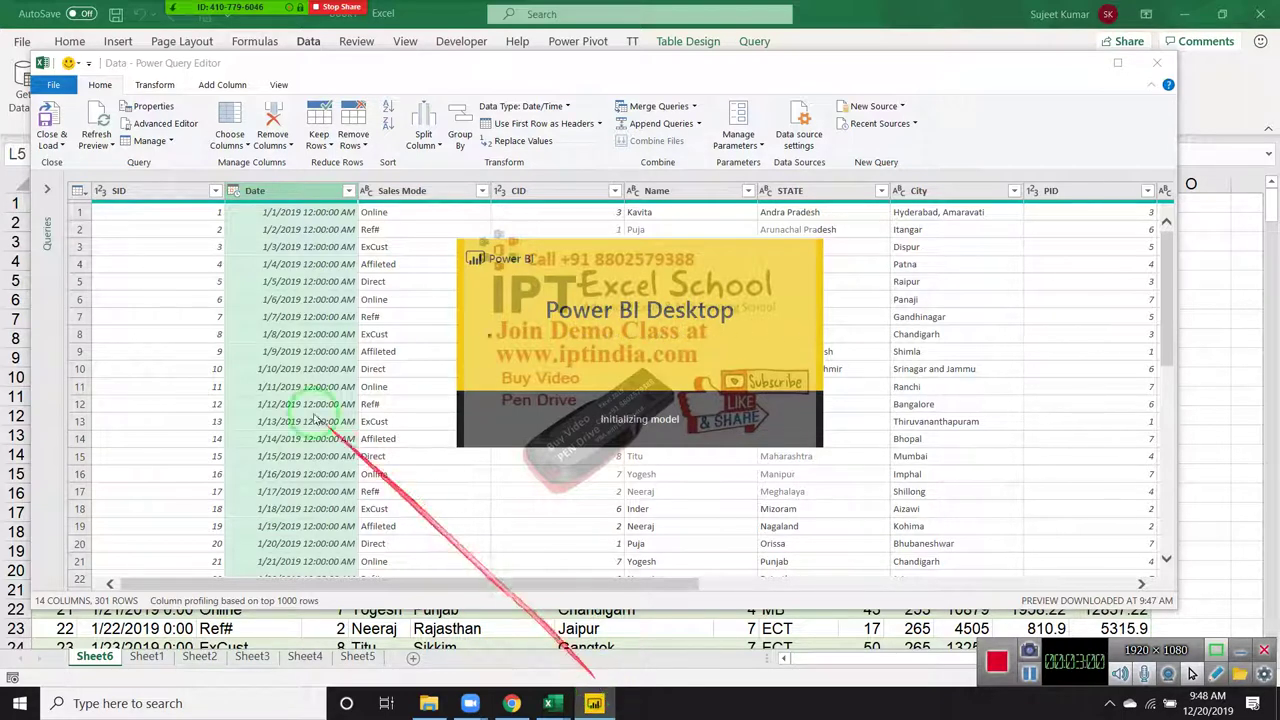
{"action": "left_click", "coordinate": [370, 334]}
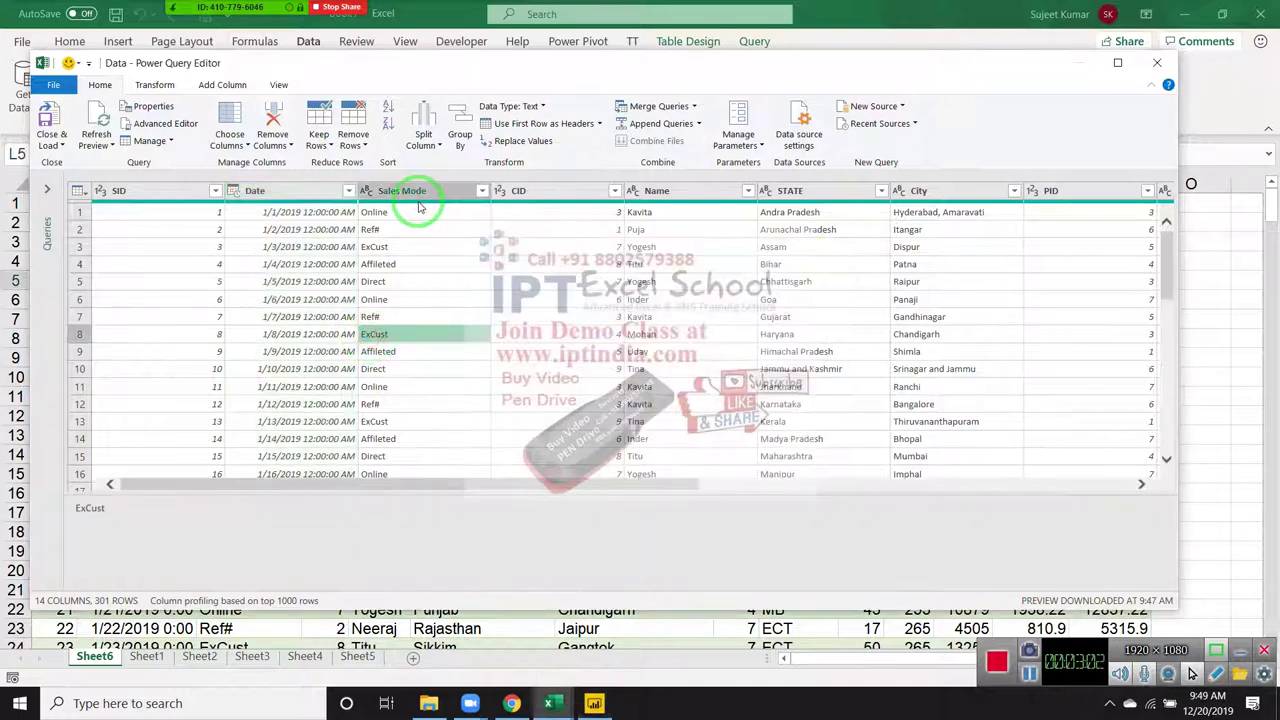
{"action": "left_click", "coordinate": [419, 201]}
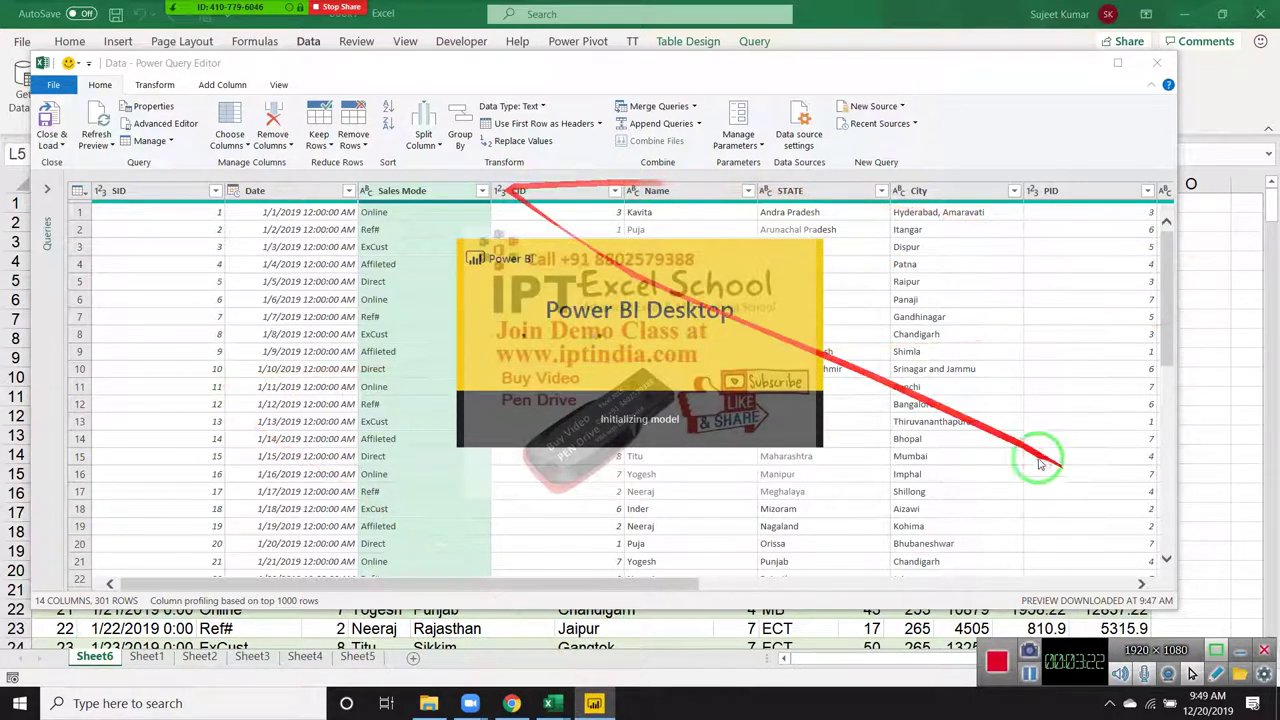
Browse row 7 from Date across to STATE, GTotal, Total and Tax values
{"action": "left_click", "coordinate": [248, 317]}
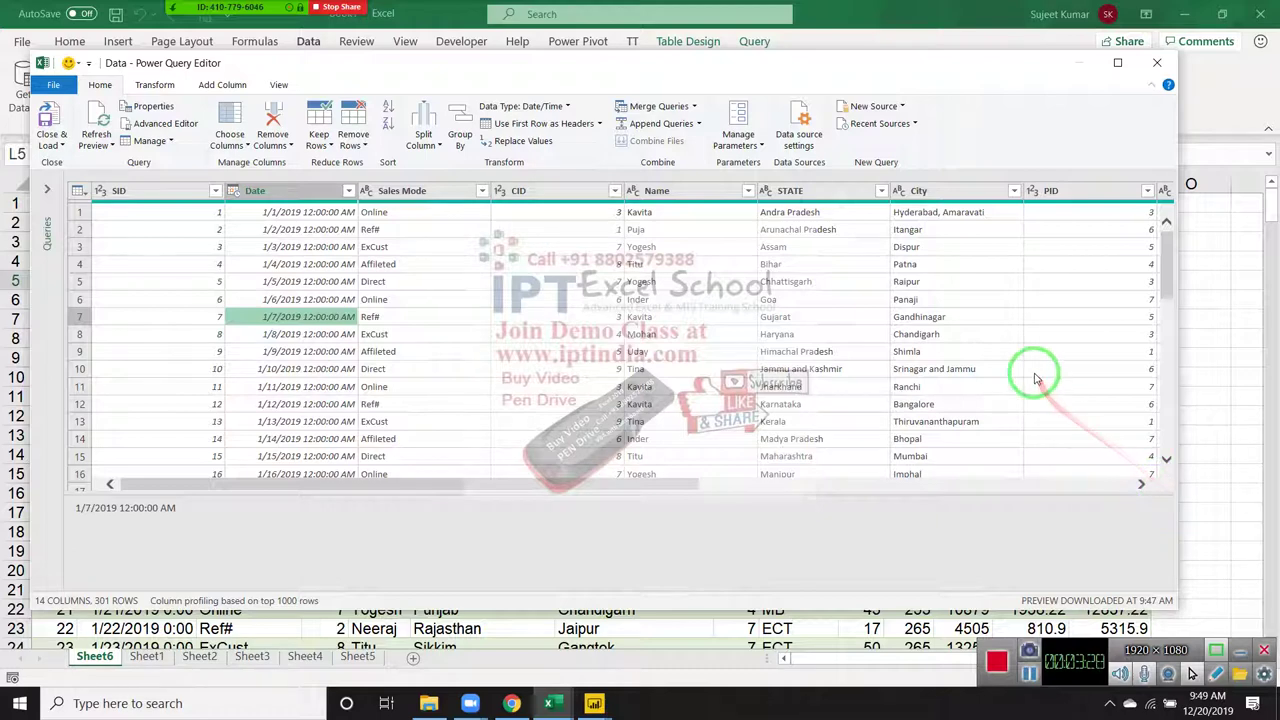
{"action": "key", "text": "Right"}
{"action": "key", "text": "Right"}
{"action": "key", "text": "Right"}
{"action": "key", "text": "Right"}
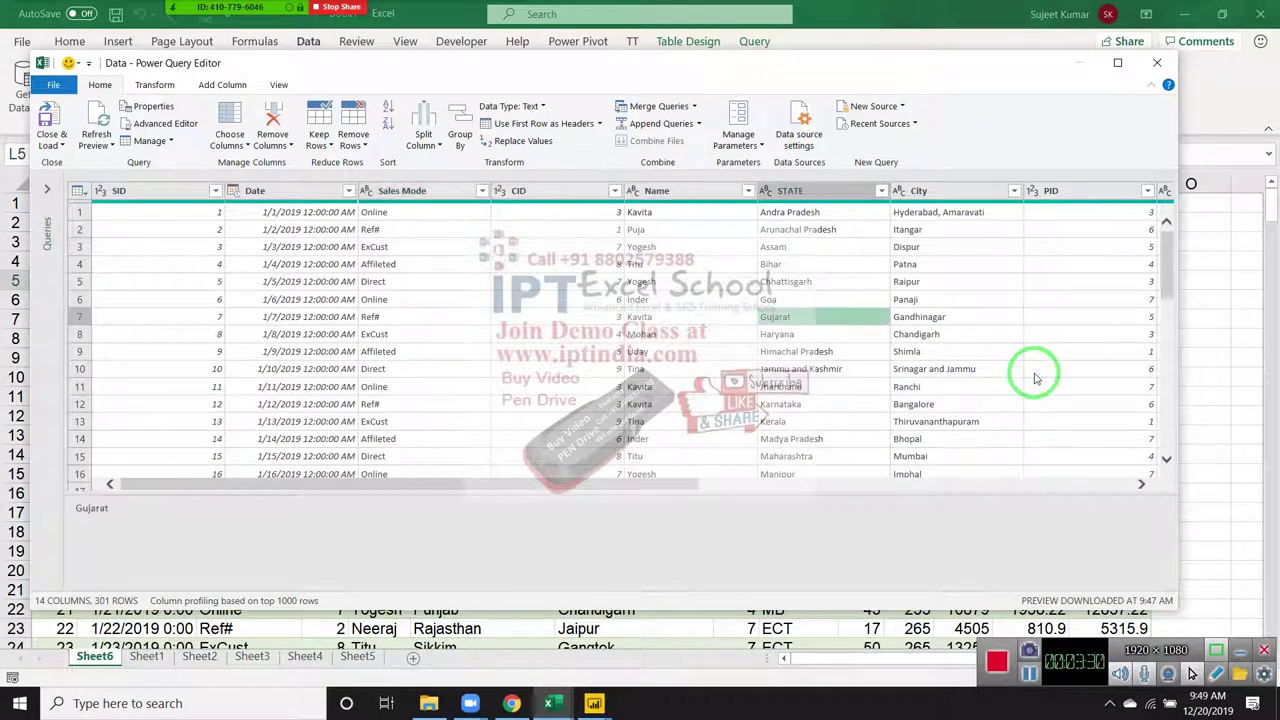
{"action": "key", "text": "Right"}
{"action": "key", "text": "Right"}
{"action": "key", "text": "Right"}
{"action": "key", "text": "Right"}
{"action": "key", "text": "Right"}
{"action": "key", "text": "Right"}
{"action": "key", "text": "Right"}
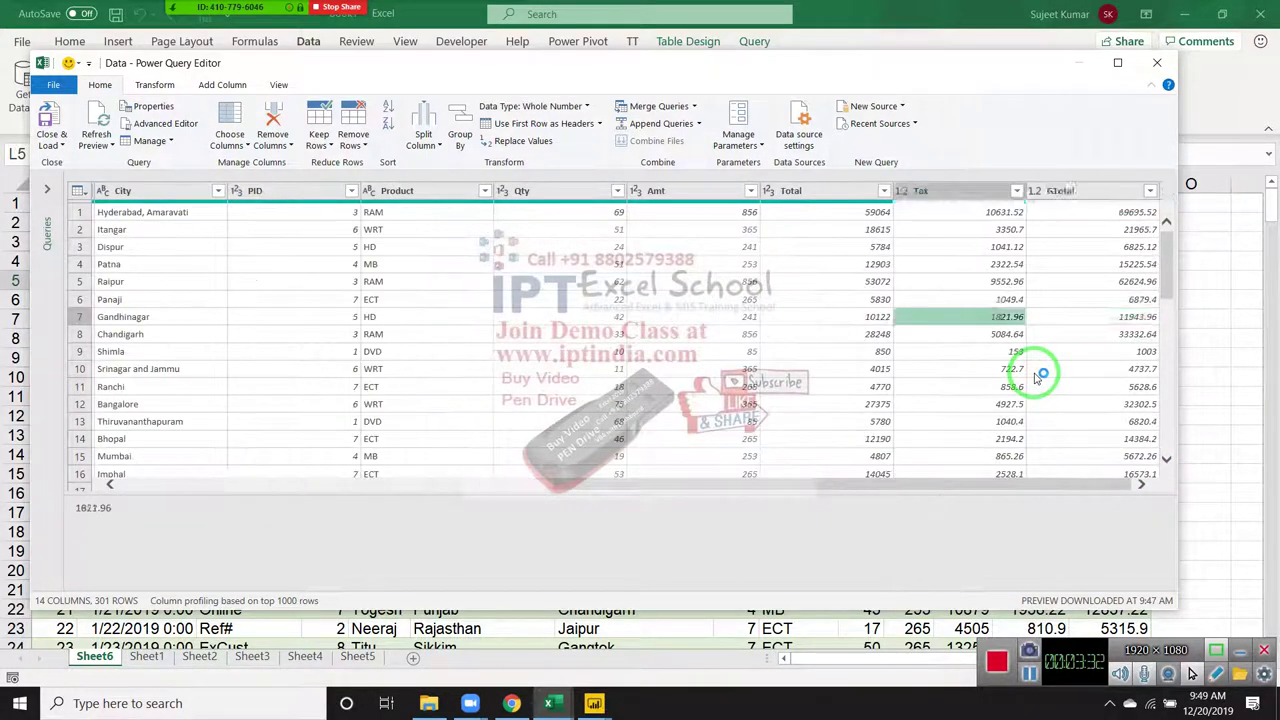
{"action": "key", "text": "Right"}
{"action": "key", "text": "Left"}
{"action": "key", "text": "Left"}
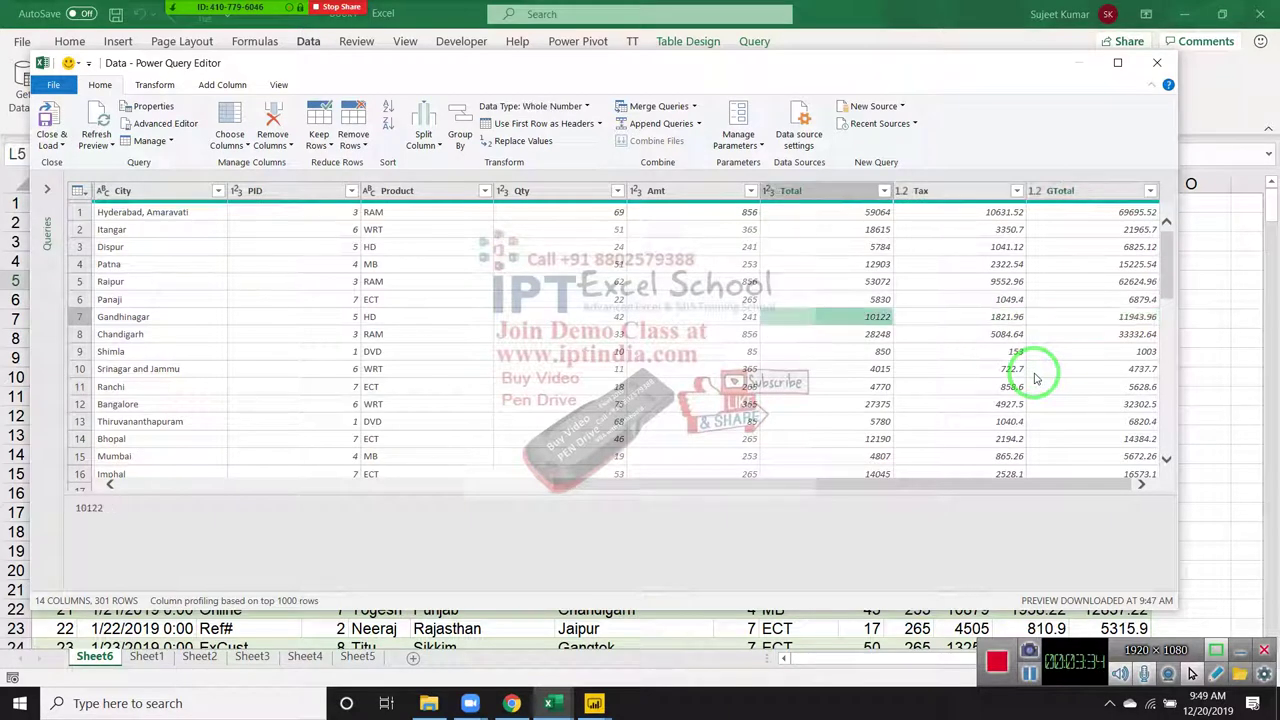
{"action": "key", "text": "Right"}
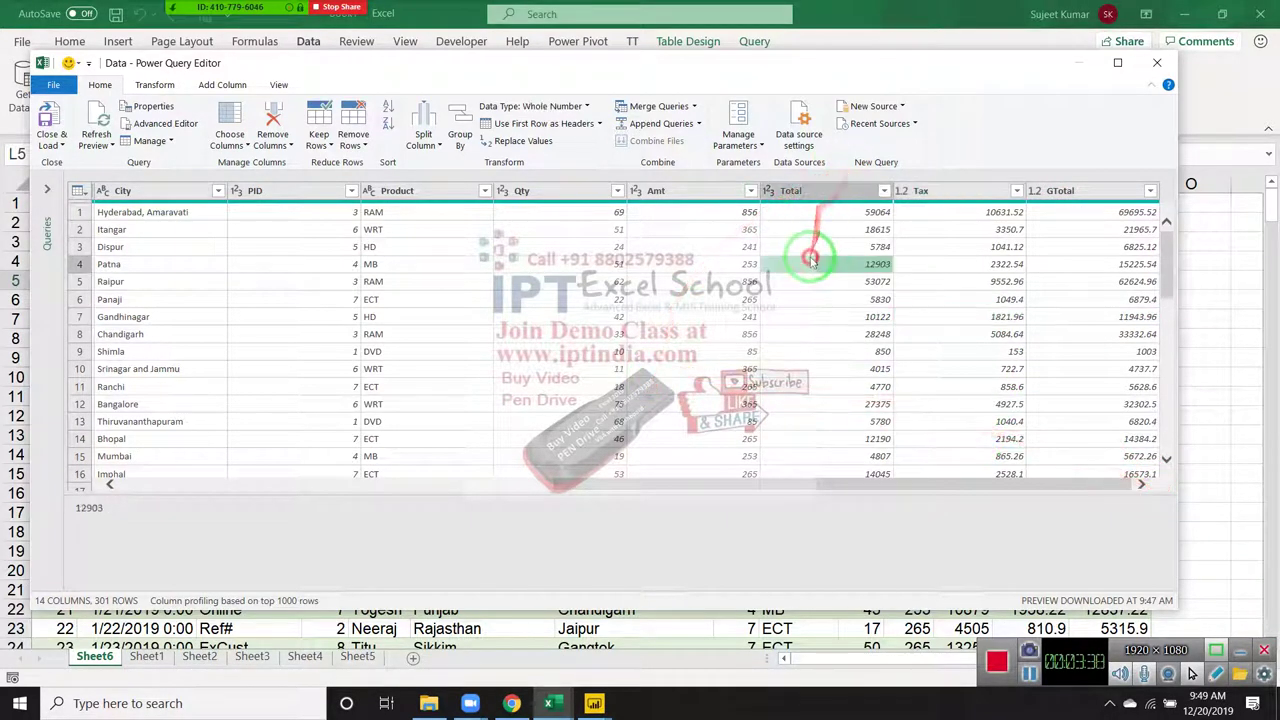
{"action": "left_click", "coordinate": [320, 212]}
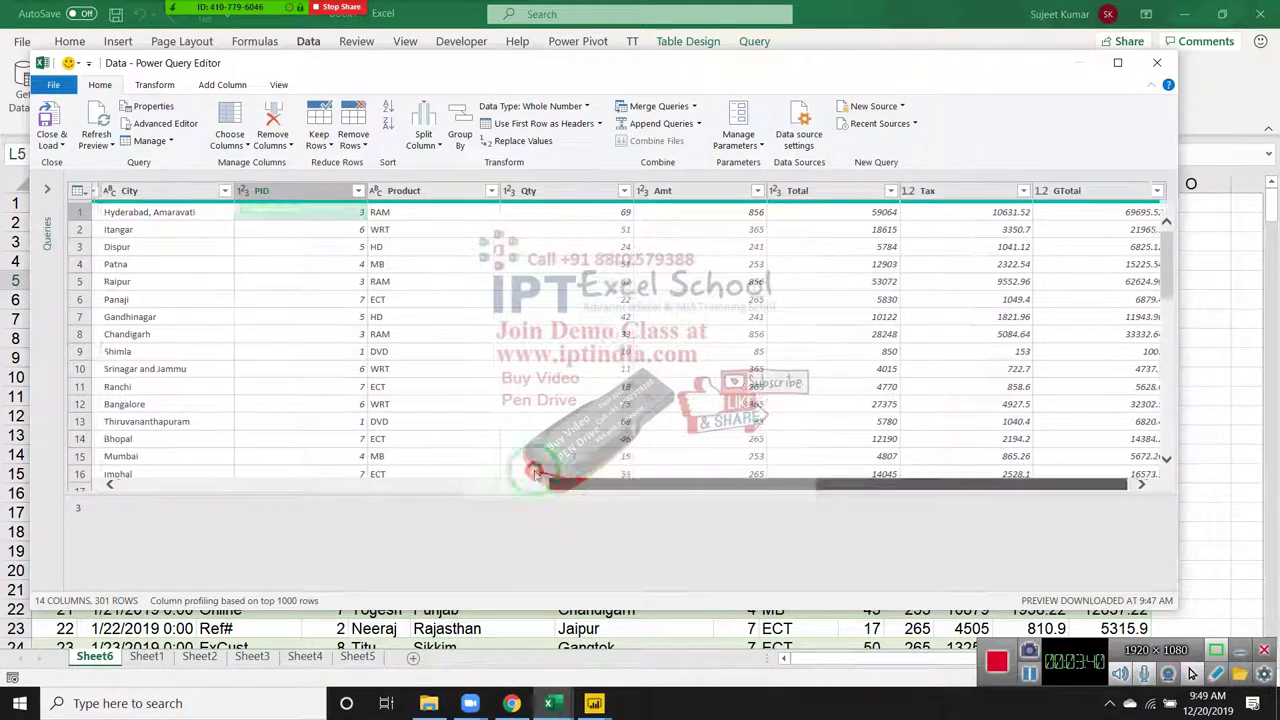
{"action": "left_click", "coordinate": [580, 486]}
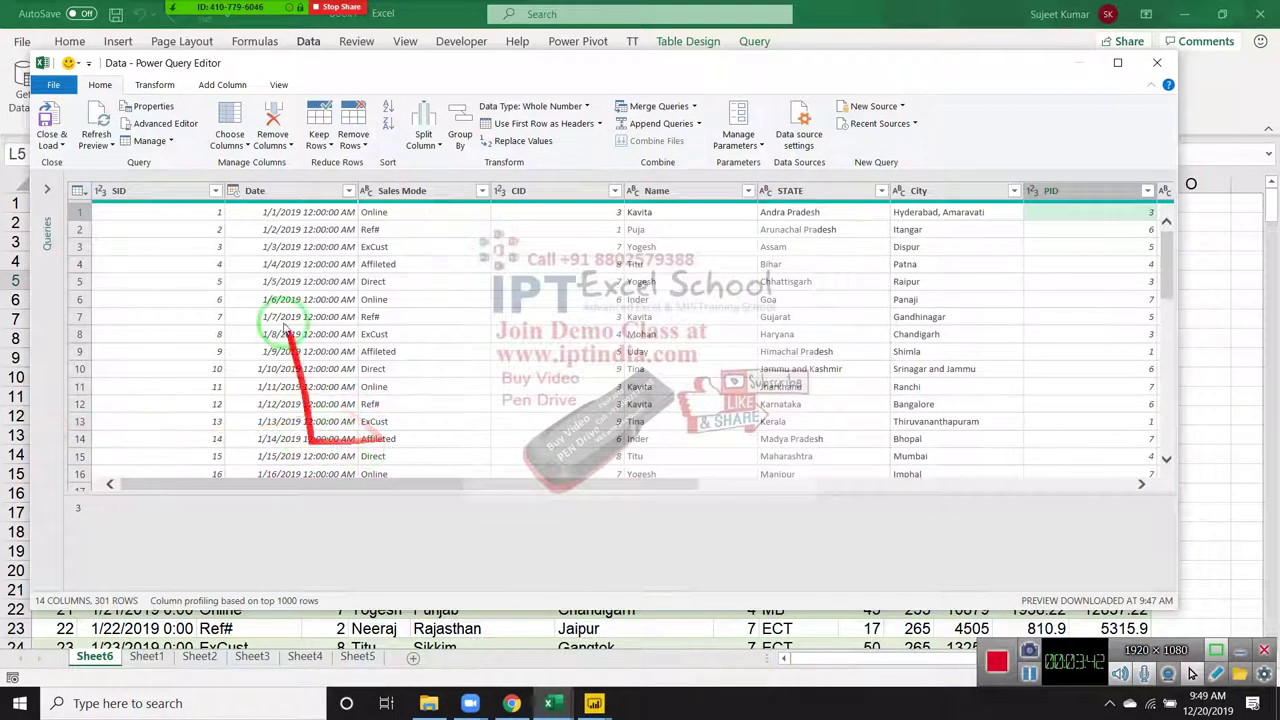
Select the Date column and bring up the Add Column commands
{"action": "left_click", "coordinate": [275, 190]}
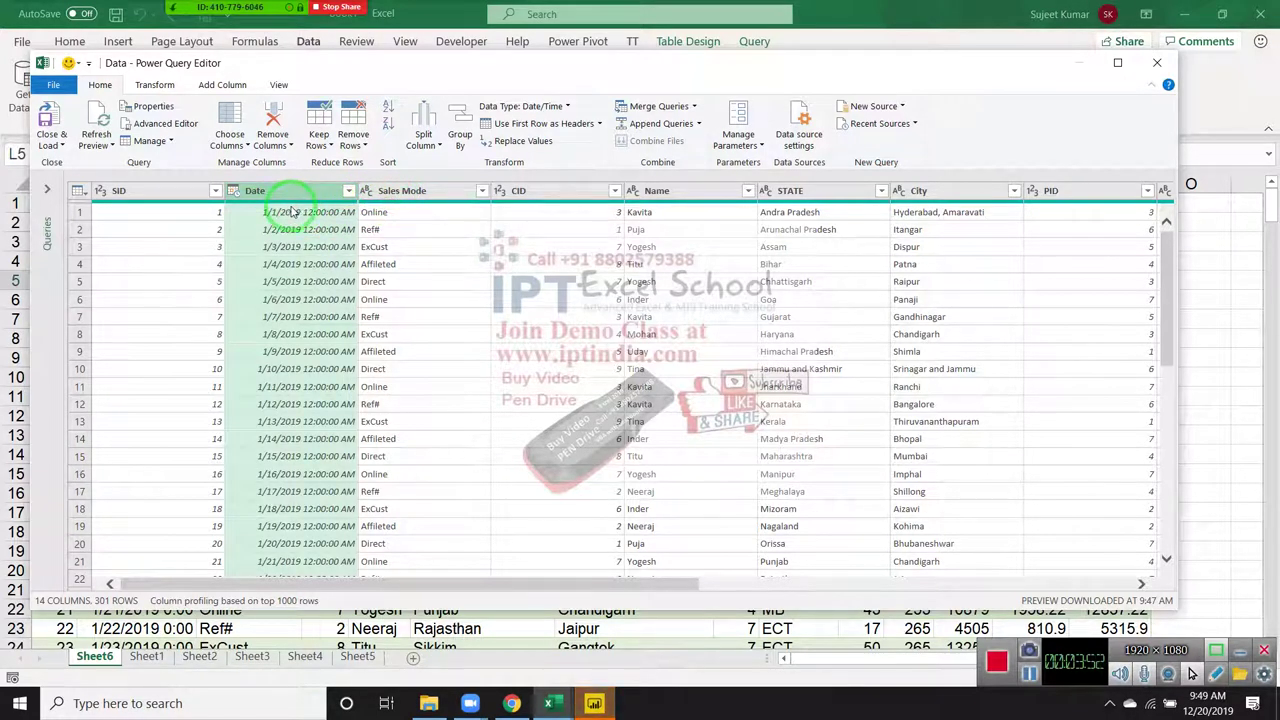
{"action": "left_click", "coordinate": [292, 212]}
{"action": "left_click", "coordinate": [215, 85]}
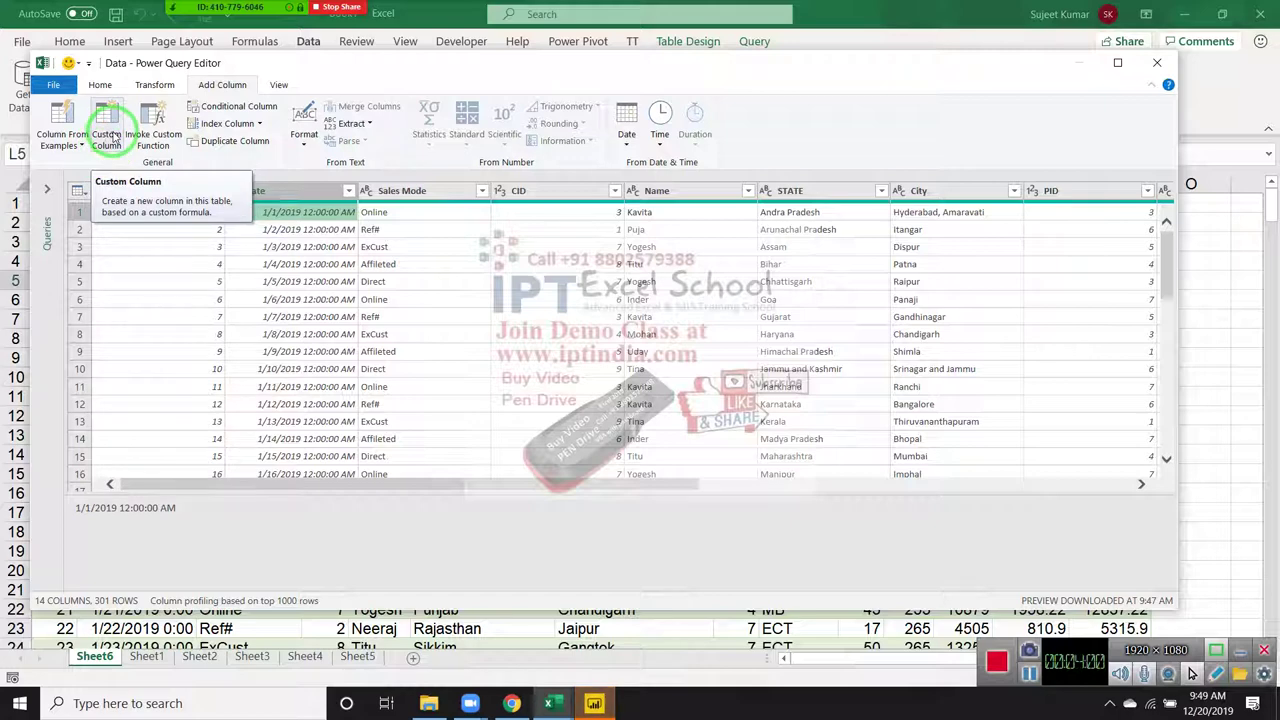
Start a Custom Column and replace the default name Custom with SMonth
{"action": "left_click", "coordinate": [113, 134]}
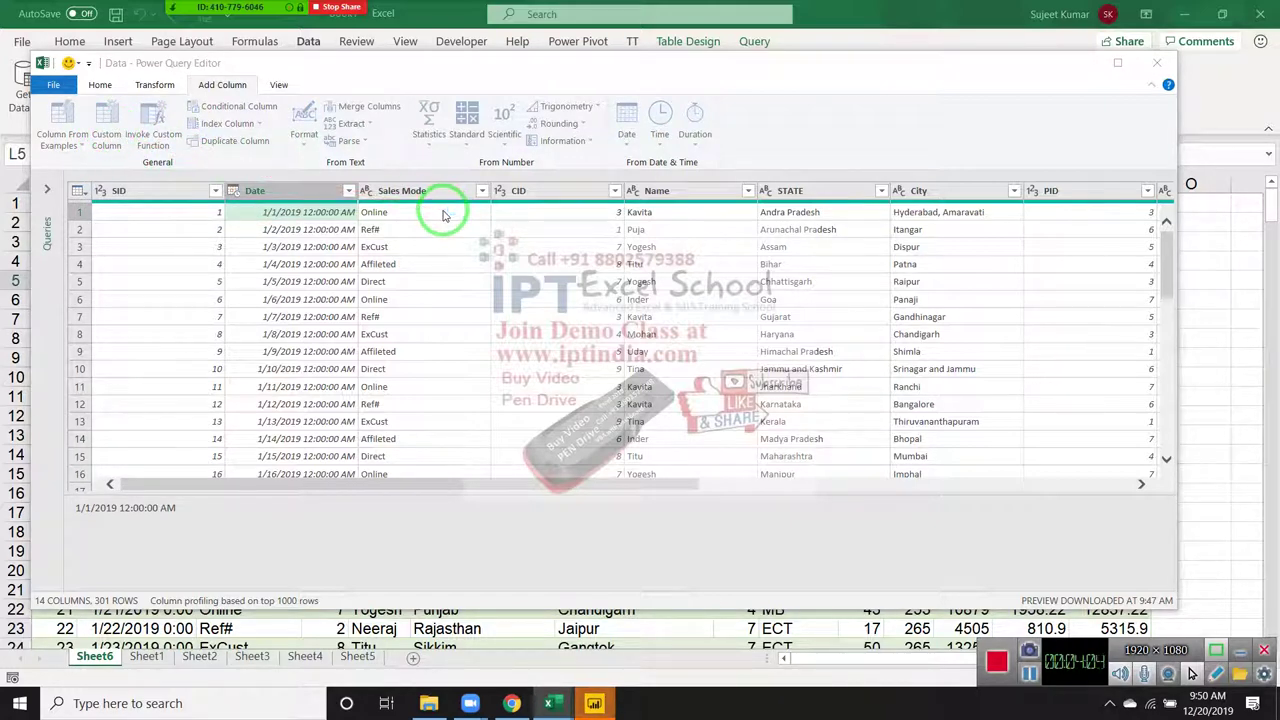
{"action": "left_click", "coordinate": [441, 260]}
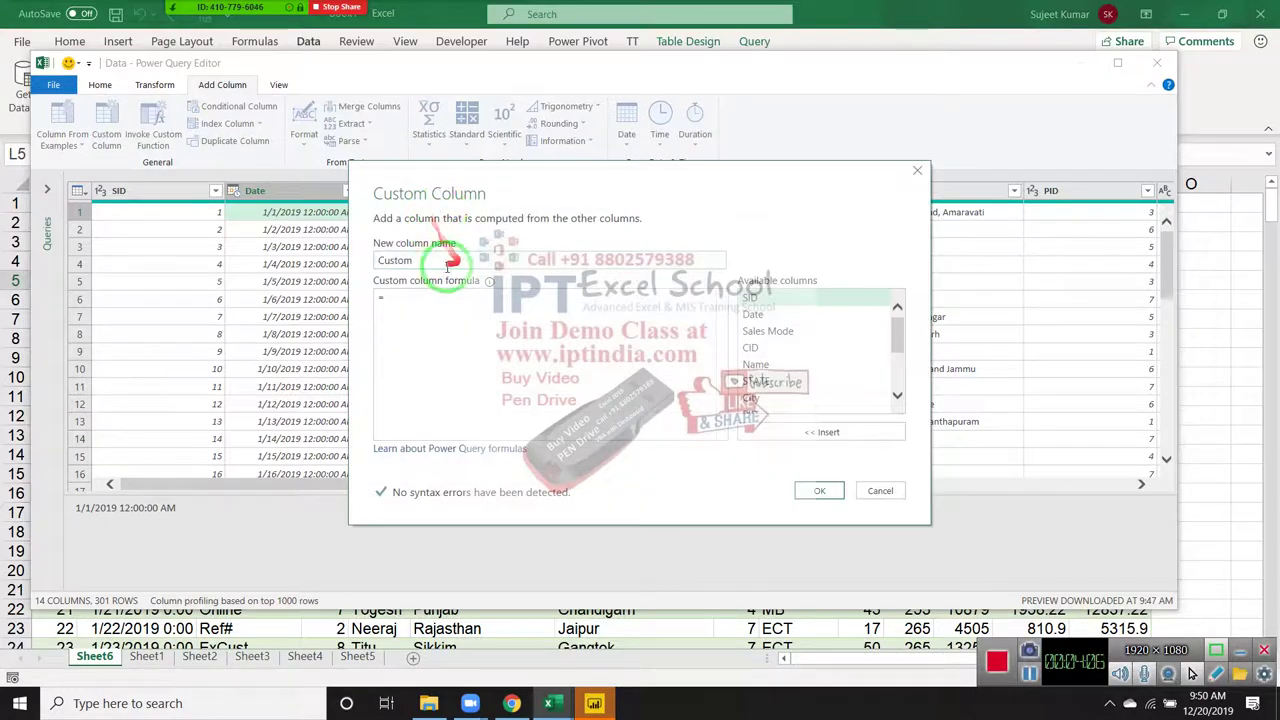
{"action": "left_click_drag", "start_coordinate": [441, 260], "coordinate": [373, 260]}
{"action": "type", "text": "SMonth"}
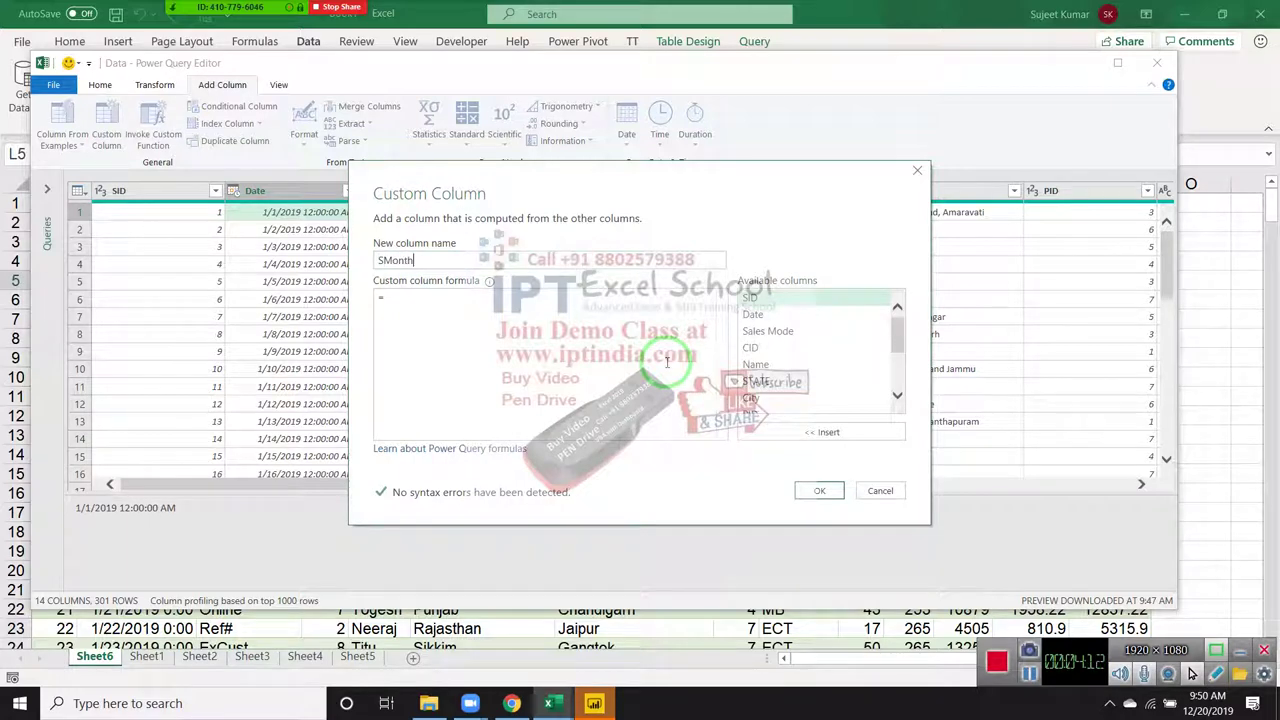
{"action": "left_click", "coordinate": [414, 362]}
{"action": "type", "text": "mon"}
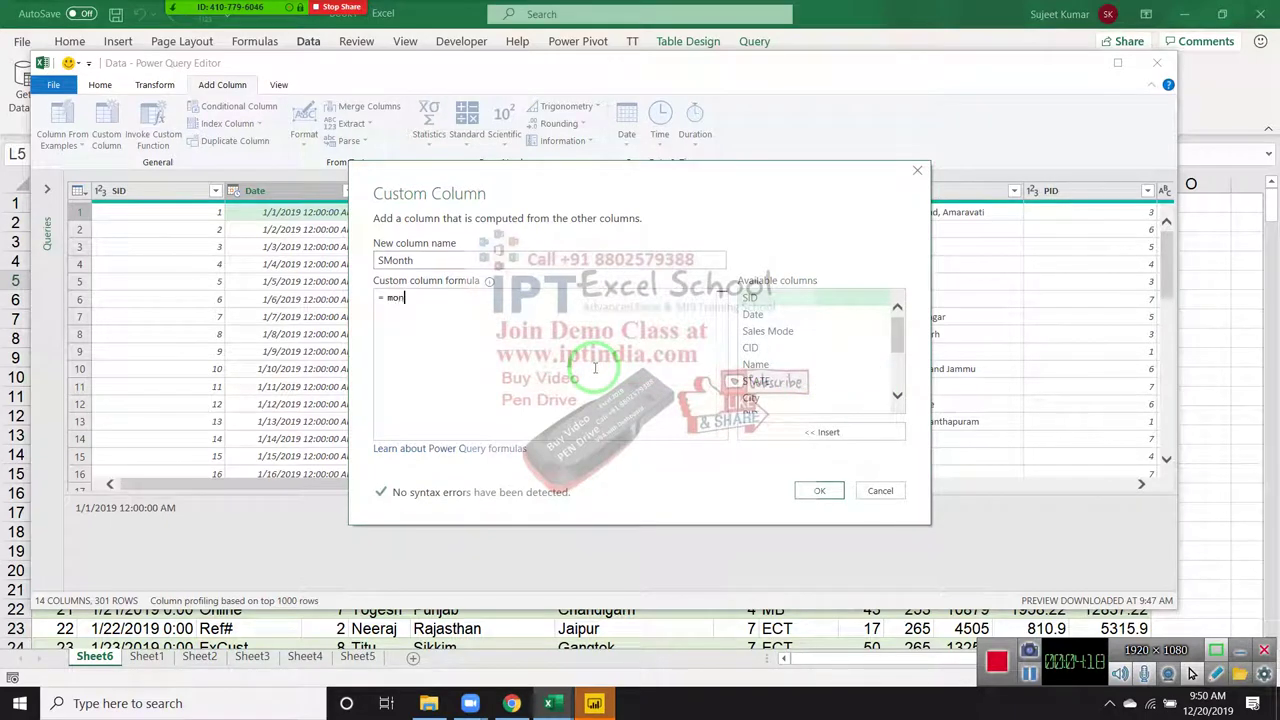
Enter the formula Date.Month([Date]) so no syntax errors are detected
{"action": "type", "text": "th"}
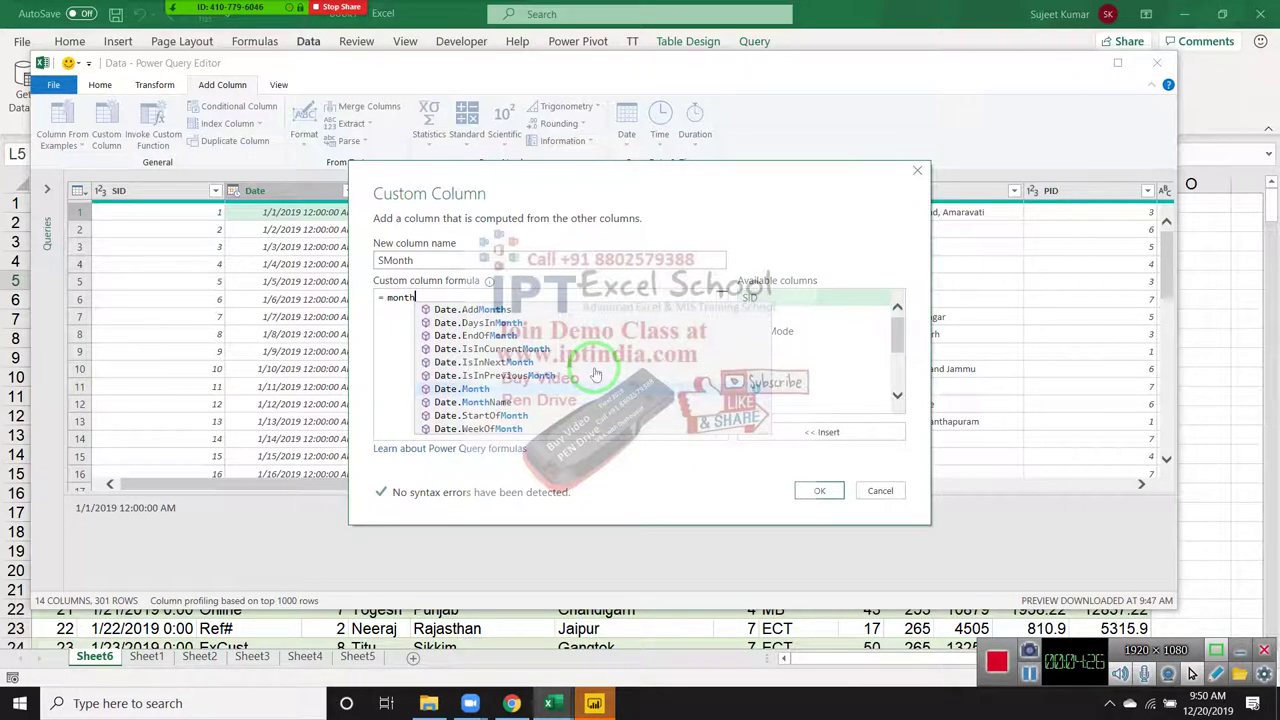
{"action": "key", "text": "Tab"}
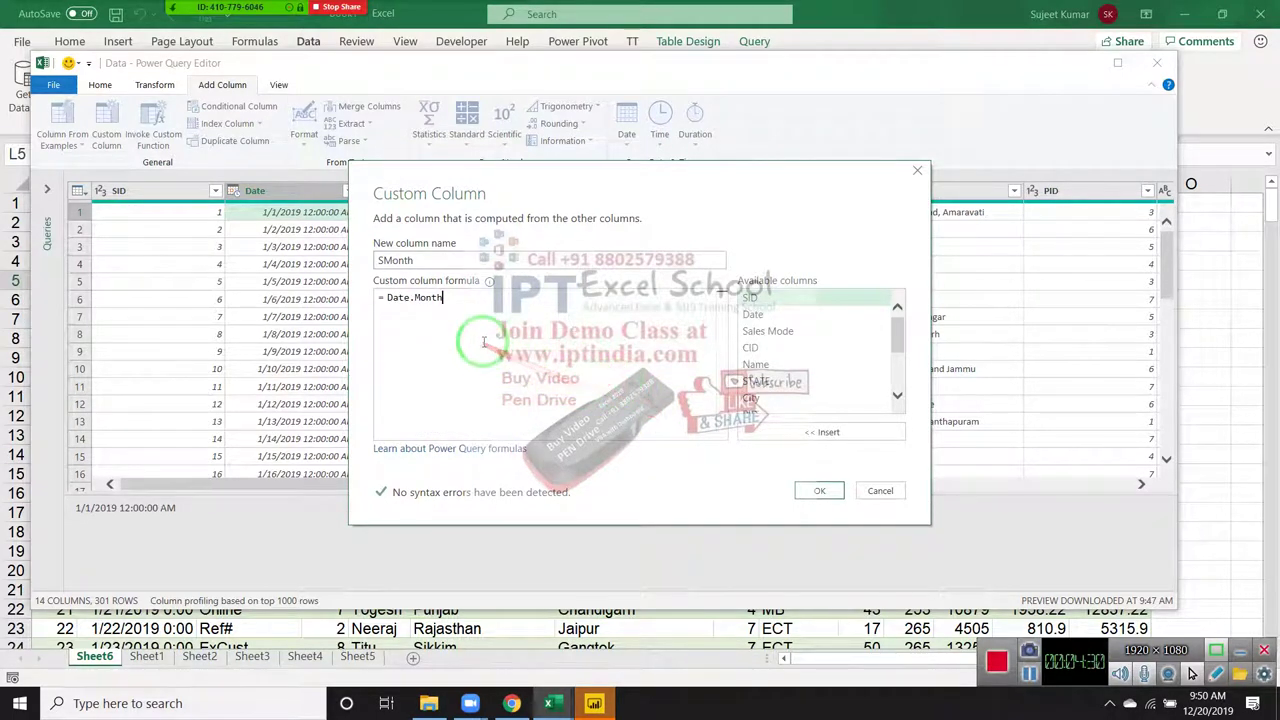
{"action": "type", "text": "("}
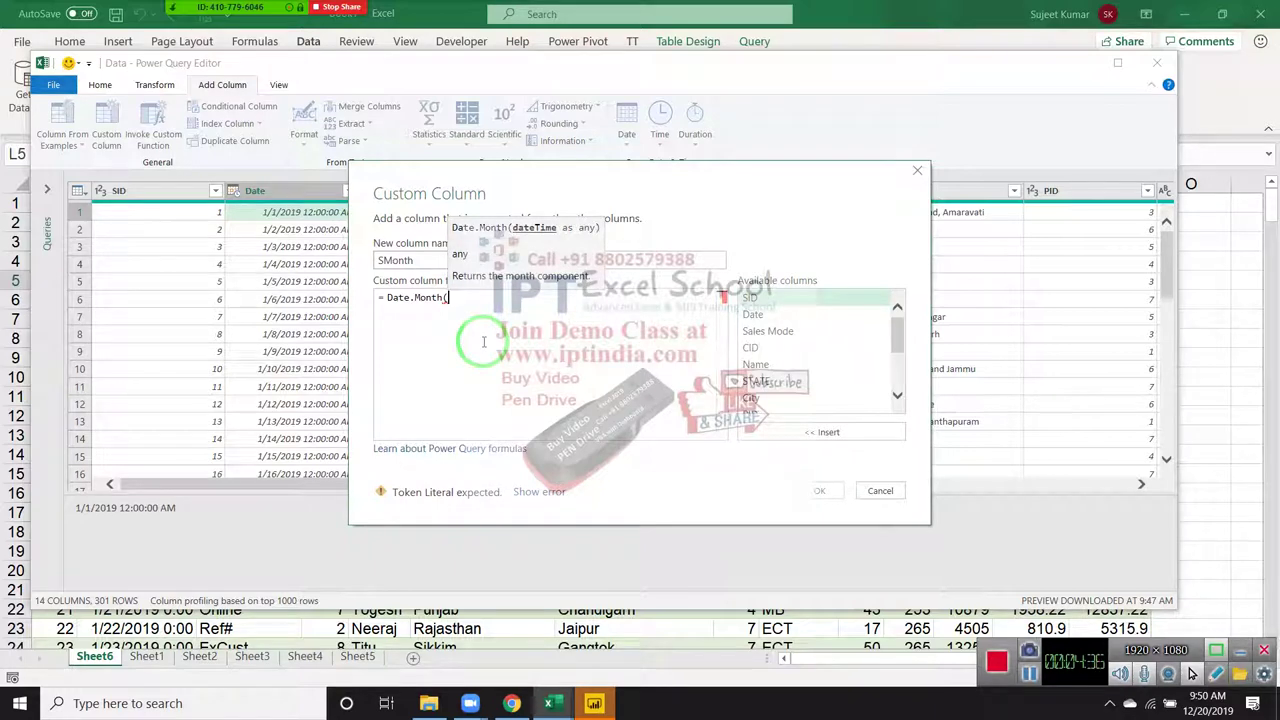
{"action": "type", "text": "date"}
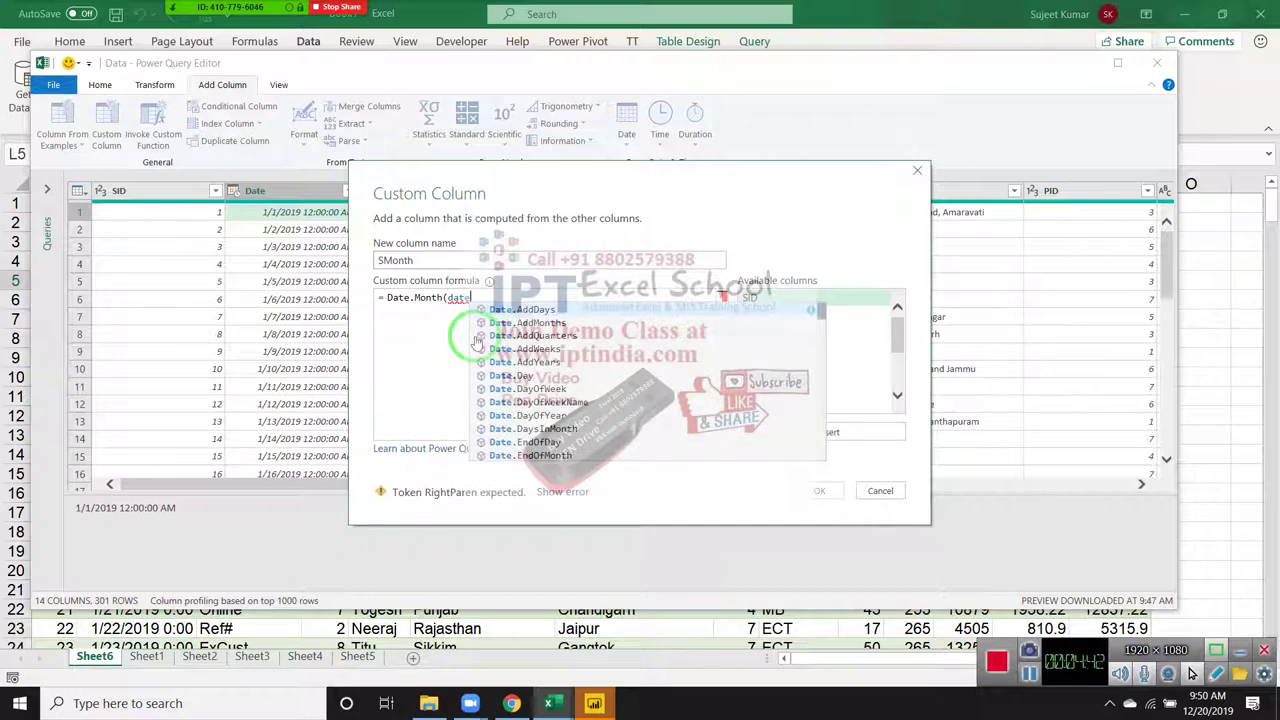
{"action": "key", "text": "BackSpace"}
{"action": "key", "text": "BackSpace"}
{"action": "key", "text": "BackSpace"}
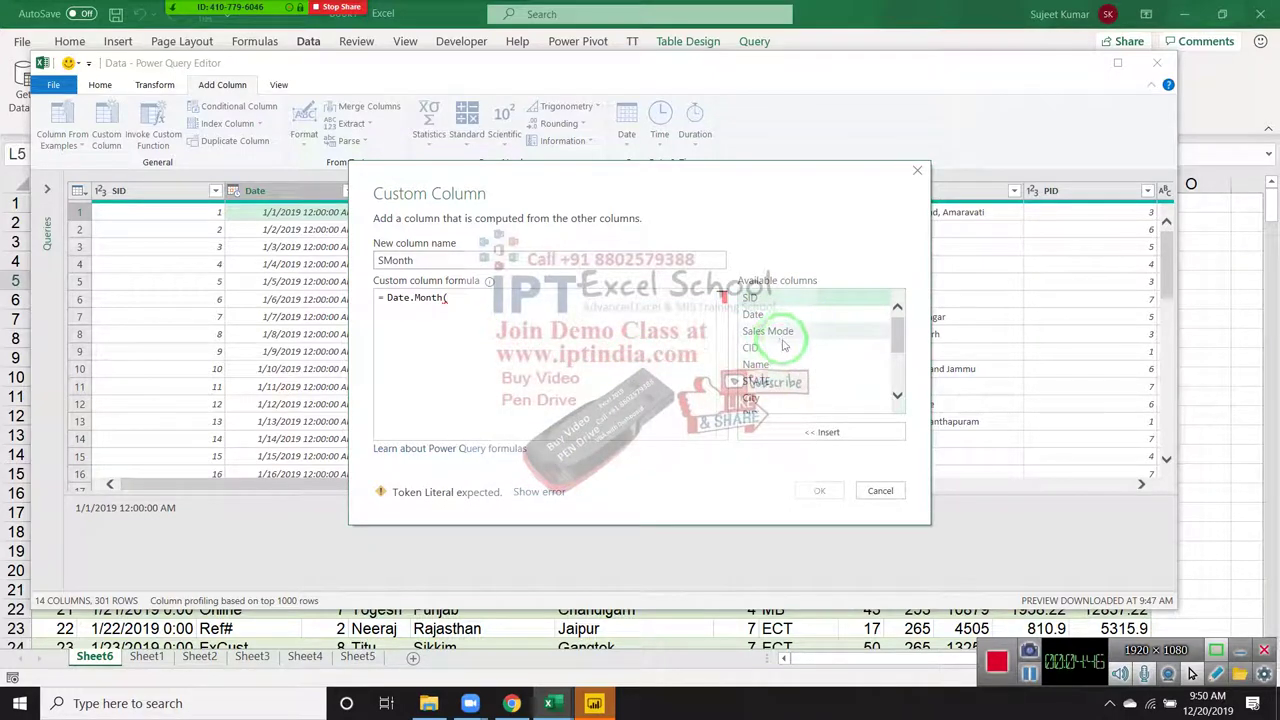
{"action": "double_click", "coordinate": [758, 314]}
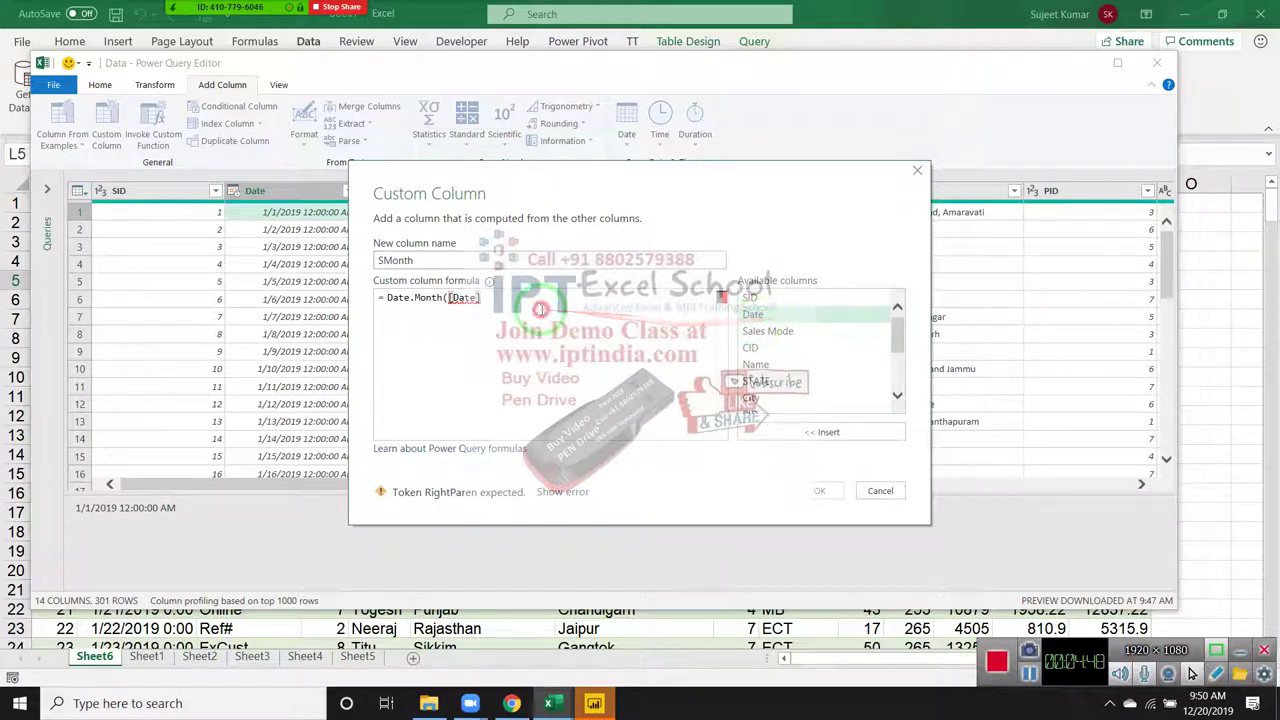
{"action": "type", "text": ")"}
{"action": "left_click", "coordinate": [507, 347]}
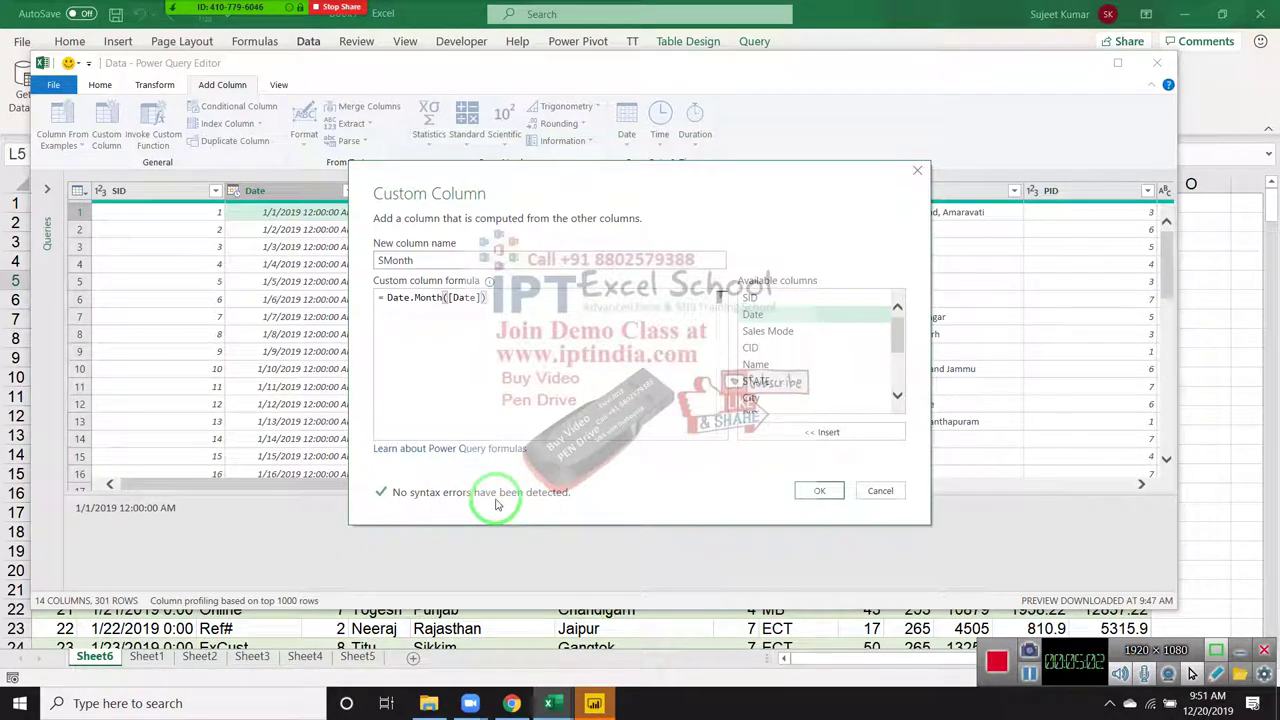
{"action": "left_click_drag", "start_coordinate": [402, 487], "coordinate": [484, 336]}
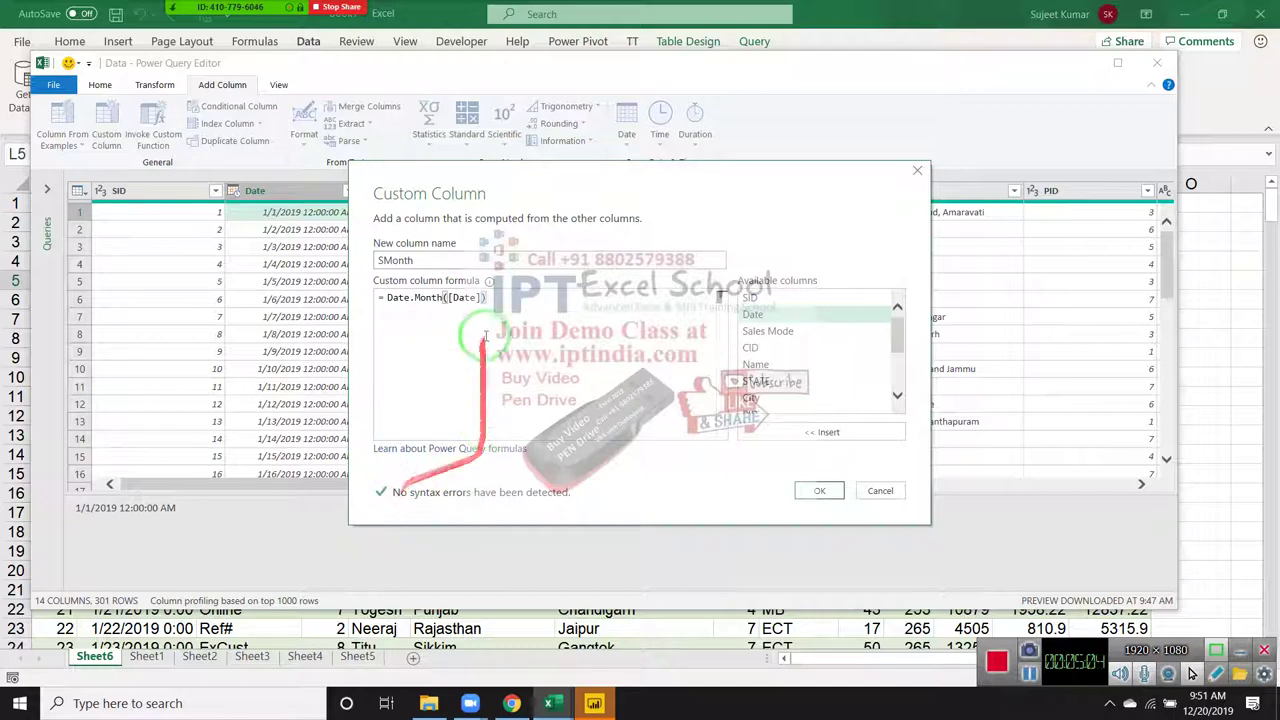
{"action": "left_click", "coordinate": [462, 361]}
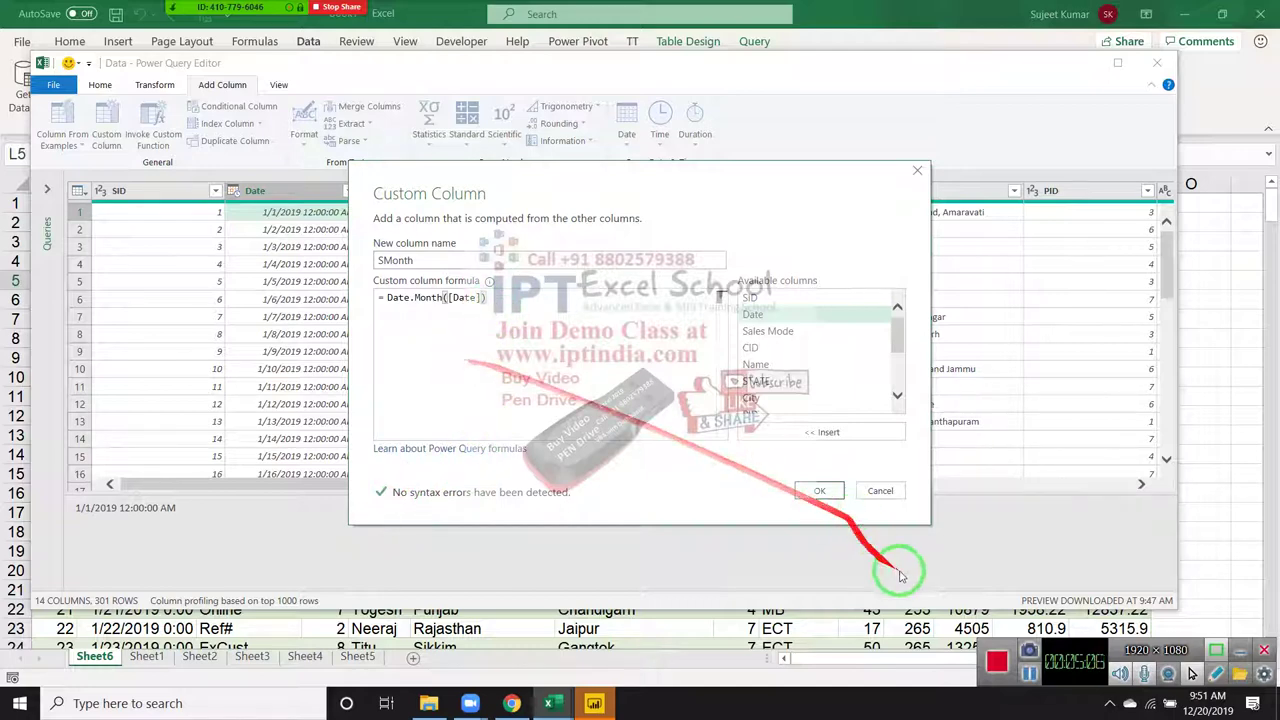
Add SMonth, step through its month numbers down to the 2s, and begin another custom column
{"action": "left_click", "coordinate": [824, 491]}
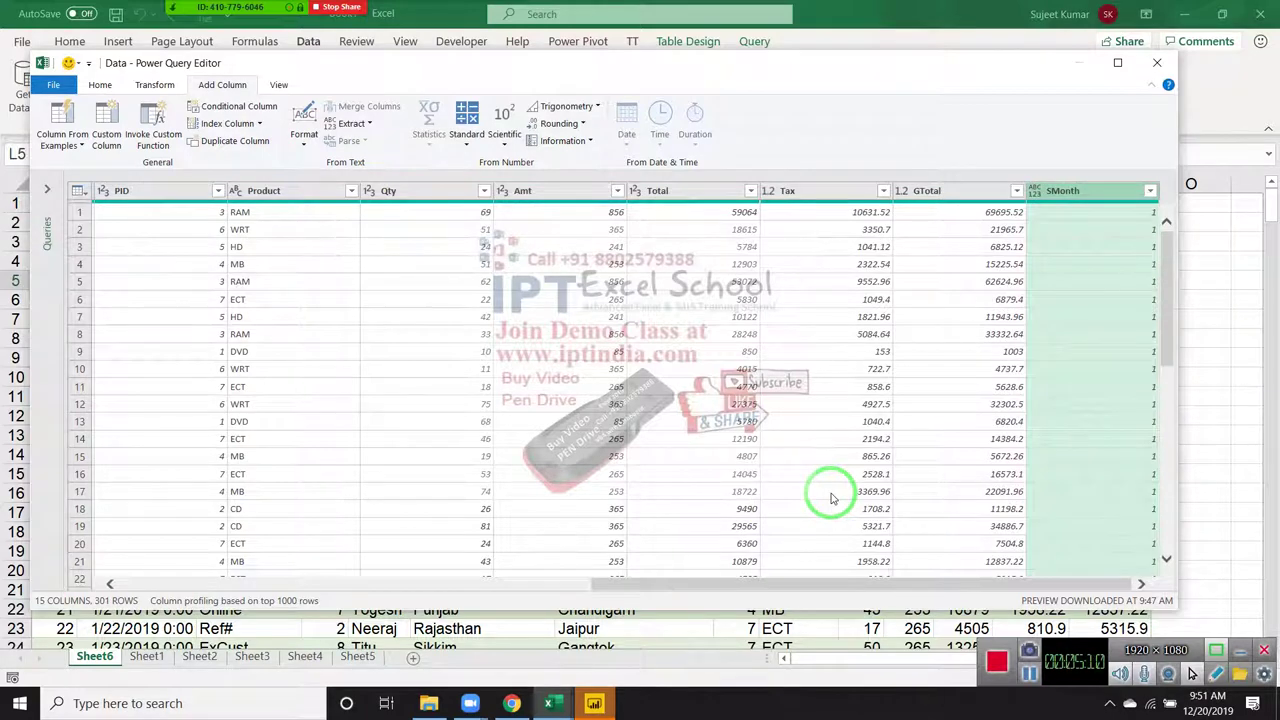
{"action": "left_click", "coordinate": [1117, 218]}
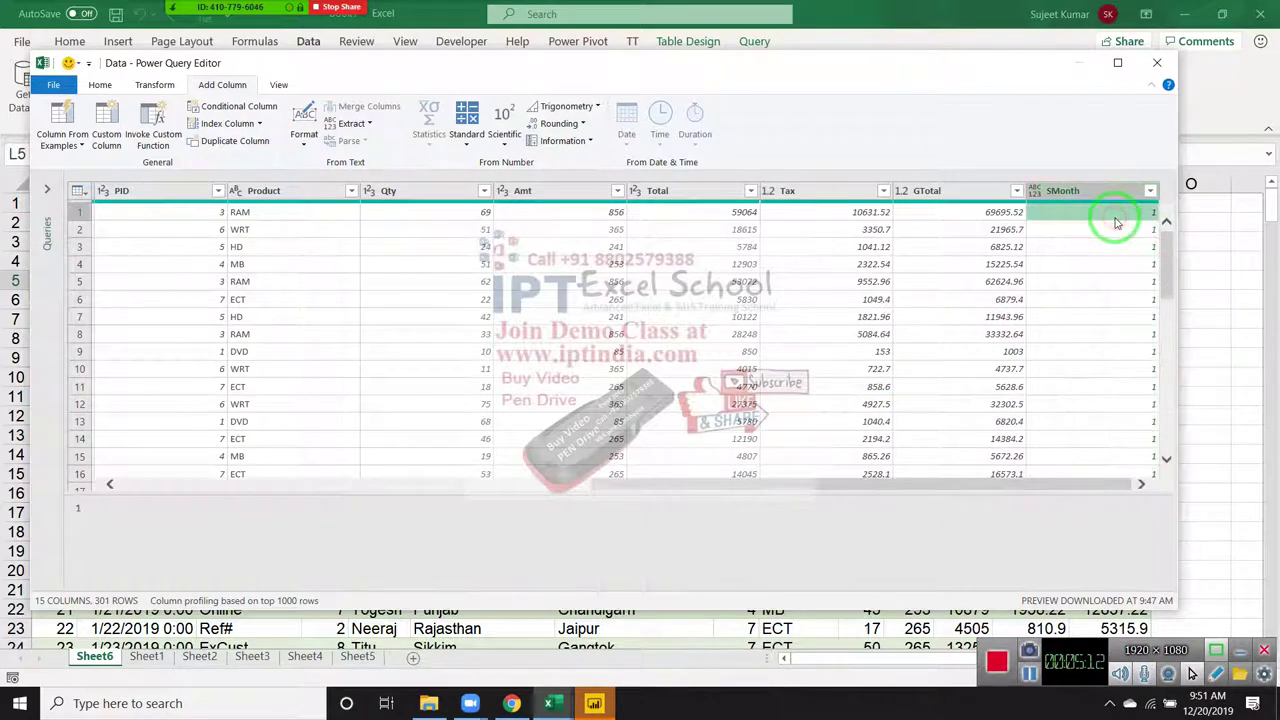
{"action": "key", "text": "Down"}
{"action": "key", "text": "Down"}
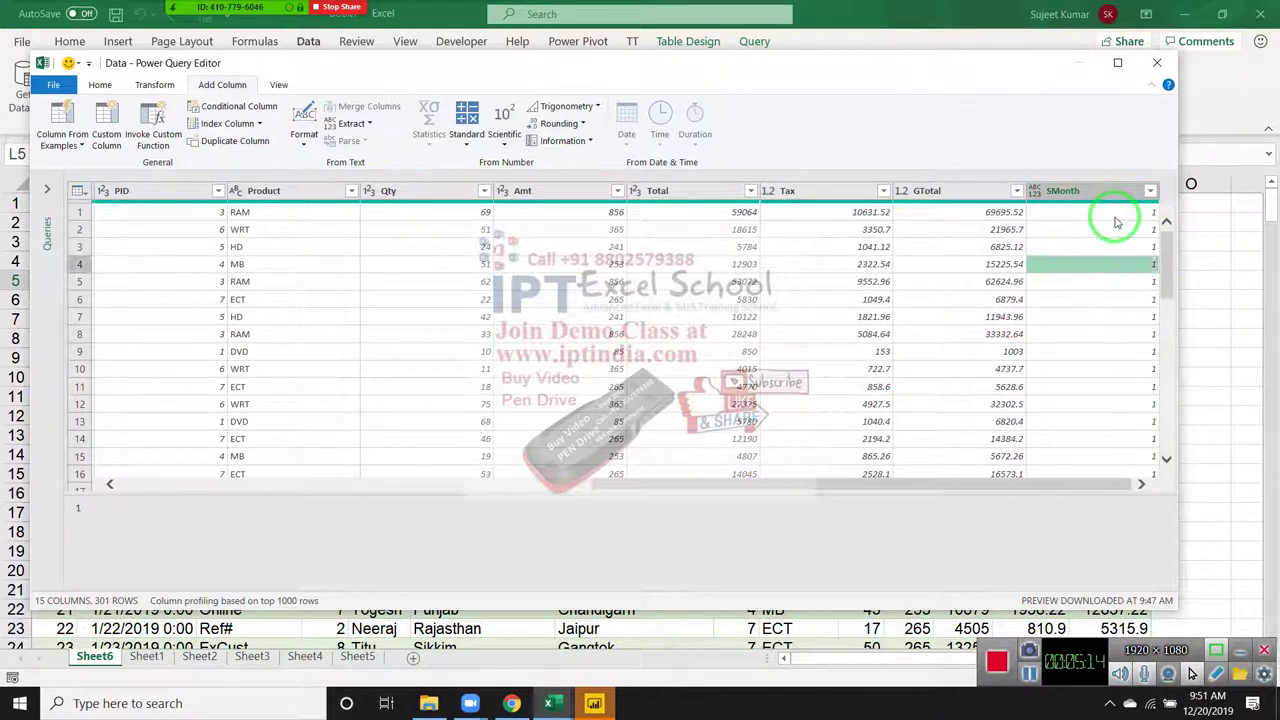
{"action": "key", "text": "Down"}
{"action": "key", "text": "Down"}
{"action": "key", "text": "Down"}
{"action": "key", "text": "Down"}
{"action": "key", "text": "Down"}
{"action": "key", "text": "Down"}
{"action": "key", "text": "Down"}
{"action": "key", "text": "Down"}
{"action": "key", "text": "Down"}
{"action": "key", "text": "Down"}
{"action": "key", "text": "Down"}
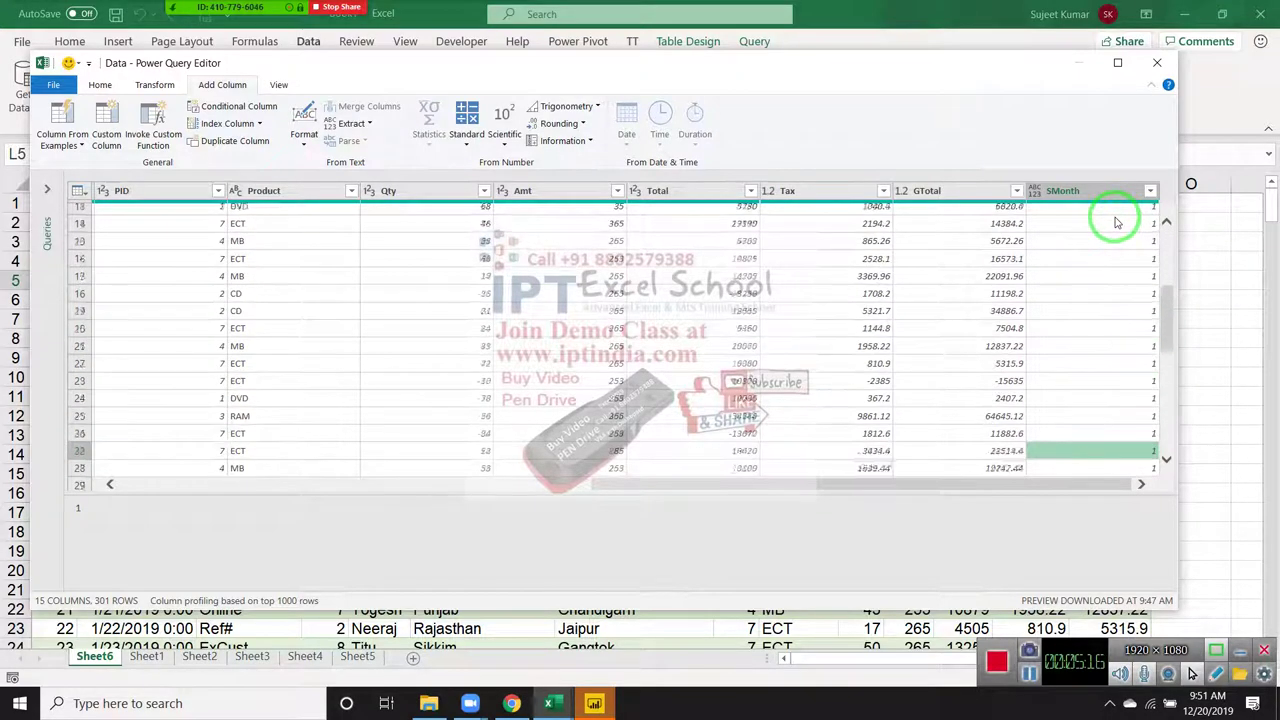
{"action": "key", "text": "Down"}
{"action": "key", "text": "Down"}
{"action": "key", "text": "Down"}
{"action": "key", "text": "Down"}
{"action": "key", "text": "Down"}
{"action": "key", "text": "Down"}
{"action": "key", "text": "Down"}
{"action": "key", "text": "Down"}
{"action": "key", "text": "Down"}
{"action": "key", "text": "Down"}
{"action": "key", "text": "Down"}
{"action": "key", "text": "Down"}
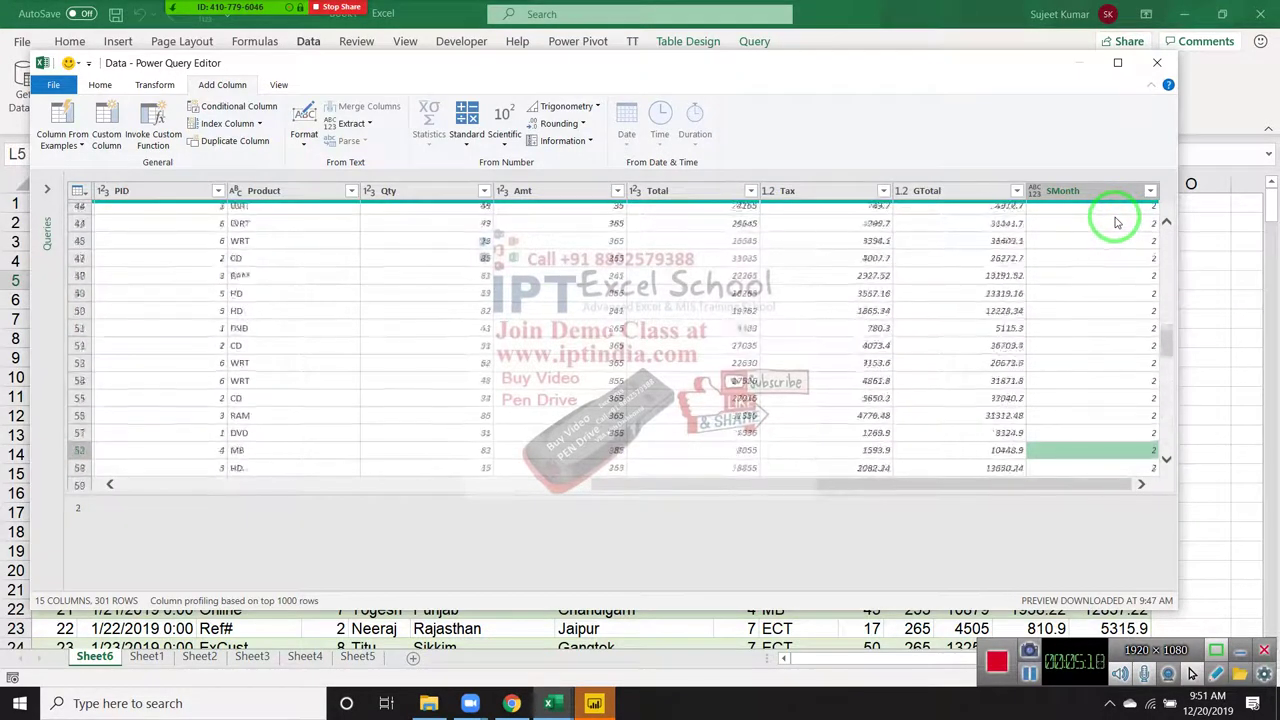
{"action": "key", "text": "Down"}
{"action": "key", "text": "Down"}
{"action": "key", "text": "Down"}
{"action": "key", "text": "Up"}
{"action": "key", "text": "Up"}
{"action": "key", "text": "Up"}
{"action": "key", "text": "Up"}
{"action": "key", "text": "Up"}
{"action": "key", "text": "Up"}
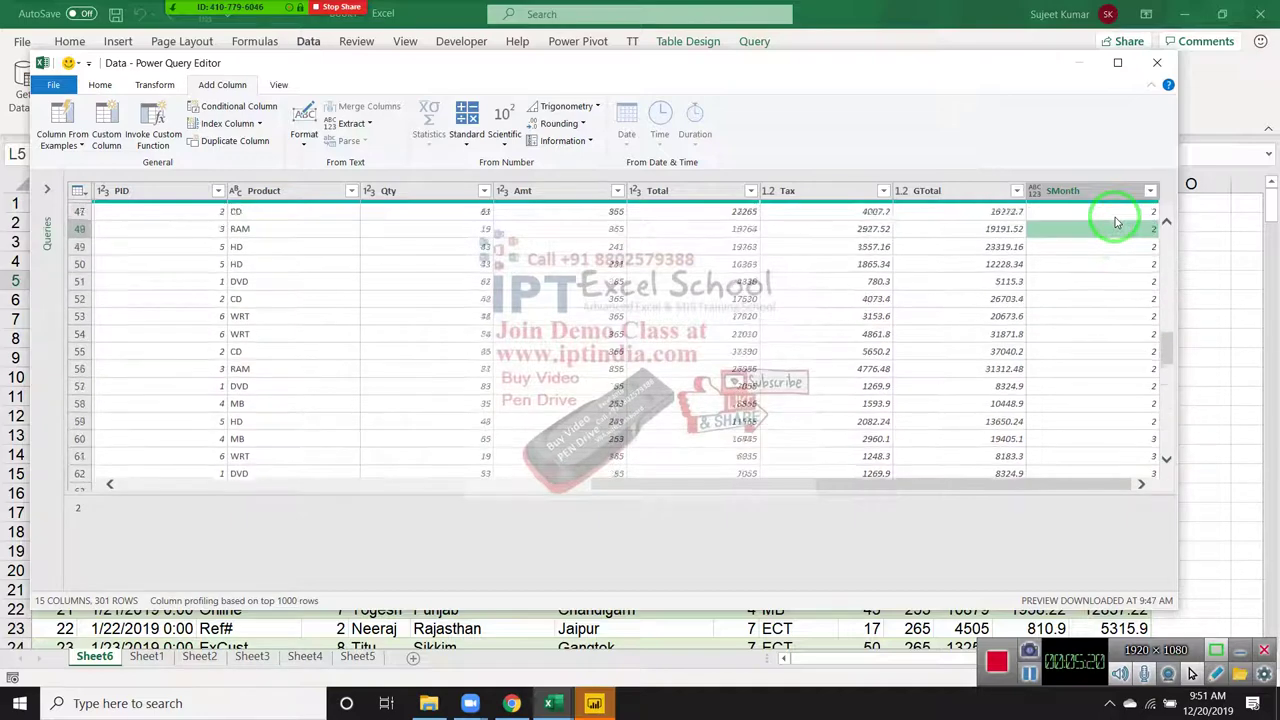
{"action": "key", "text": "Up"}
{"action": "key", "text": "Up"}
{"action": "key", "text": "Up"}
{"action": "key", "text": "Up"}
{"action": "key", "text": "Up"}
{"action": "key", "text": "Up"}
{"action": "key", "text": "Up"}
{"action": "key", "text": "Up"}
{"action": "key", "text": "Up"}
{"action": "key", "text": "Up"}
{"action": "key", "text": "Up"}
{"action": "key", "text": "Up"}
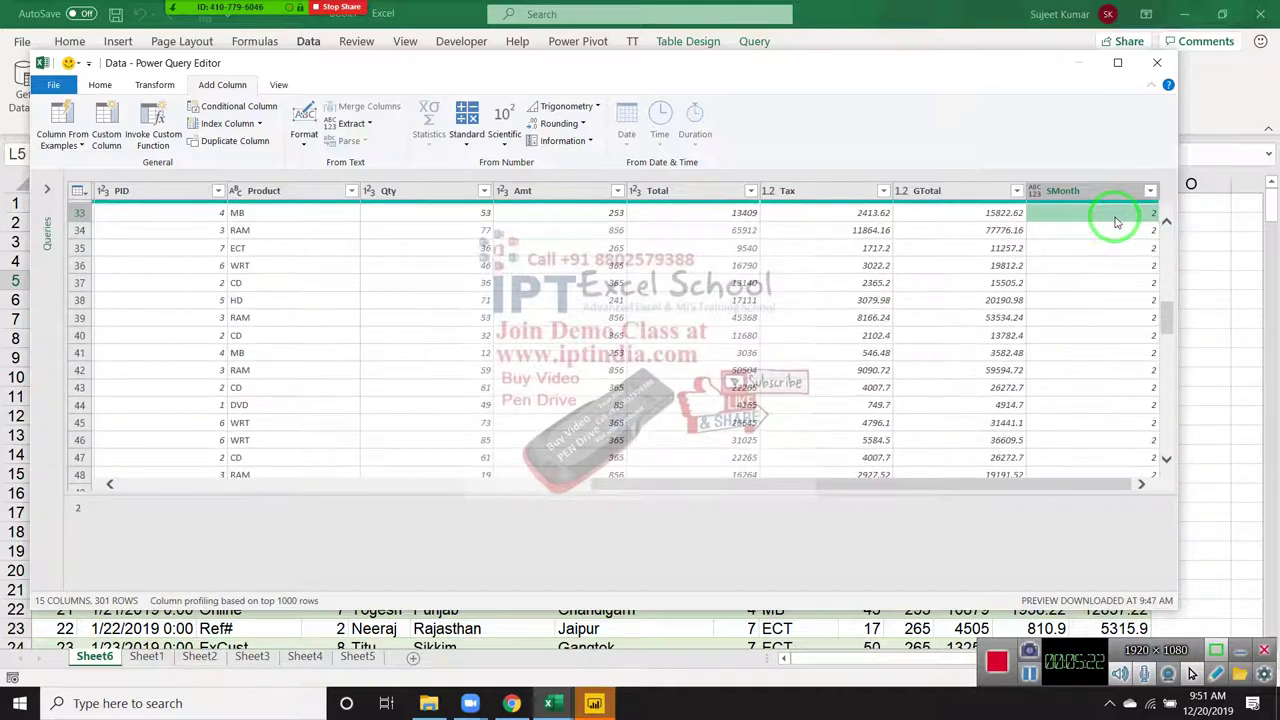
{"action": "left_click", "coordinate": [112, 118]}
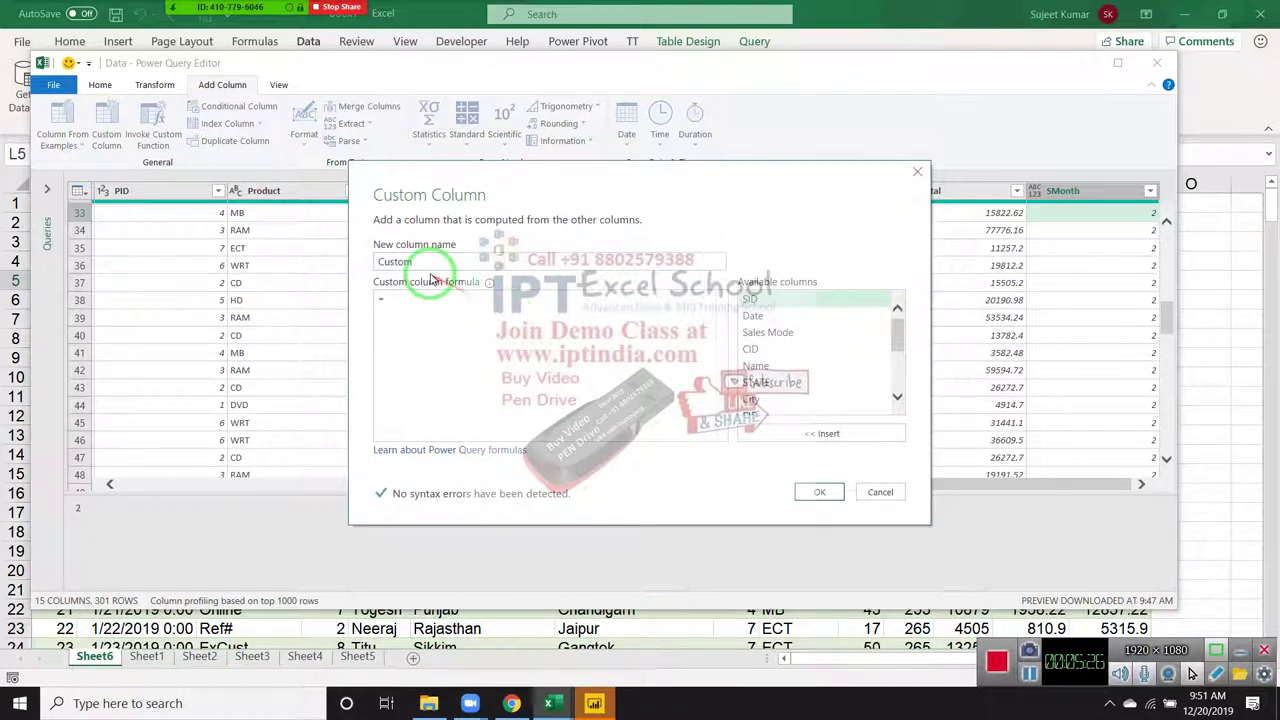
Create the MName column with formula Date.MonthName([SMonth]) and add it to the query
{"action": "left_click_drag", "start_coordinate": [415, 261], "coordinate": [343, 263]}
{"action": "type", "text": "MName"}
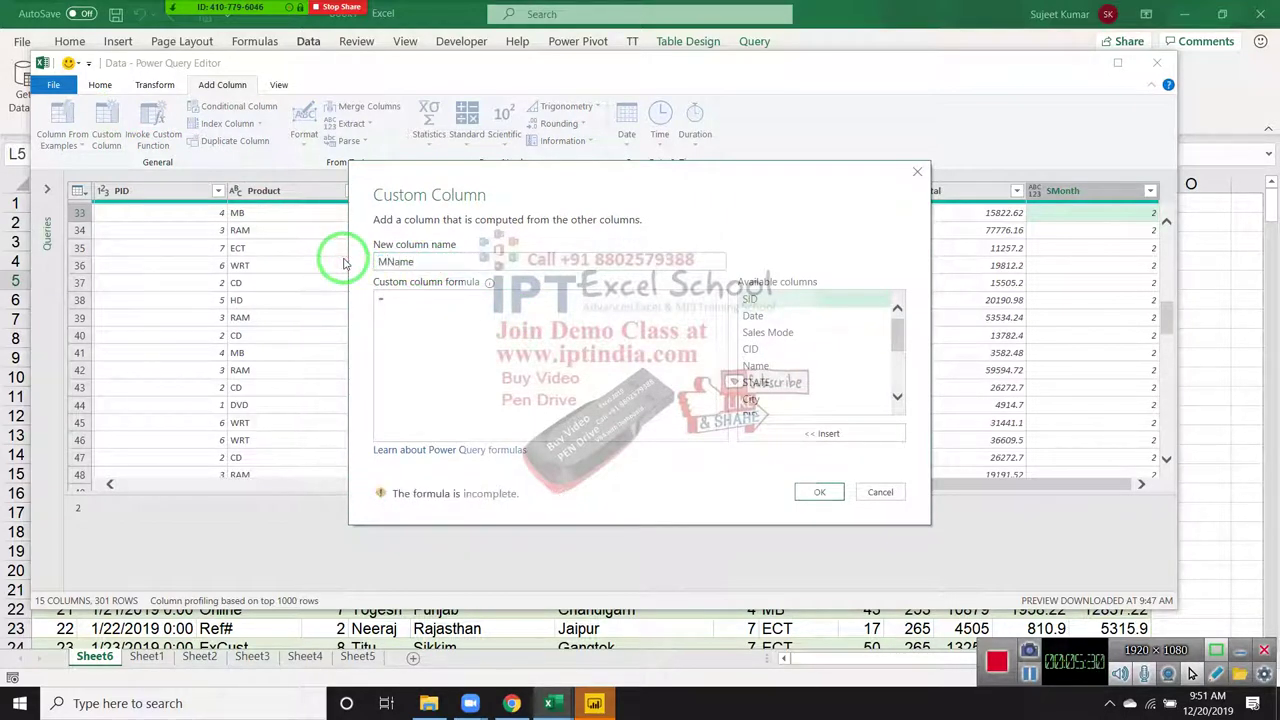
{"action": "key", "text": "Tab"}
{"action": "left_click", "coordinate": [418, 318]}
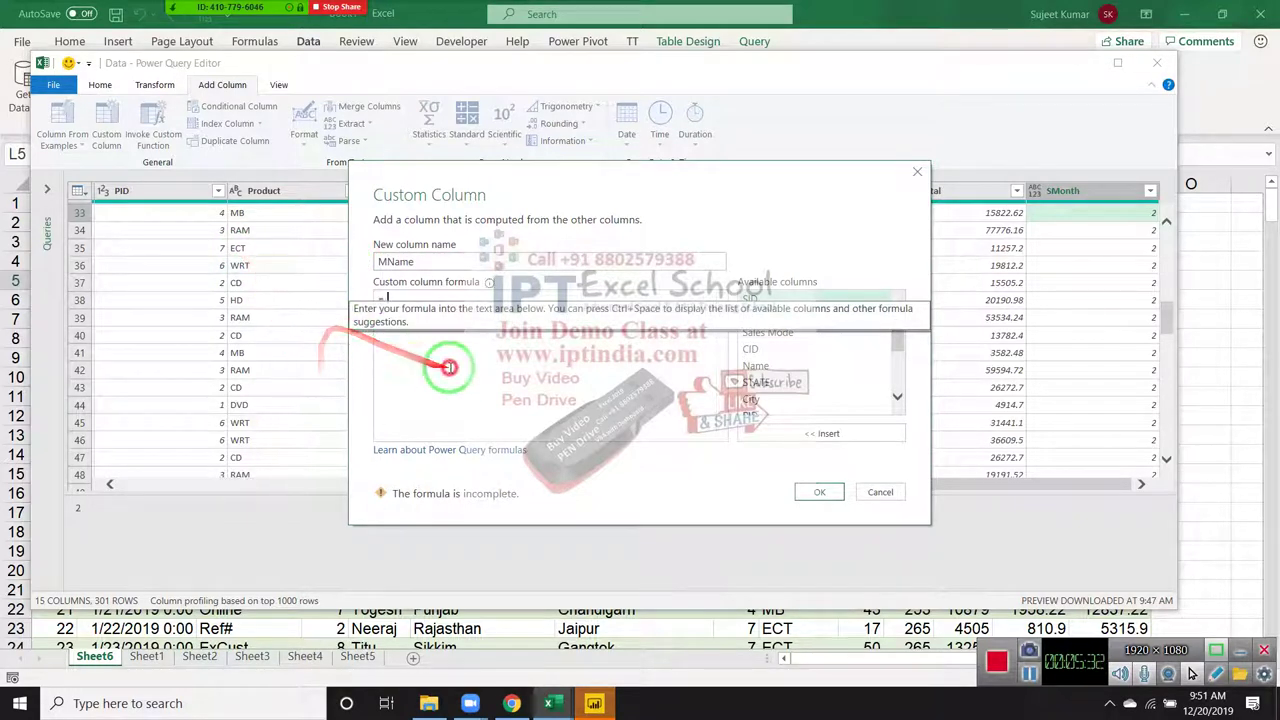
{"action": "type", "text": "month"}
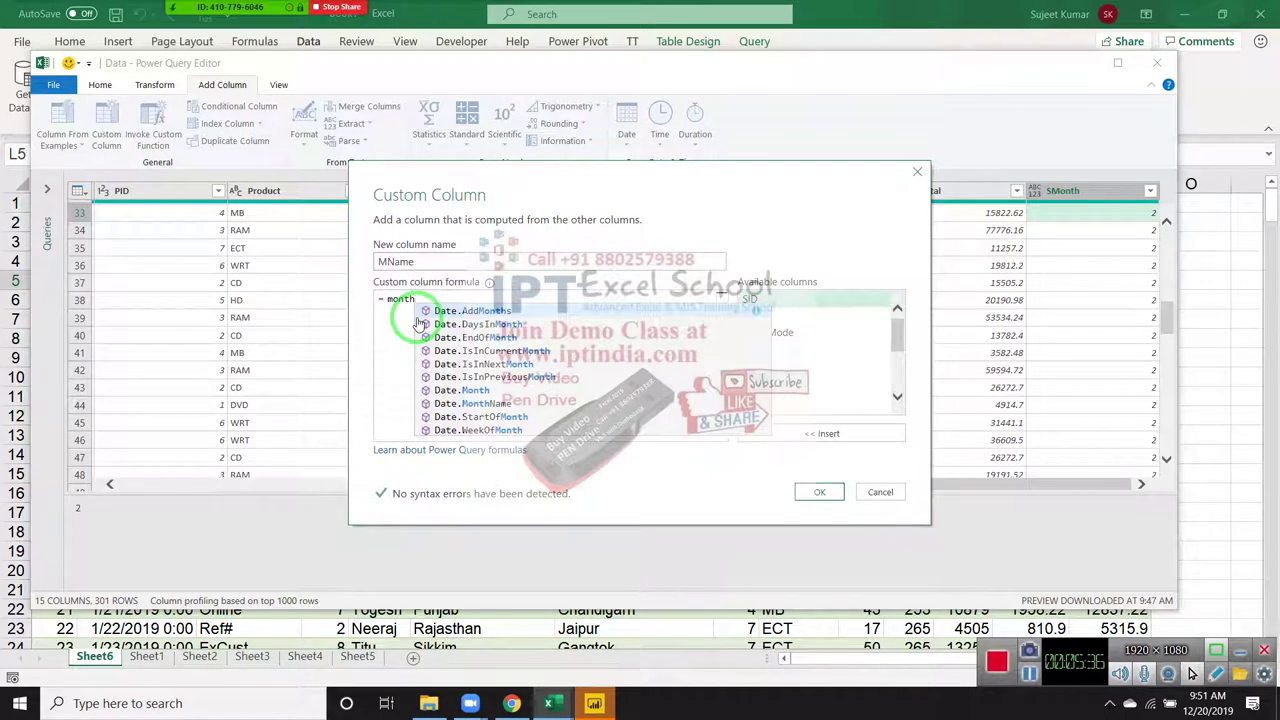
{"action": "type", "text": "n"}
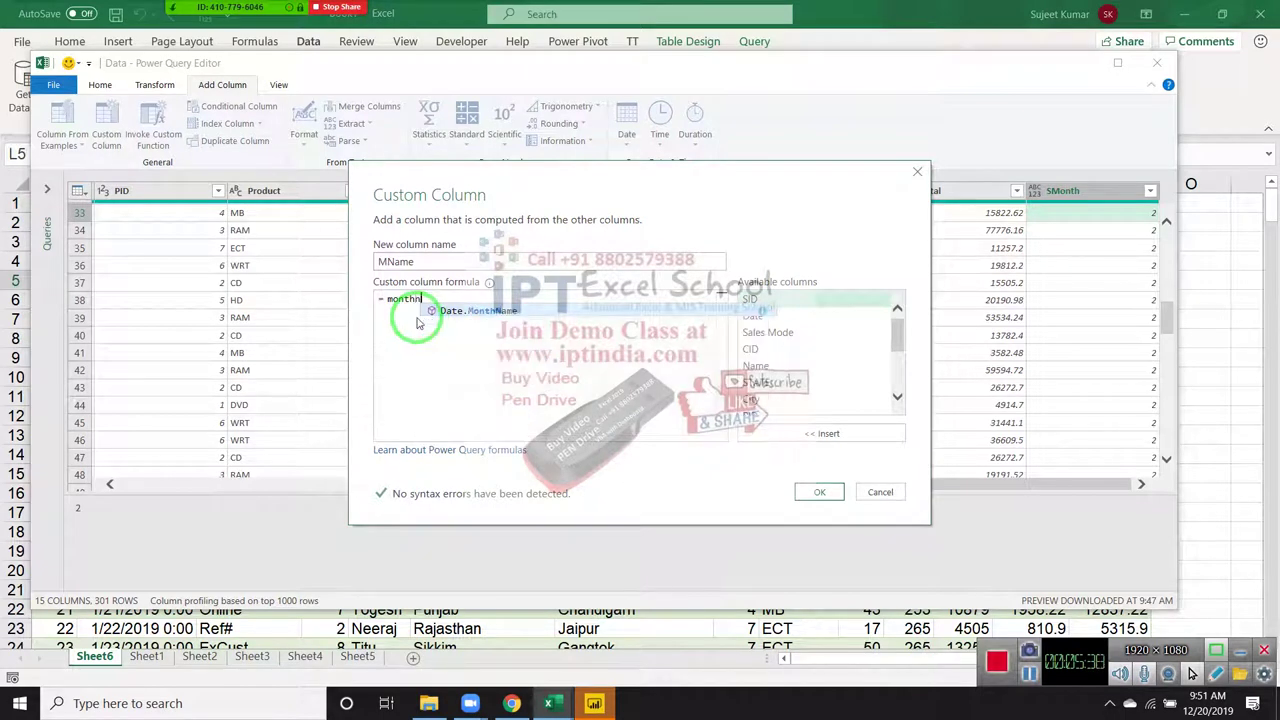
{"action": "key", "text": "Tab"}
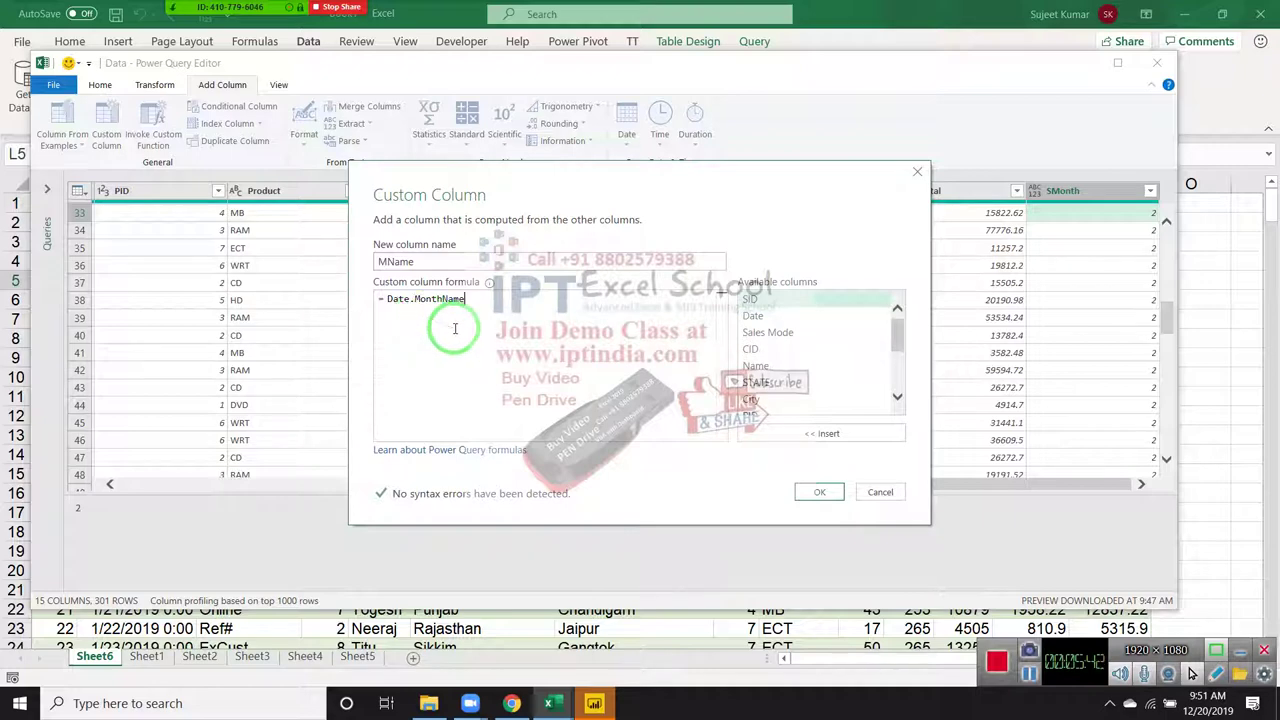
{"action": "type", "text": "("}
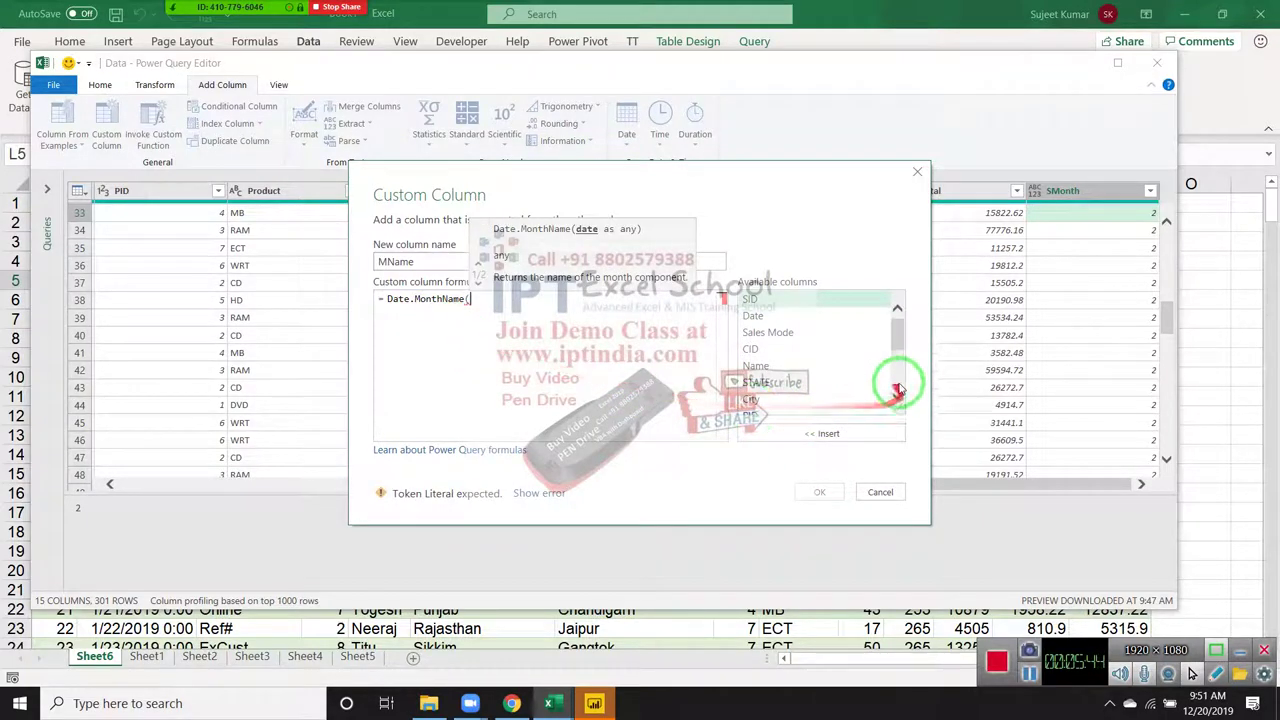
{"action": "left_click_drag", "start_coordinate": [896, 335], "coordinate": [896, 378]}
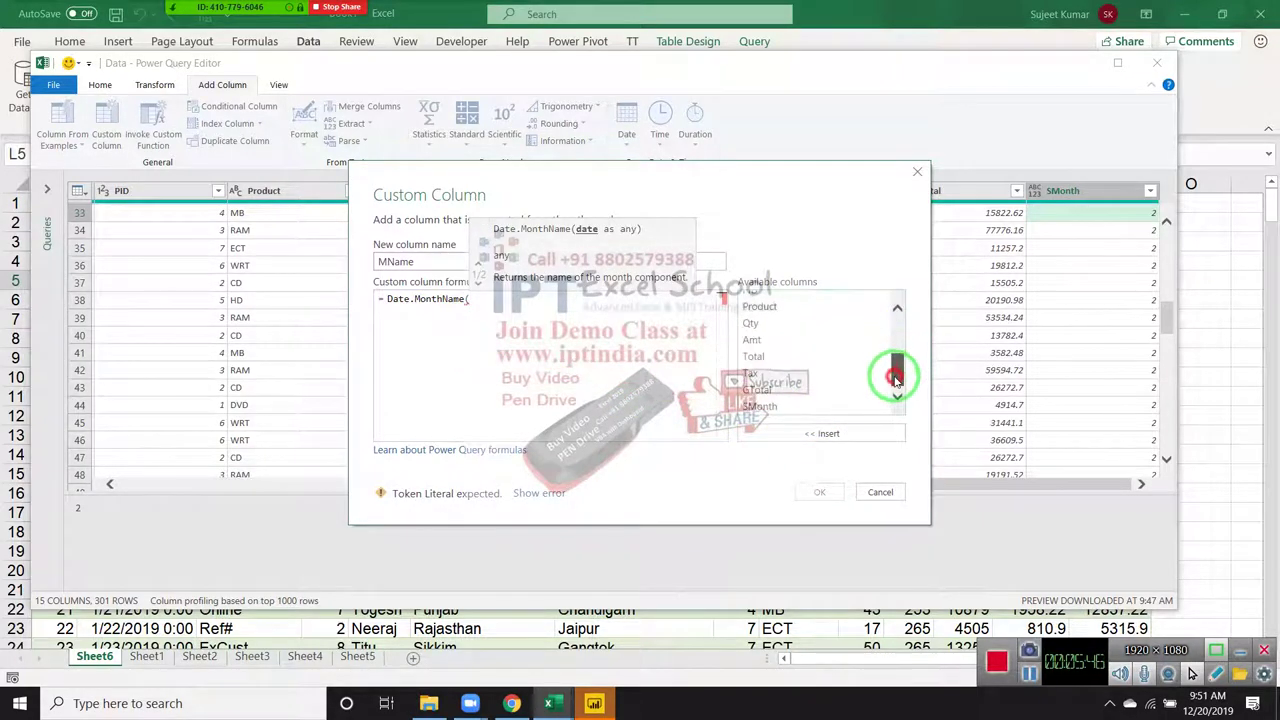
{"action": "double_click", "coordinate": [759, 405]}
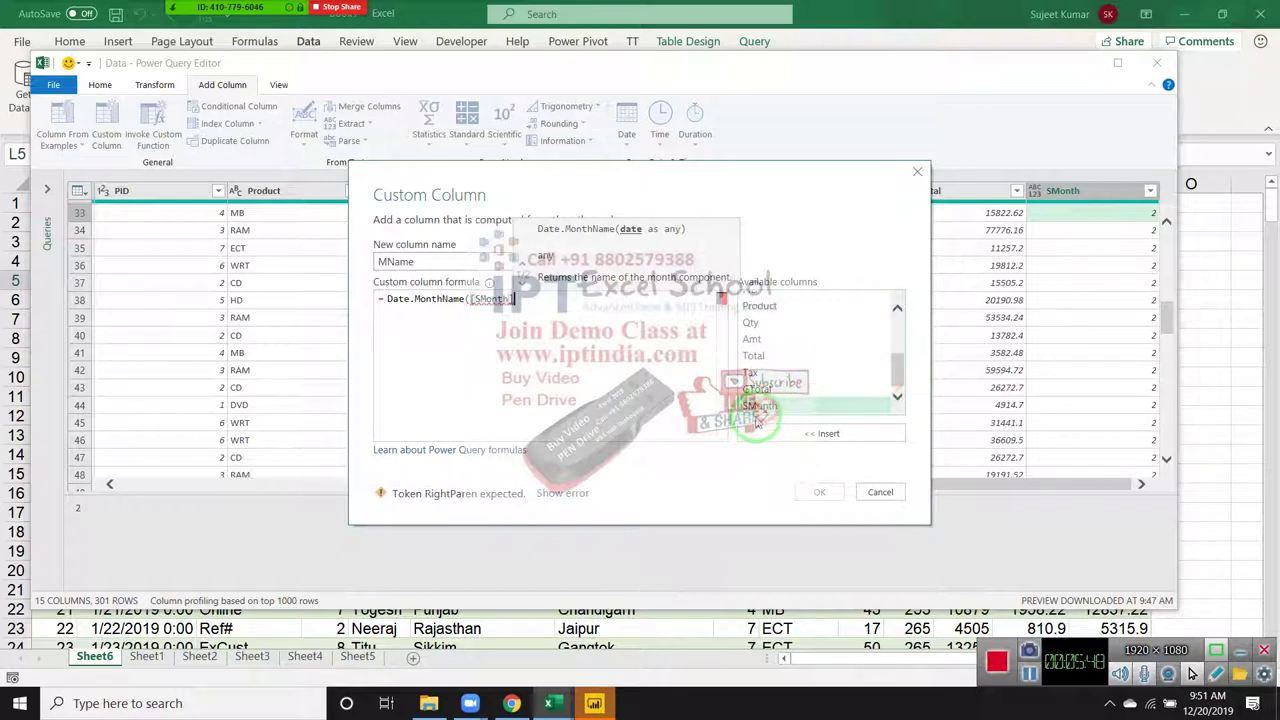
{"action": "left_click", "coordinate": [540, 304]}
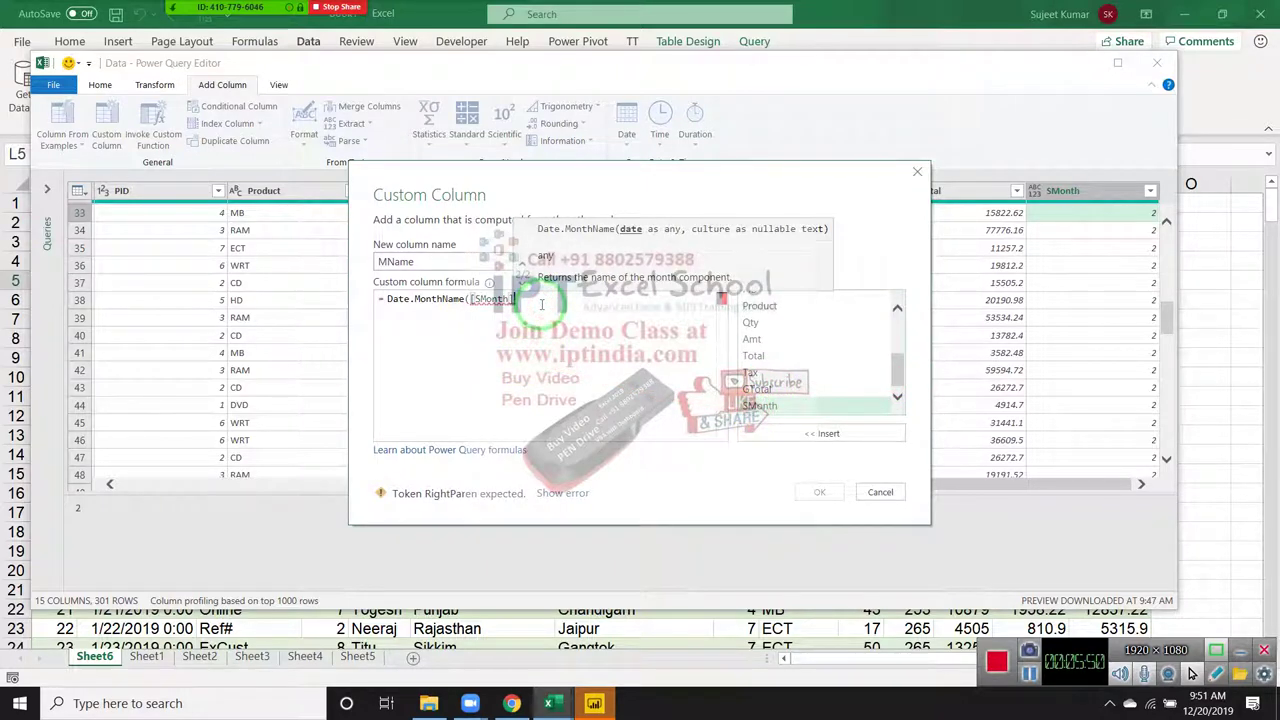
{"action": "type", "text": ")"}
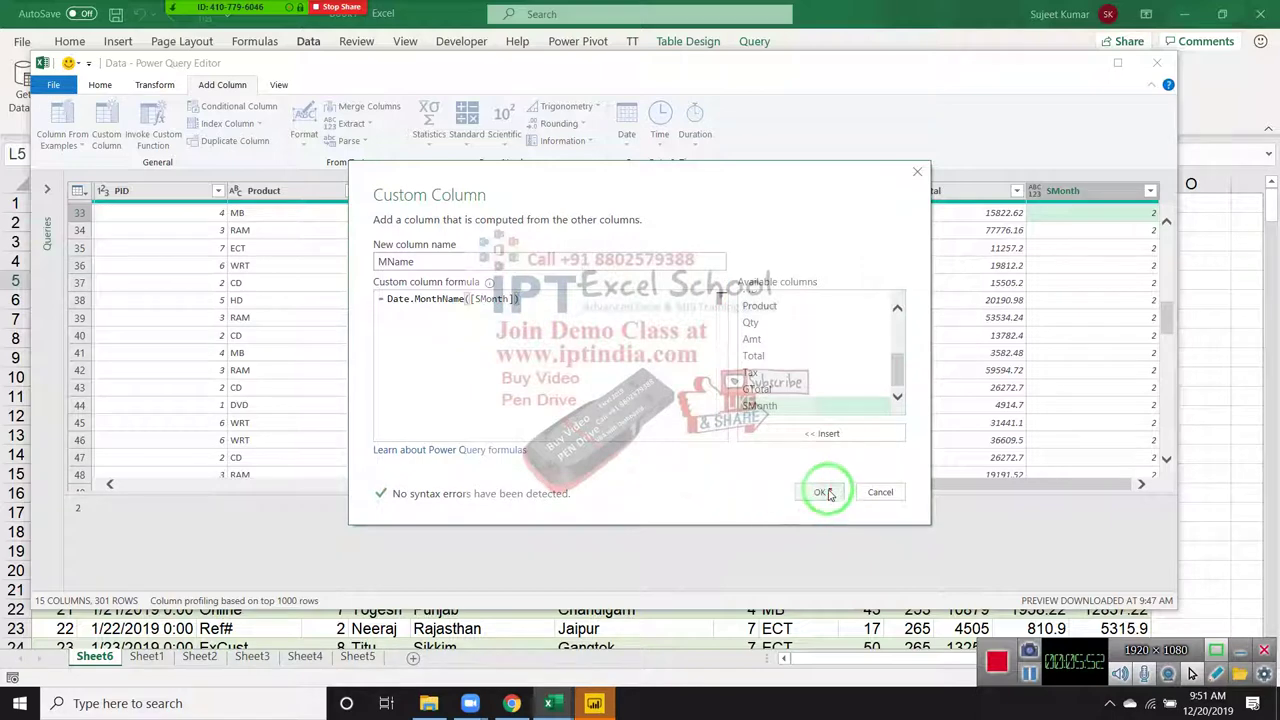
{"action": "left_click", "coordinate": [826, 493]}
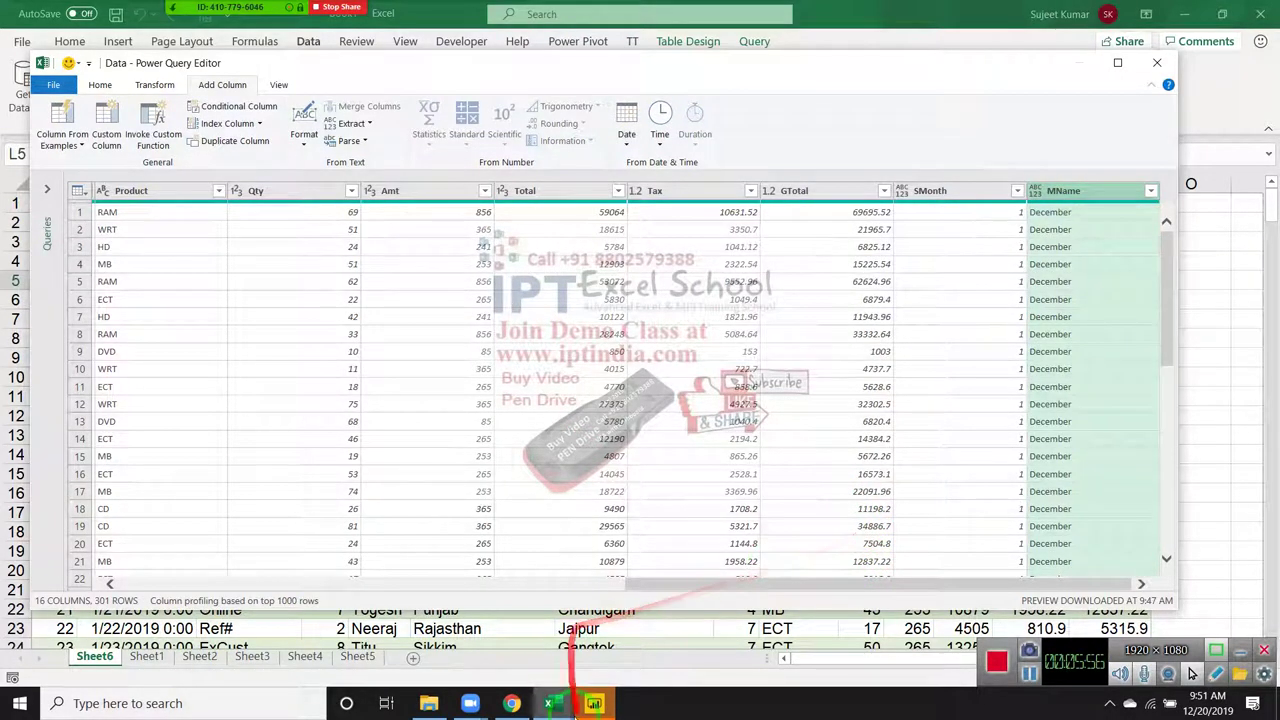
{"action": "mouse_move", "coordinate": [594, 704]}
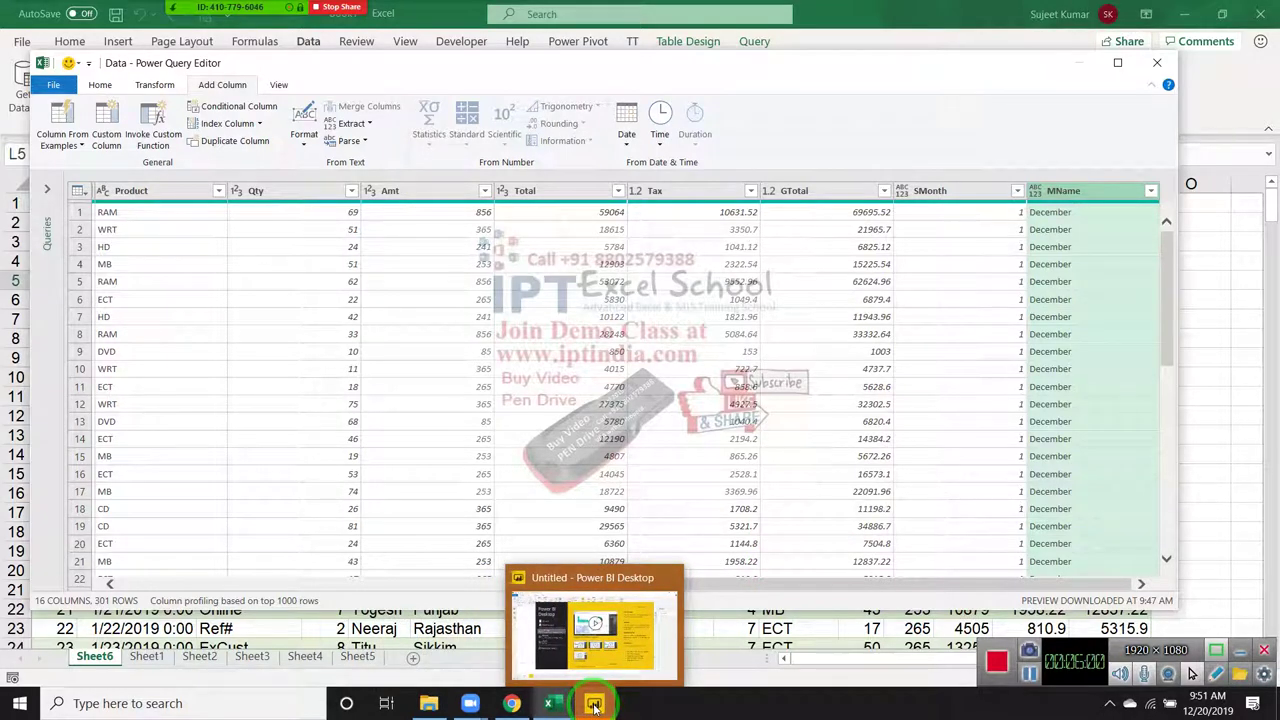
In Power BI Desktop, open DD.xlsx as an Excel workbook data source
{"action": "left_click", "coordinate": [594, 706]}
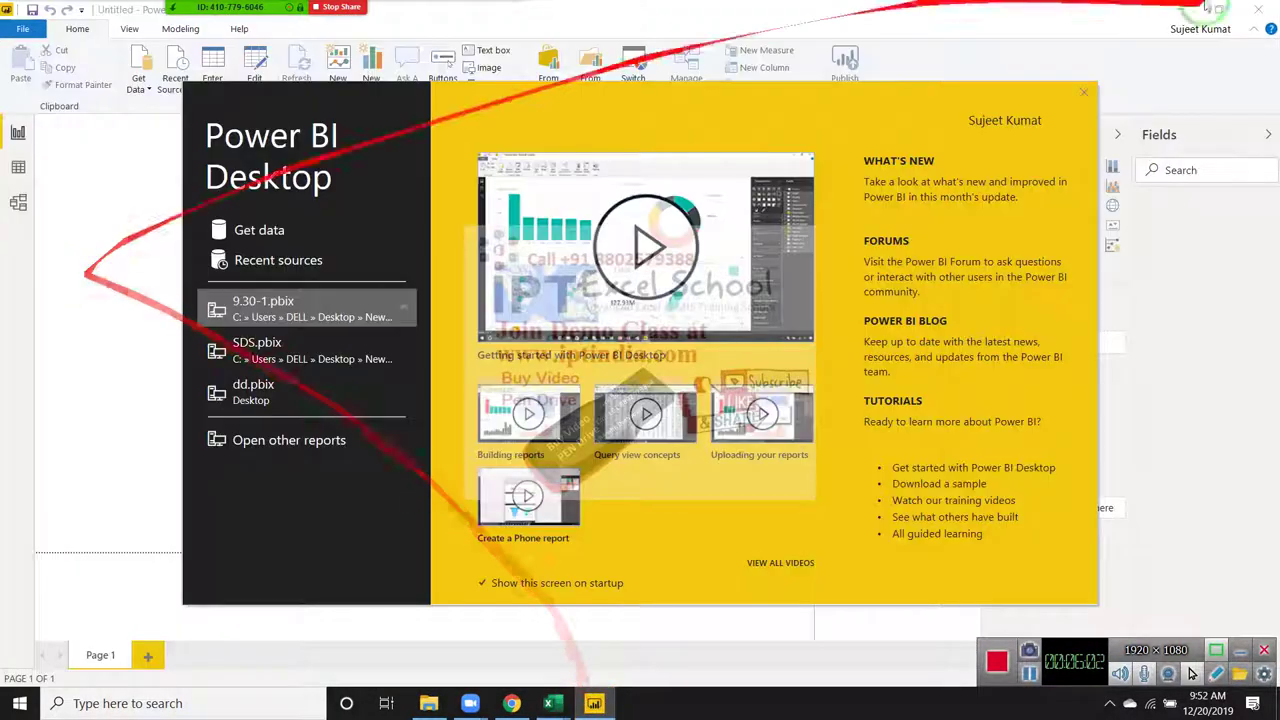
{"action": "left_click", "coordinate": [1083, 92]}
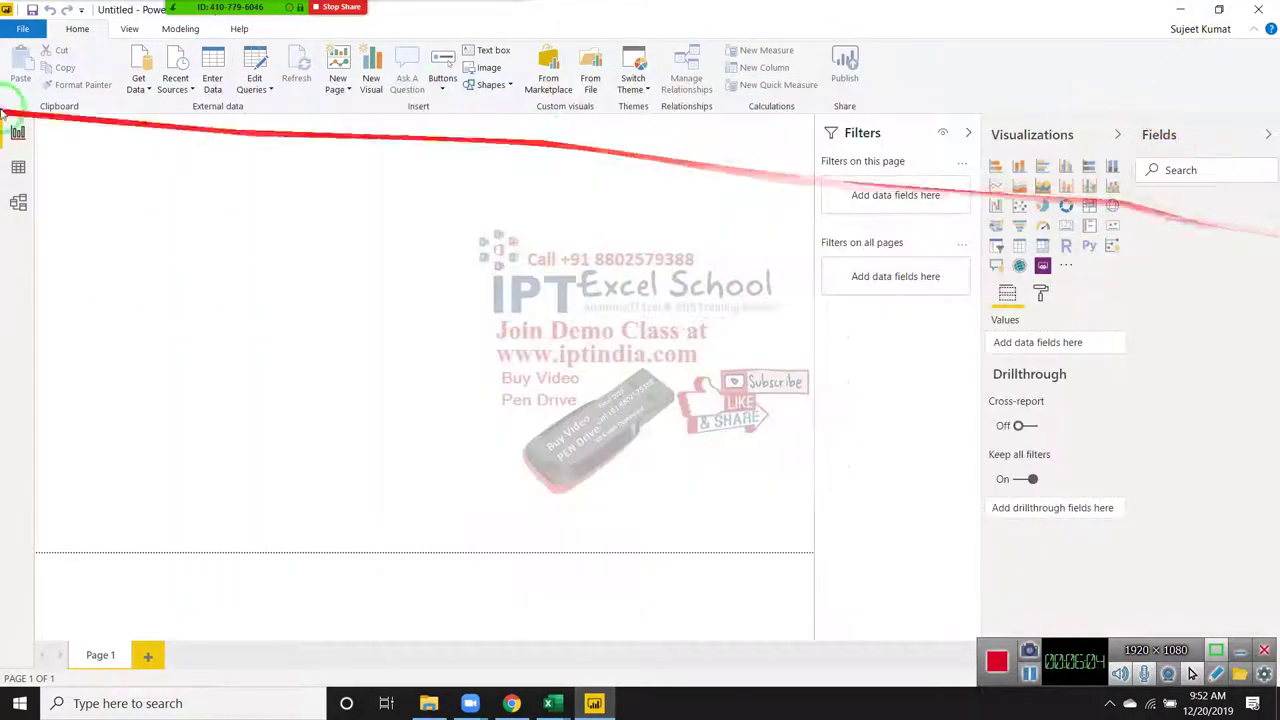
{"action": "left_click", "coordinate": [144, 88]}
{"action": "left_click", "coordinate": [158, 128]}
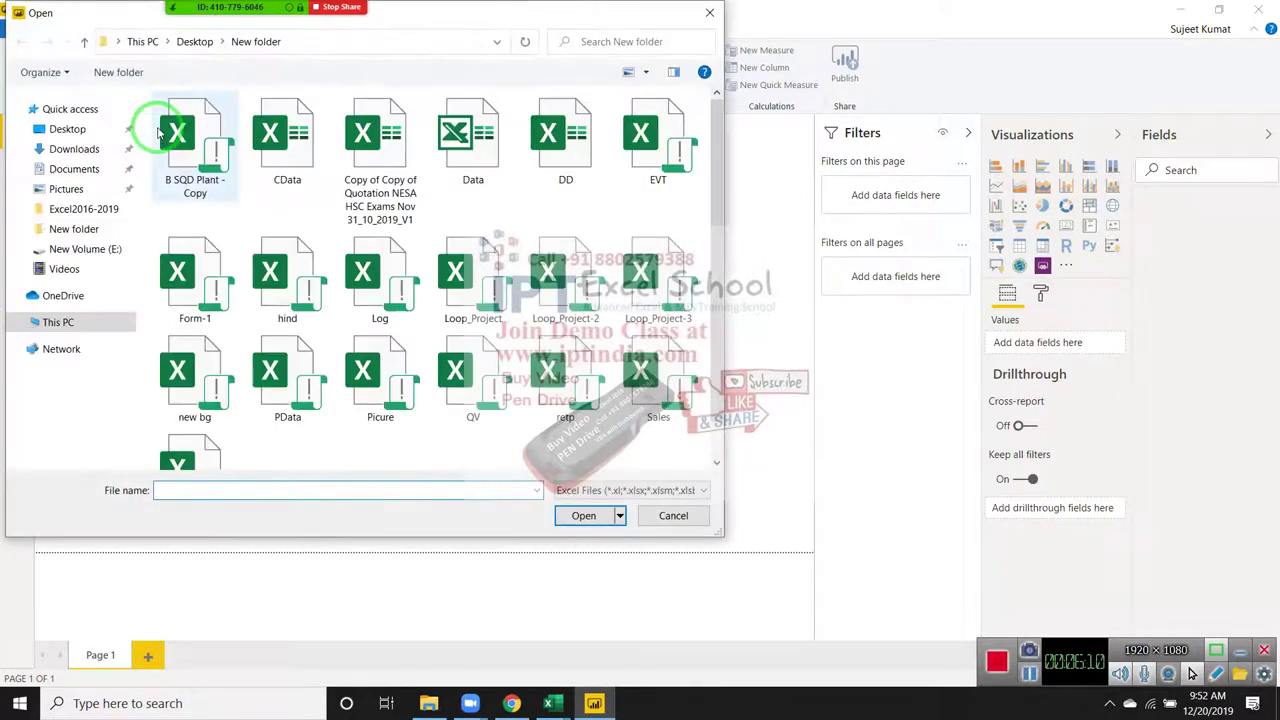
{"action": "left_click", "coordinate": [565, 150]}
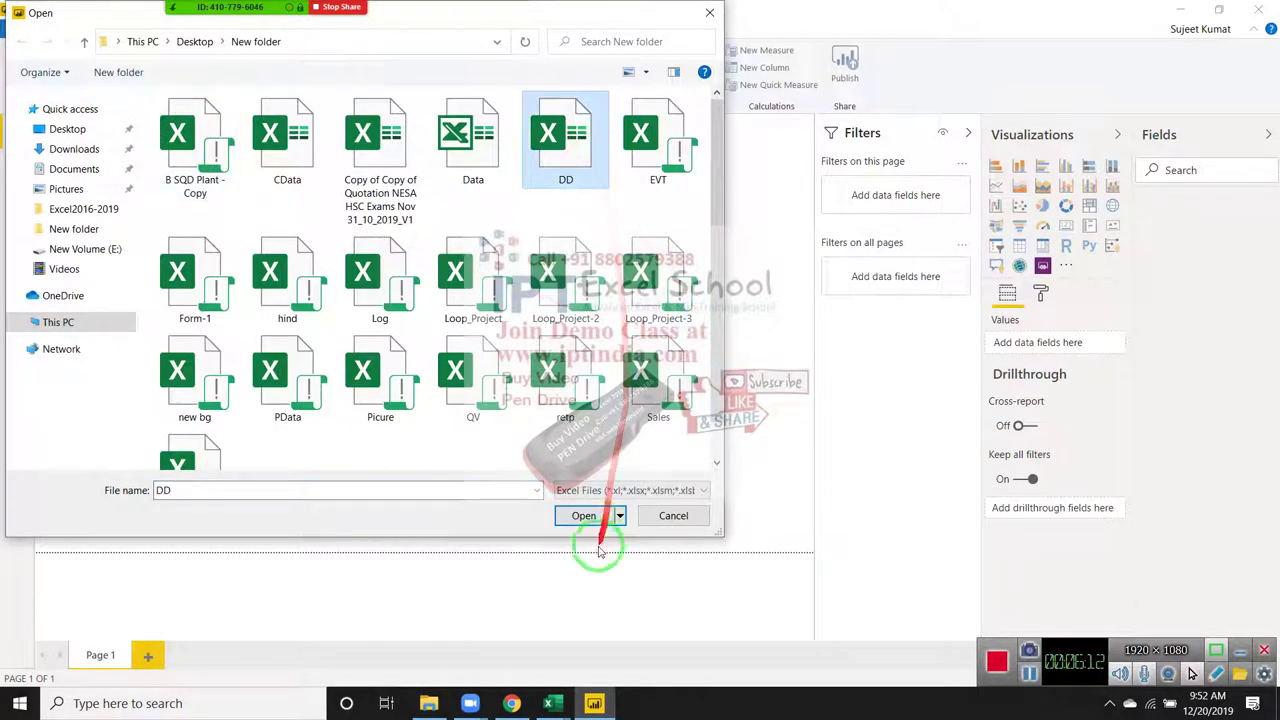
{"action": "left_click", "coordinate": [590, 518]}
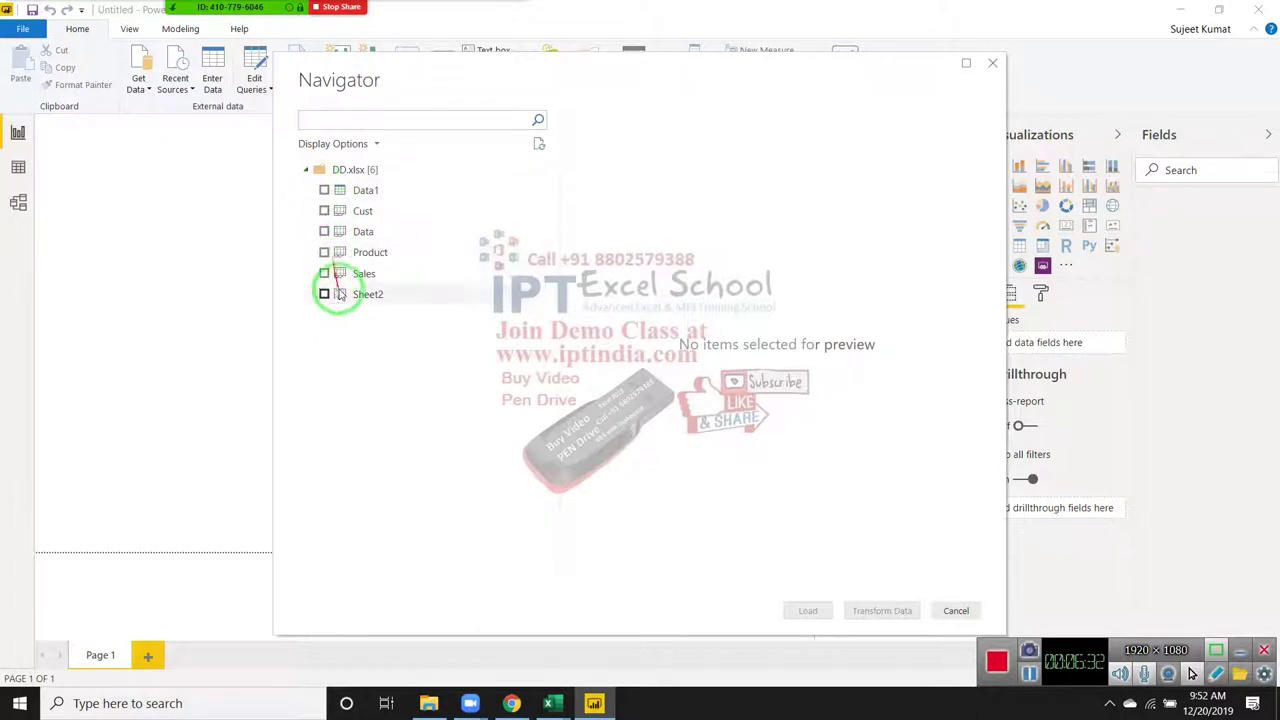
Tick the Data sheet to preview it in the Navigator, then untick it
{"action": "left_click", "coordinate": [324, 232]}
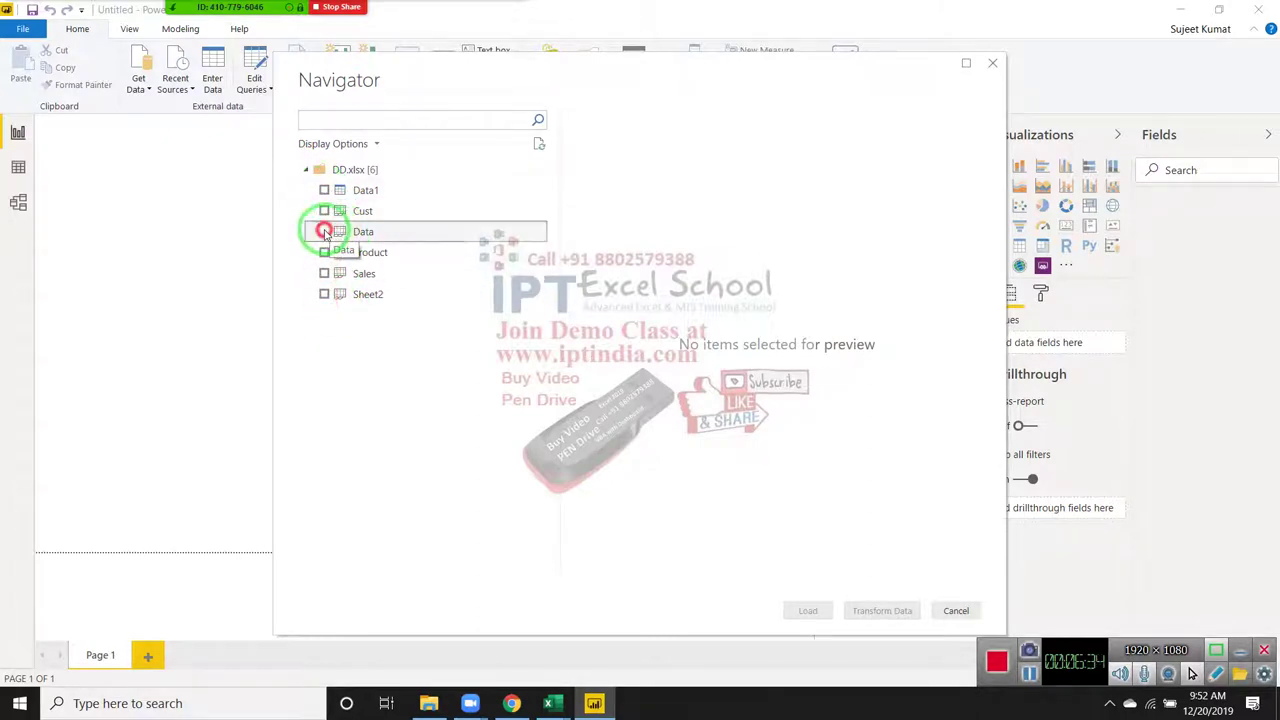
{"action": "left_click", "coordinate": [810, 612]}
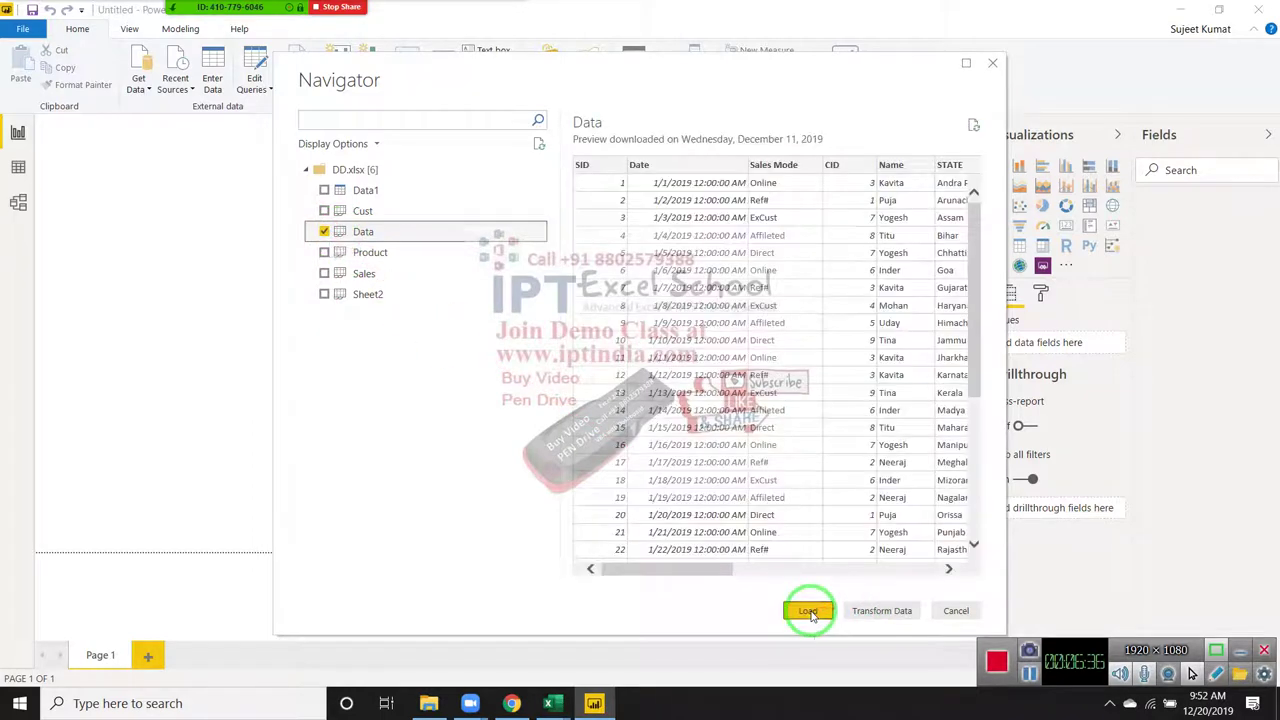
{"action": "left_click", "coordinate": [324, 231]}
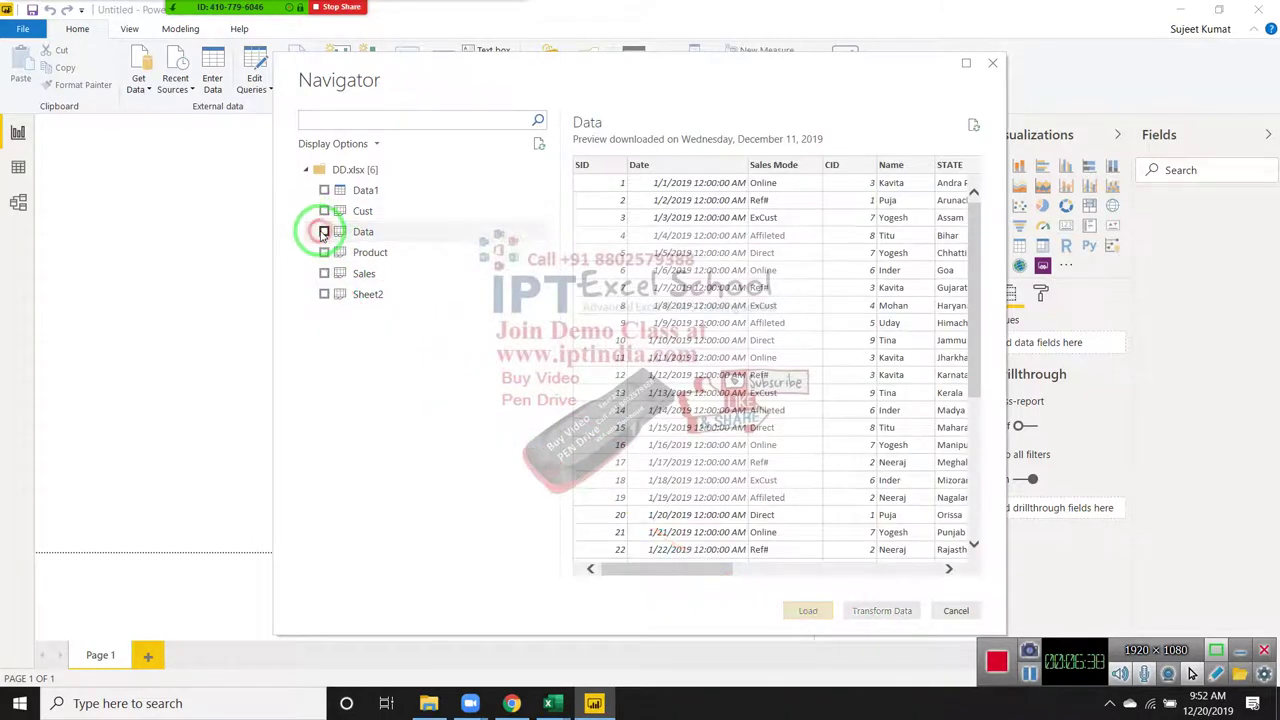
Close the Navigator without loading and check the December MName values in Excel
{"action": "left_click", "coordinate": [992, 66]}
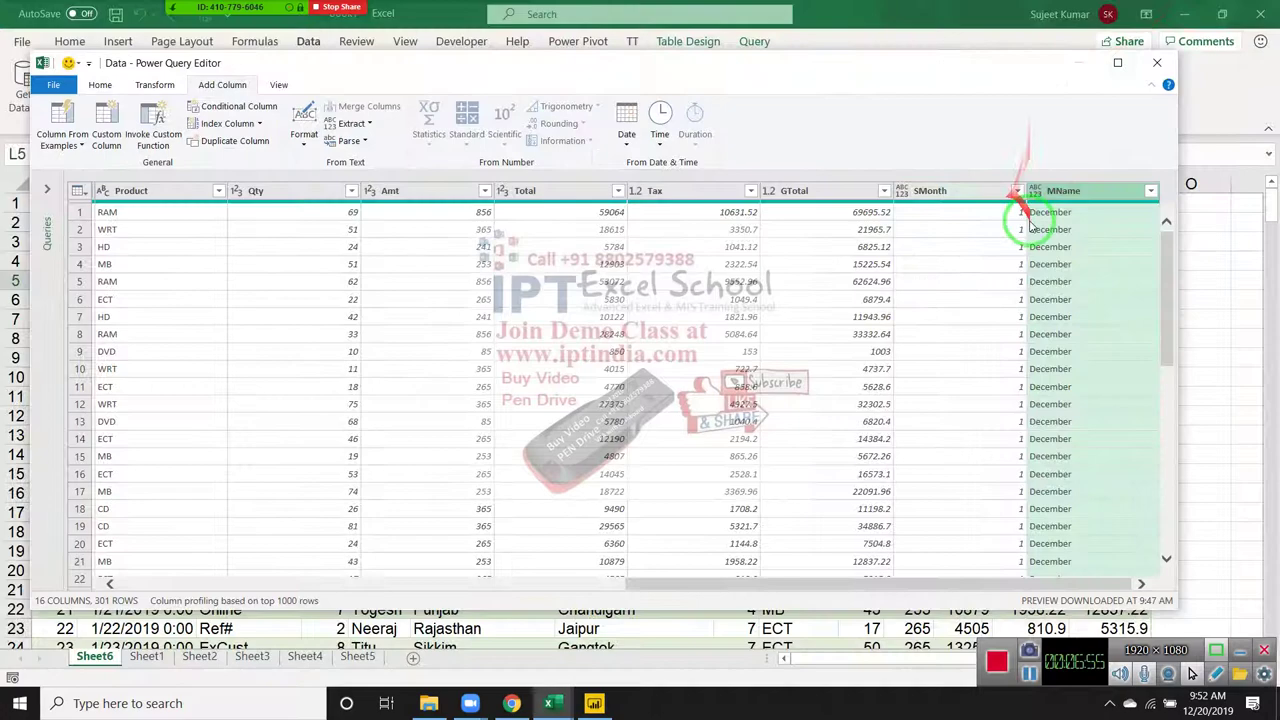
{"action": "left_click", "coordinate": [1040, 229]}
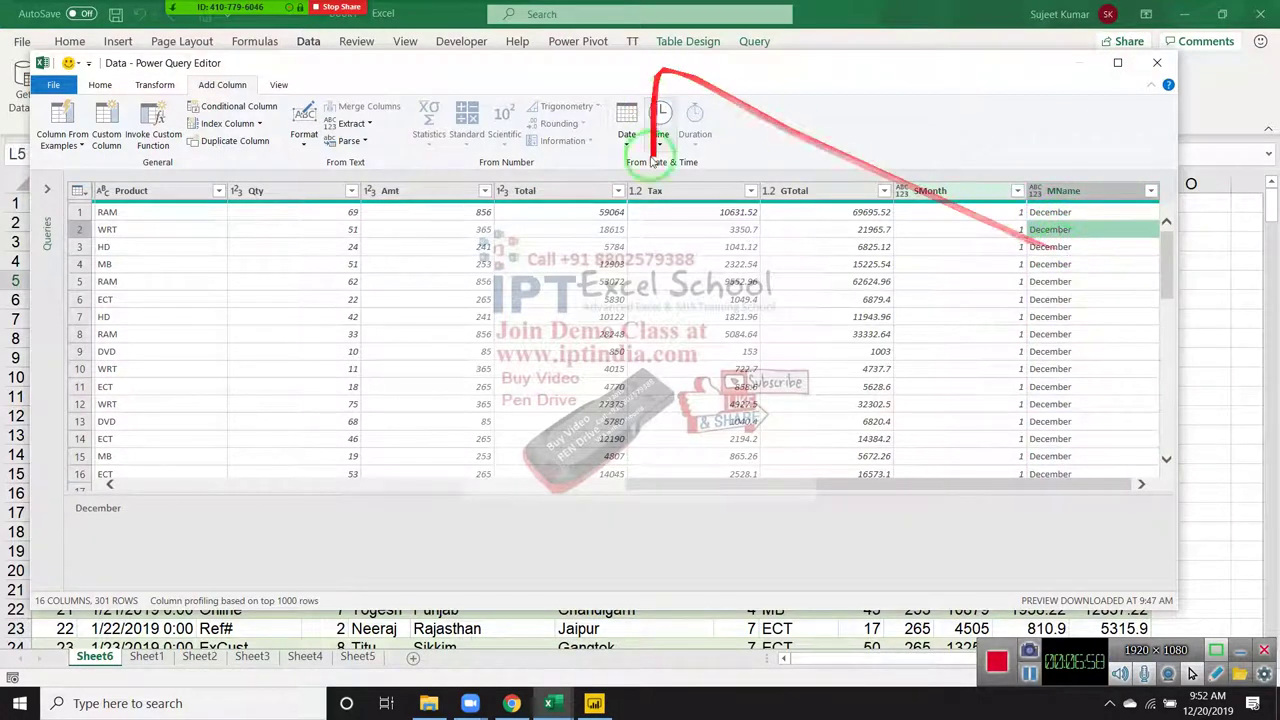
{"action": "left_click_drag", "start_coordinate": [737, 517], "coordinate": [798, 640]}
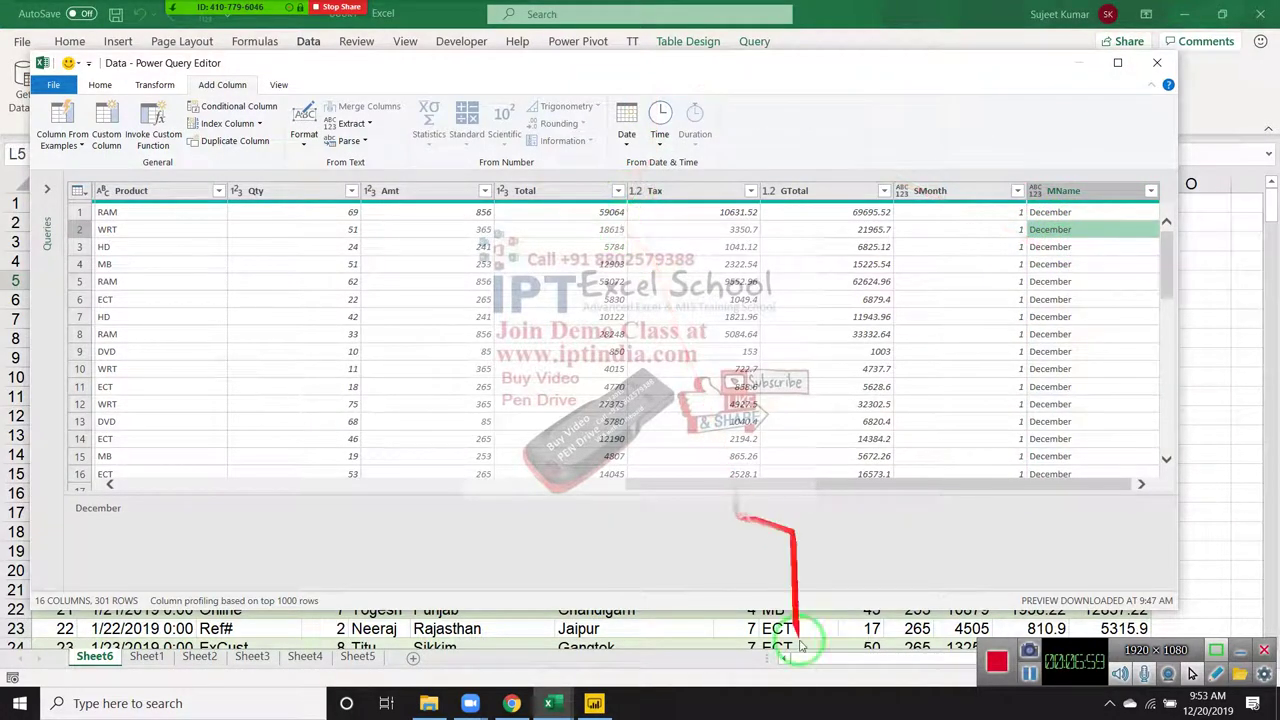
{"action": "left_click", "coordinate": [594, 703]}
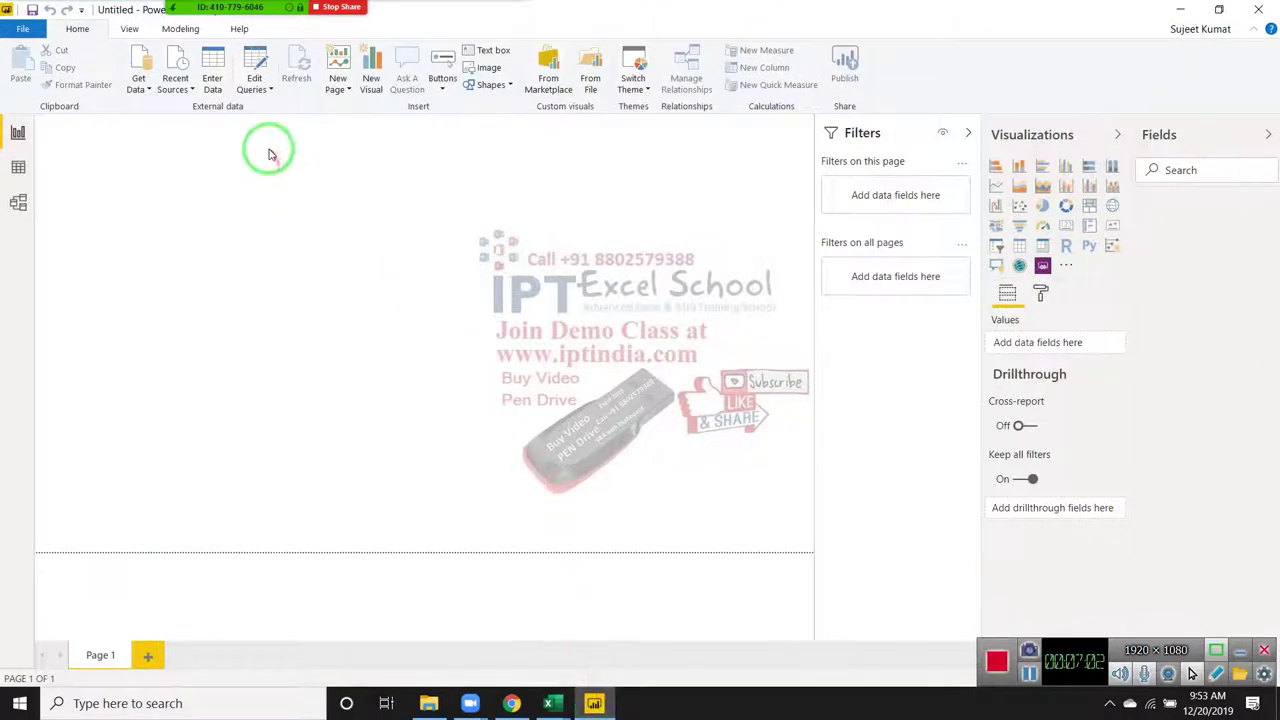
Reopen DD.xlsx via Get Data > Excel and tick its Data sheet in the Navigator
{"action": "left_click", "coordinate": [137, 84]}
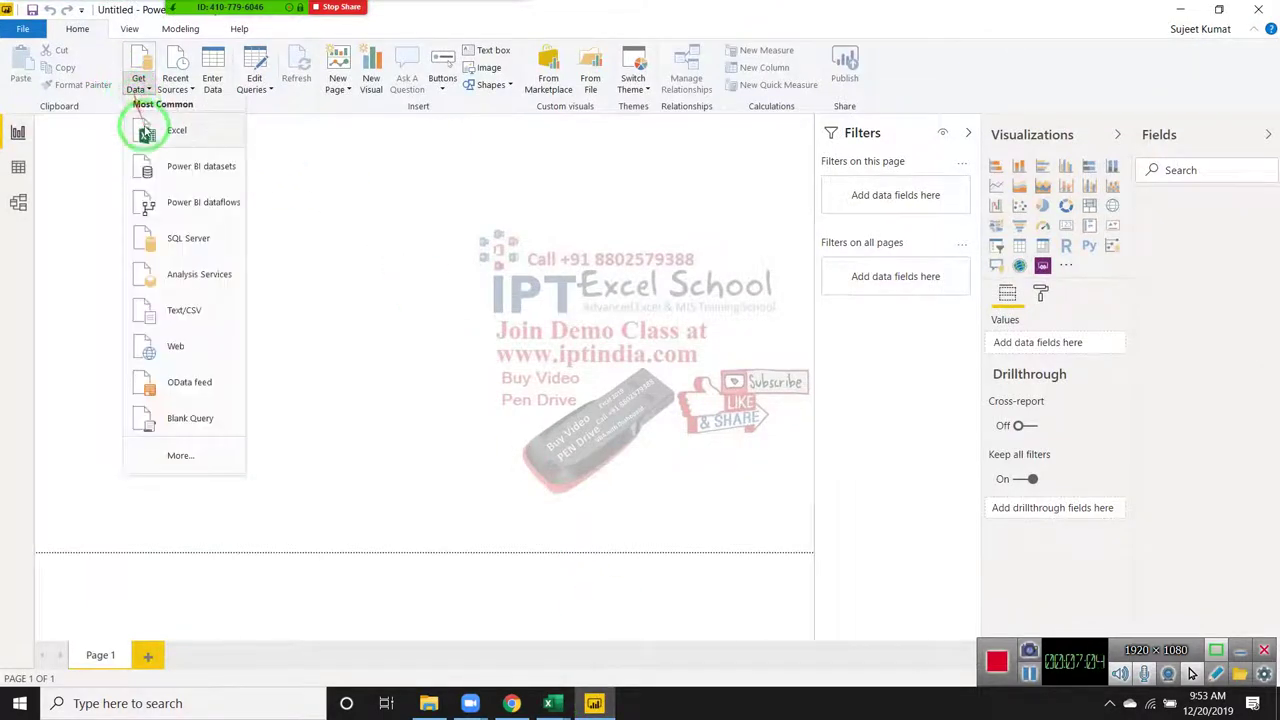
{"action": "left_click", "coordinate": [143, 129]}
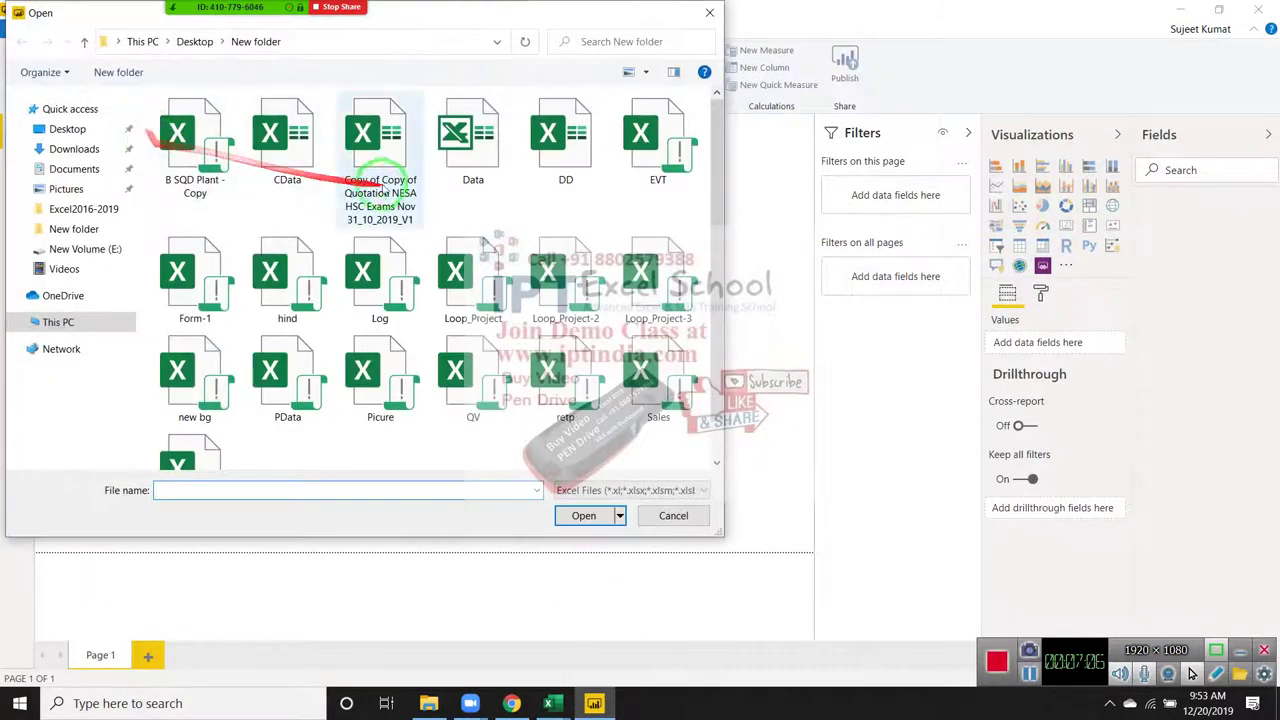
{"action": "double_click", "coordinate": [485, 165]}
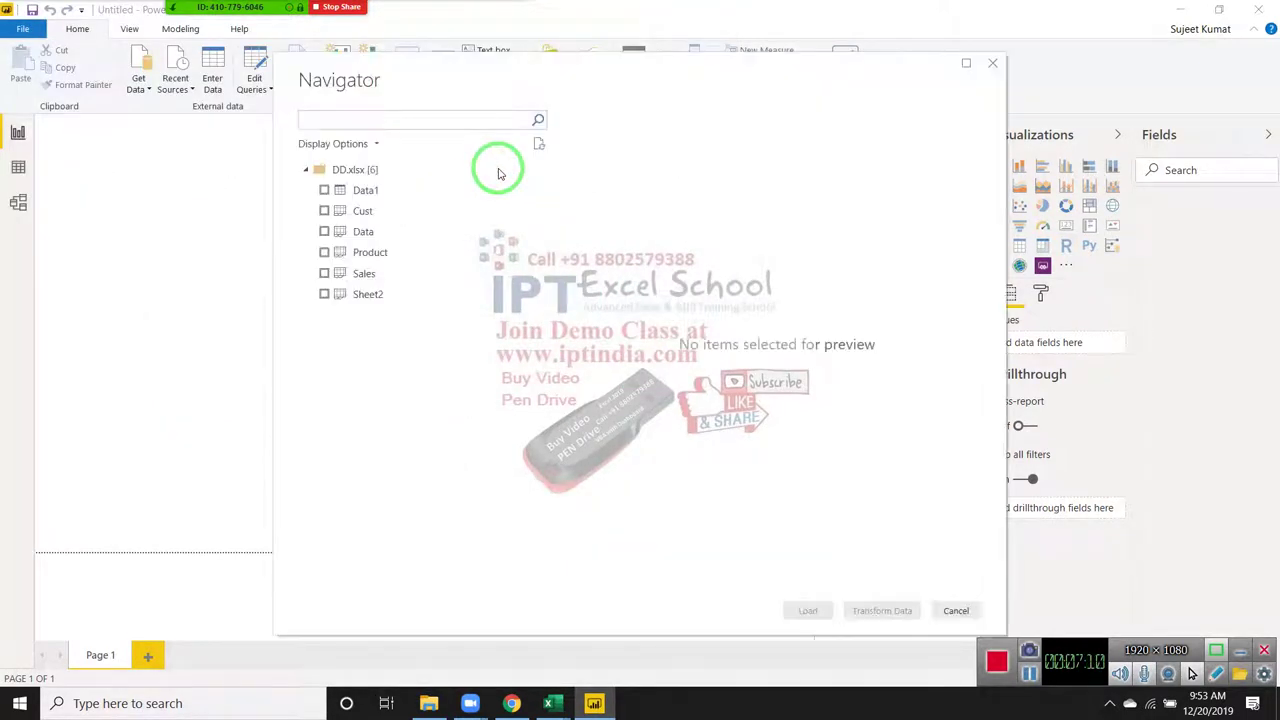
{"action": "left_click", "coordinate": [324, 232]}
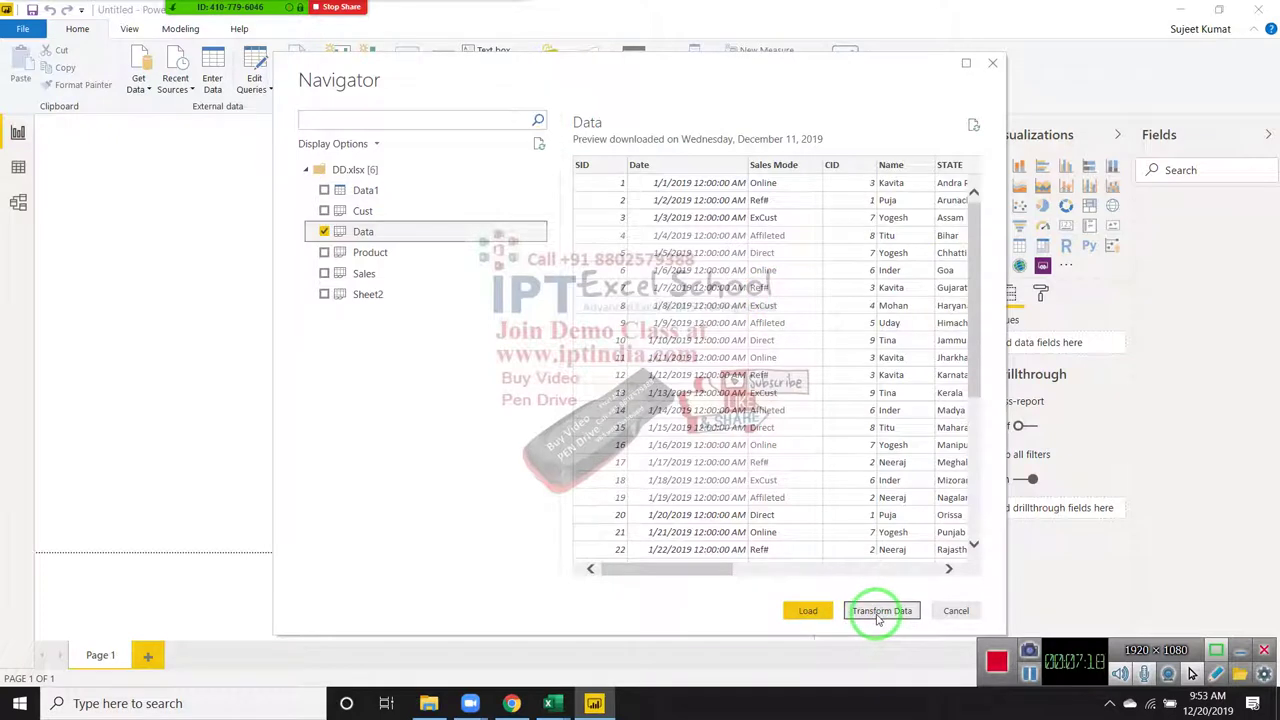
Open the Data sheet in Power Query Editor and refresh its preview to 14 columns, 301 rows
{"action": "left_click", "coordinate": [866, 618]}
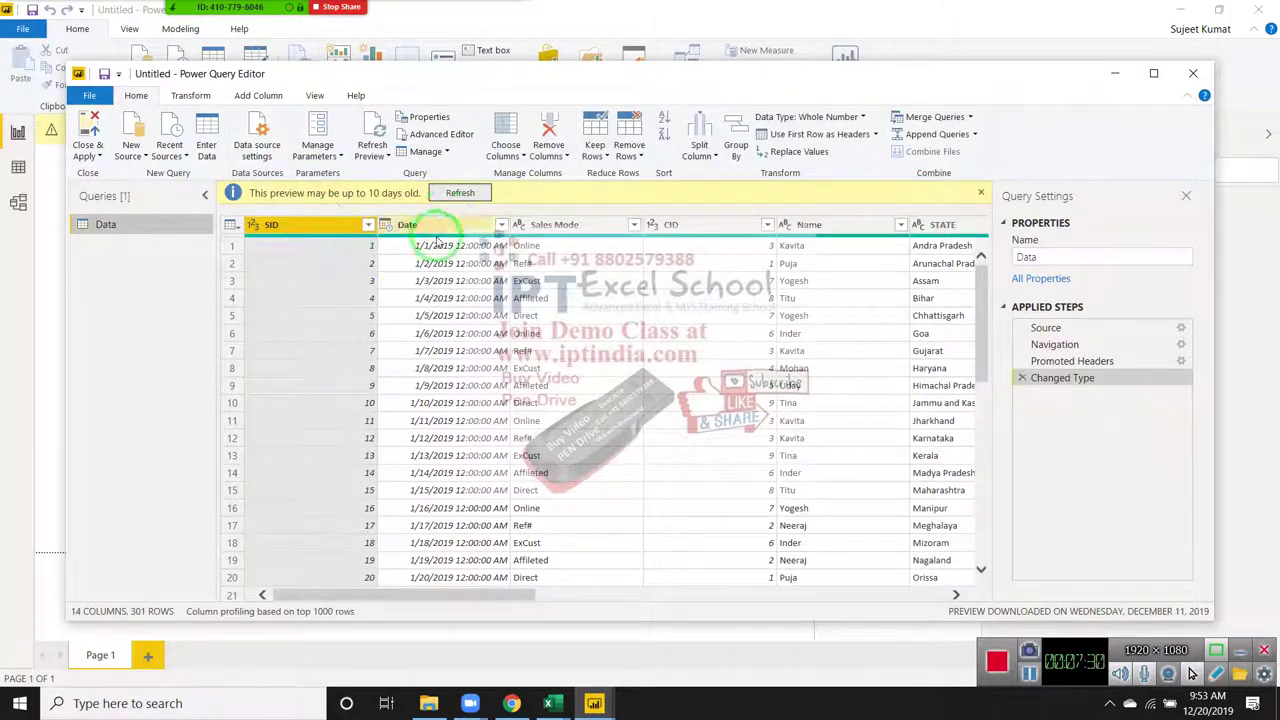
{"action": "left_click", "coordinate": [434, 192]}
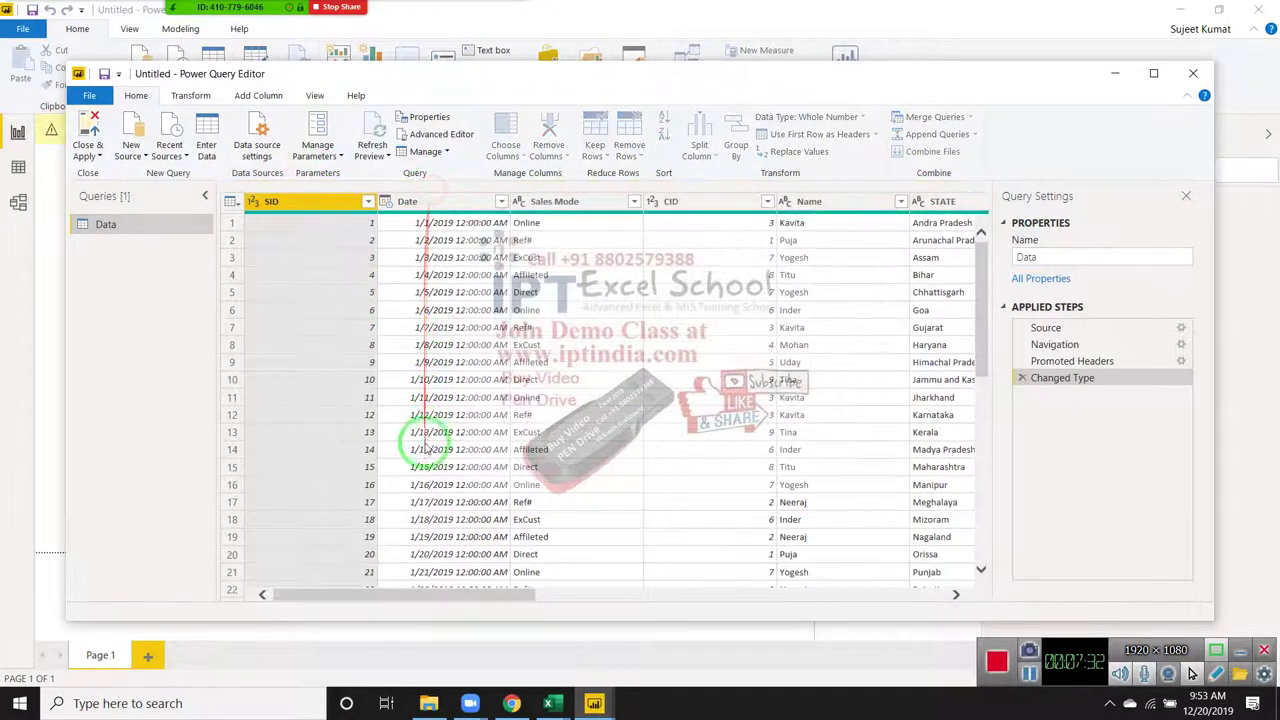
{"action": "left_click_drag", "start_coordinate": [437, 594], "coordinate": [878, 645]}
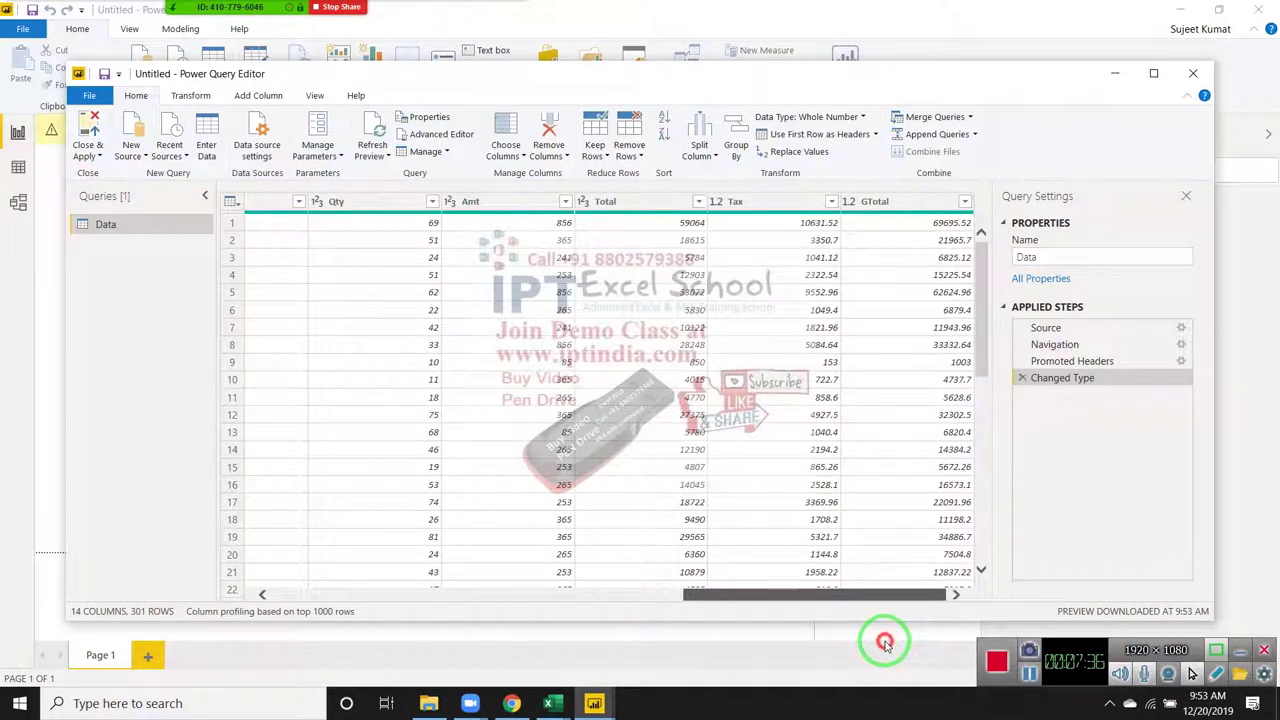
{"action": "left_click_drag", "start_coordinate": [882, 643], "coordinate": [843, 634]}
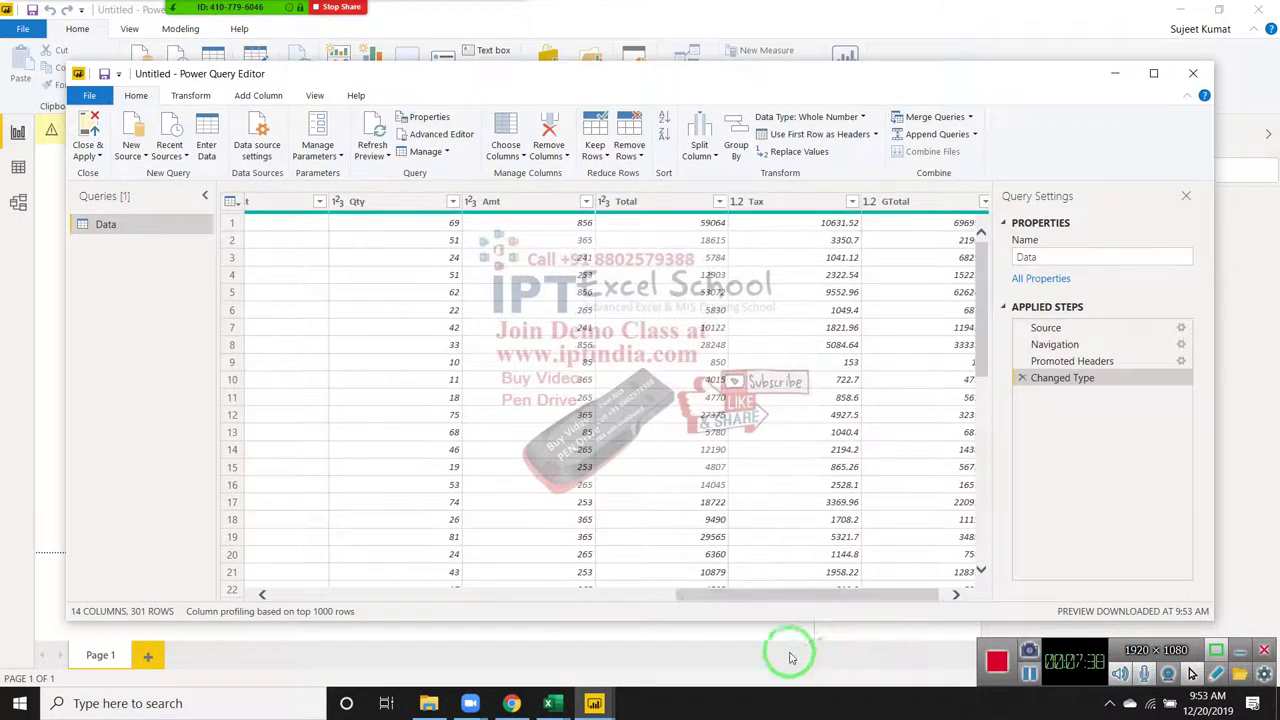
{"action": "left_click", "coordinate": [598, 704]}
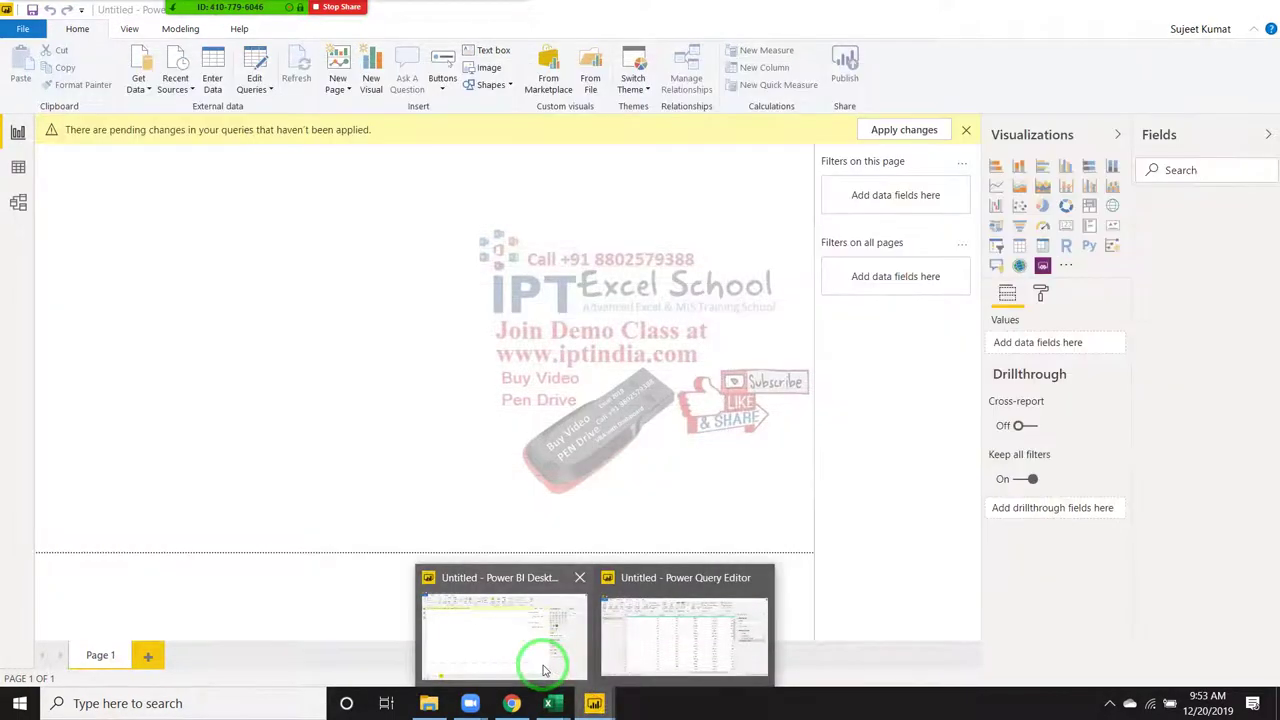
{"action": "mouse_move", "coordinate": [594, 704]}
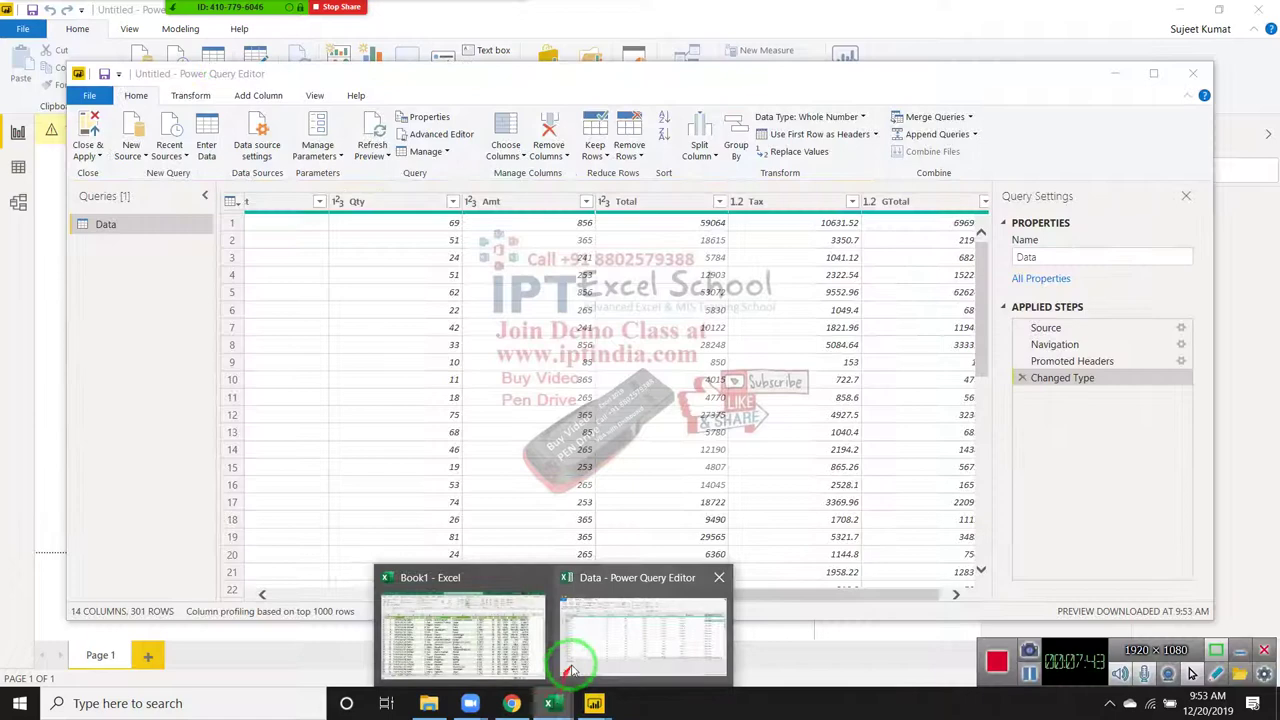
Switch to Excel's Power Query Editor and scroll the Data query's 16 columns, SID to MName
{"action": "left_click", "coordinate": [578, 664]}
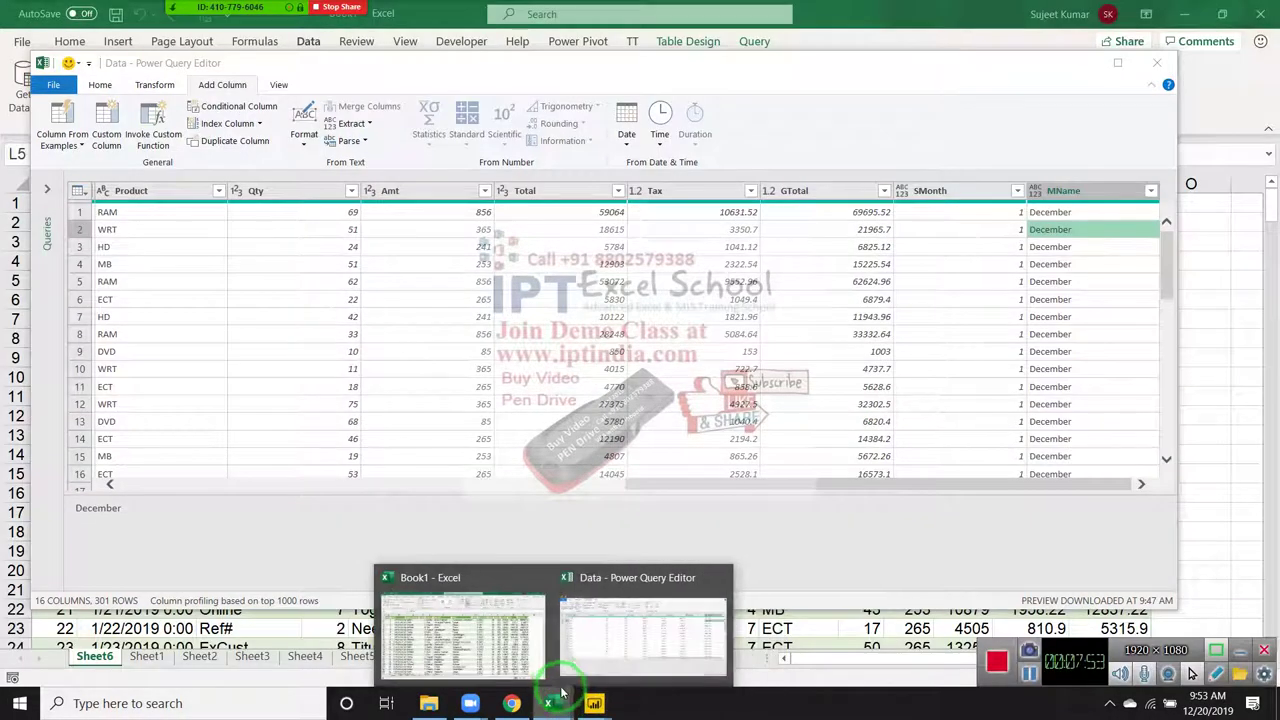
{"action": "left_click", "coordinate": [580, 660]}
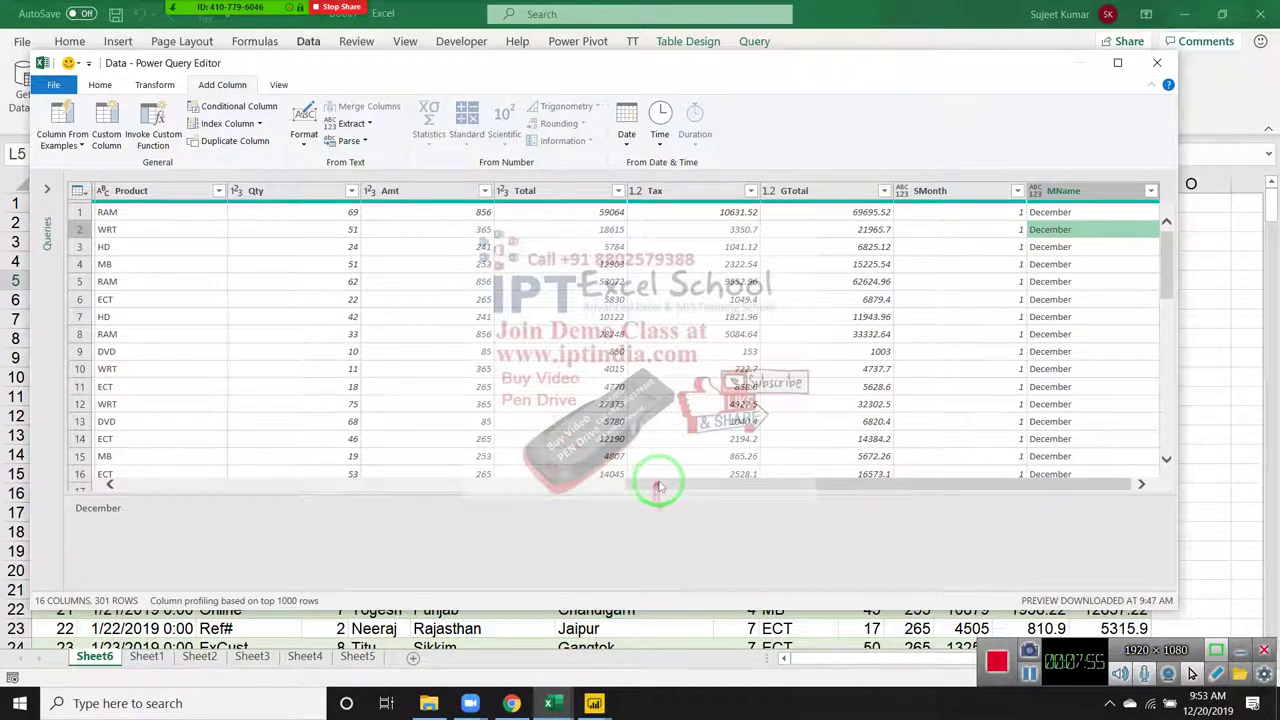
{"action": "mouse_move", "coordinate": [665, 484]}
{"action": "left_mouse_down"}
{"action": "mouse_move", "coordinate": [129, 508]}
{"action": "mouse_move", "coordinate": [673, 512]}
{"action": "left_mouse_up"}
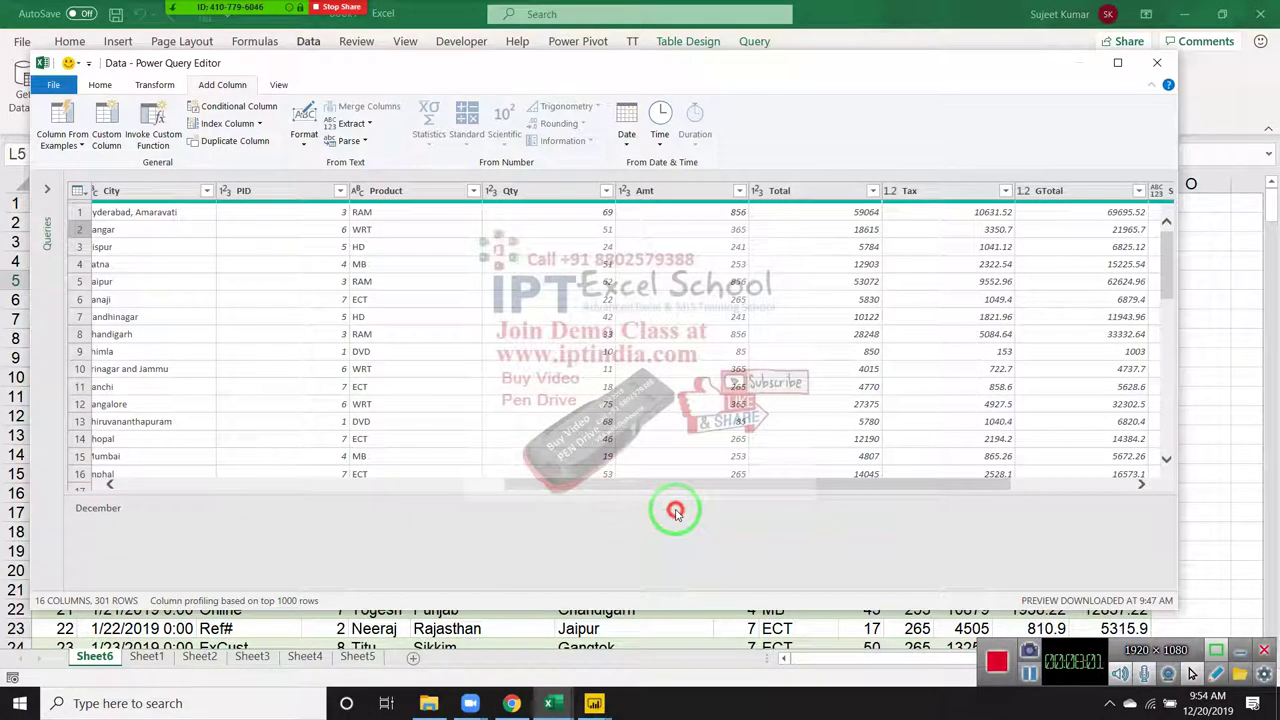
{"action": "left_click_drag", "start_coordinate": [675, 512], "coordinate": [1251, 511]}
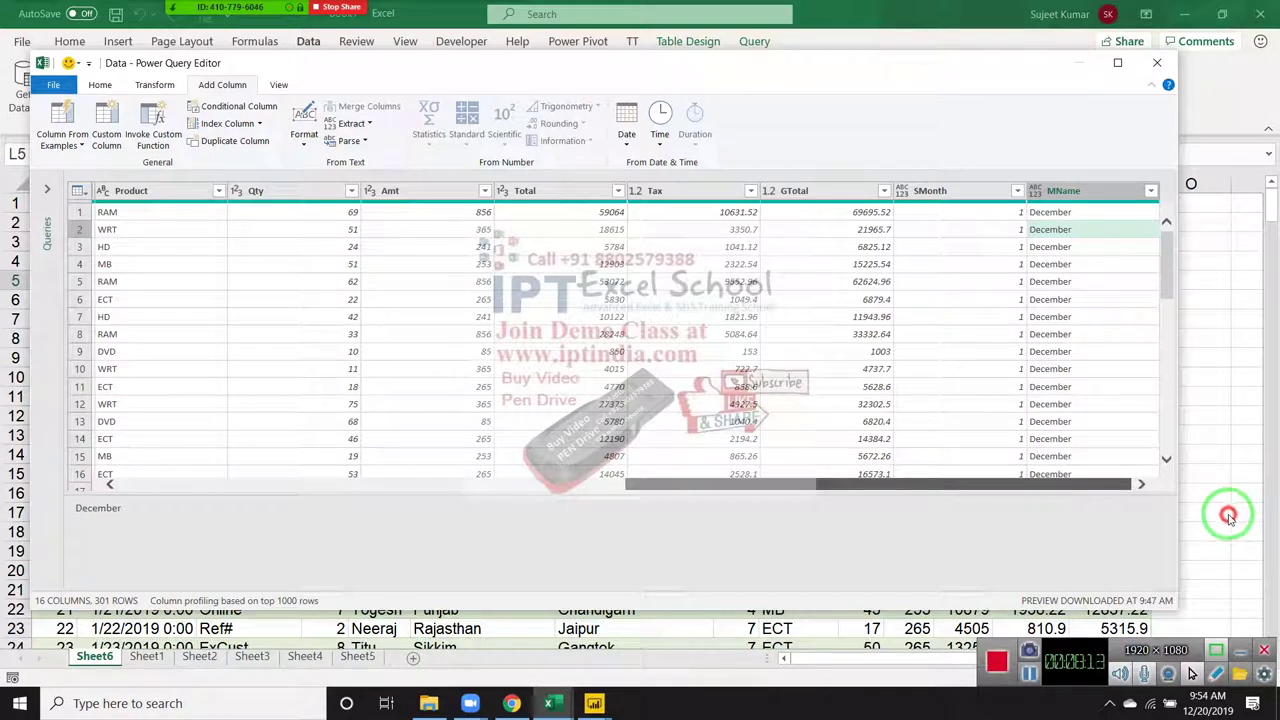
{"action": "left_click_drag", "start_coordinate": [1228, 517], "coordinate": [560, 493]}
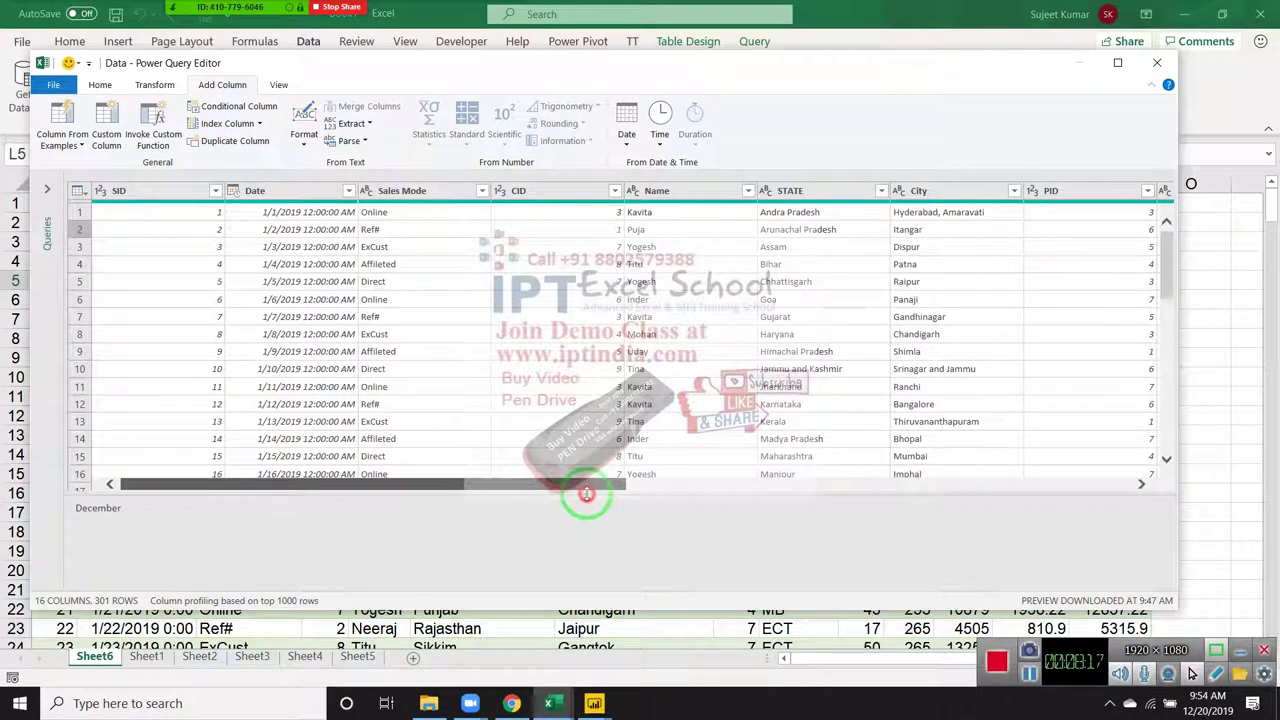
{"action": "mouse_move", "coordinate": [587, 493]}
{"action": "left_mouse_down"}
{"action": "mouse_move", "coordinate": [1131, 540]}
{"action": "mouse_move", "coordinate": [695, 510]}
{"action": "left_mouse_up"}
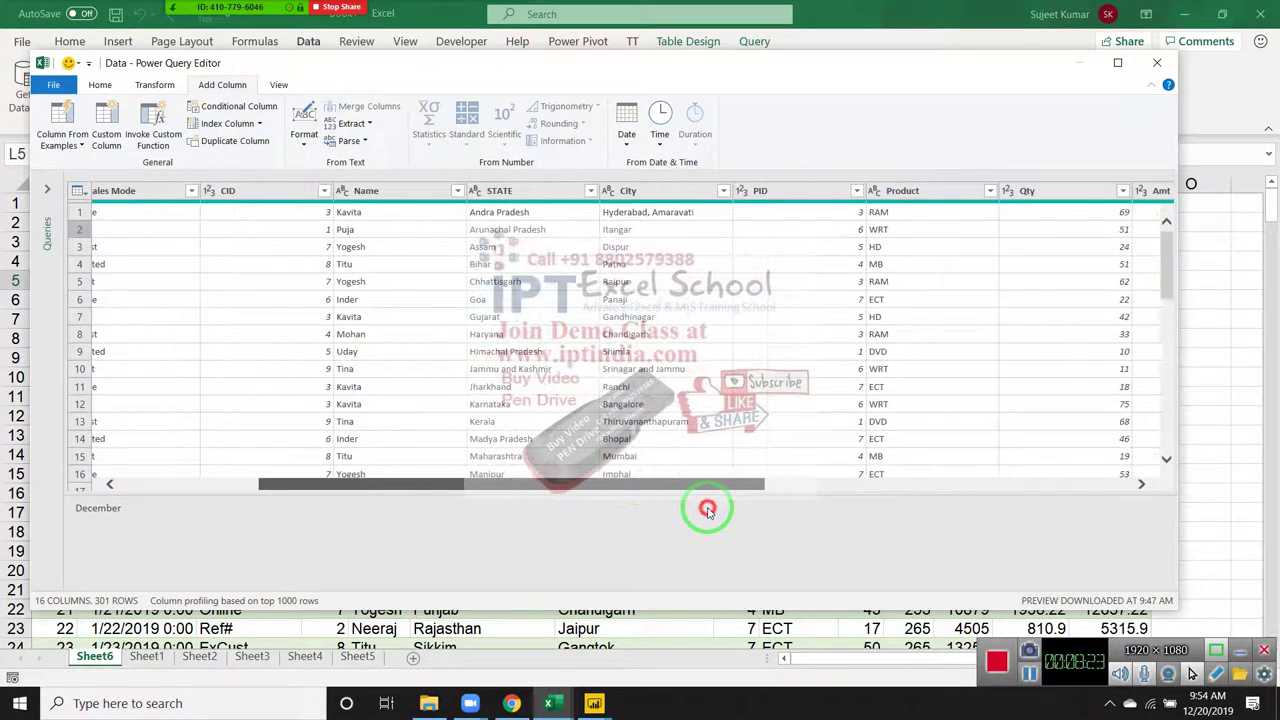
{"action": "left_click_drag", "start_coordinate": [695, 510], "coordinate": [374, 488]}
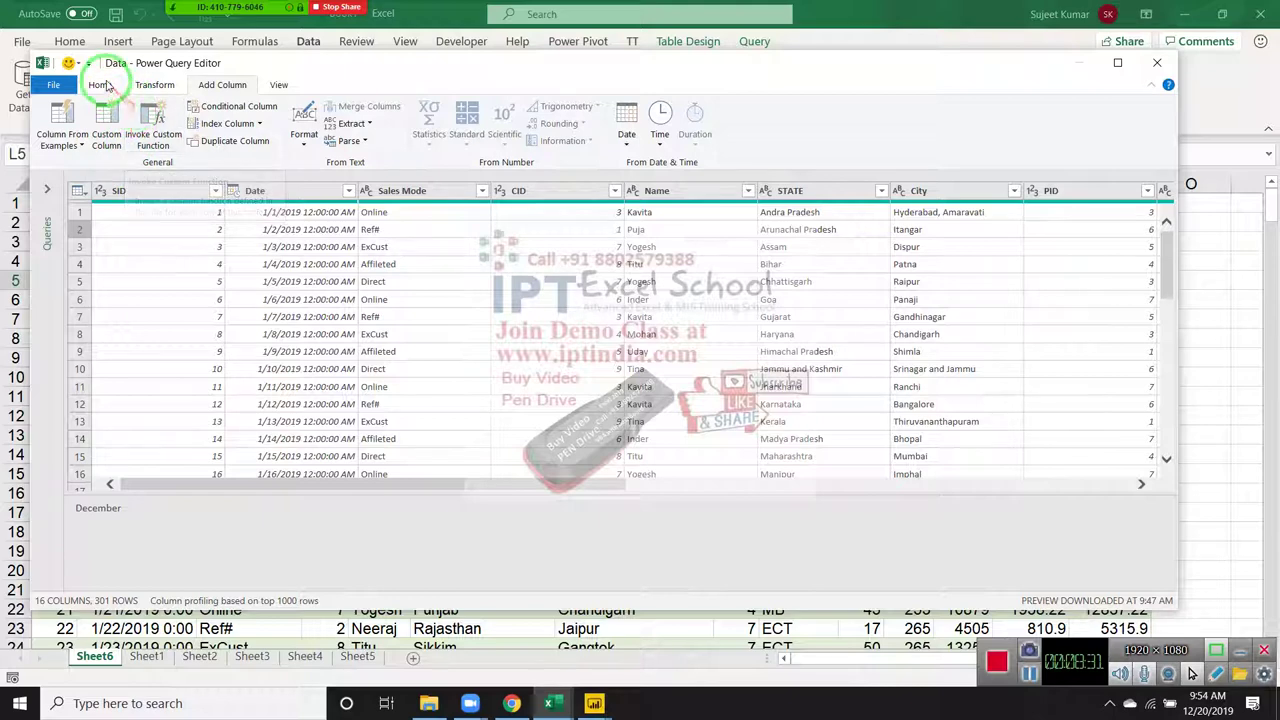
{"action": "left_click", "coordinate": [100, 84]}
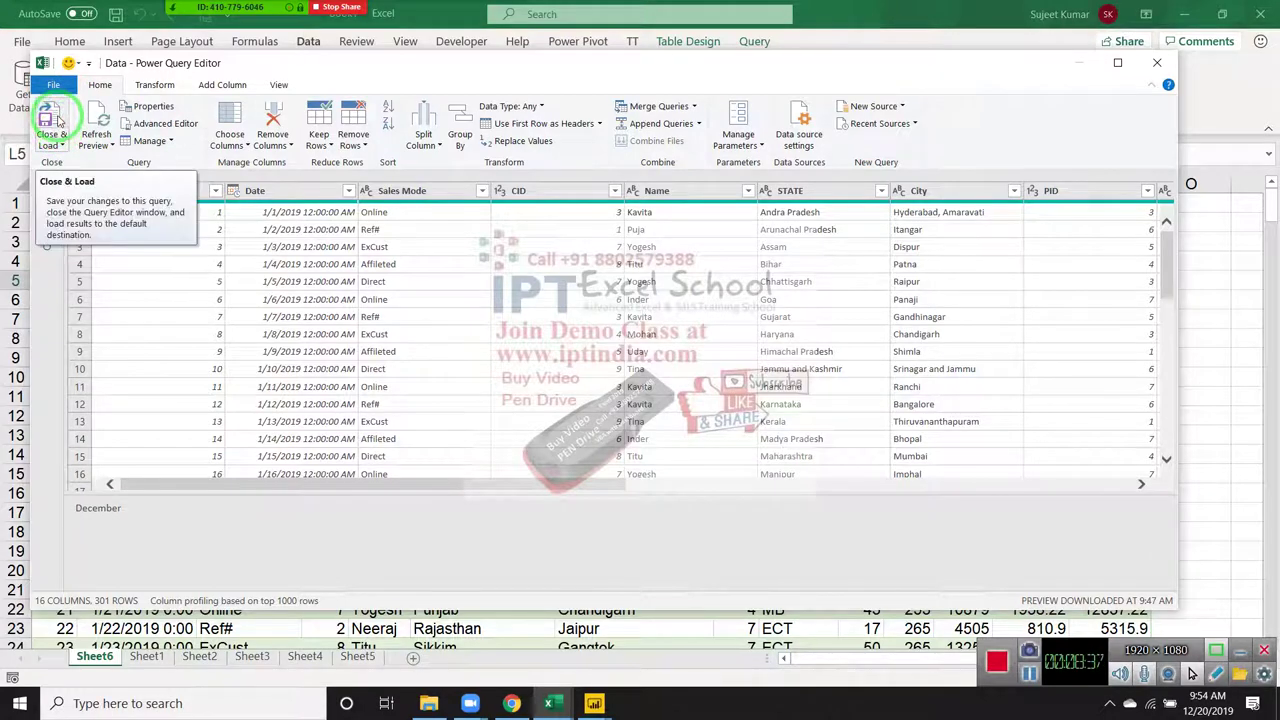
{"action": "left_click", "coordinate": [50, 120]}
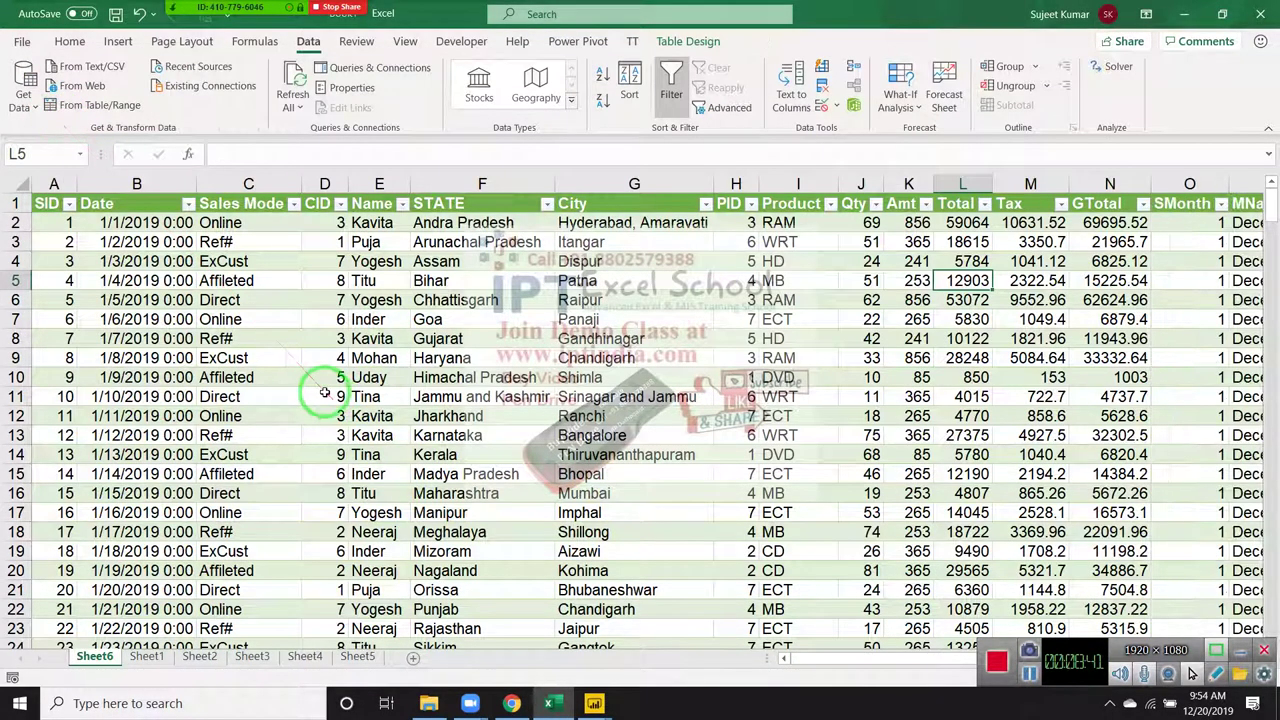
{"action": "left_click_drag", "start_coordinate": [254, 372], "coordinate": [710, 712]}
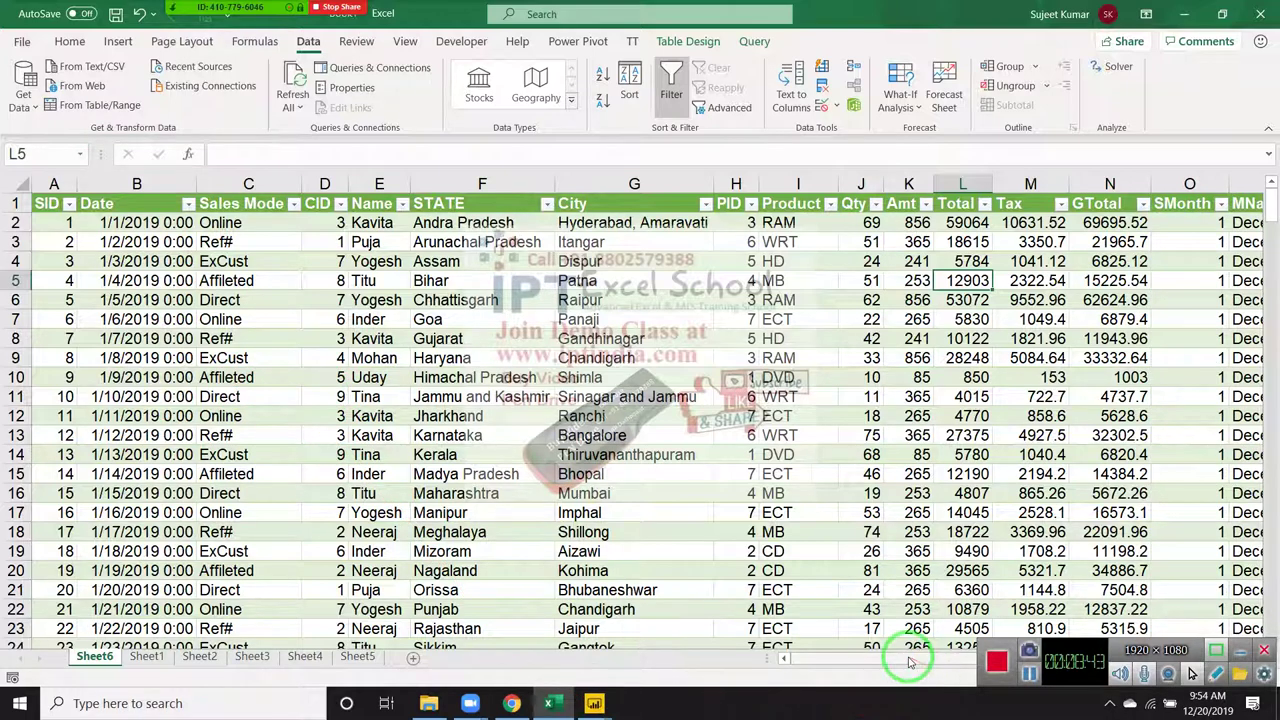
{"action": "scroll", "coordinate": [914, 663], "scroll_direction": "right", "scroll_amount": 1}
{"action": "left_click_drag", "start_coordinate": [975, 662], "coordinate": [1088, 408]}
{"action": "left_click", "coordinate": [1200, 295]}
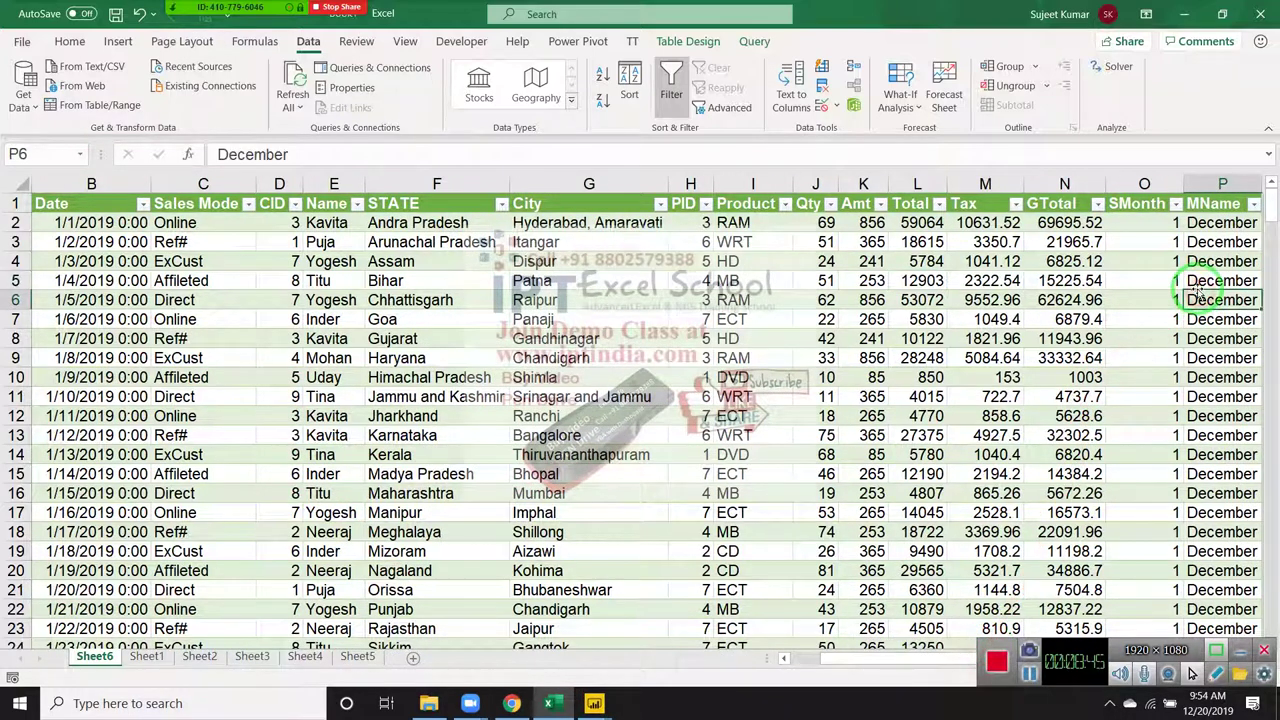
{"action": "key", "text": "Right"}
{"action": "key", "text": "Right"}
{"action": "key", "text": "Left"}
{"action": "key", "text": "Left"}
{"action": "key", "text": "Down"}
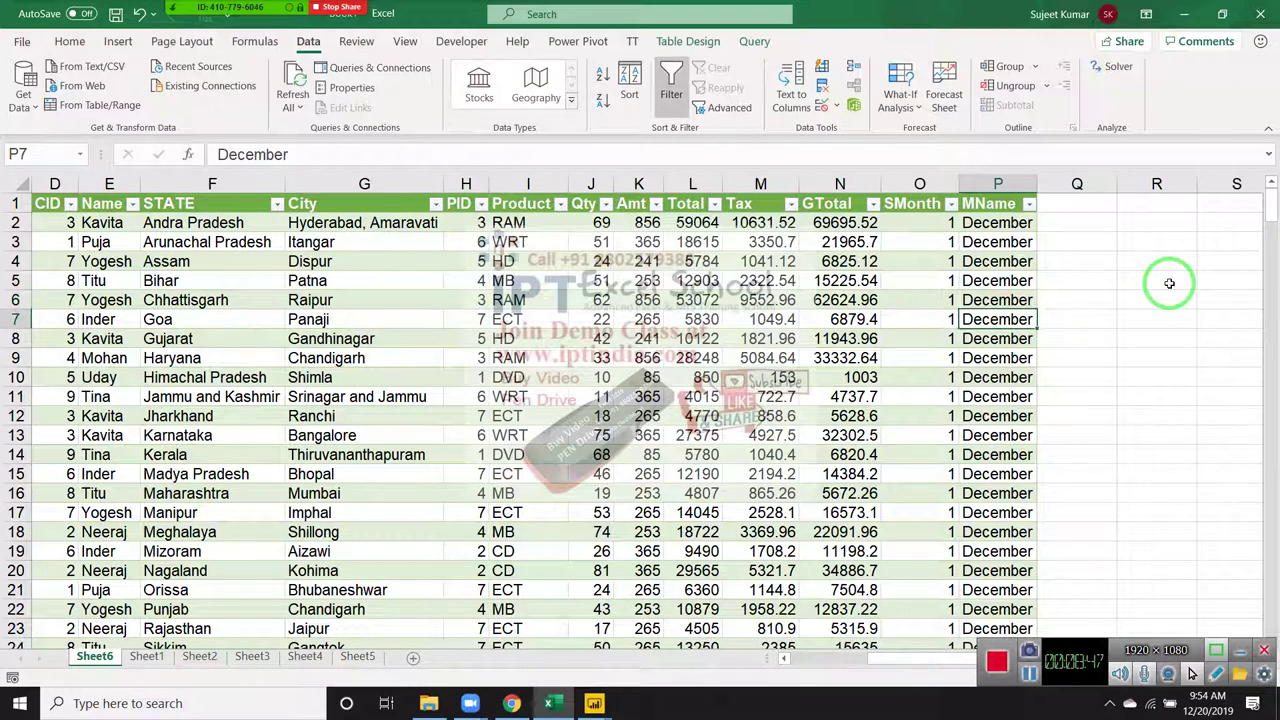
{"action": "key", "text": "Down"}
{"action": "key", "text": "Down"}
{"action": "key", "text": "Down"}
{"action": "key", "text": "Down"}
{"action": "key", "text": "Down"}
{"action": "key", "text": "Down"}
{"action": "key", "text": "Down"}
{"action": "key", "text": "Down"}
{"action": "key", "text": "Down"}
{"action": "key", "text": "Left"}
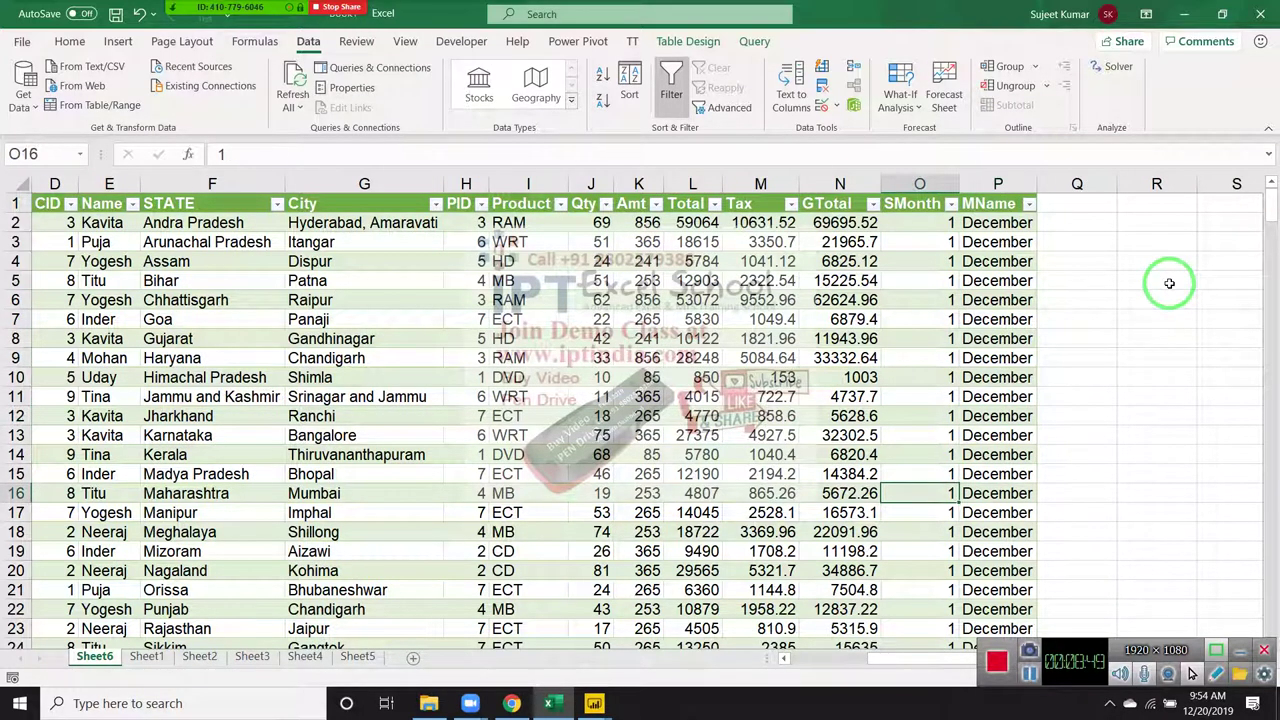
{"action": "key", "text": "Up"}
{"action": "key", "text": "Up"}
{"action": "key", "text": "Up"}
{"action": "key", "text": "Up"}
{"action": "key", "text": "Up"}
{"action": "key", "text": "Up"}
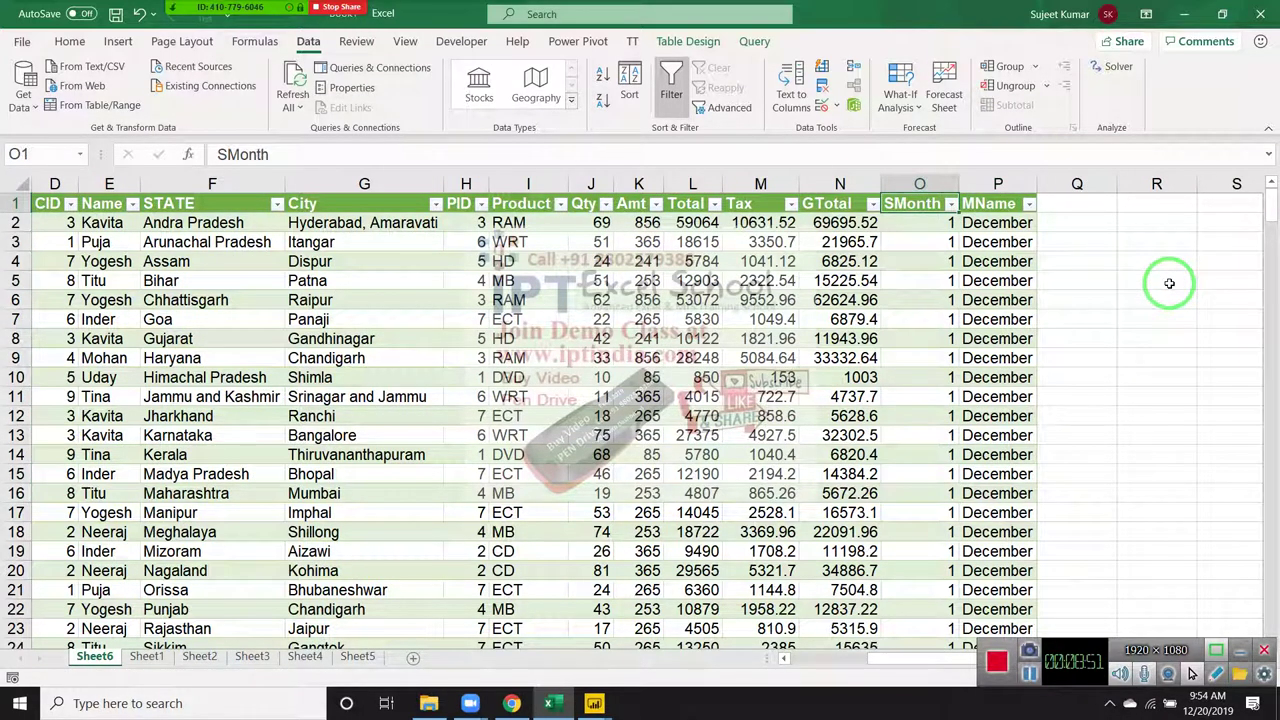
{"action": "key", "text": "Right"}
{"action": "key", "text": "Down"}
{"action": "key", "text": "Down"}
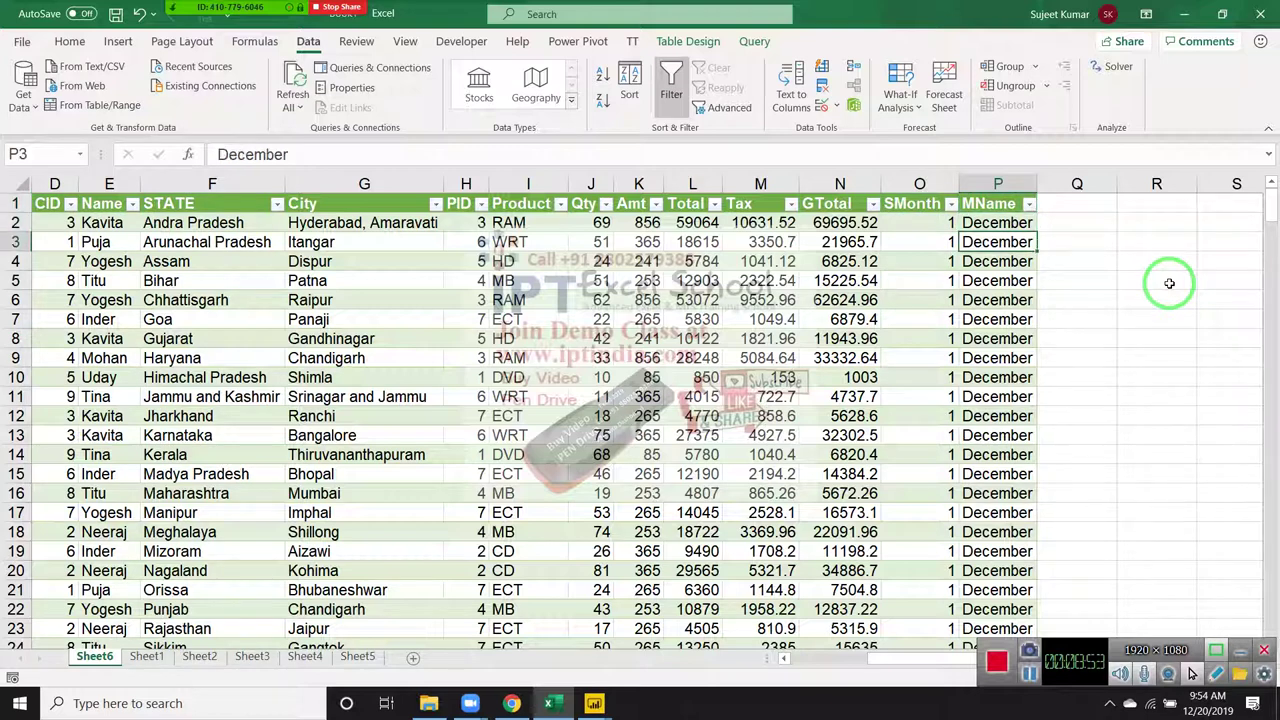
{"action": "key", "text": "Up"}
{"action": "key", "text": "Left"}
{"action": "key", "text": "Up"}
{"action": "key", "text": "Right"}
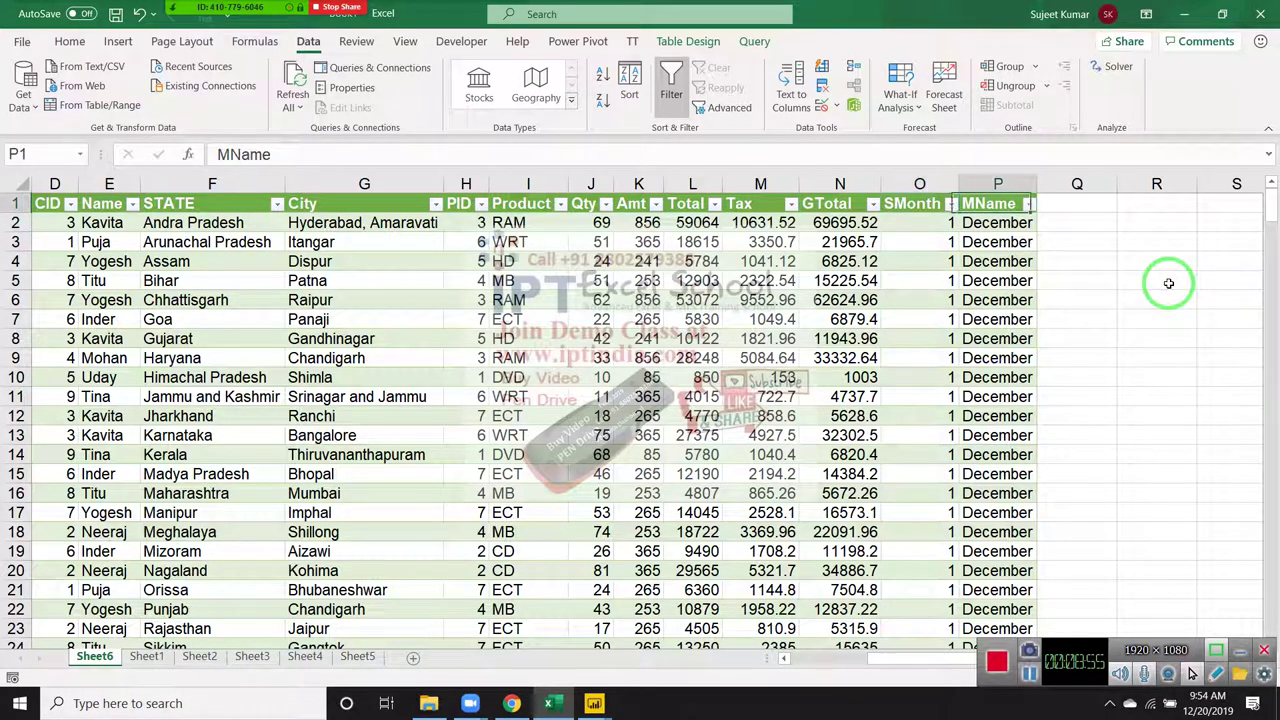
{"action": "key", "text": "Left"}
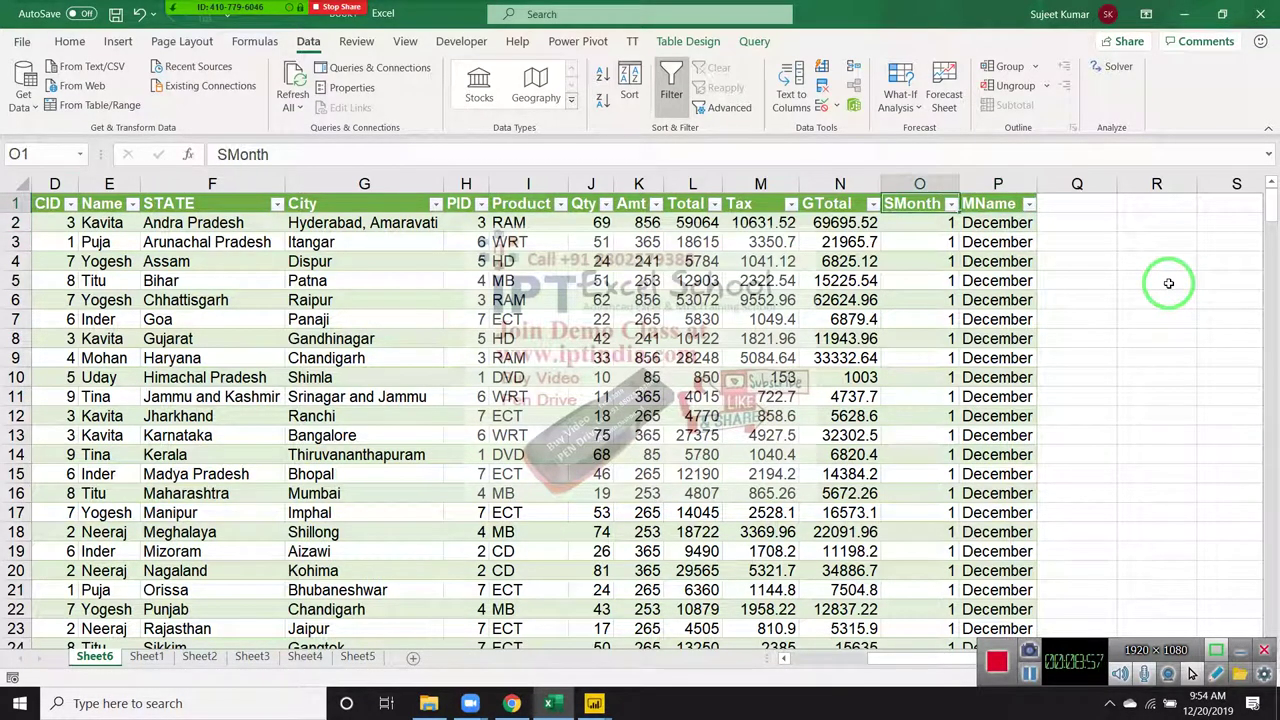
{"action": "key", "text": "Left"}
{"action": "key", "text": "Left"}
{"action": "key", "text": "ctrl+Left"}
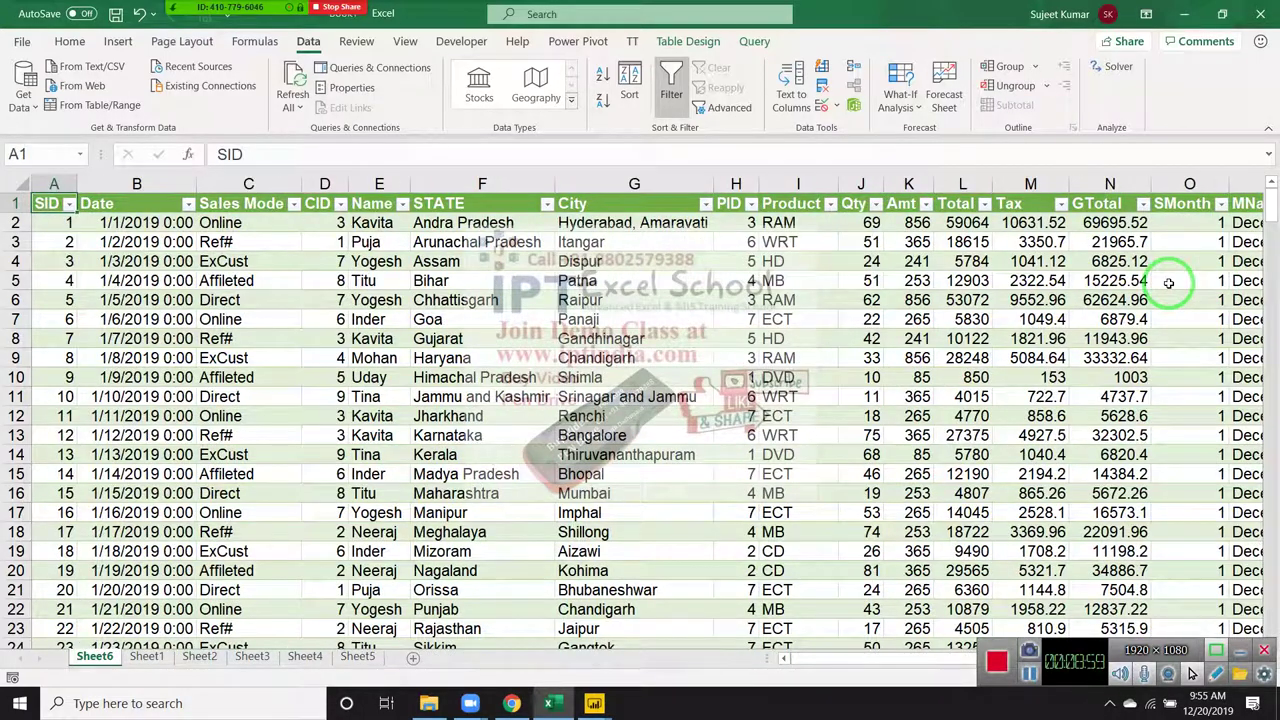
{"action": "key", "text": "Right"}
{"action": "key", "text": "Right"}
{"action": "key", "text": "Right"}
{"action": "key", "text": "Right"}
{"action": "key", "text": "Right"}
{"action": "key", "text": "Right"}
{"action": "key", "text": "Right"}
{"action": "key", "text": "Right"}
{"action": "key", "text": "Right"}
{"action": "key", "text": "Right"}
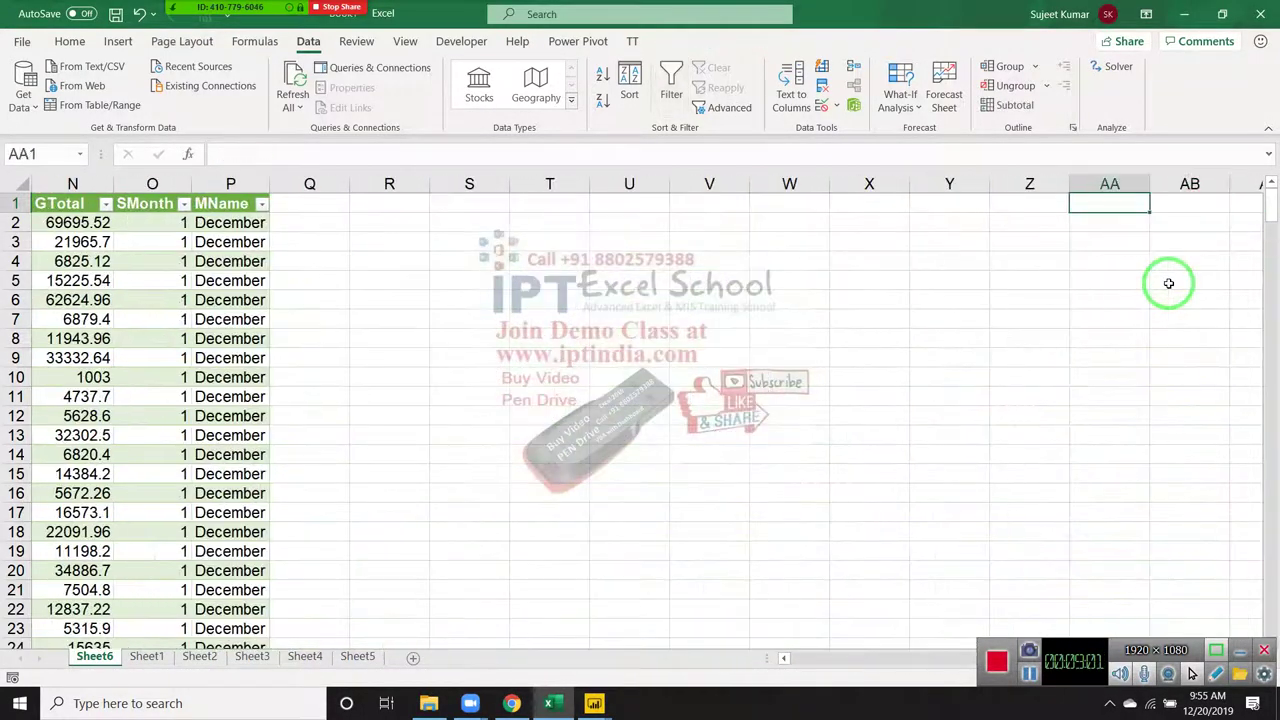
{"action": "key", "text": "Left"}
{"action": "key", "text": "Left"}
{"action": "key", "text": "Left"}
{"action": "key", "text": "Left"}
{"action": "key", "text": "Left"}
{"action": "key", "text": "Left"}
{"action": "key", "text": "Left"}
{"action": "key", "text": "Left"}
{"action": "key", "text": "Left"}
{"action": "left_click_drag", "start_coordinate": [1100, 290], "coordinate": [245, 468]}
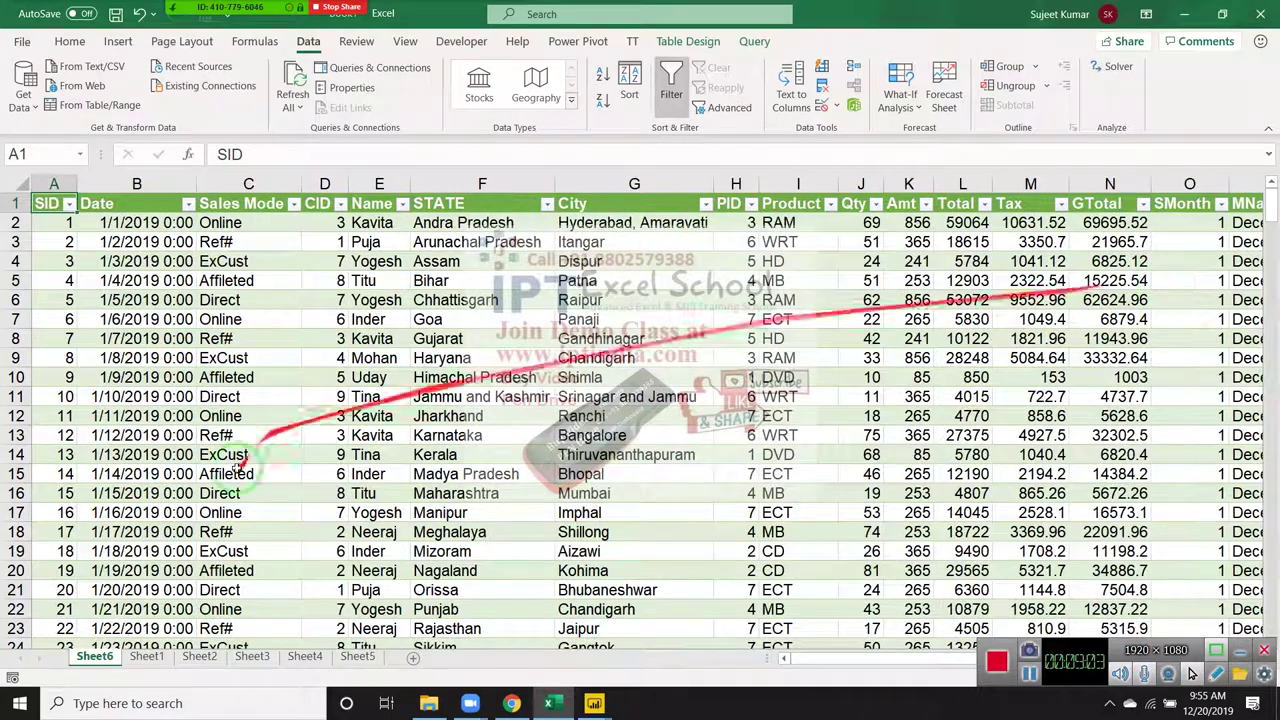
{"action": "left_click_drag", "start_coordinate": [1095, 150], "coordinate": [420, 575]}
{"action": "left_click_drag", "start_coordinate": [1109, 149], "coordinate": [35, 695]}
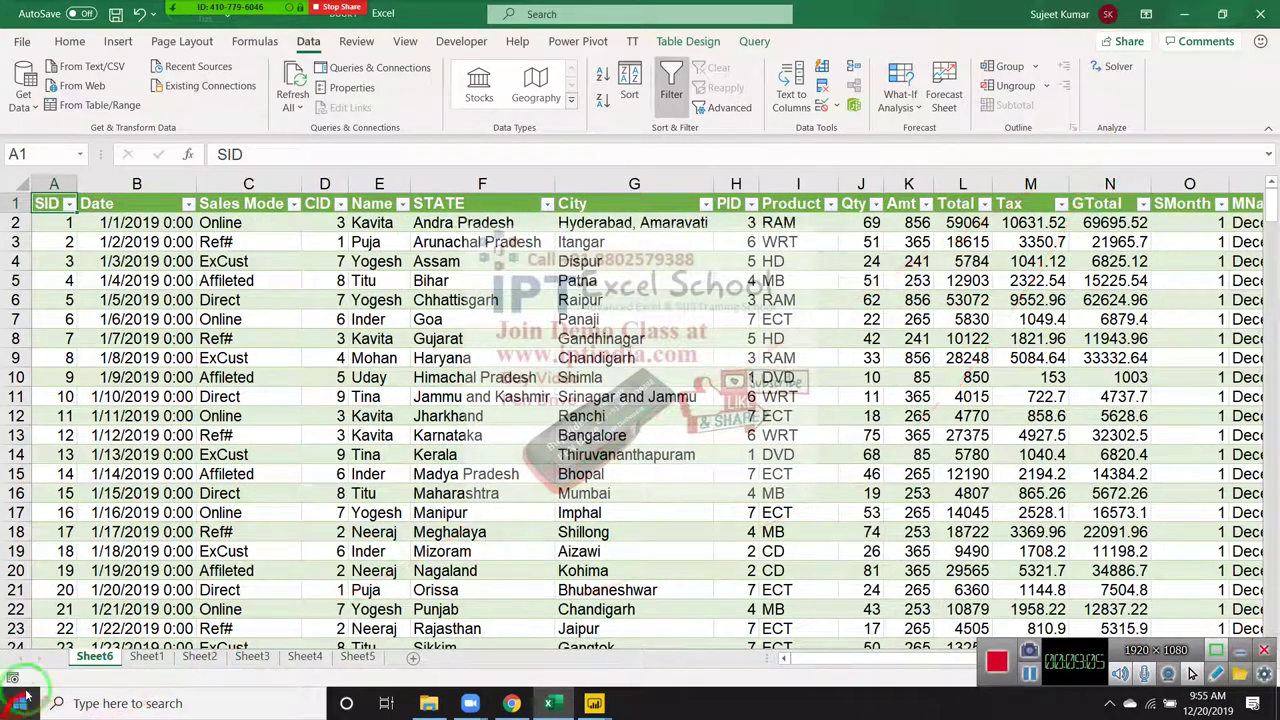
On the empty Sheet1, start Get Data > From Other Sources > From Microsoft Query
{"action": "left_click", "coordinate": [146, 656]}
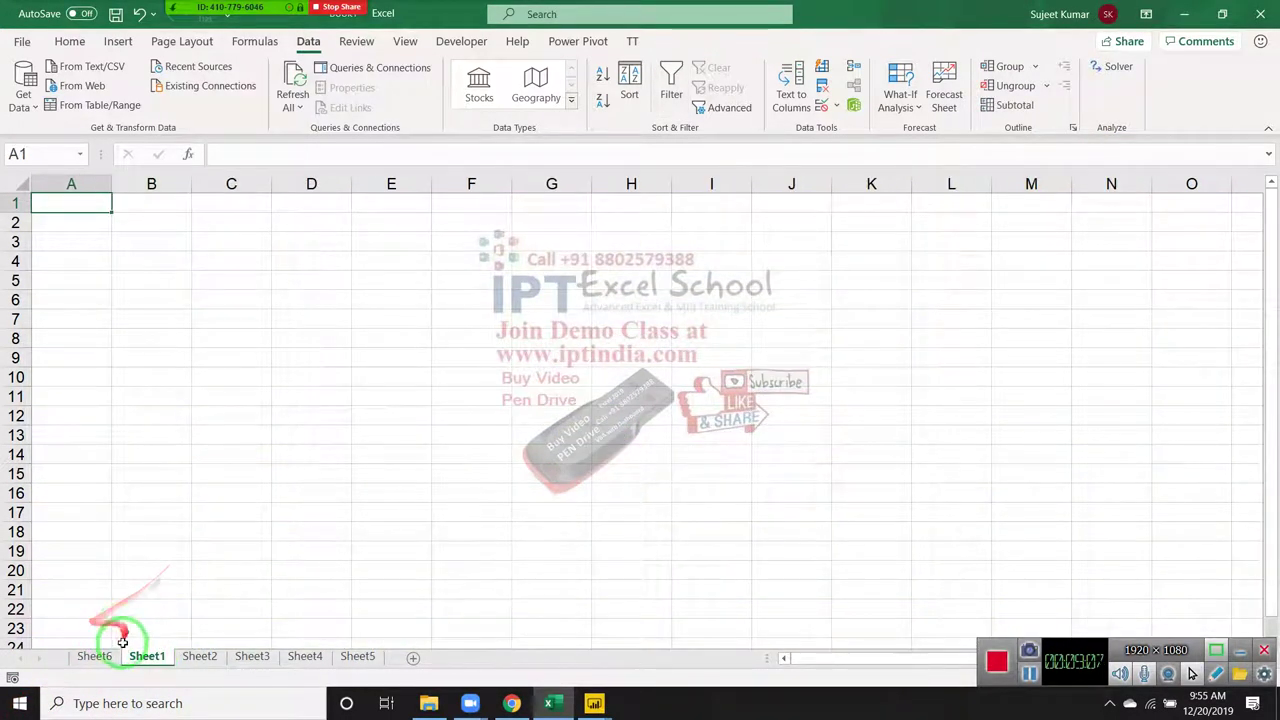
{"action": "left_click_drag", "start_coordinate": [122, 640], "coordinate": [140, 165]}
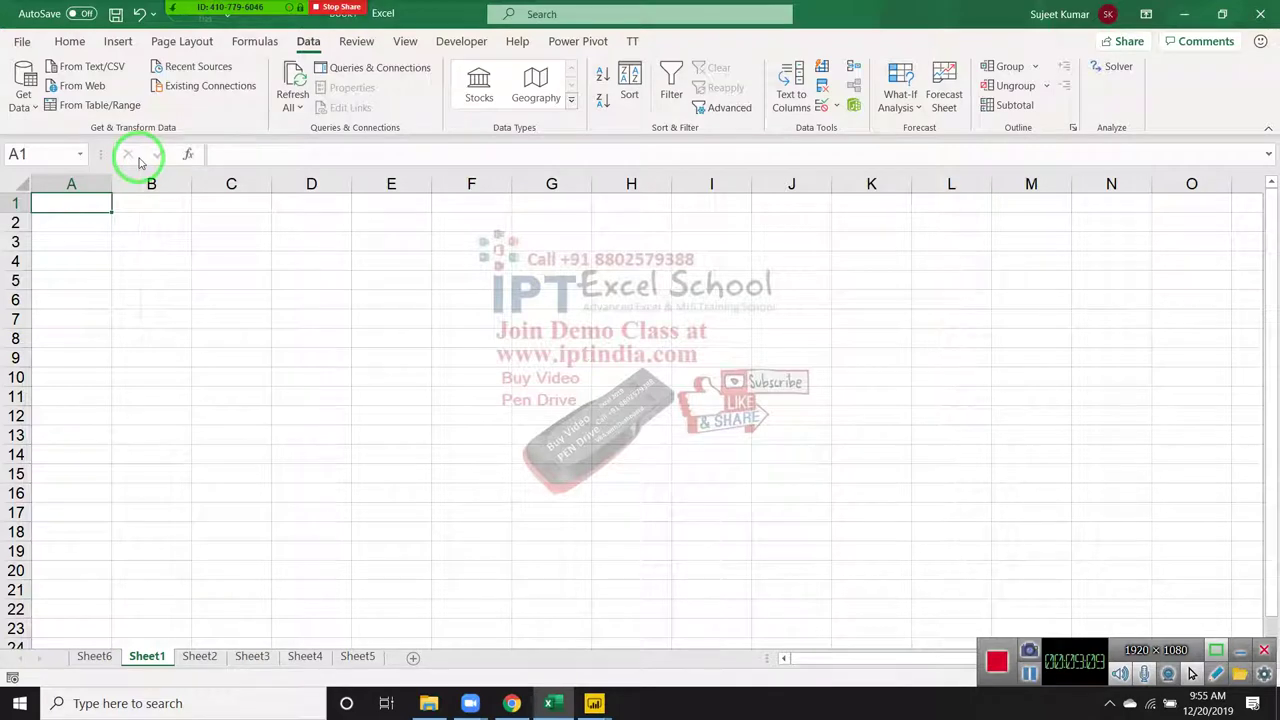
{"action": "left_click", "coordinate": [30, 105]}
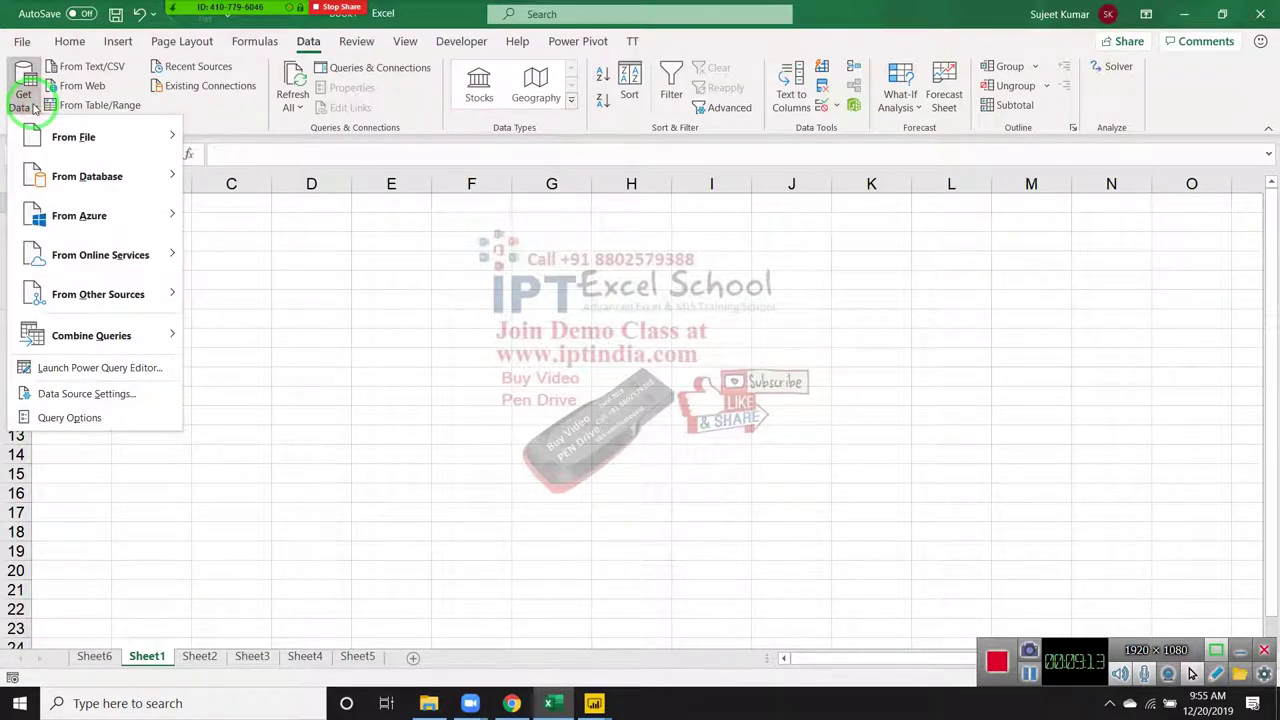
{"action": "left_click", "coordinate": [78, 140]}
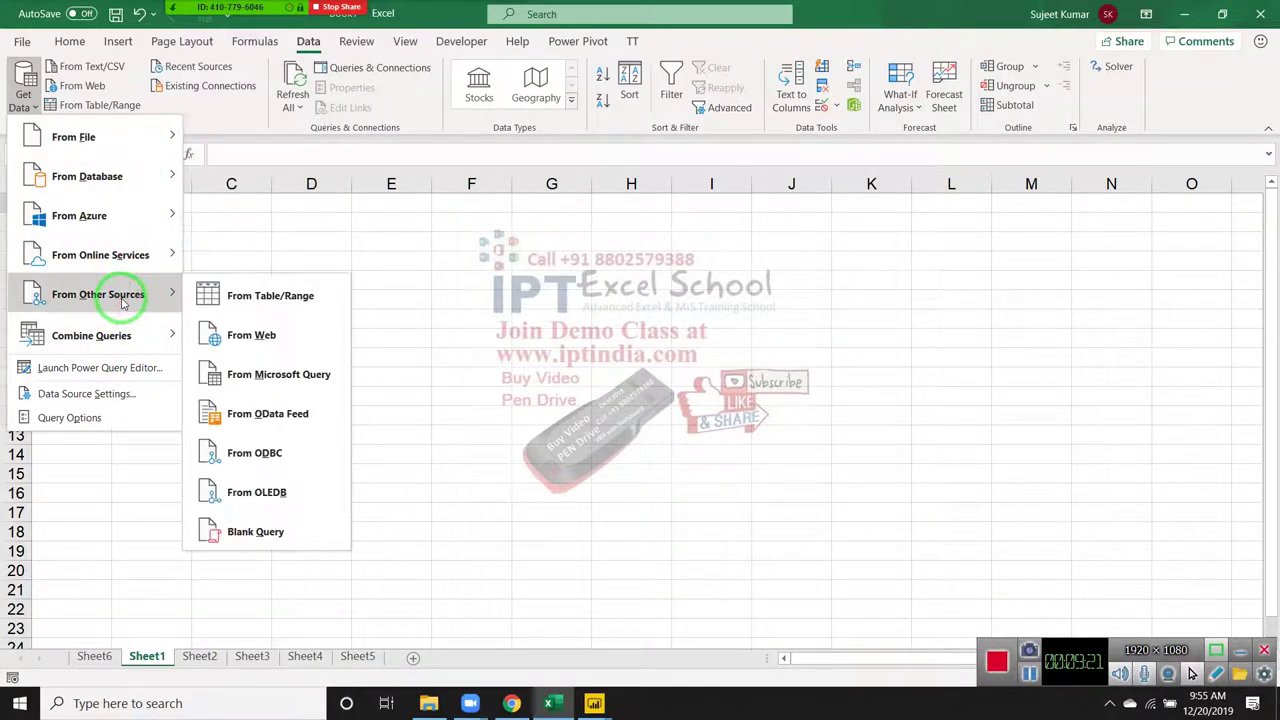
{"action": "mouse_move", "coordinate": [98, 294]}
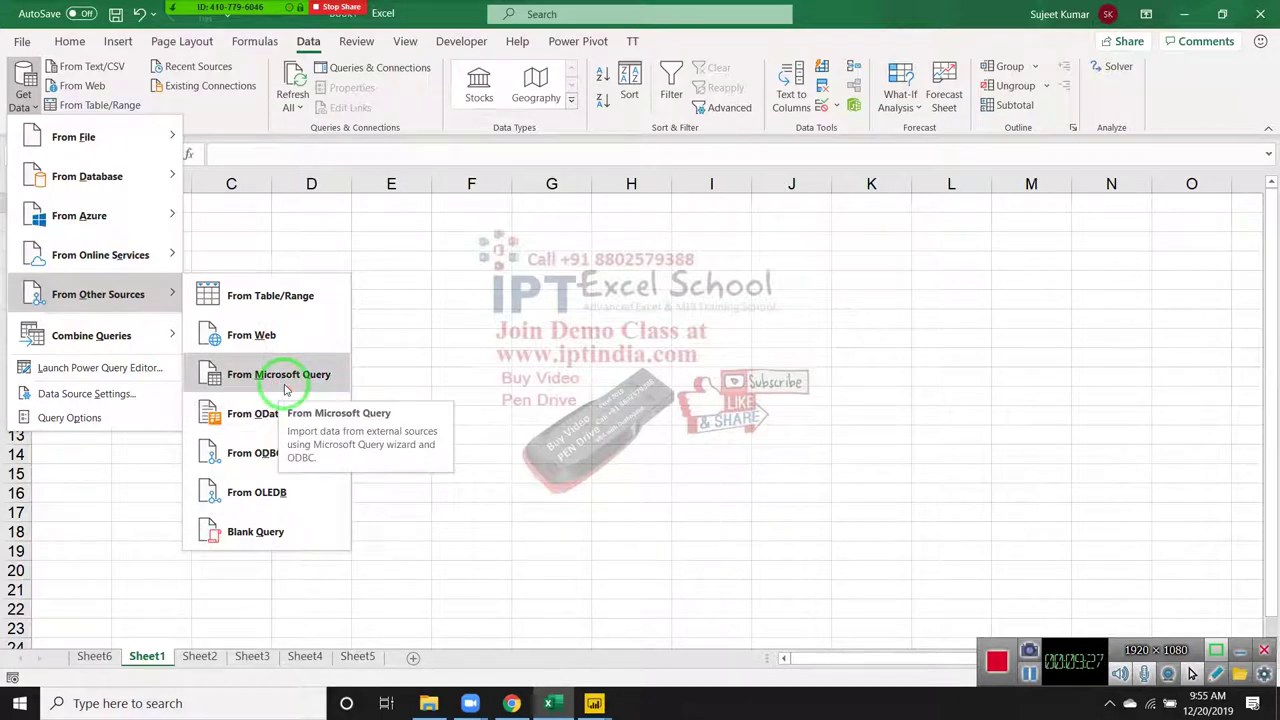
{"action": "left_click", "coordinate": [284, 385]}
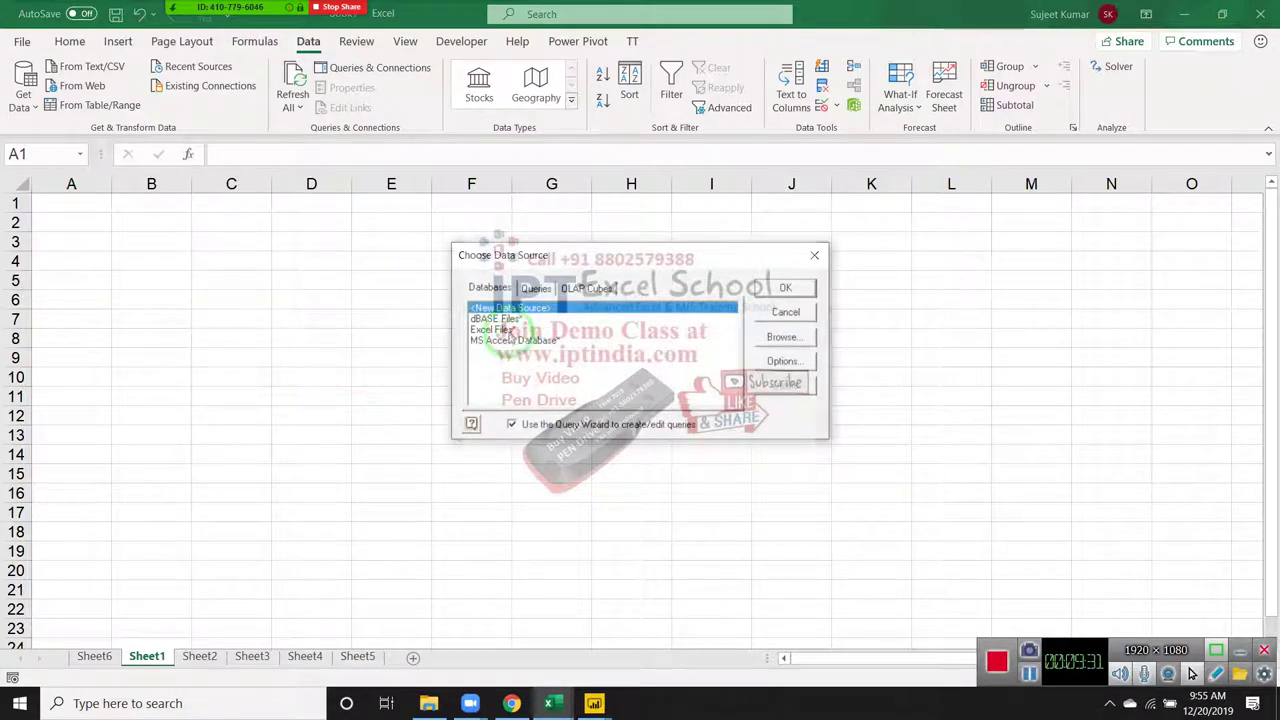
Choose Excel Files as the source and select DD.xlsx from Desktop\New folder
{"action": "left_click", "coordinate": [495, 329]}
{"action": "left_click", "coordinate": [790, 289]}
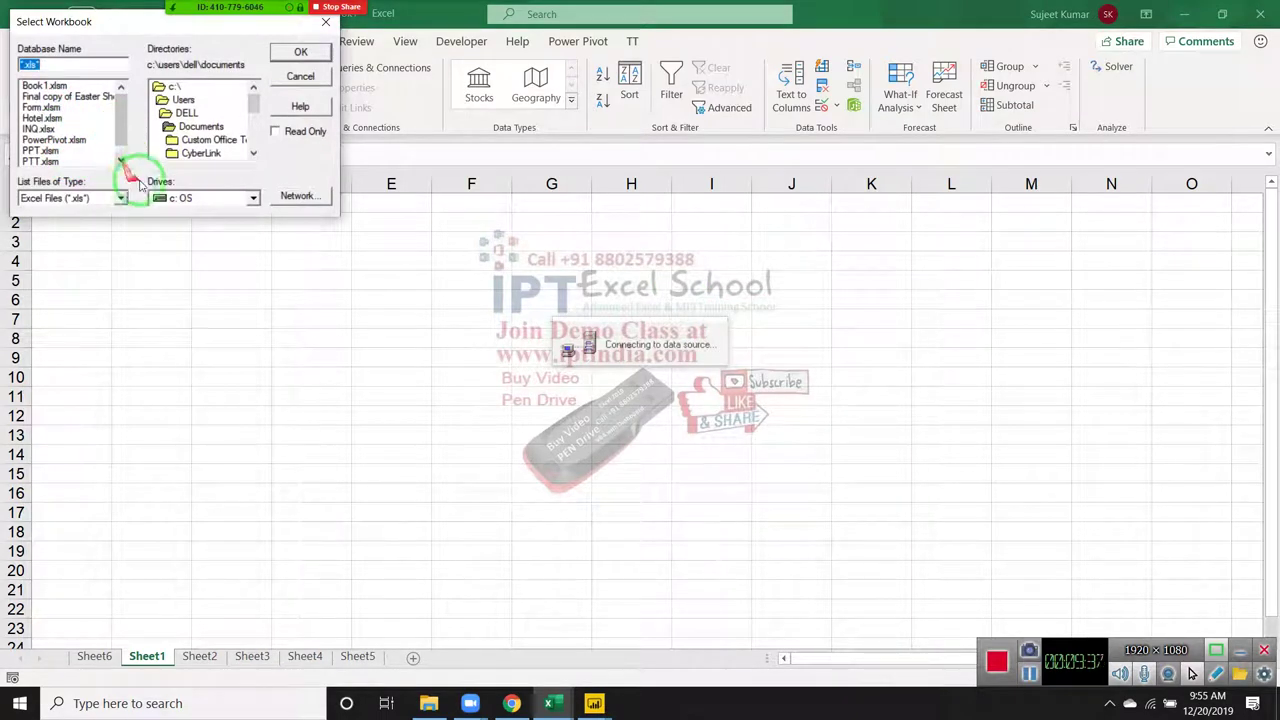
{"action": "double_click", "coordinate": [178, 113]}
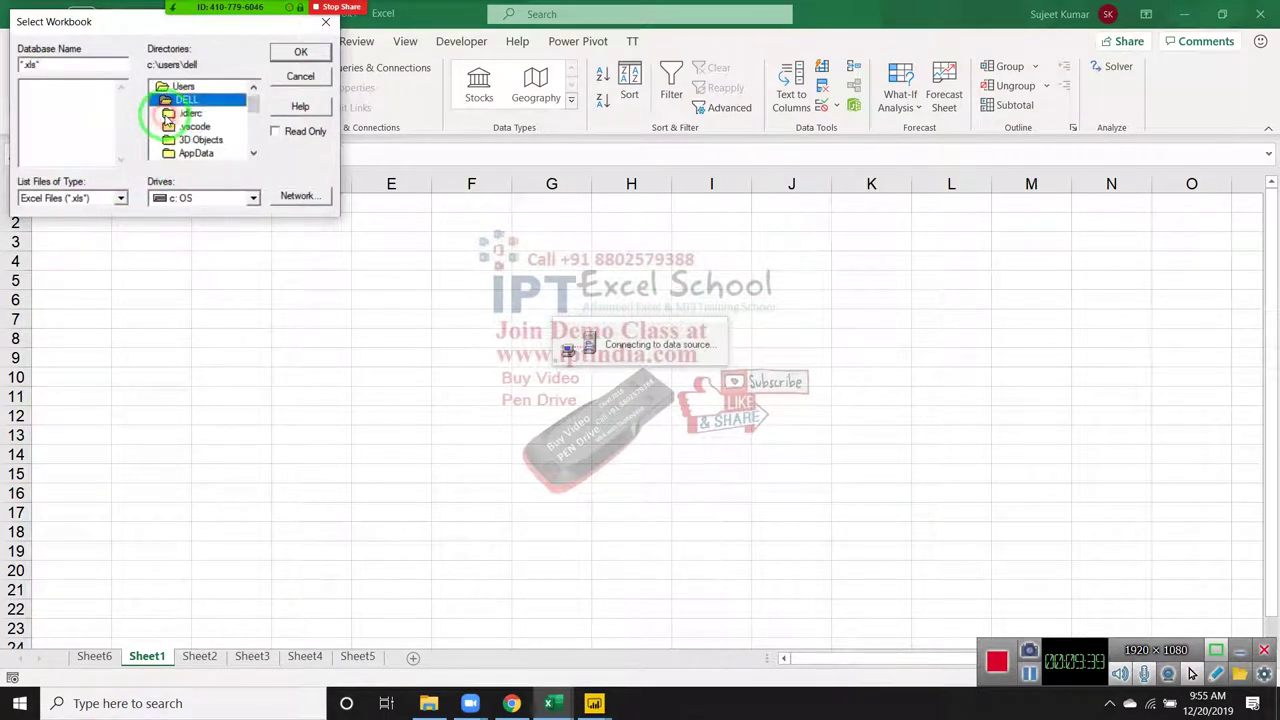
{"action": "left_click", "coordinate": [254, 153]}
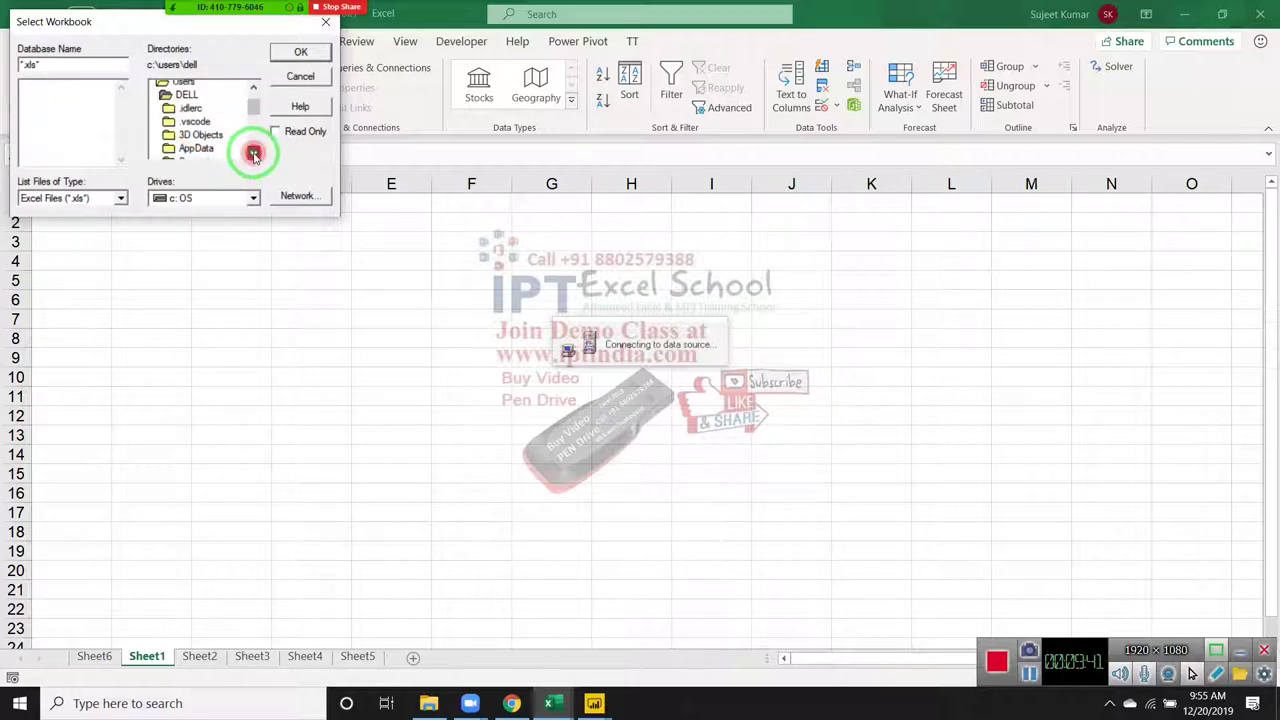
{"action": "double_click", "coordinate": [196, 114]}
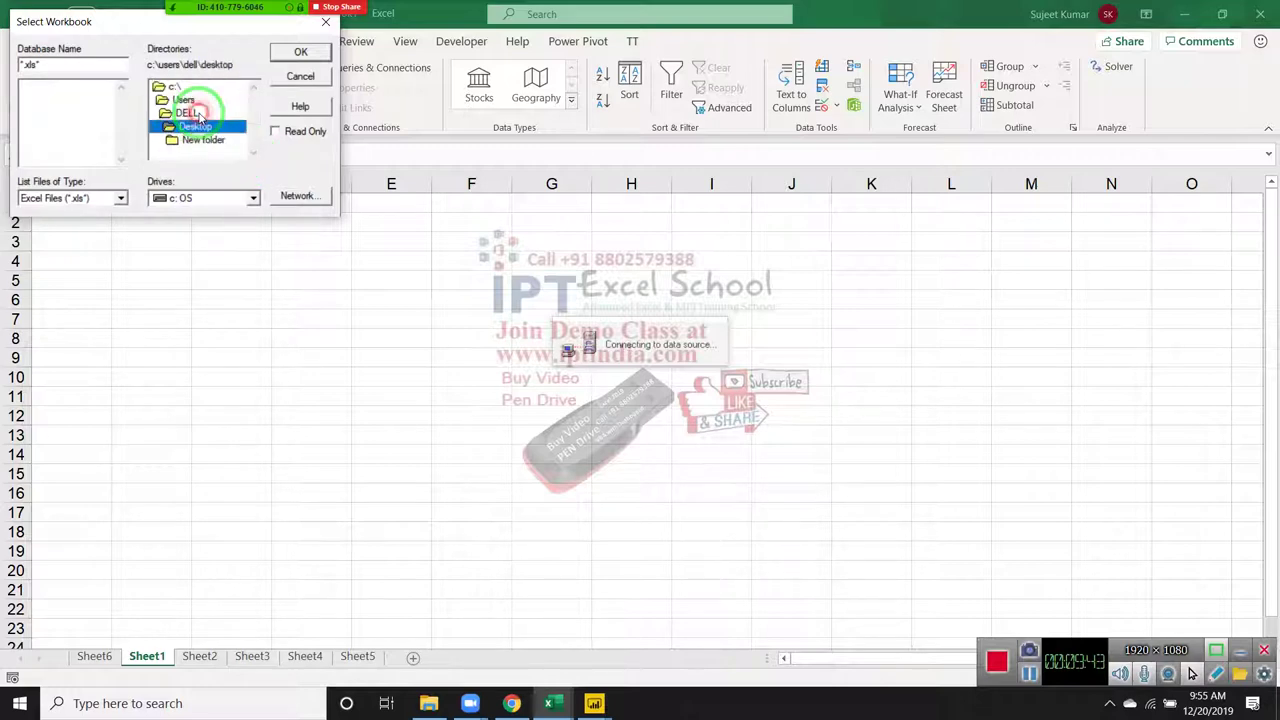
{"action": "double_click", "coordinate": [203, 139]}
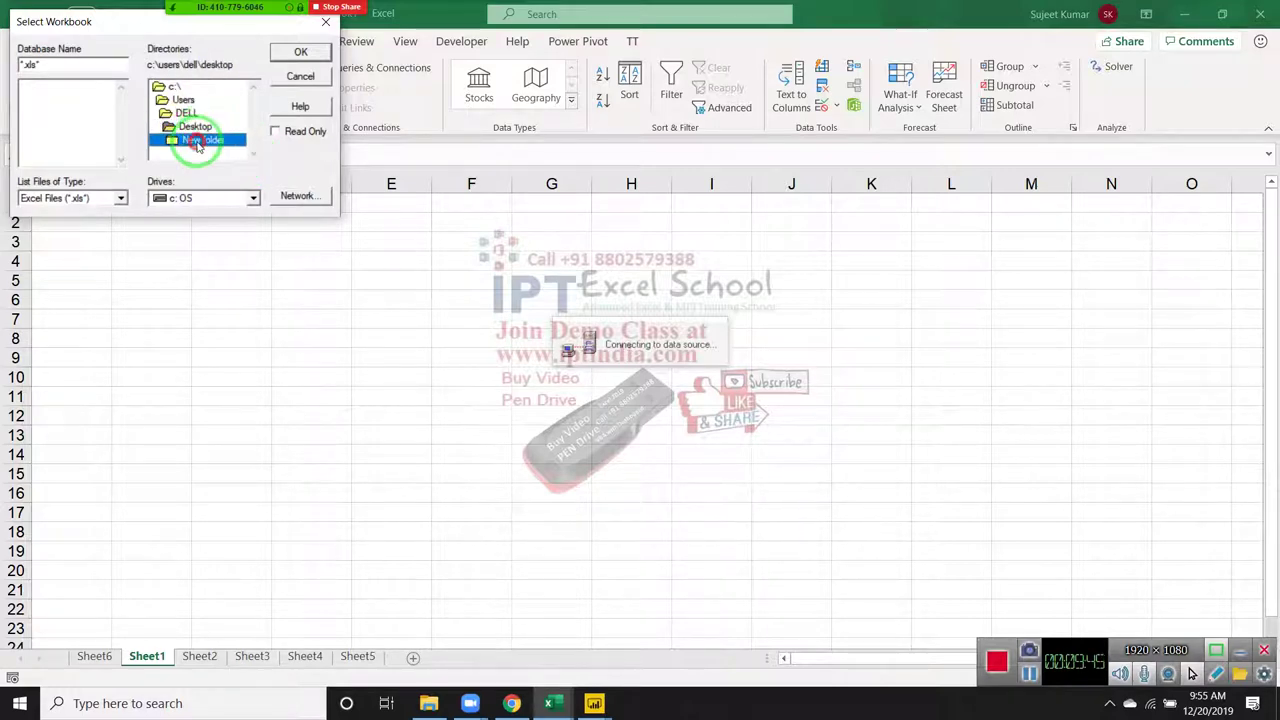
{"action": "left_click", "coordinate": [104, 131]}
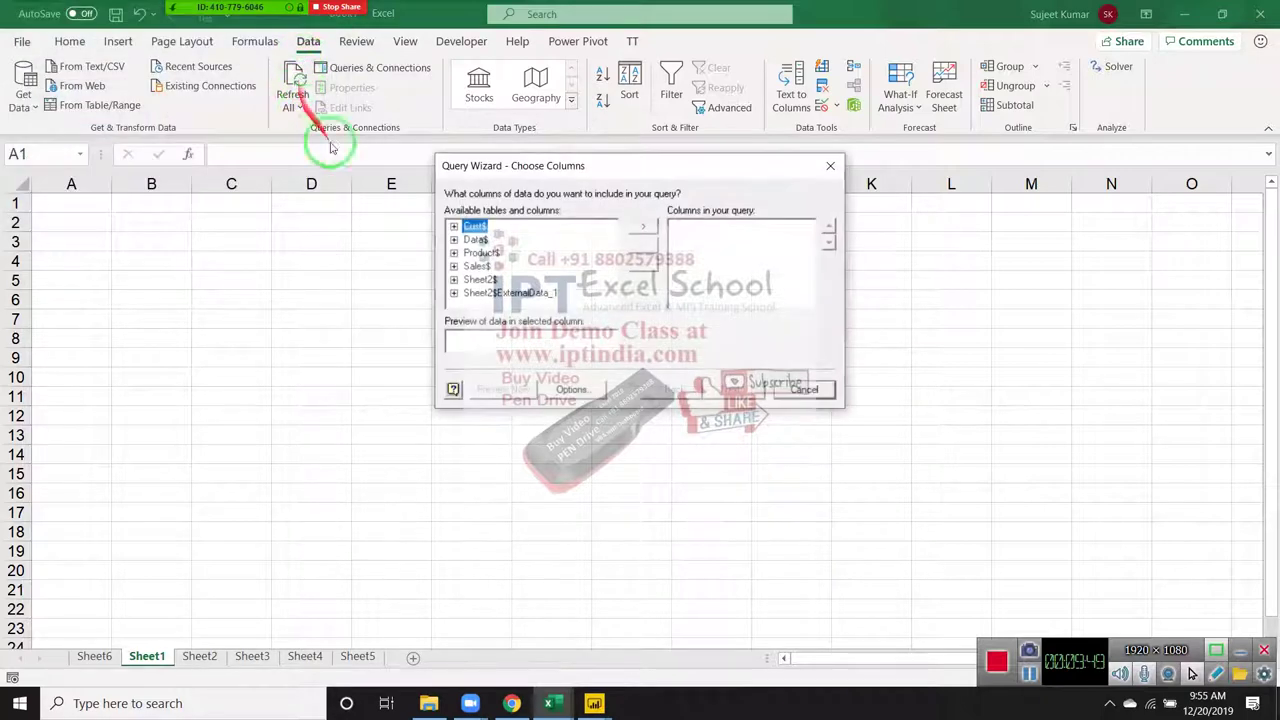
Add all columns of the Data$ table to the query
{"action": "left_click", "coordinate": [452, 243]}
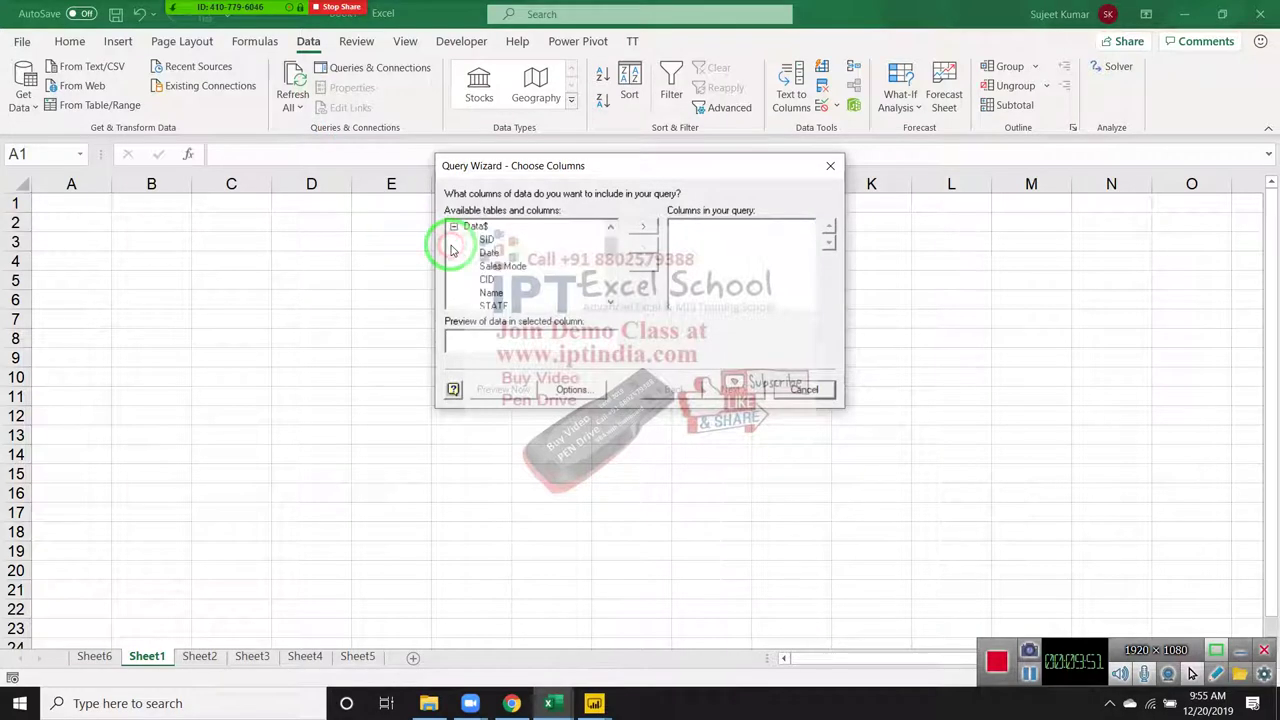
{"action": "left_click", "coordinate": [643, 226]}
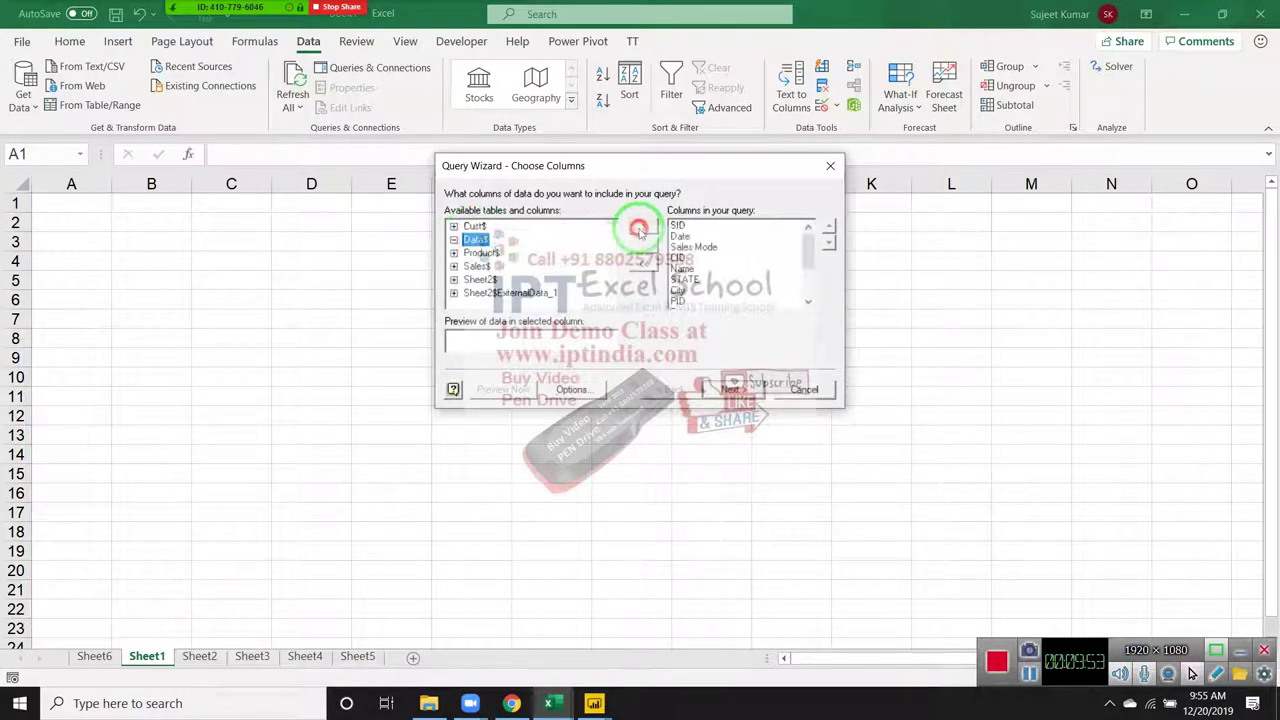
{"action": "left_click", "coordinate": [810, 302]}
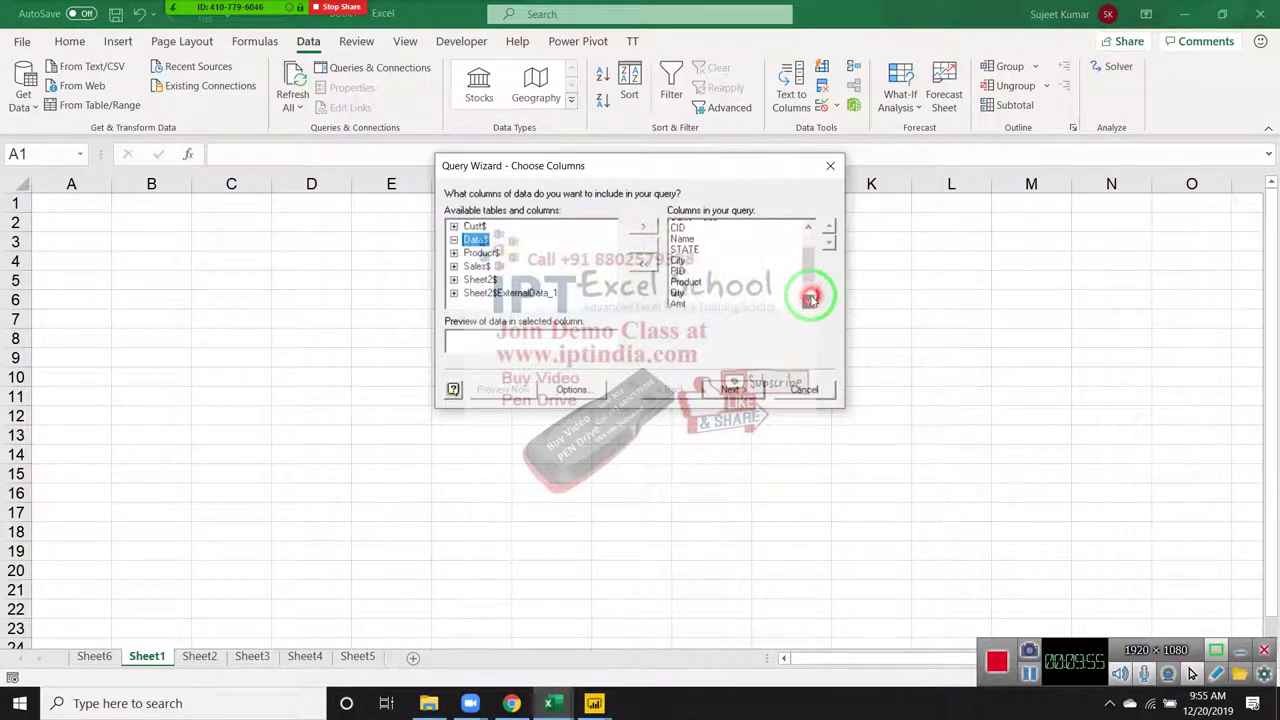
{"action": "left_click_drag", "start_coordinate": [808, 295], "coordinate": [812, 245]}
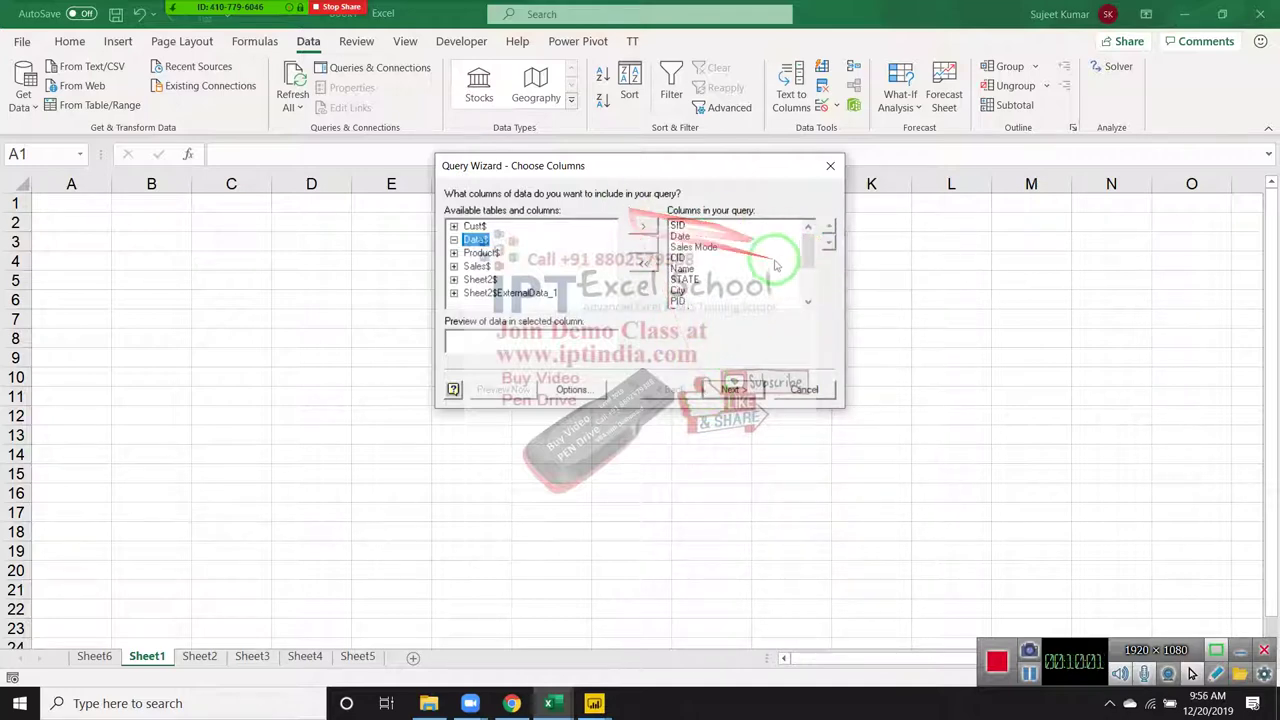
{"action": "left_click", "coordinate": [737, 390]}
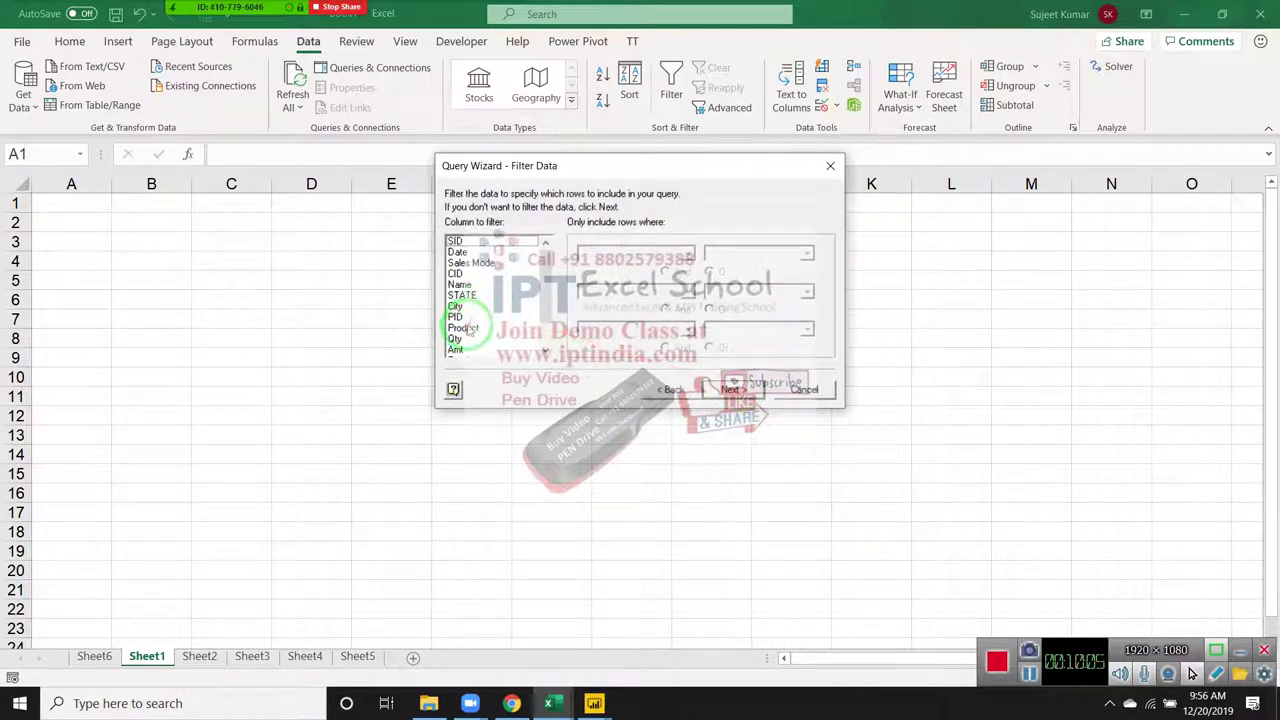
Filter the rows so Sales Mode equals Direct
{"action": "left_click", "coordinate": [480, 263]}
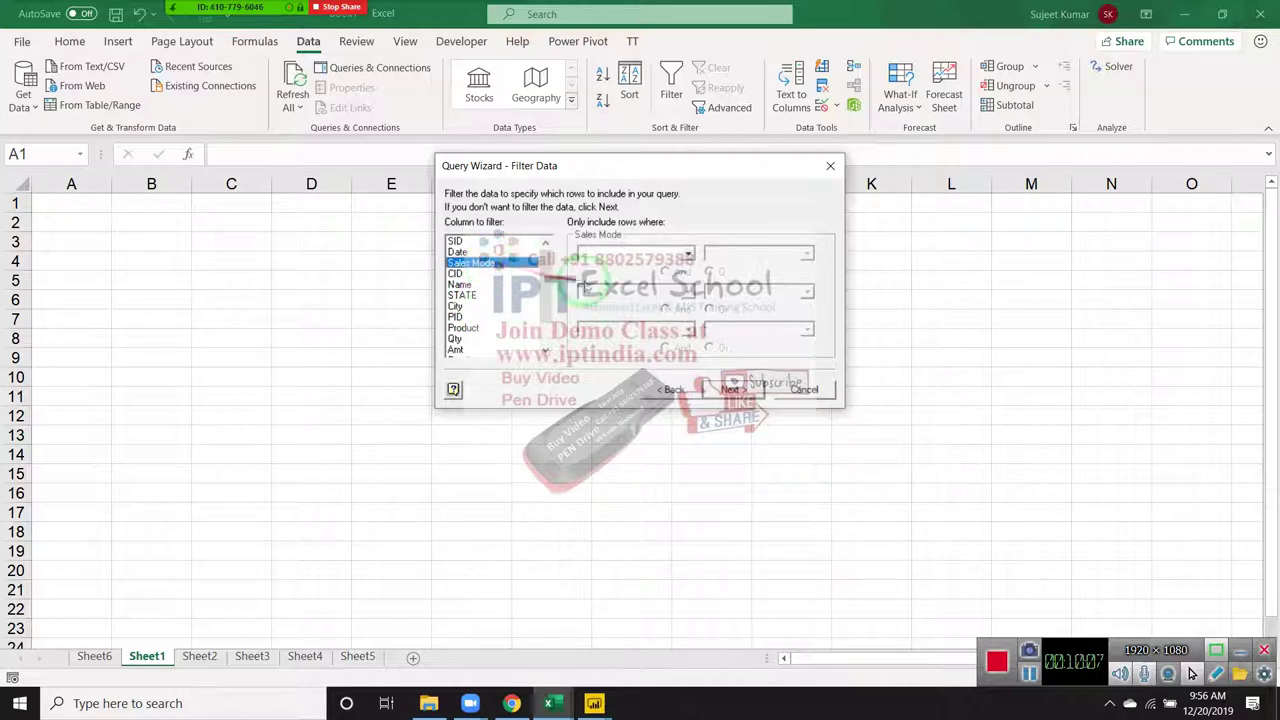
{"action": "left_click", "coordinate": [688, 255]}
{"action": "left_click", "coordinate": [666, 282]}
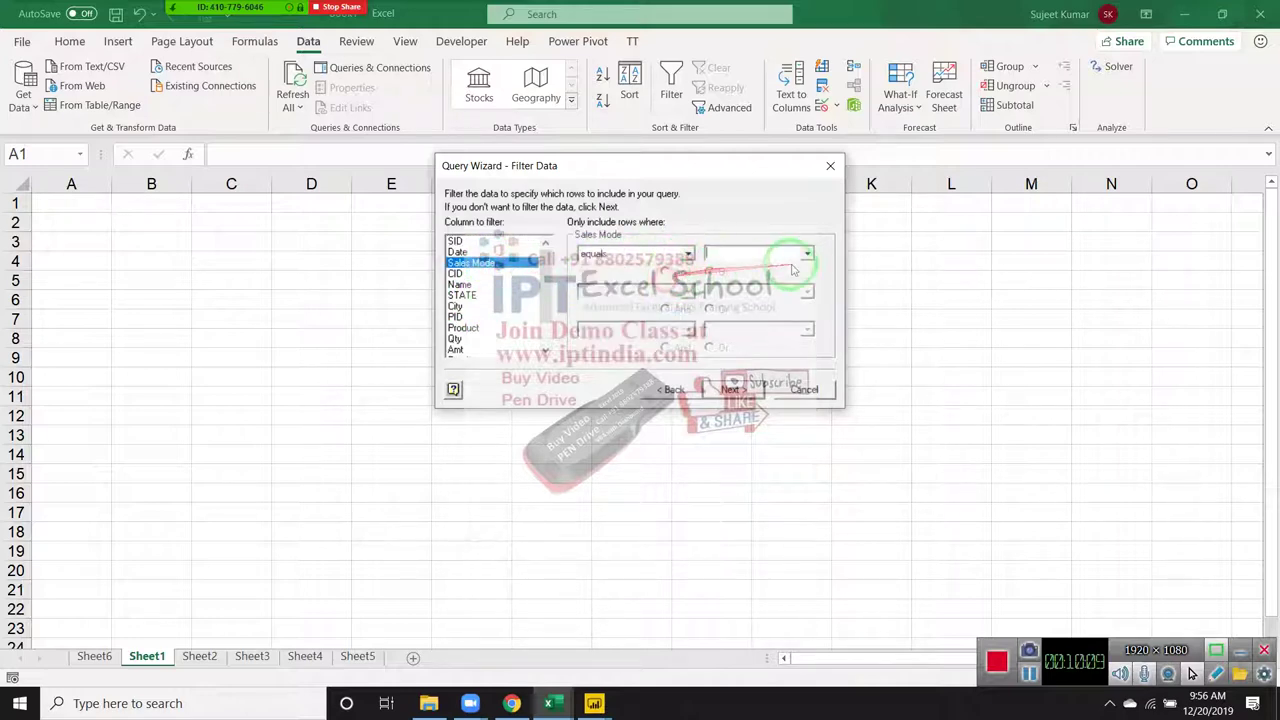
{"action": "left_click", "coordinate": [805, 253]}
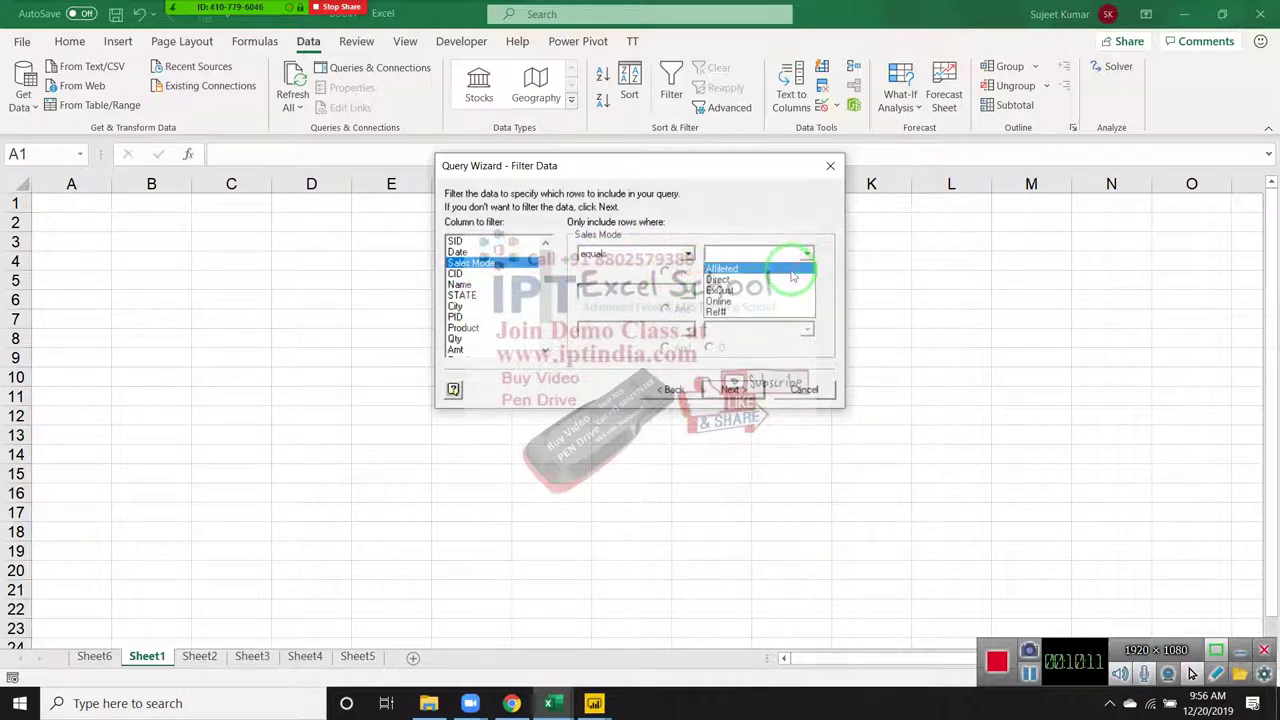
{"action": "left_click", "coordinate": [787, 281]}
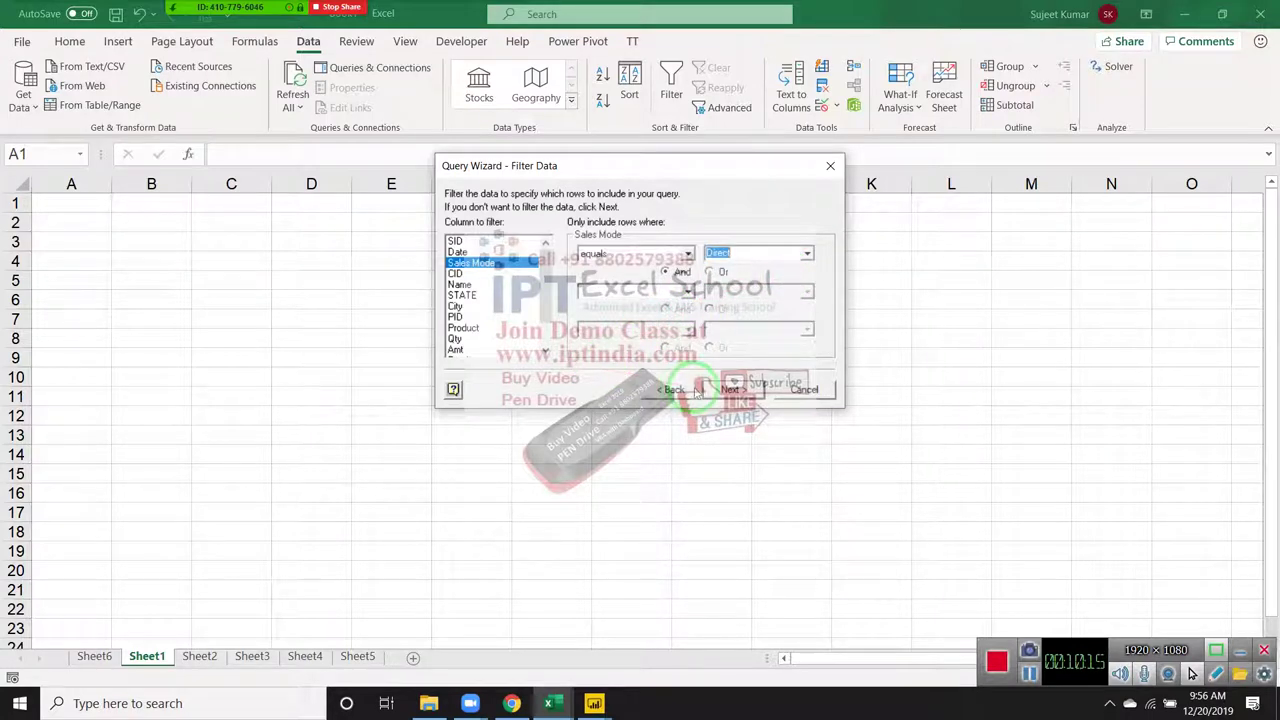
Skip sorting, finish the wizard, and place the results as a table at Sheet1 $A$1
{"action": "left_click", "coordinate": [731, 390]}
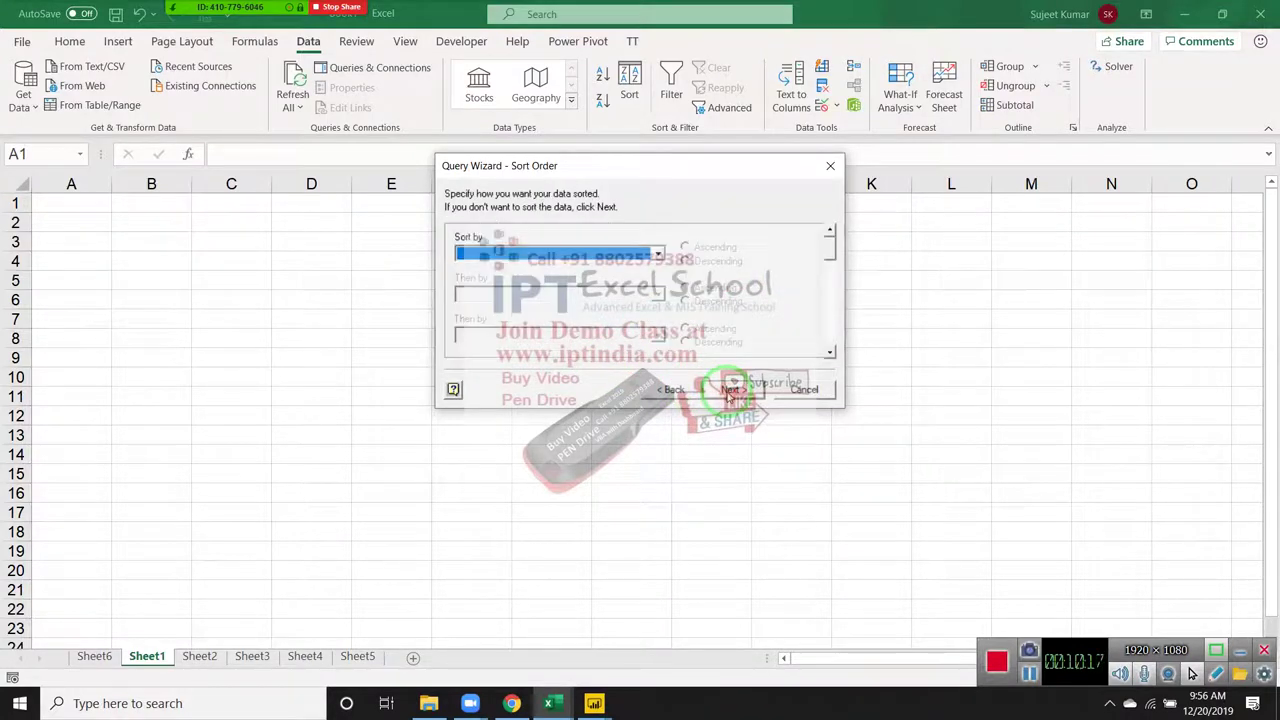
{"action": "left_click", "coordinate": [731, 390]}
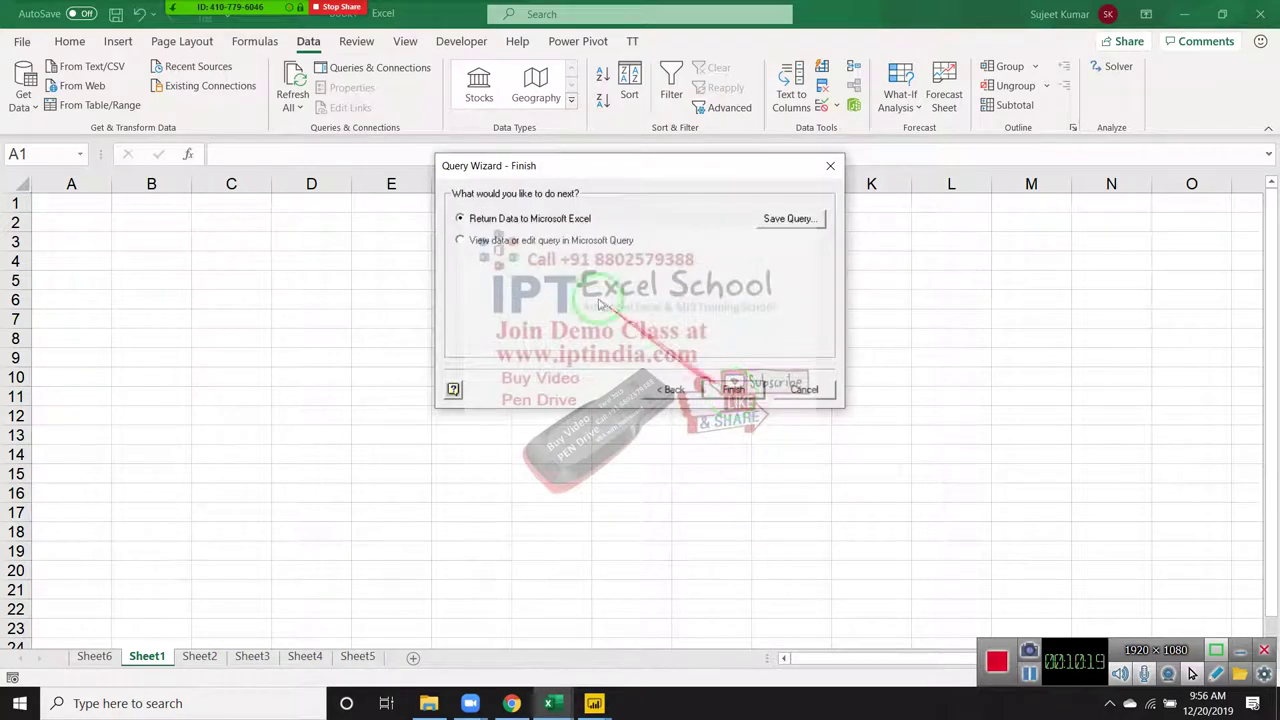
{"action": "left_click", "coordinate": [733, 390]}
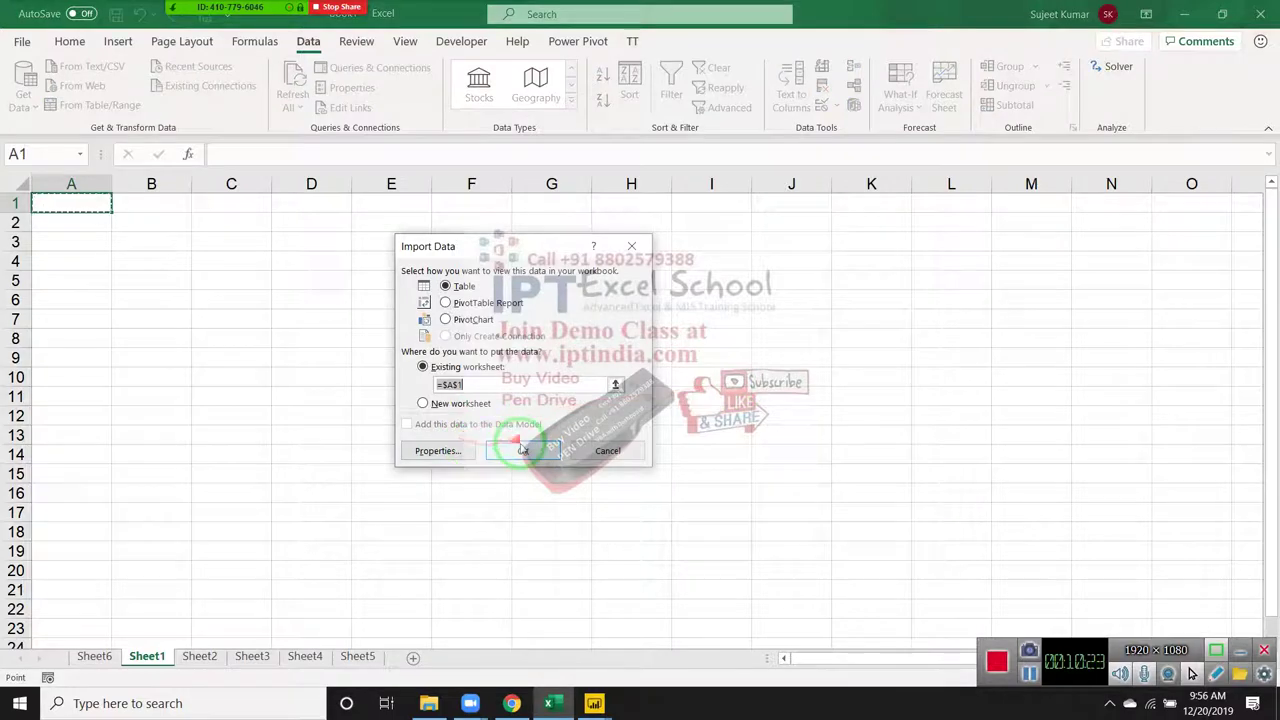
{"action": "left_click", "coordinate": [519, 444]}
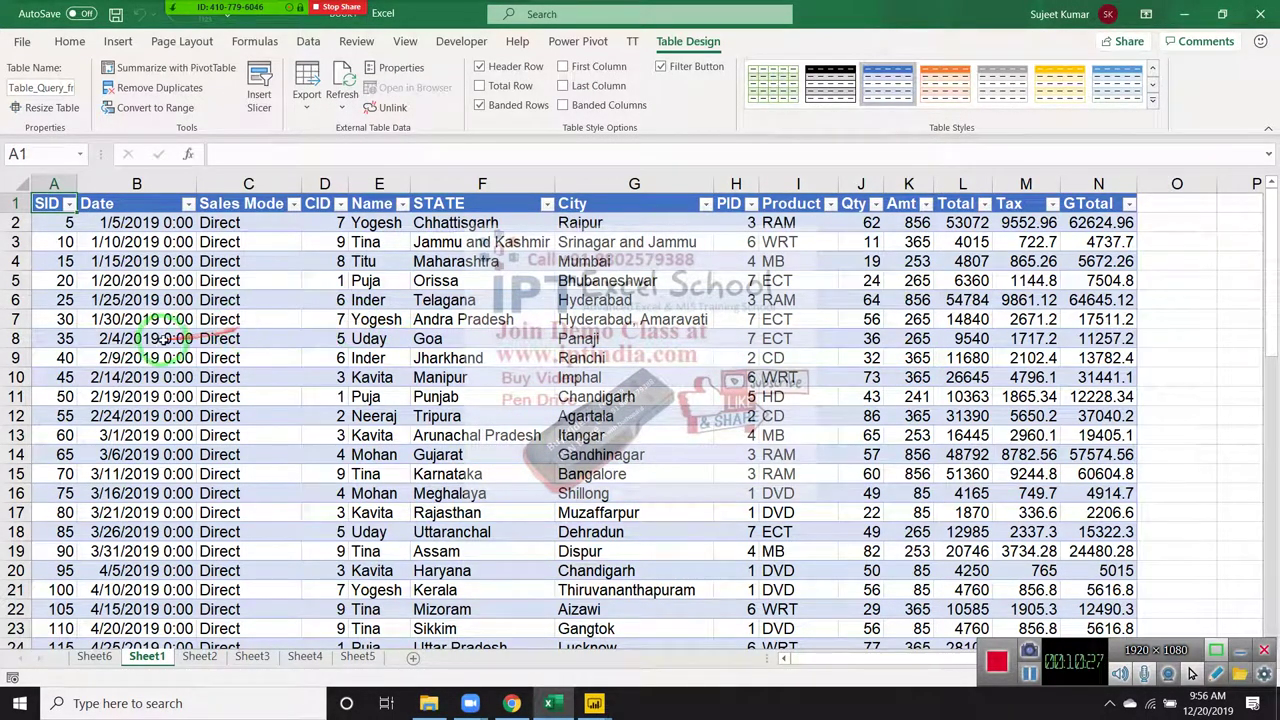
{"action": "scroll", "coordinate": [175, 330], "scroll_direction": "down", "scroll_amount": 3}
{"action": "scroll", "coordinate": [178, 340], "scroll_direction": "down", "scroll_amount": 3}
{"action": "scroll", "coordinate": [185, 360], "scroll_direction": "down", "scroll_amount": 6}
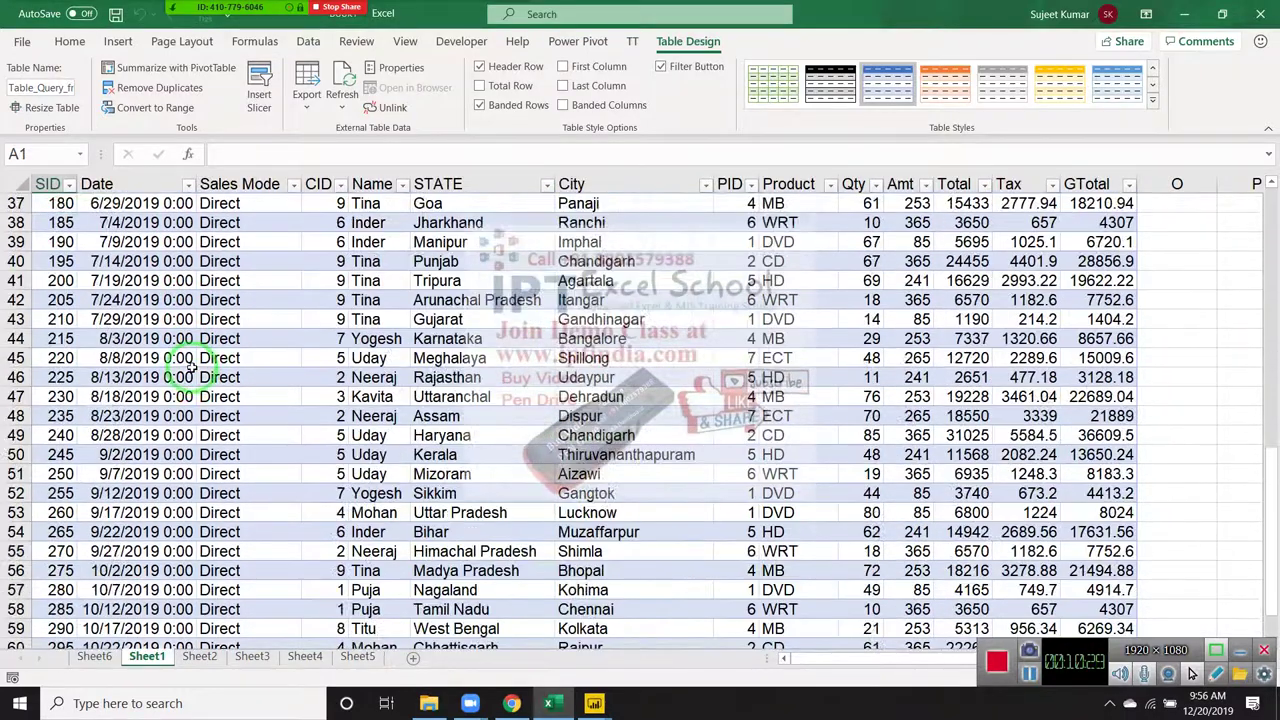
{"action": "scroll", "coordinate": [190, 367], "scroll_direction": "down", "scroll_amount": 5}
{"action": "scroll", "coordinate": [340, 325], "scroll_direction": "up", "scroll_amount": 8}
{"action": "scroll", "coordinate": [340, 328], "scroll_direction": "up", "scroll_amount": 9}
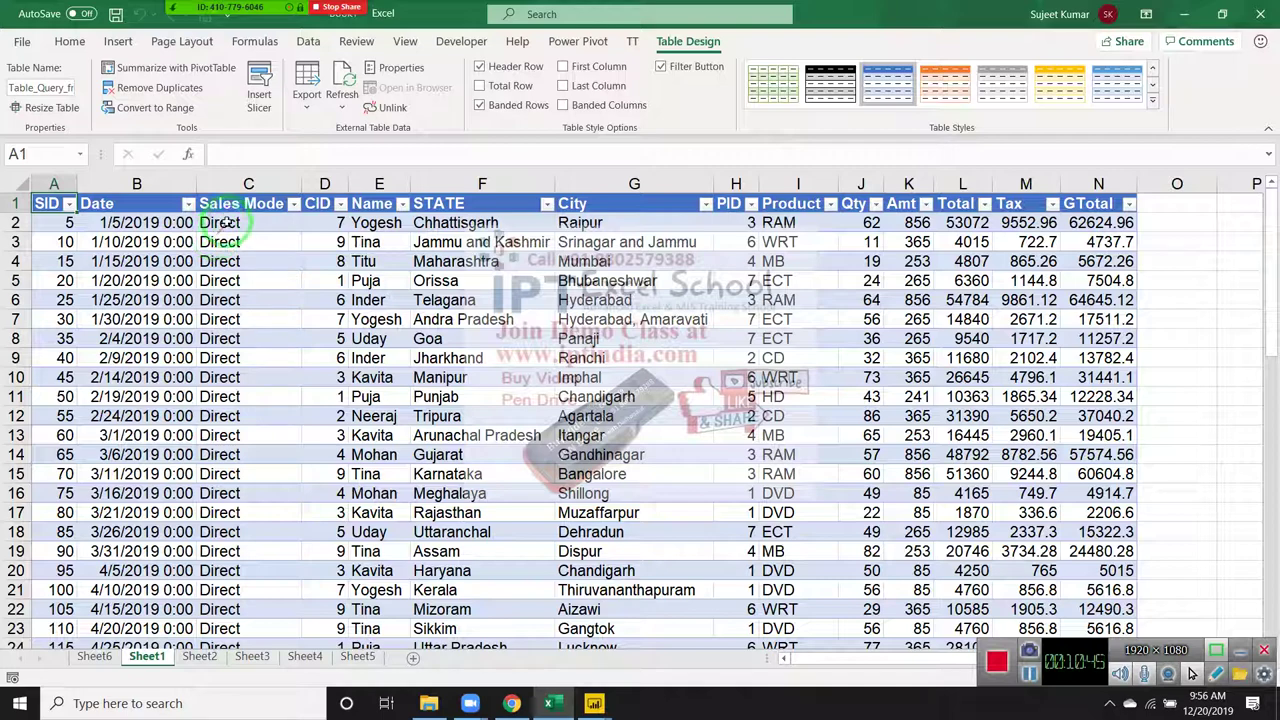
{"action": "left_click", "coordinate": [230, 205]}
{"action": "left_click", "coordinate": [245, 285]}
{"action": "left_click", "coordinate": [244, 340]}
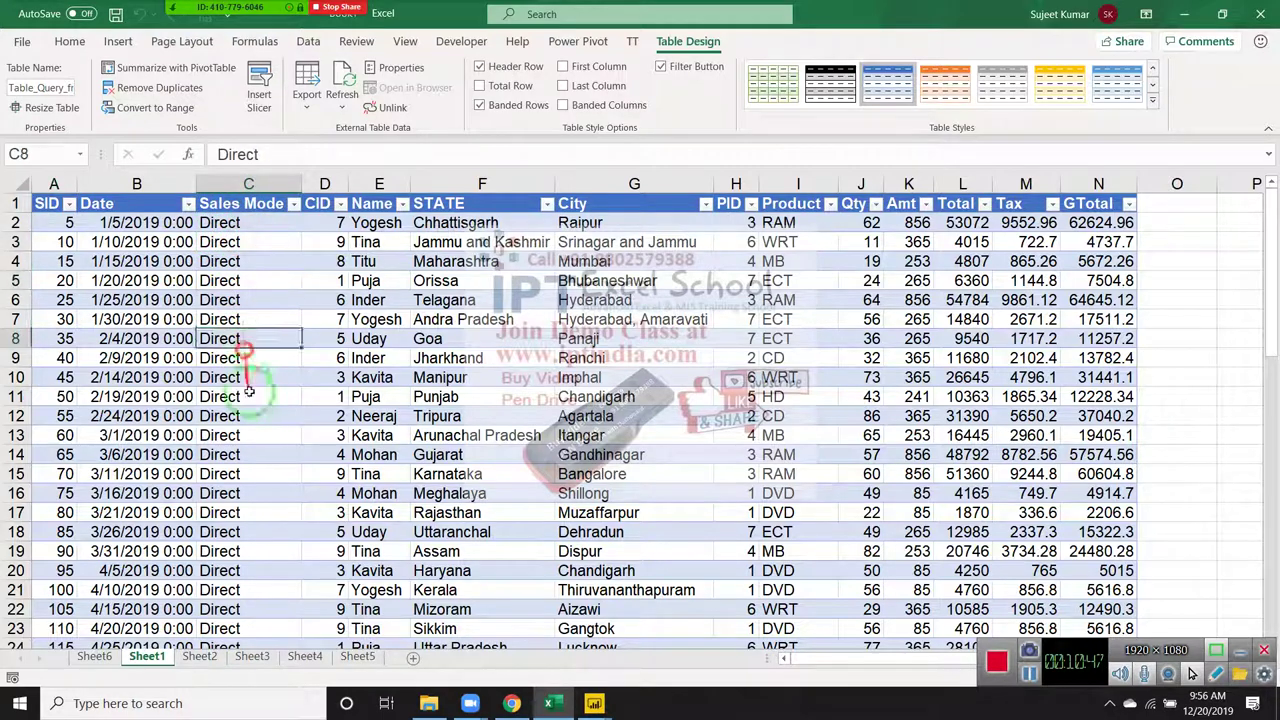
{"action": "left_click", "coordinate": [255, 474]}
{"action": "left_click", "coordinate": [258, 551]}
{"action": "left_click", "coordinate": [260, 609]}
{"action": "left_click", "coordinate": [262, 628]}
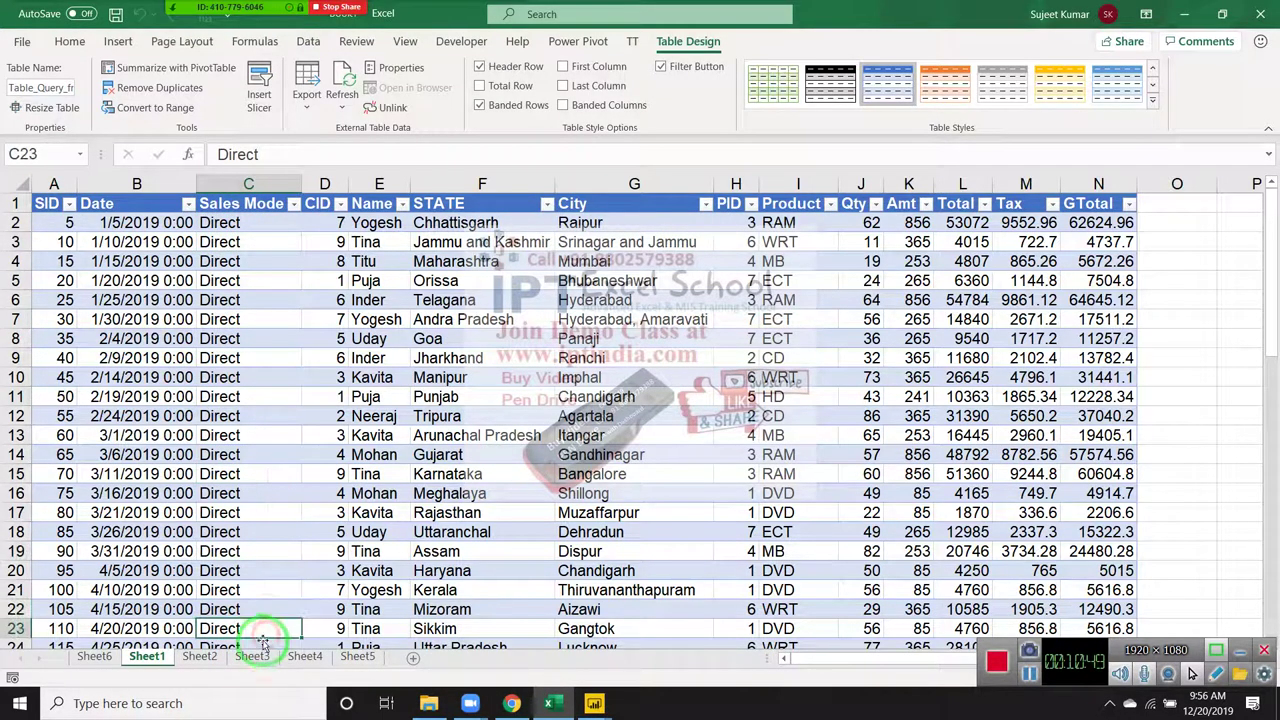
{"action": "left_click", "coordinate": [258, 609]}
{"action": "left_click", "coordinate": [258, 493]}
{"action": "left_click", "coordinate": [258, 377]}
{"action": "left_click", "coordinate": [258, 300]}
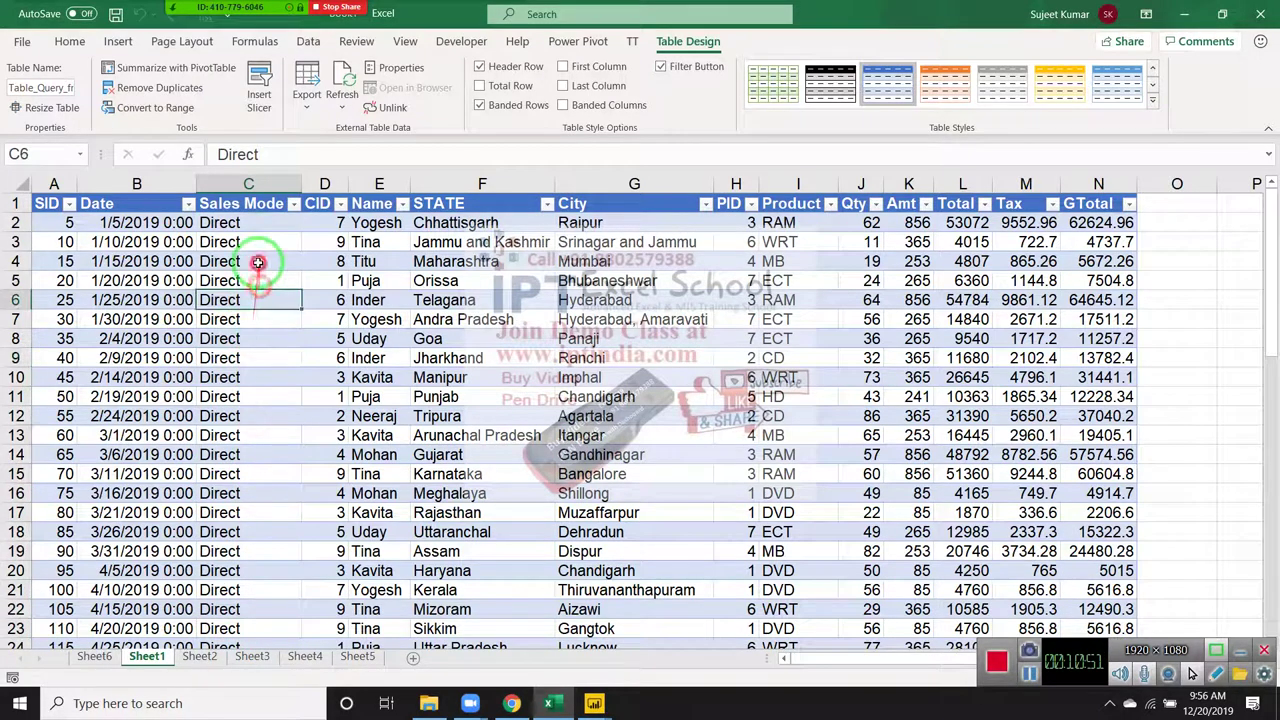
{"action": "left_click", "coordinate": [258, 262]}
{"action": "left_click", "coordinate": [257, 242]}
{"action": "left_click", "coordinate": [257, 224]}
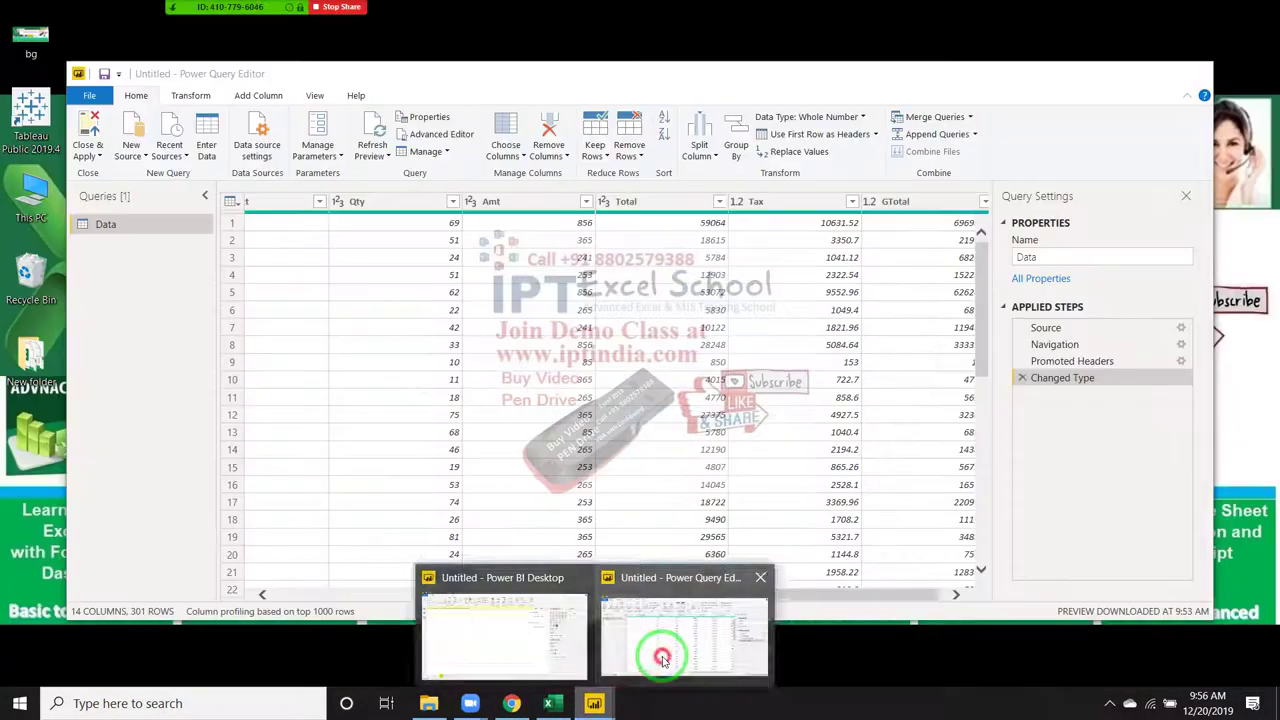
Filter the Power BI Data query's Sales Mode to Direct only, then Close & Apply
{"action": "left_click", "coordinate": [610, 668]}
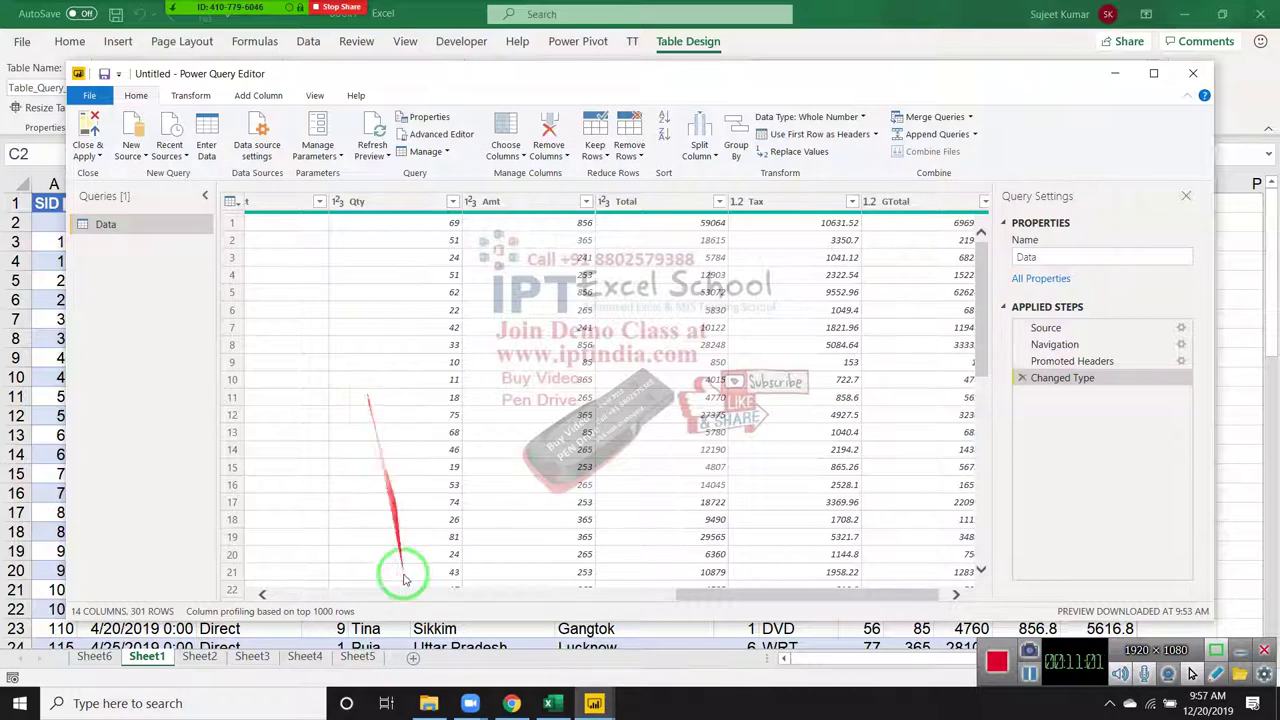
{"action": "left_click_drag", "start_coordinate": [760, 597], "coordinate": [277, 590]}
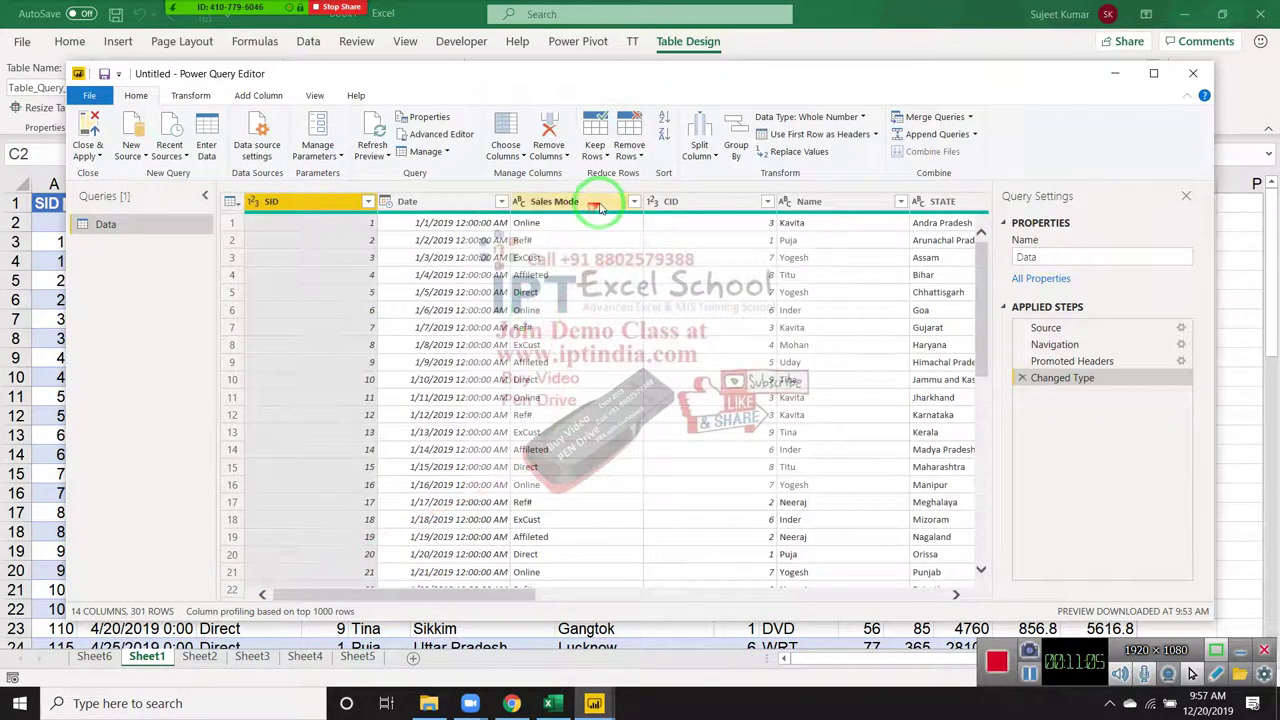
{"action": "left_click", "coordinate": [628, 205]}
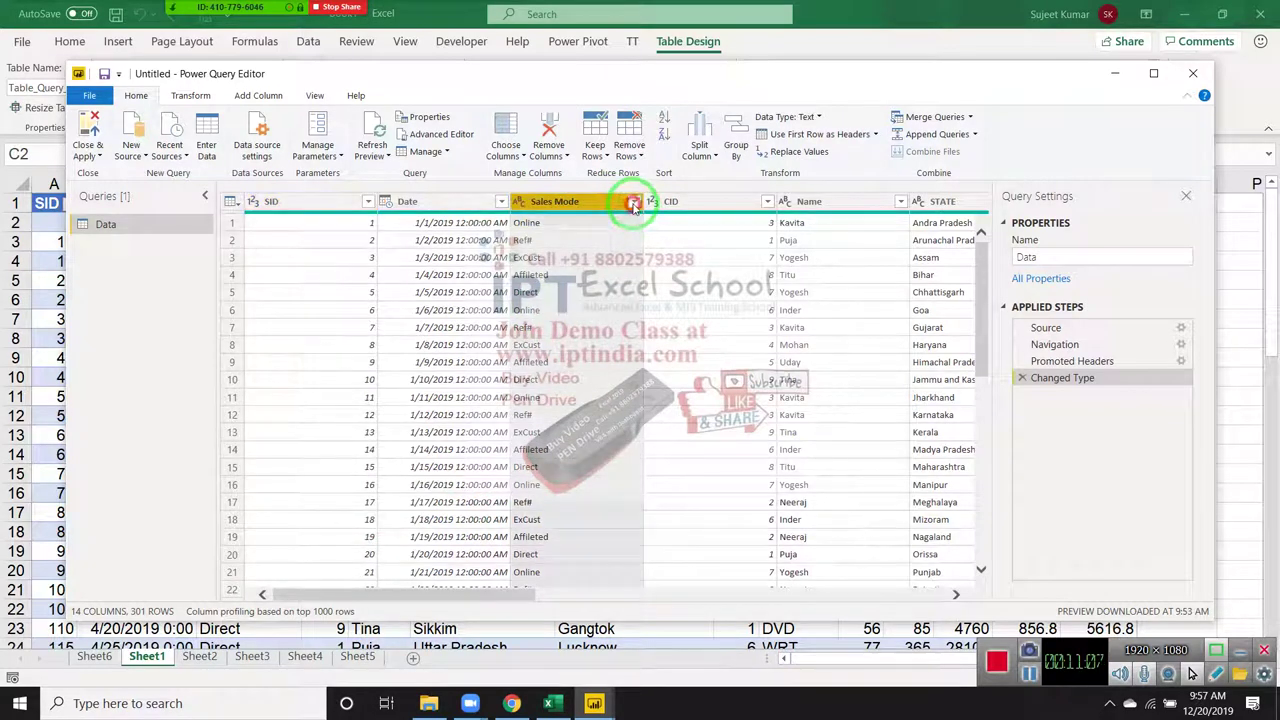
{"action": "left_click", "coordinate": [633, 203]}
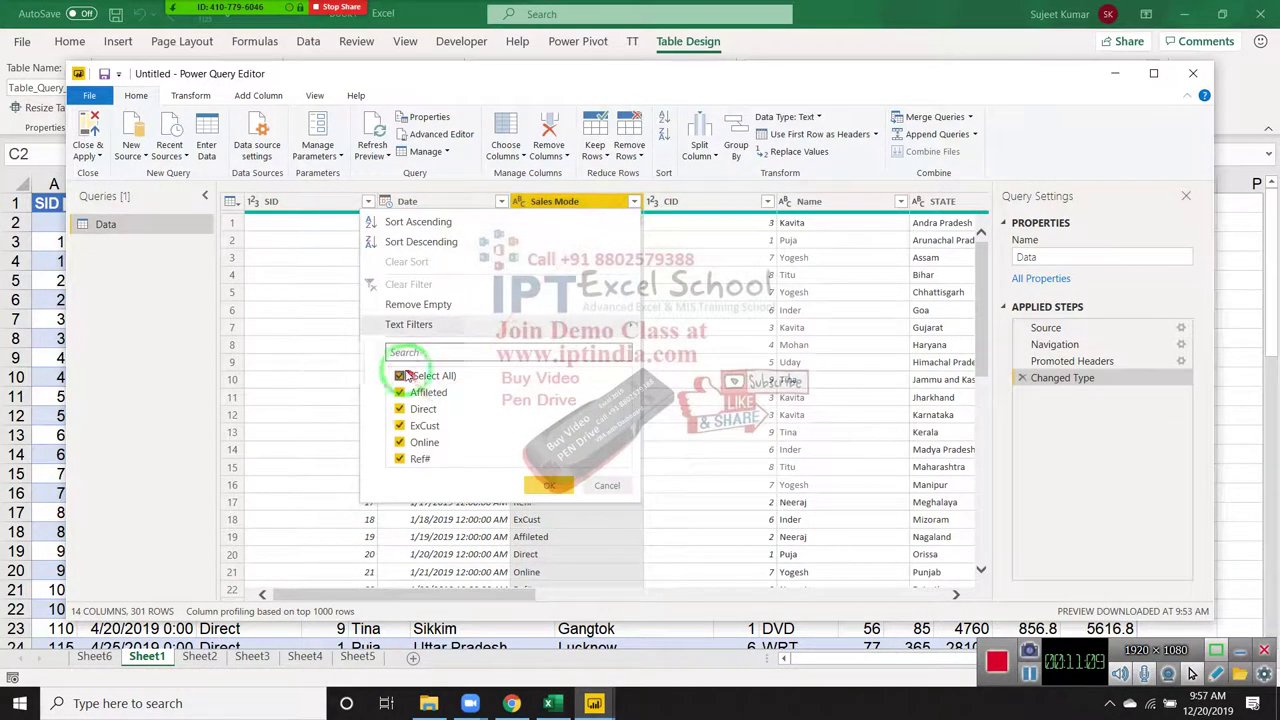
{"action": "left_click", "coordinate": [401, 376]}
{"action": "left_click", "coordinate": [400, 409]}
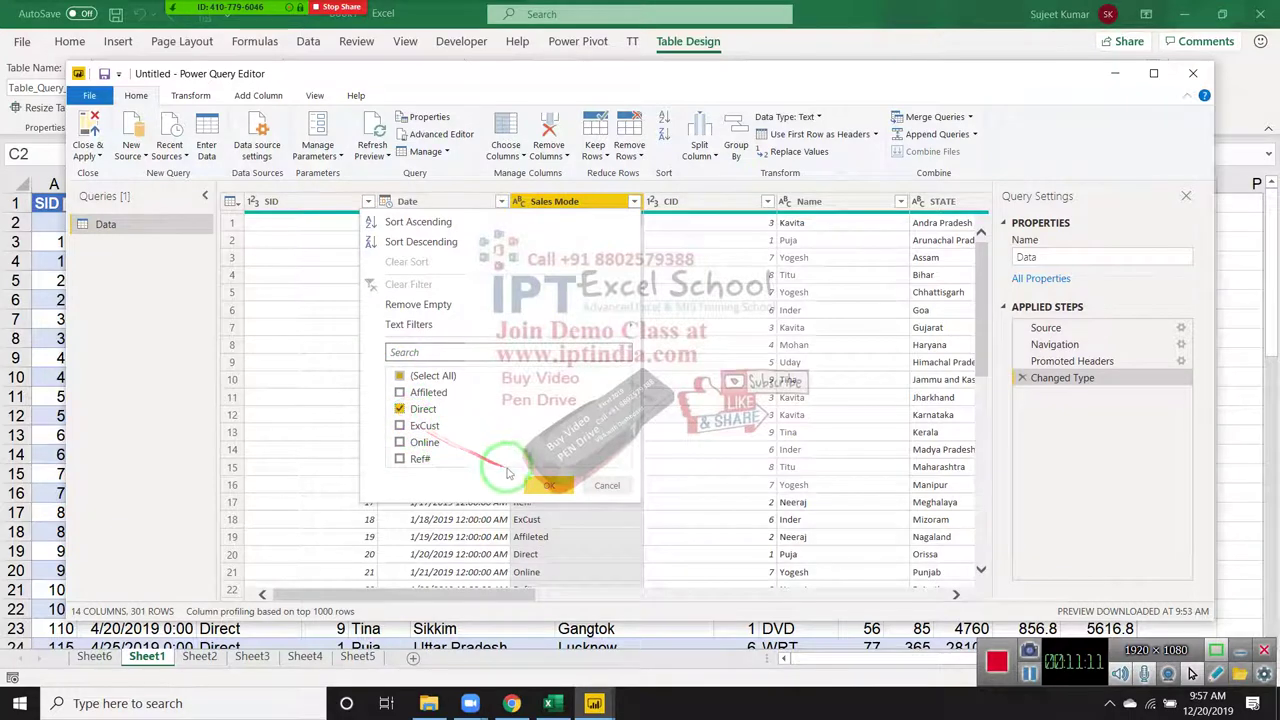
{"action": "left_click", "coordinate": [540, 487]}
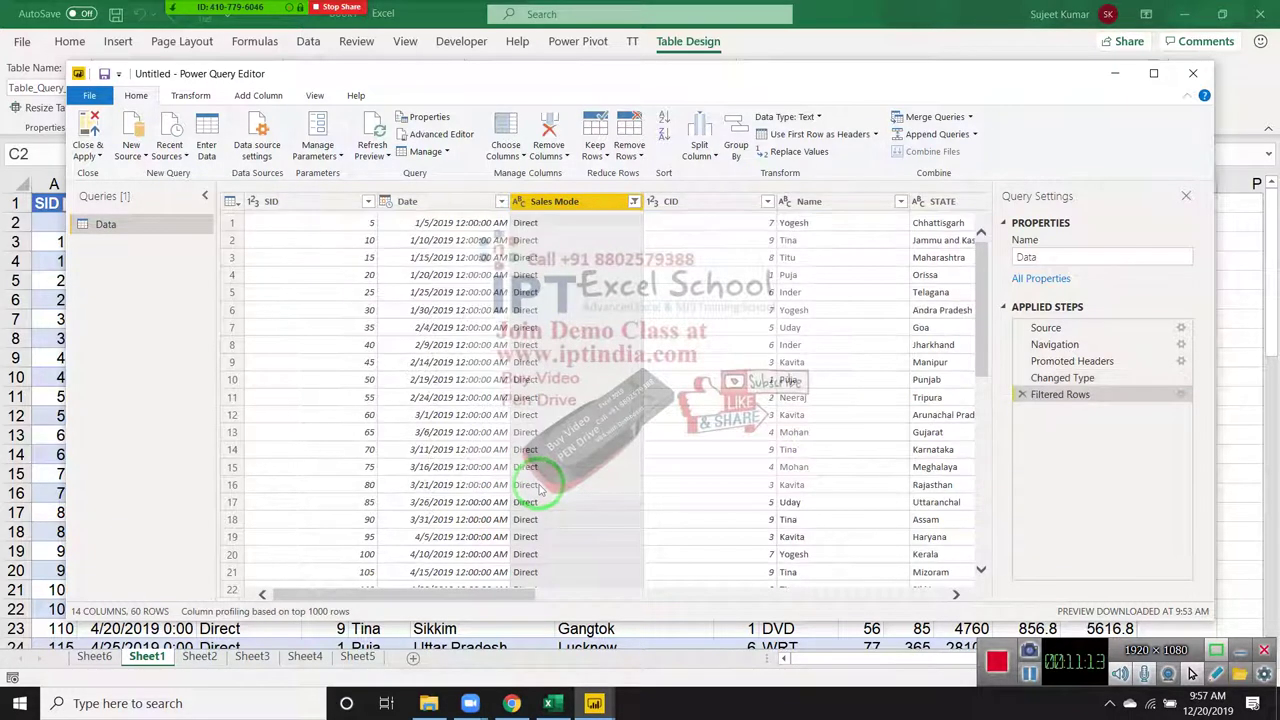
{"action": "left_click_drag", "start_coordinate": [440, 310], "coordinate": [233, 293]}
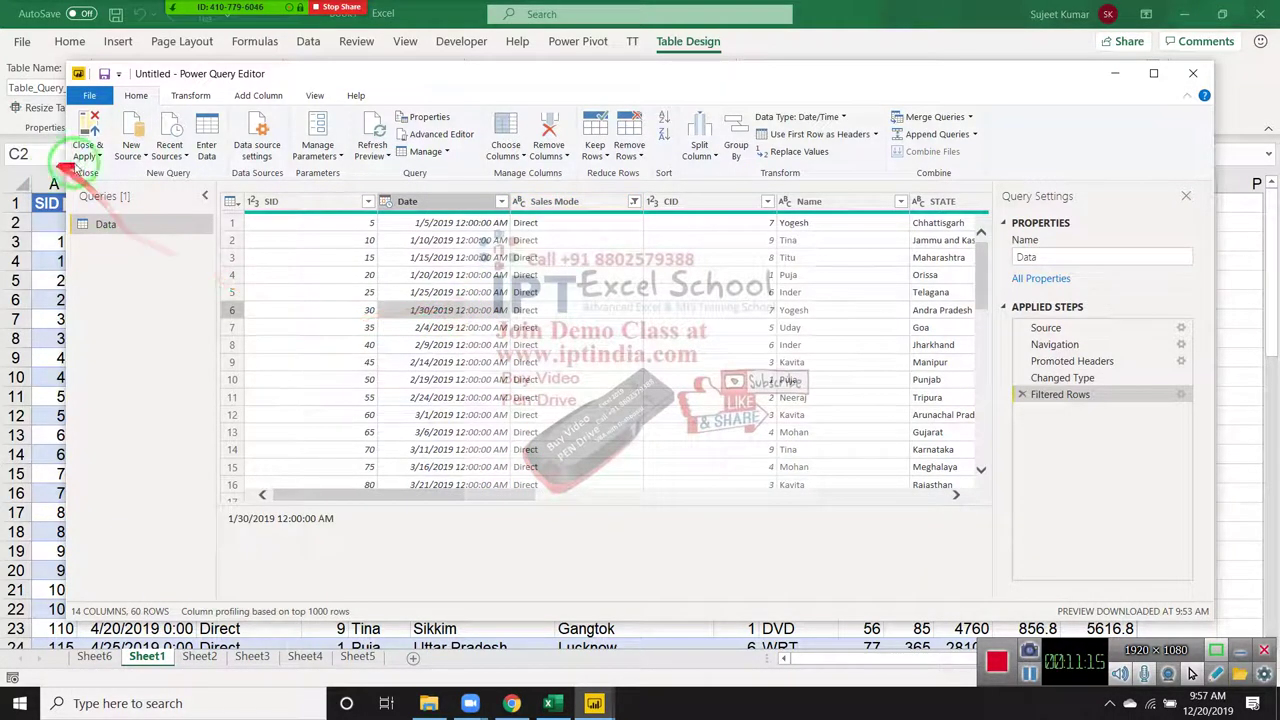
{"action": "left_click", "coordinate": [88, 135]}
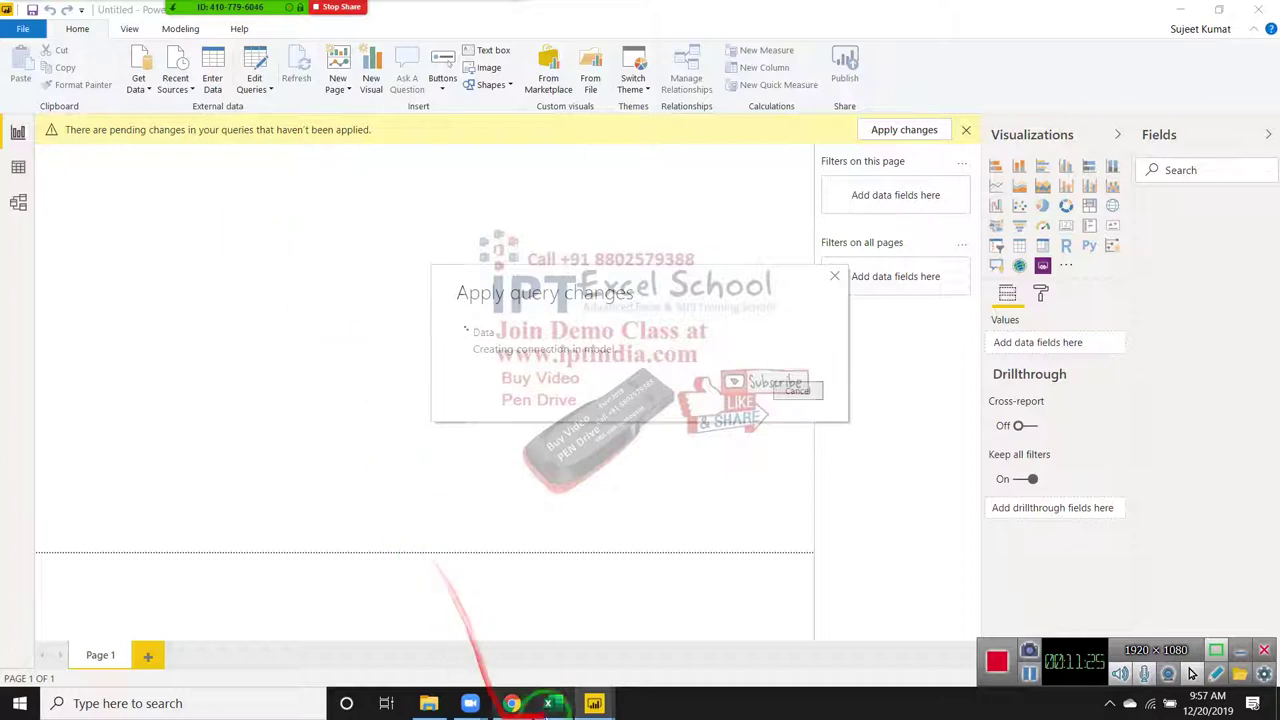
Launch Excel's Power Query Editor from Sheet6's Data table, then return to the Power BI report
{"action": "left_click", "coordinate": [548, 703]}
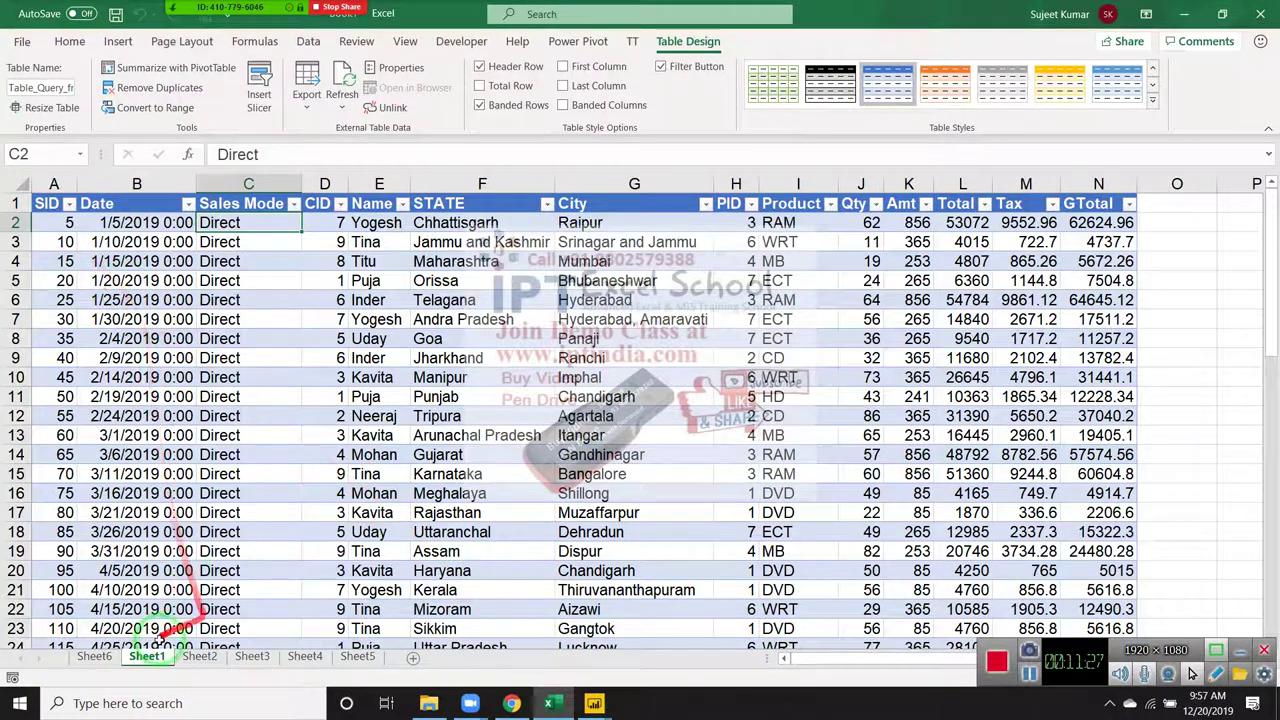
{"action": "left_click", "coordinate": [94, 656]}
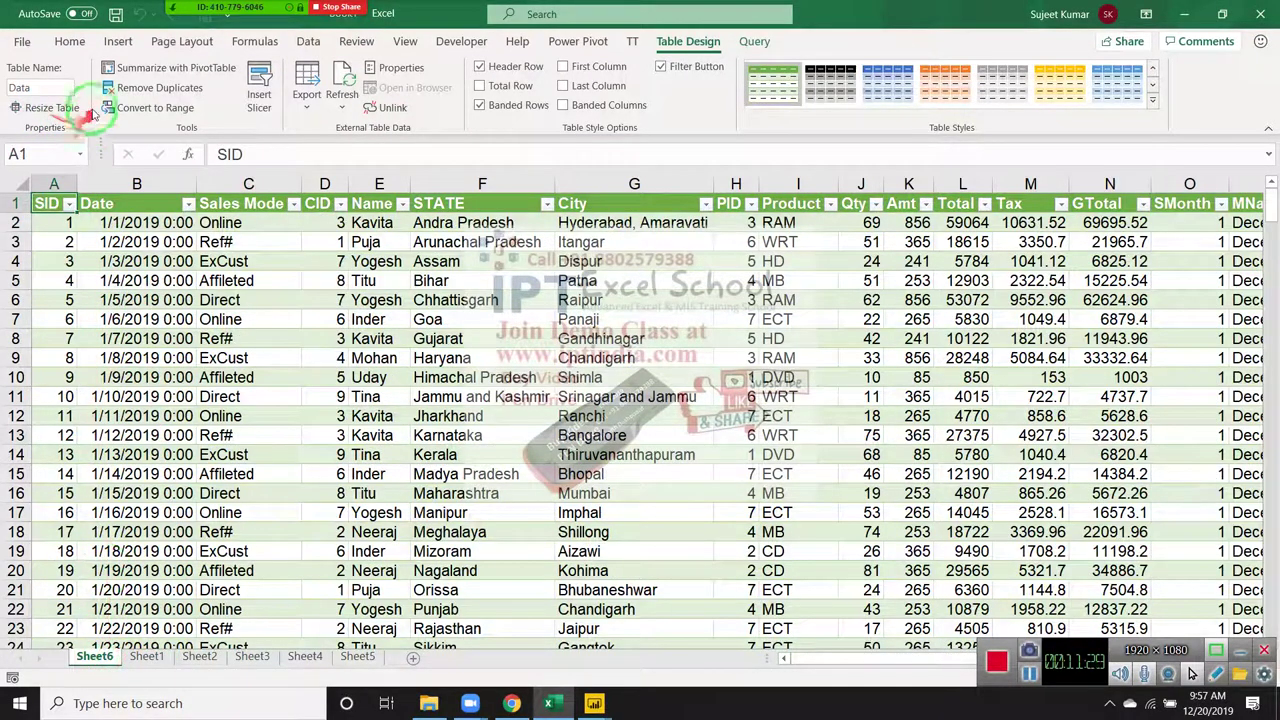
{"action": "left_click", "coordinate": [140, 336]}
{"action": "left_click", "coordinate": [105, 242]}
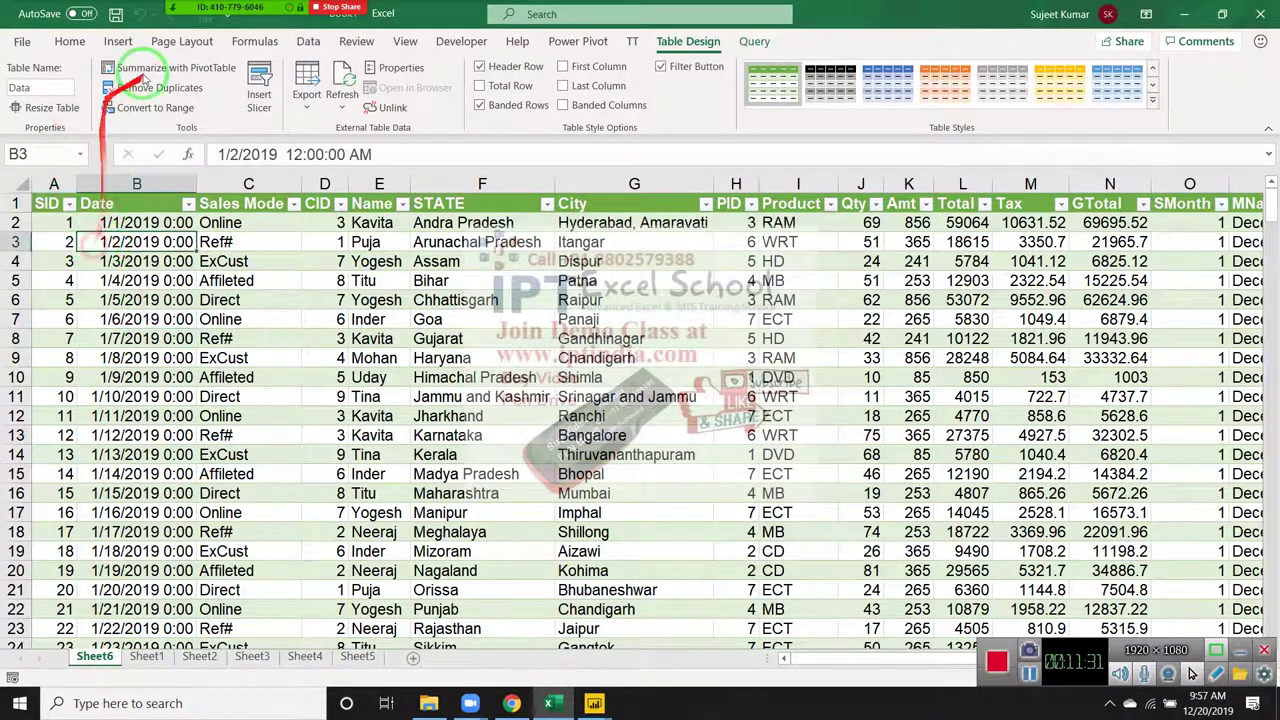
{"action": "left_click", "coordinate": [308, 41]}
{"action": "left_click", "coordinate": [23, 100]}
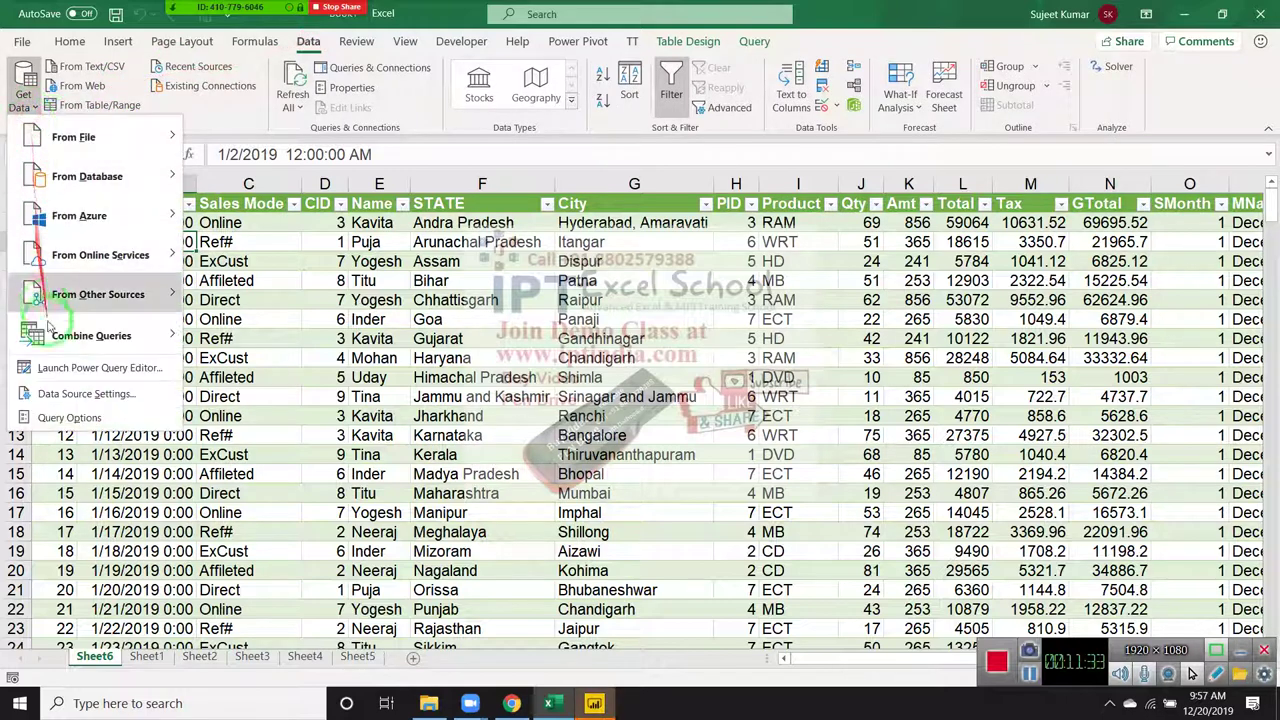
{"action": "left_click", "coordinate": [62, 358]}
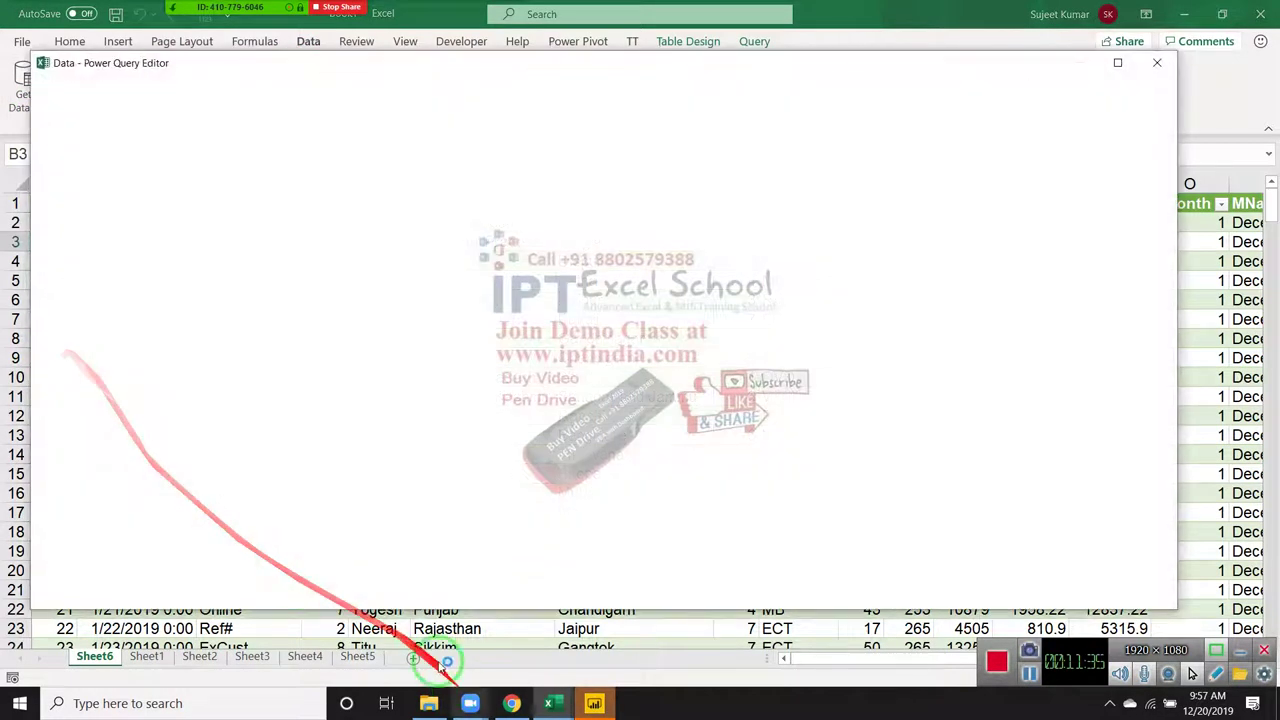
{"action": "left_click", "coordinate": [596, 703]}
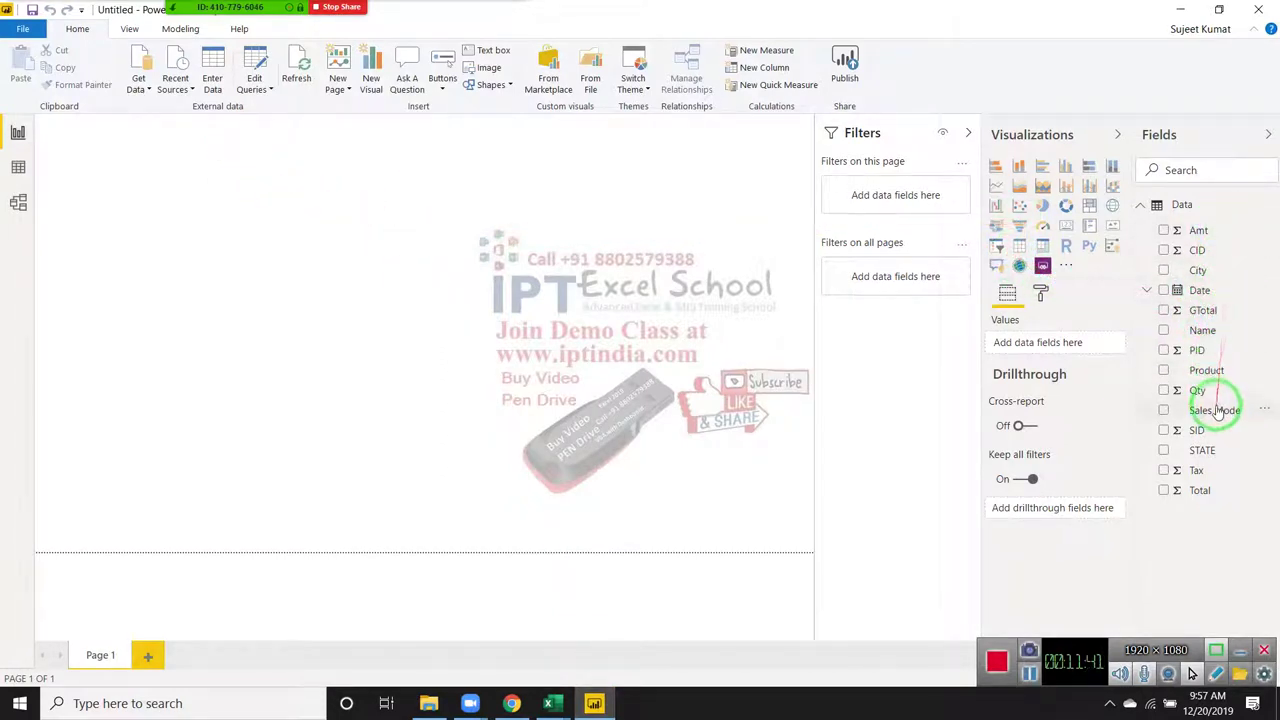
Build a table visual of Sales Mode and Qty, showing Direct with Qty 2881
{"action": "left_click_drag", "start_coordinate": [1198, 400], "coordinate": [445, 278]}
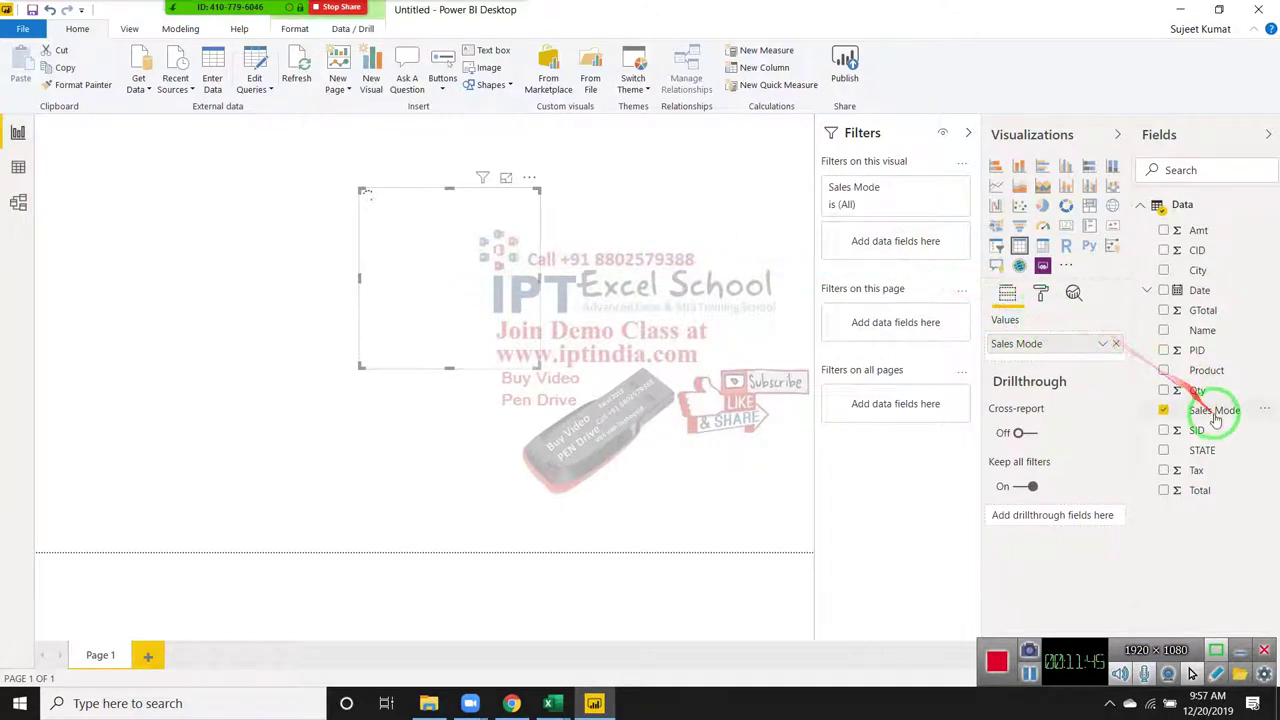
{"action": "mouse_move", "coordinate": [1201, 398]}
{"action": "left_mouse_down"}
{"action": "mouse_move", "coordinate": [527, 300]}
{"action": "mouse_move", "coordinate": [562, 298]}
{"action": "left_mouse_up"}
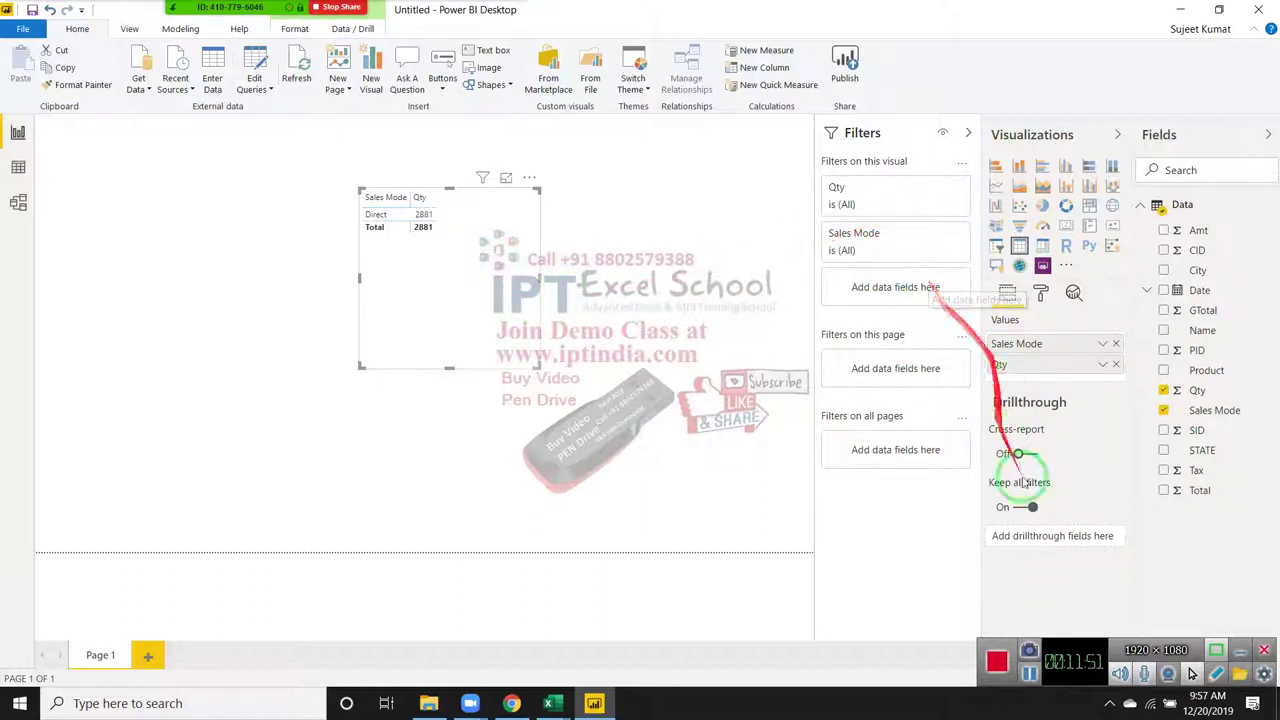
{"action": "left_click", "coordinate": [914, 207]}
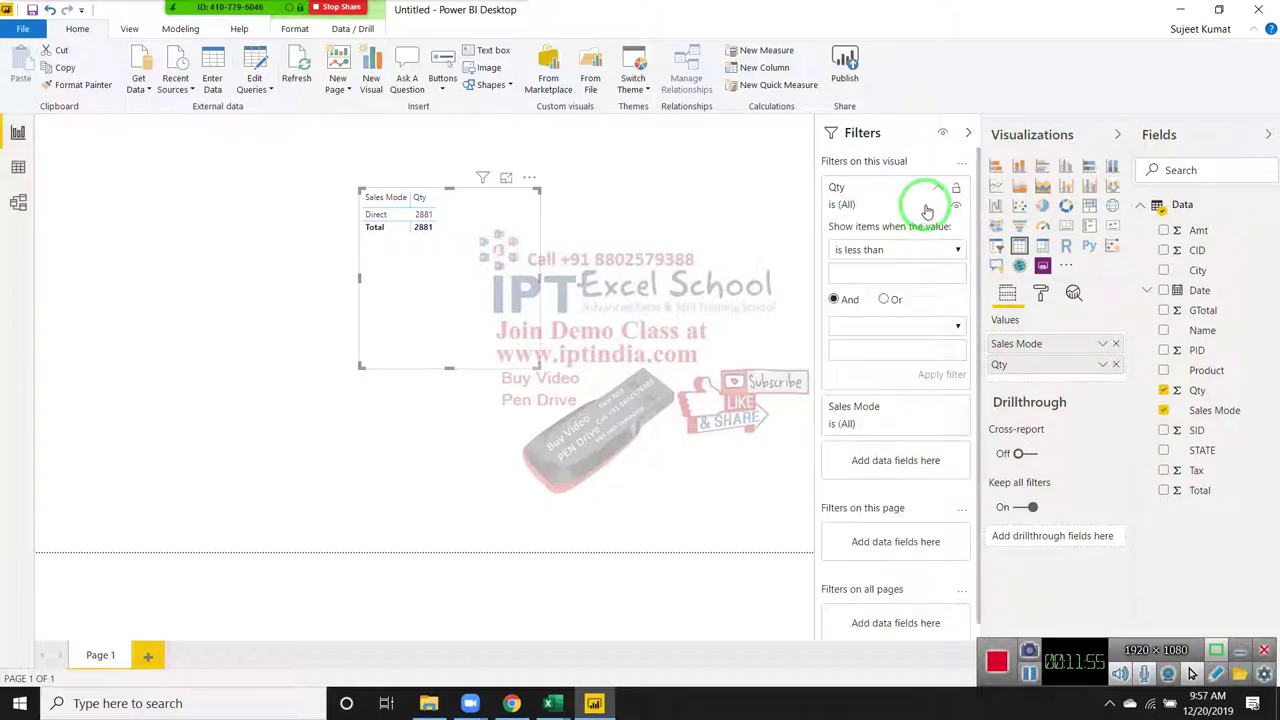
{"action": "left_click", "coordinate": [748, 282]}
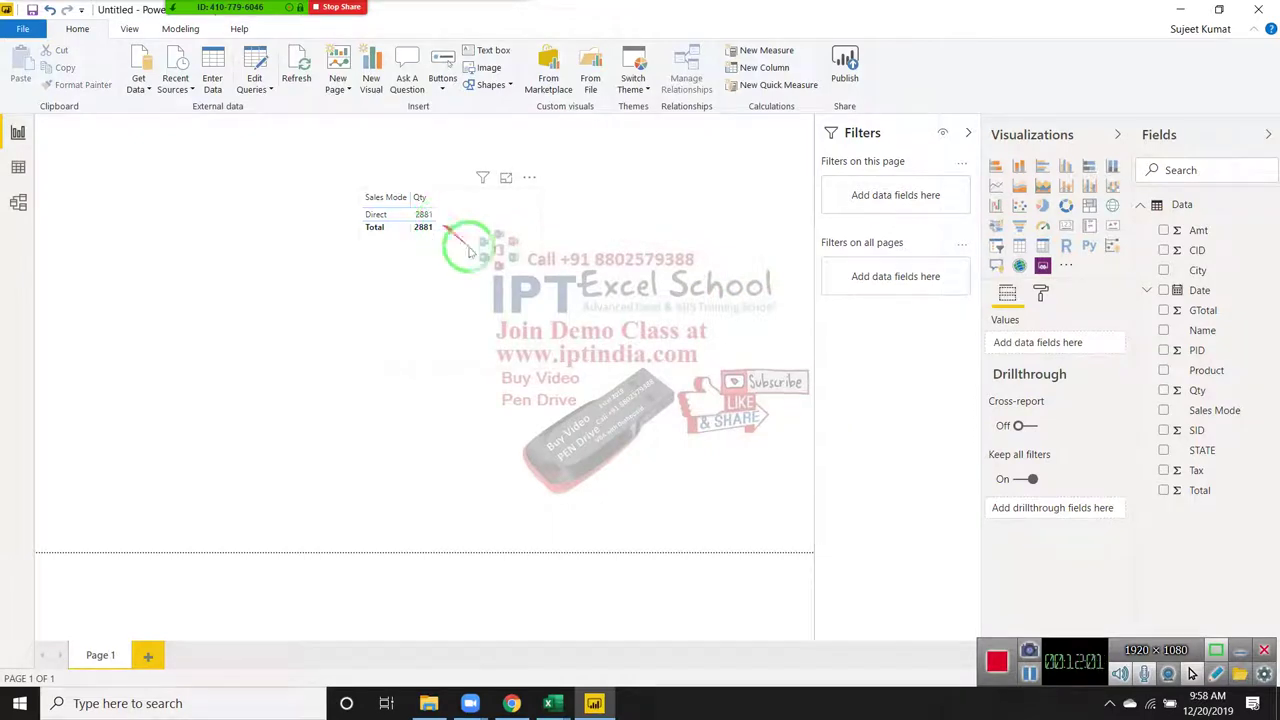
In Excel's query editor, filter Sales Mode to Direct only and Close & Load the 60 rows
{"action": "left_click", "coordinate": [572, 704]}
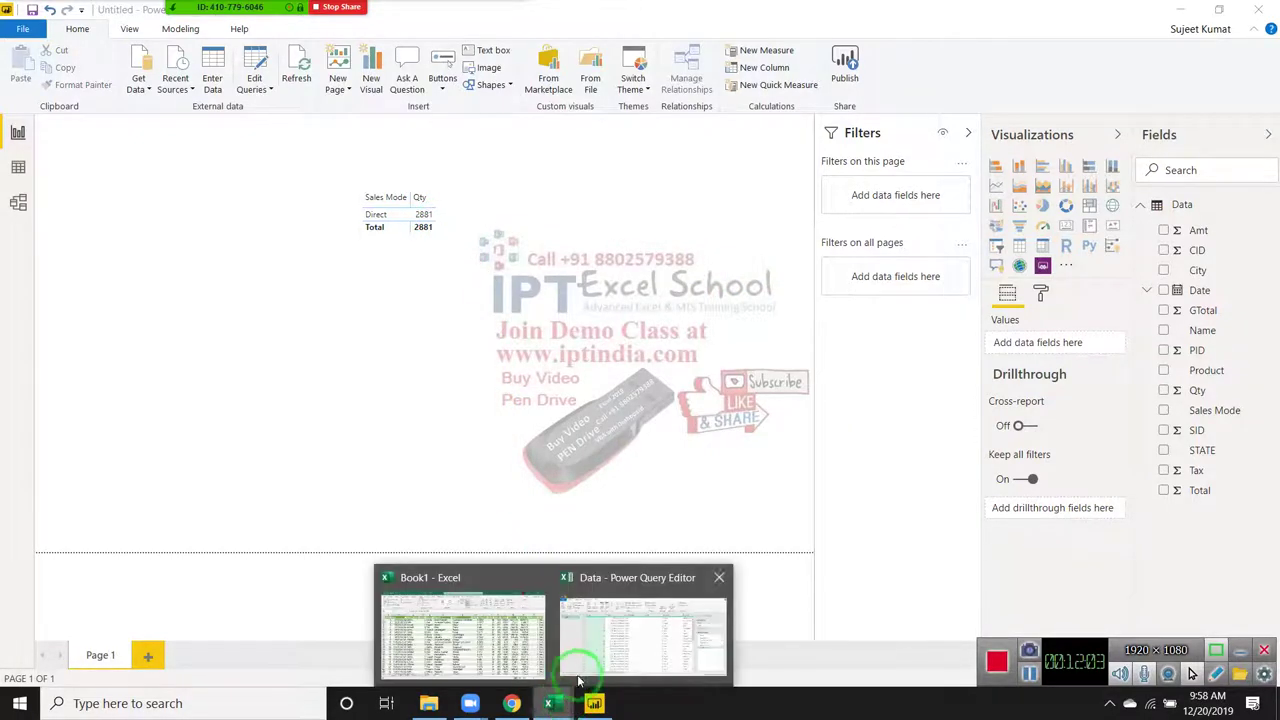
{"action": "left_click", "coordinate": [586, 651]}
{"action": "left_click", "coordinate": [549, 262]}
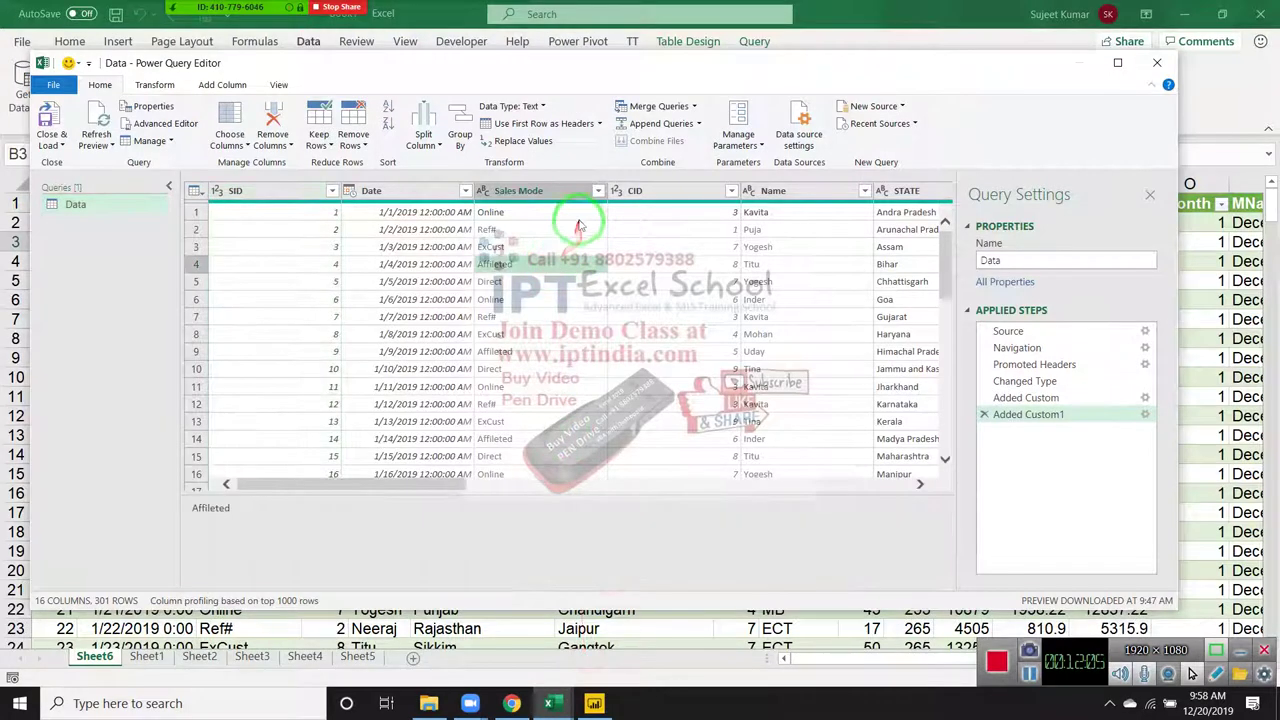
{"action": "left_click", "coordinate": [595, 193]}
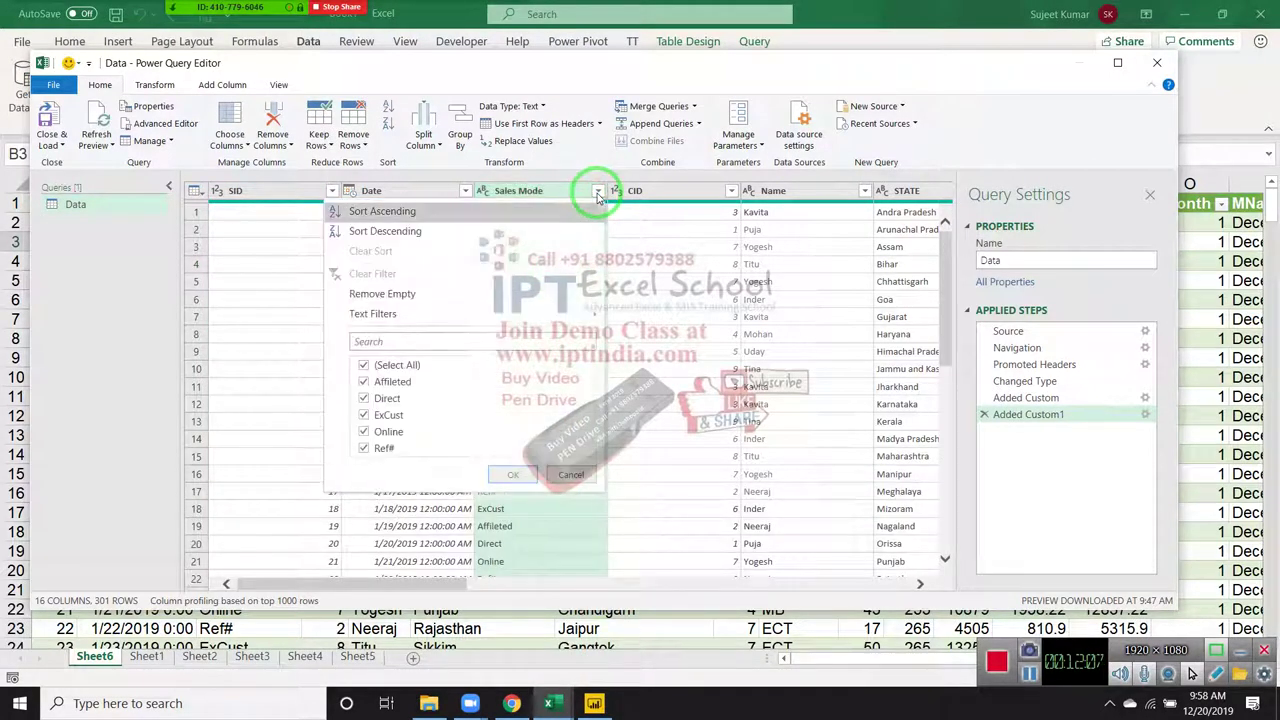
{"action": "left_click", "coordinate": [357, 343]}
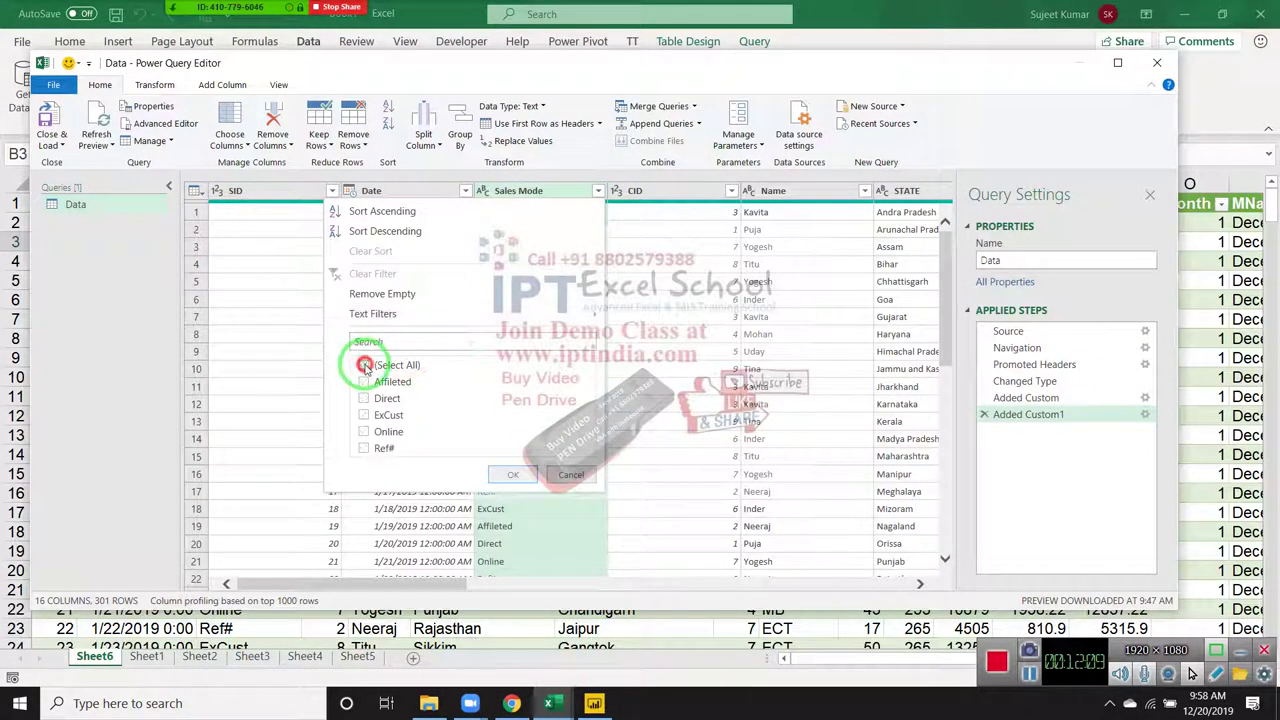
{"action": "left_click", "coordinate": [365, 364]}
{"action": "left_click", "coordinate": [365, 398]}
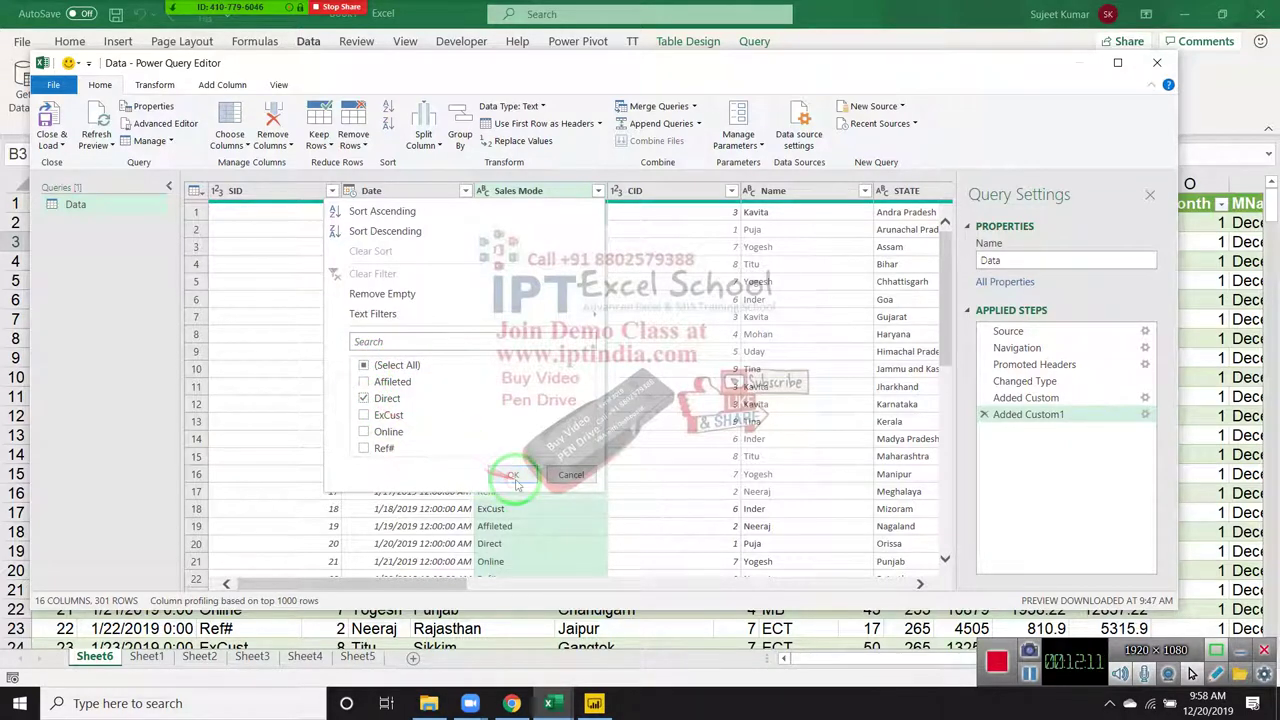
{"action": "left_click", "coordinate": [512, 474]}
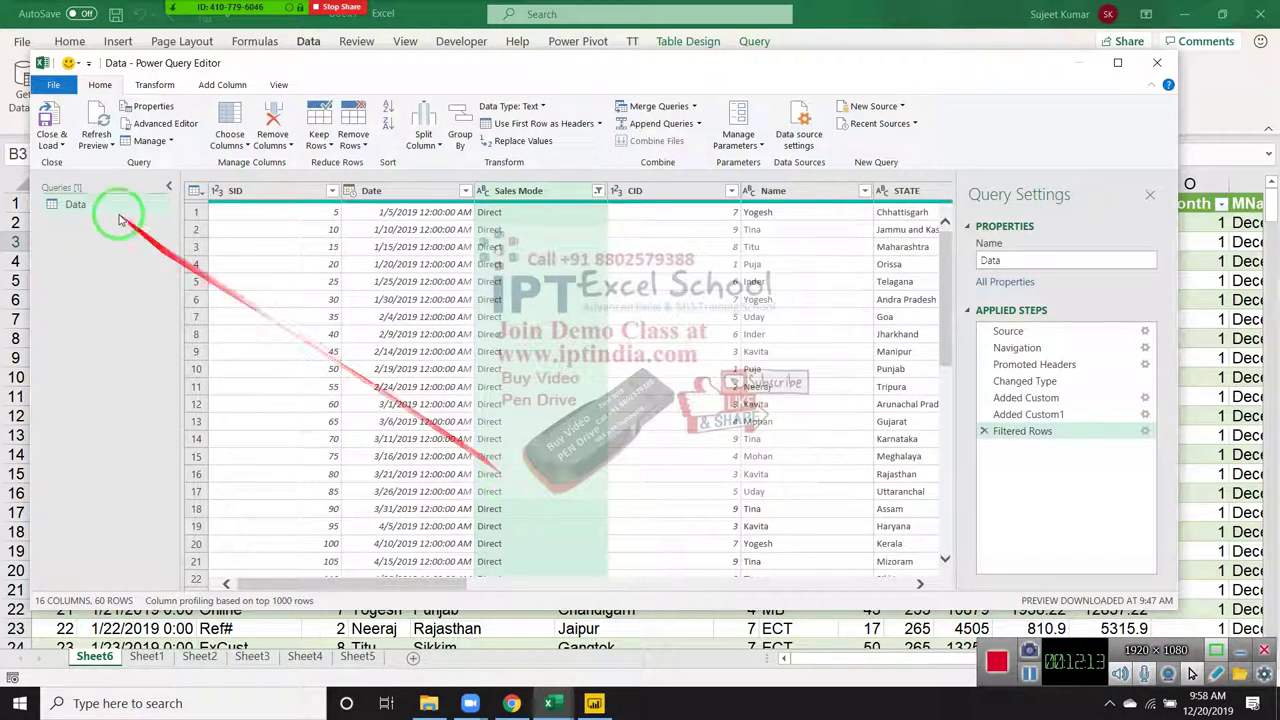
{"action": "left_click", "coordinate": [58, 128]}
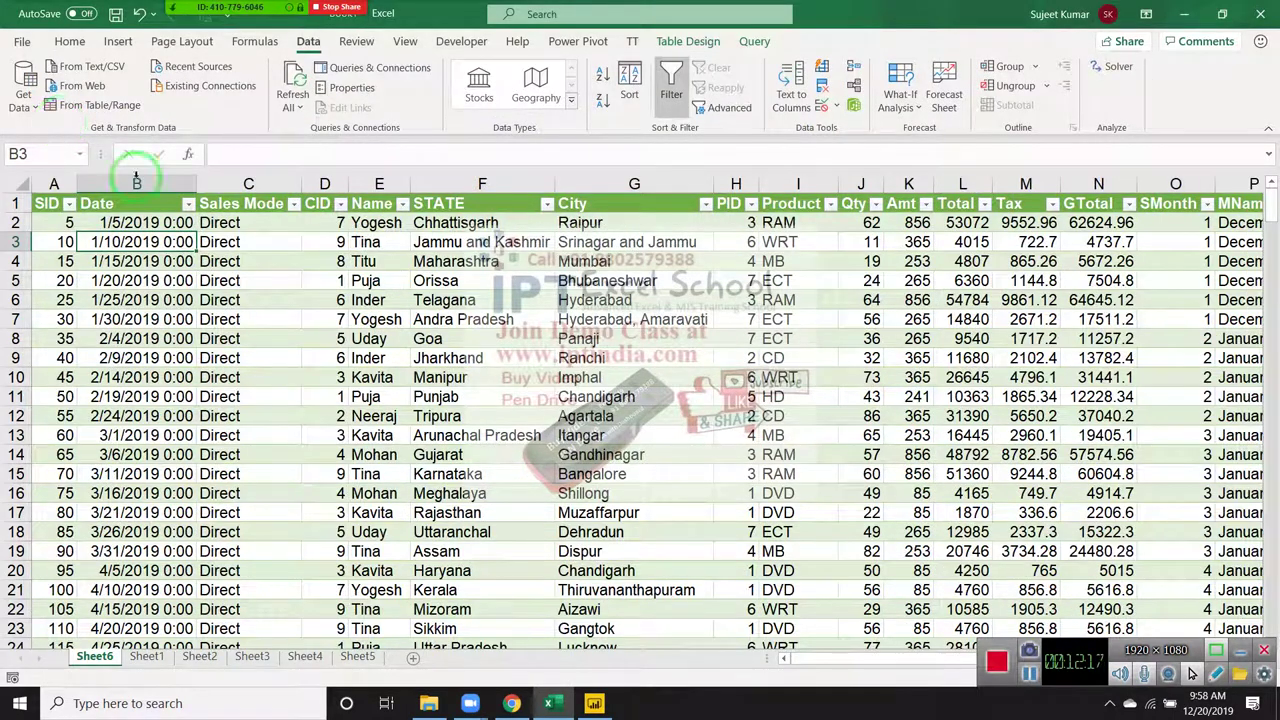
Compare the Direct table on Sheet1 with the loaded query results on Sheet6
{"action": "scroll", "coordinate": [250, 390], "scroll_direction": "down", "scroll_amount": 7}
{"action": "scroll", "coordinate": [250, 390], "scroll_direction": "down", "scroll_amount": 4}
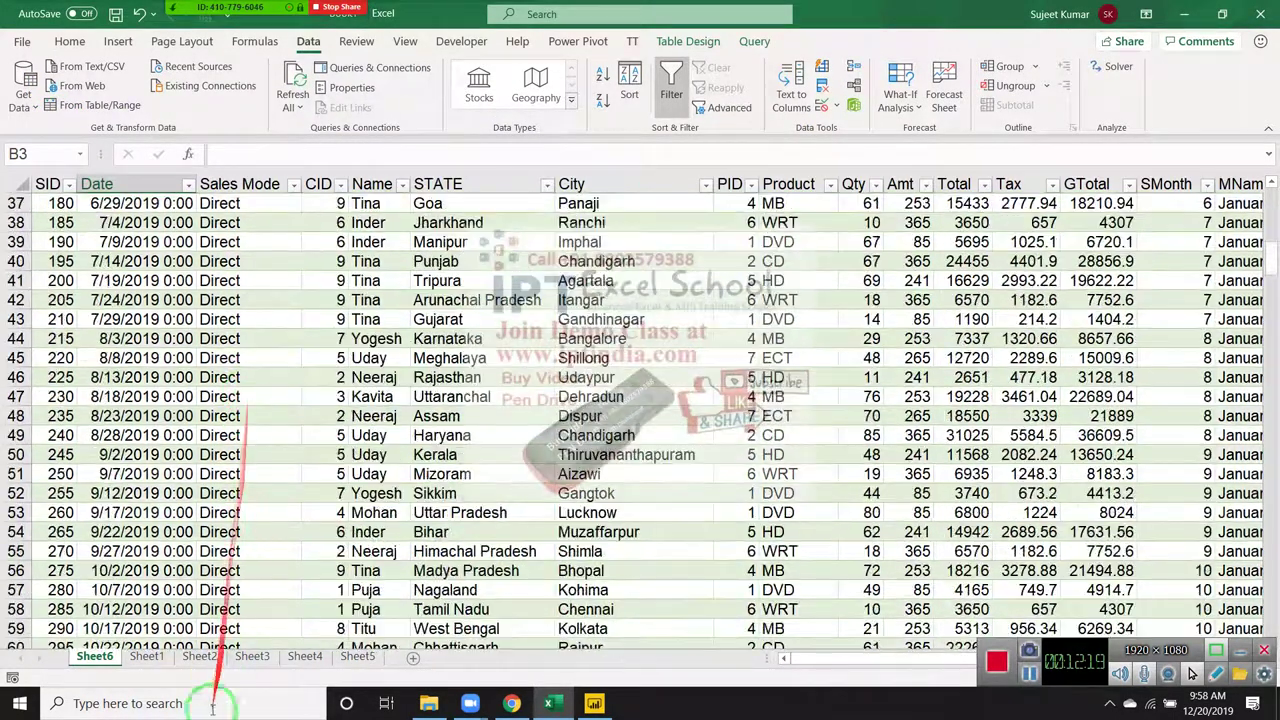
{"action": "left_click", "coordinate": [150, 657]}
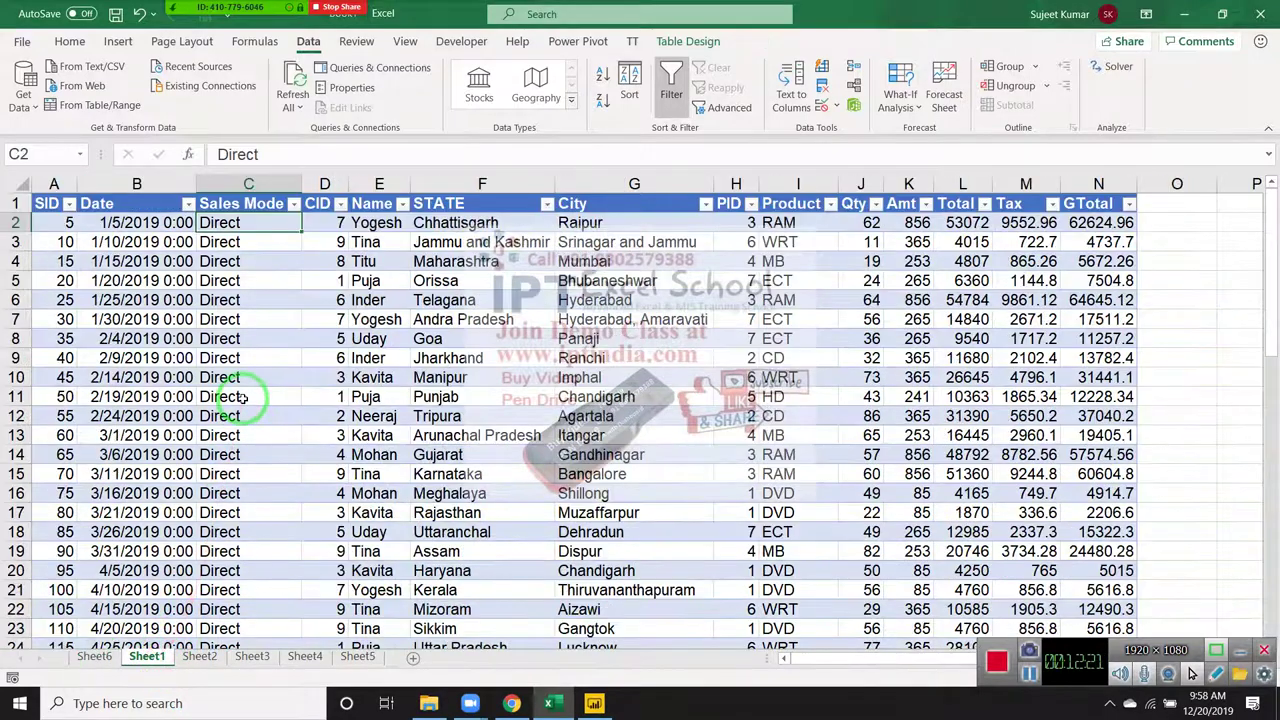
{"action": "left_click", "coordinate": [94, 657]}
{"action": "left_click", "coordinate": [147, 657]}
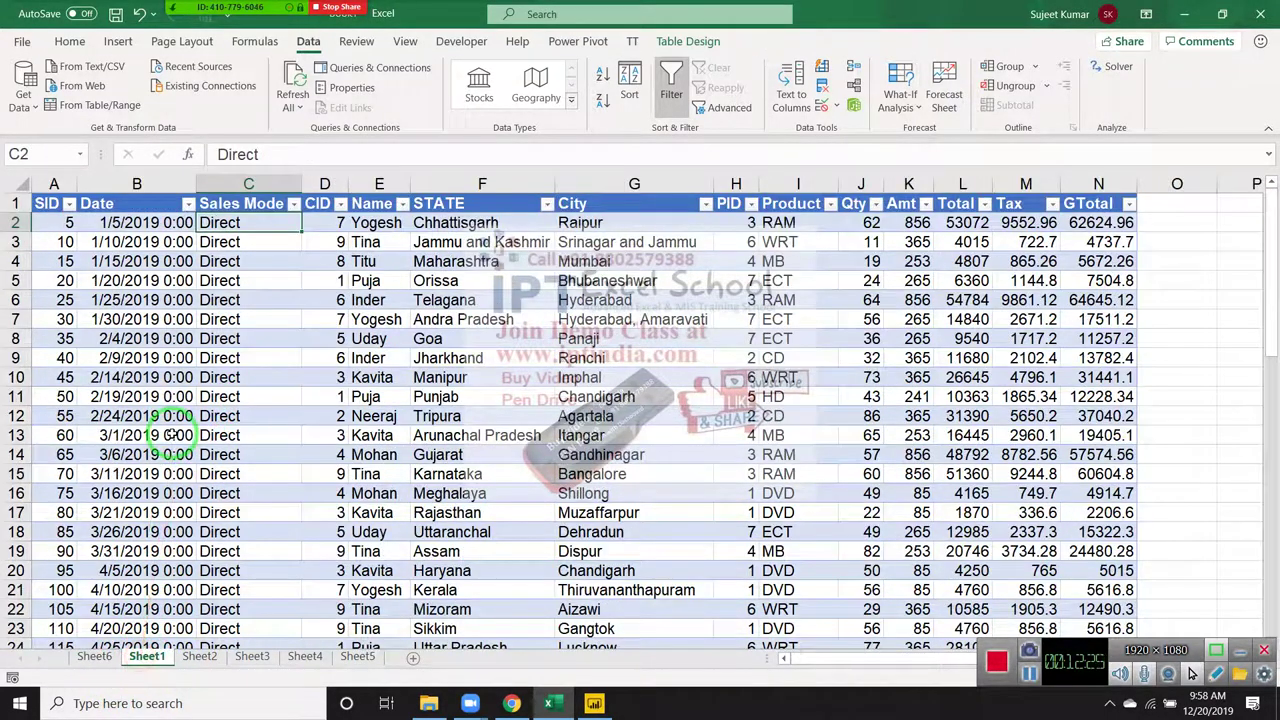
{"action": "left_click", "coordinate": [95, 657]}
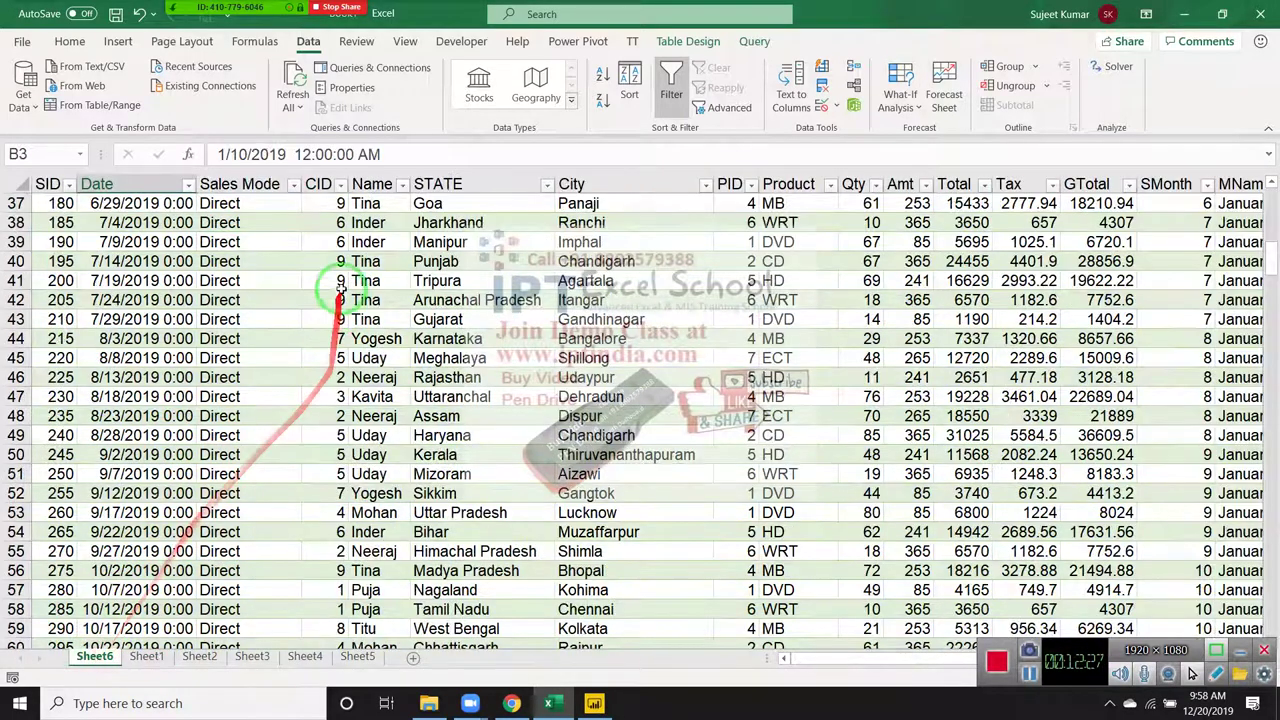
{"action": "left_click", "coordinate": [278, 242]}
{"action": "scroll", "coordinate": [275, 290], "scroll_direction": "down", "scroll_amount": 6}
{"action": "scroll", "coordinate": [275, 290], "scroll_direction": "down", "scroll_amount": 7}
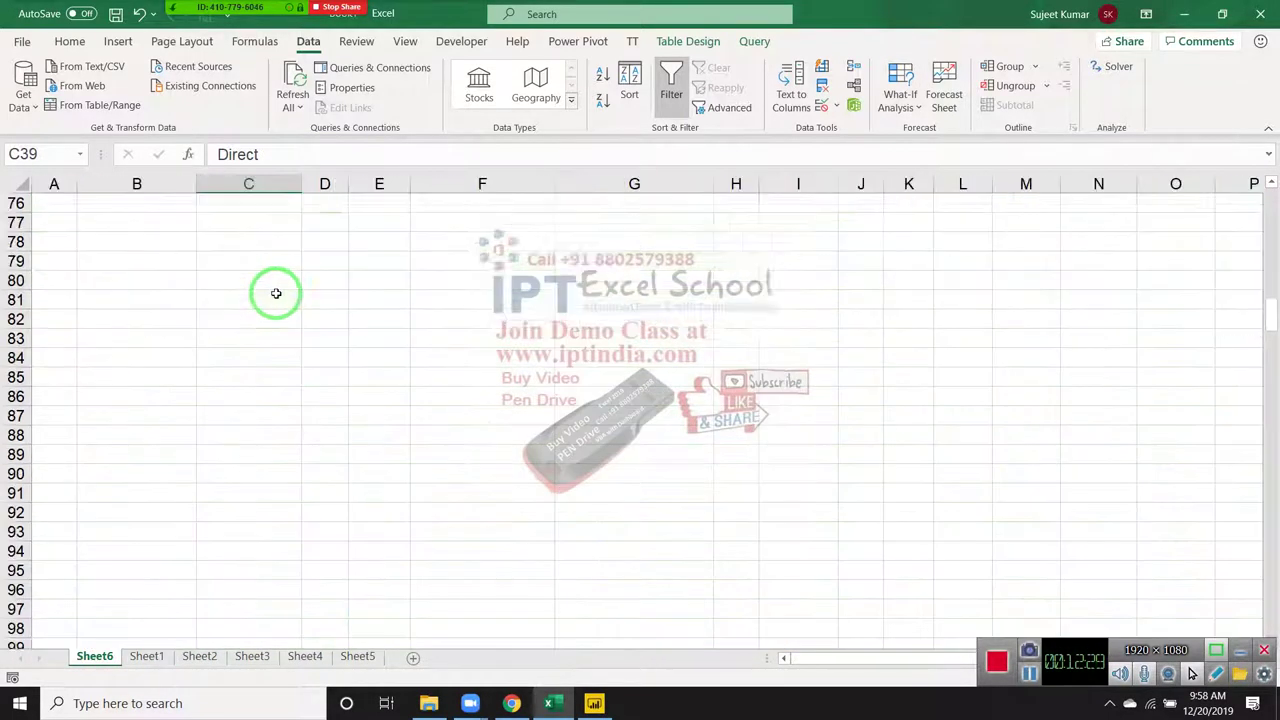
{"action": "scroll", "coordinate": [274, 291], "scroll_direction": "up", "scroll_amount": 6}
{"action": "scroll", "coordinate": [275, 290], "scroll_direction": "up", "scroll_amount": 11}
{"action": "scroll", "coordinate": [285, 265], "scroll_direction": "up", "scroll_amount": 6}
{"action": "scroll", "coordinate": [288, 258], "scroll_direction": "up", "scroll_amount": 2}
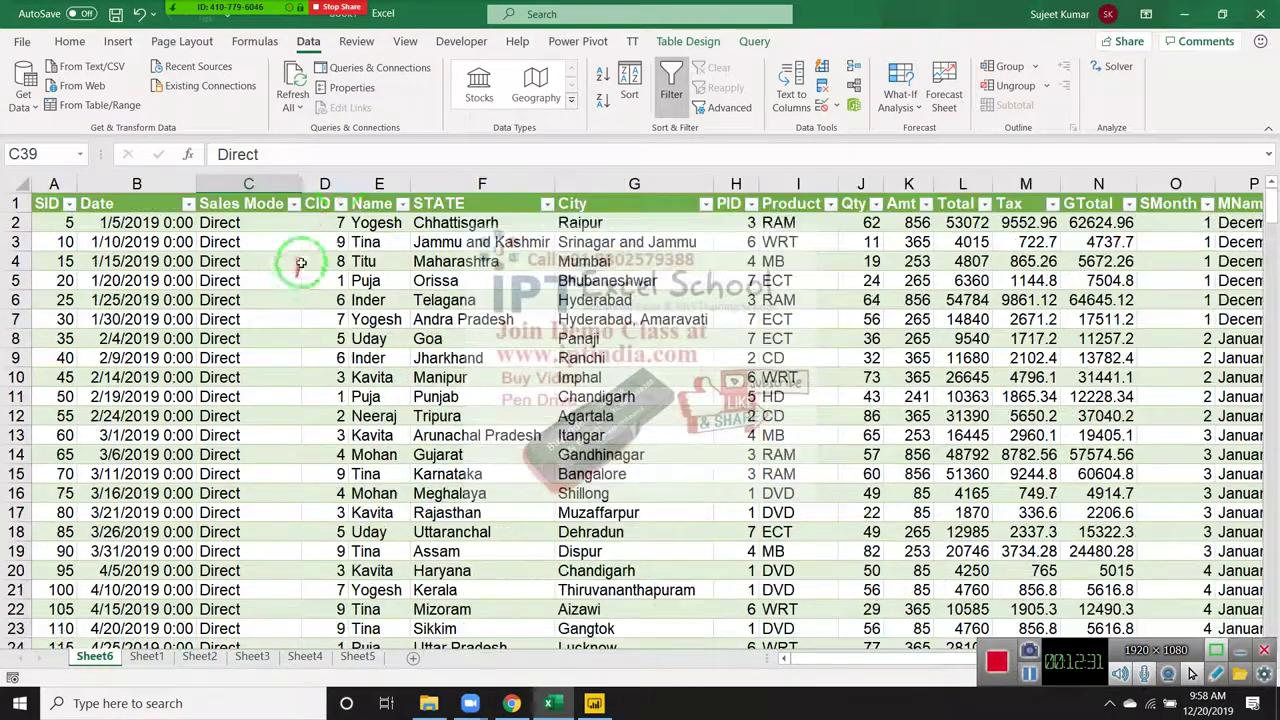
In Queries & Connections, open the Data query in the editor, close it, then open Data's Properties
{"action": "left_click", "coordinate": [345, 67]}
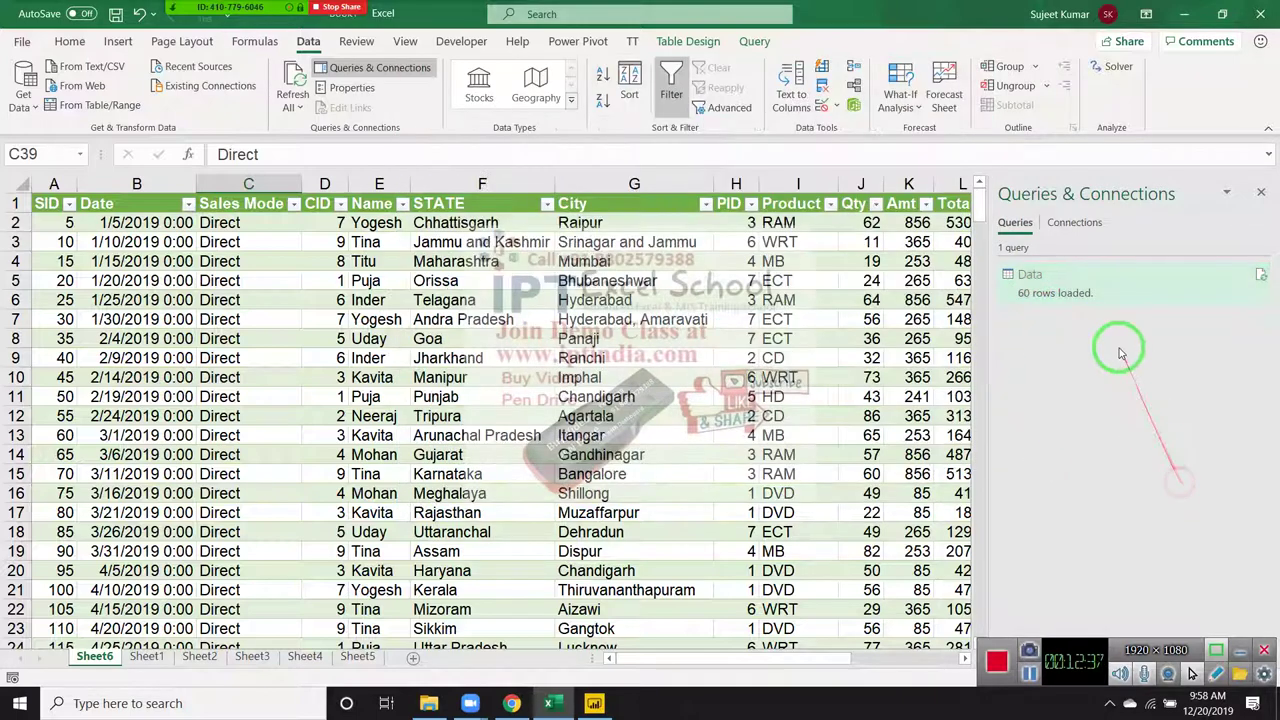
{"action": "double_click", "coordinate": [1100, 289]}
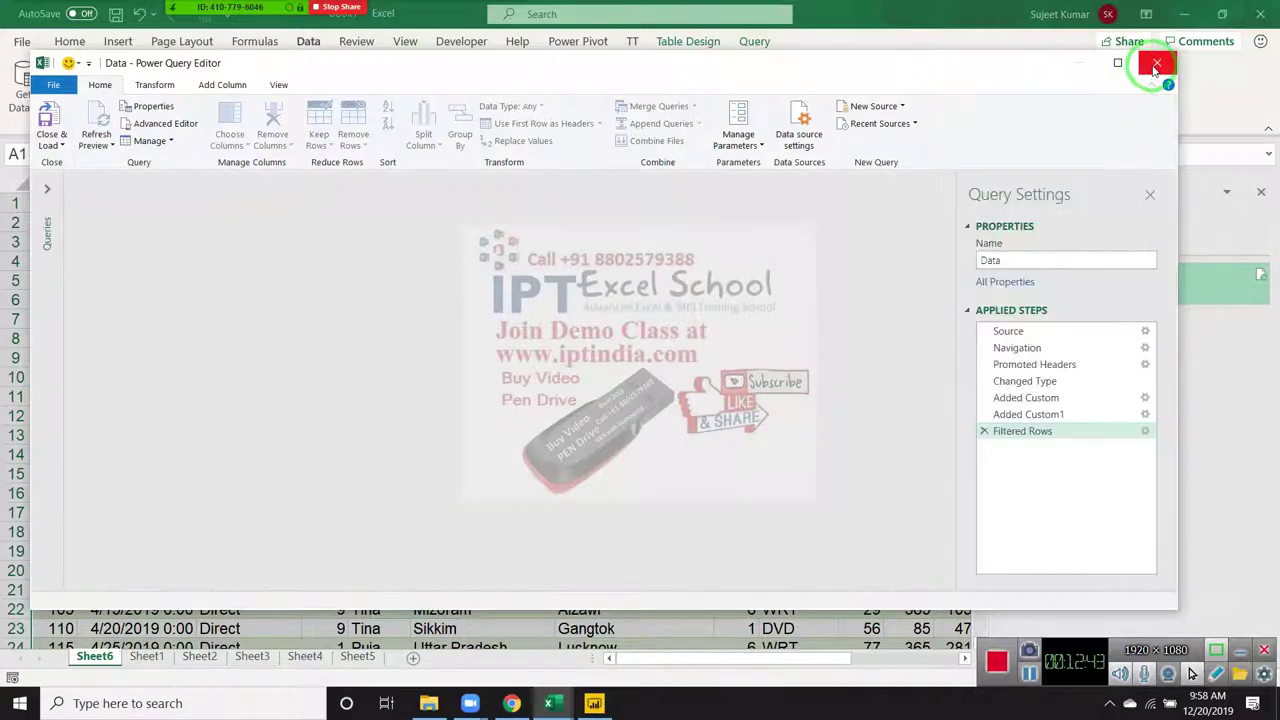
{"action": "left_click", "coordinate": [1156, 66]}
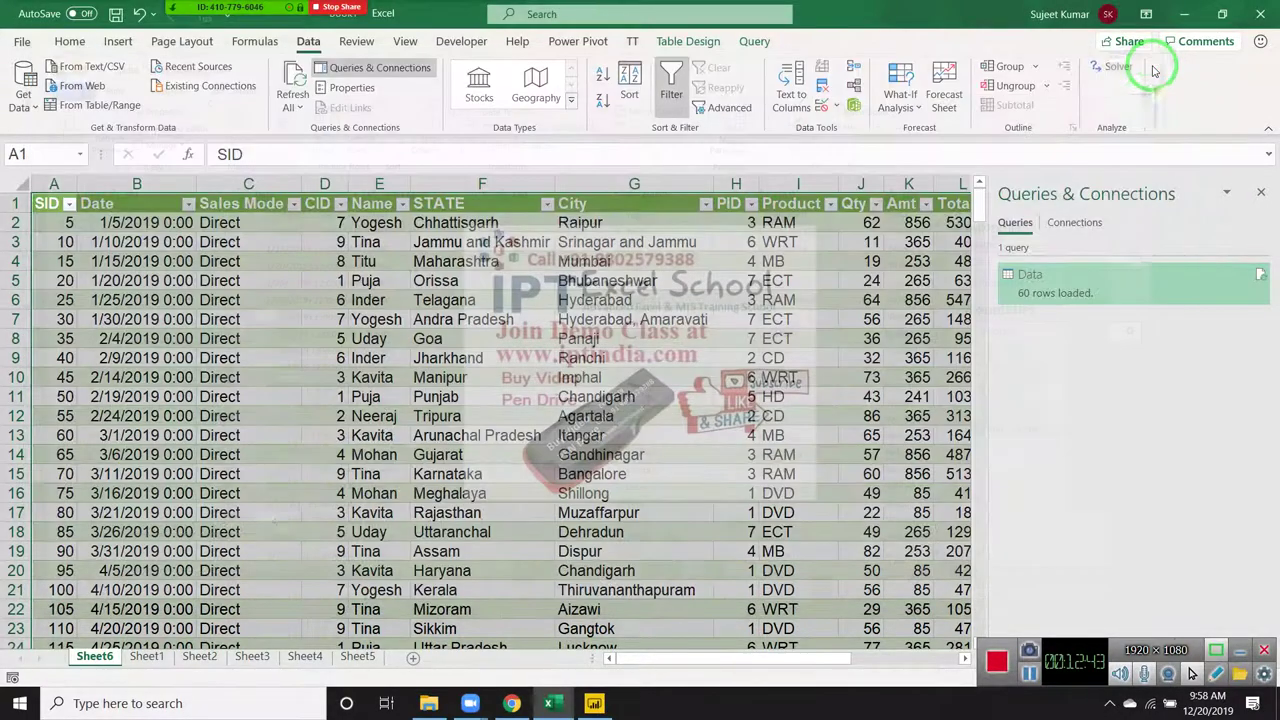
{"action": "right_click", "coordinate": [1092, 301]}
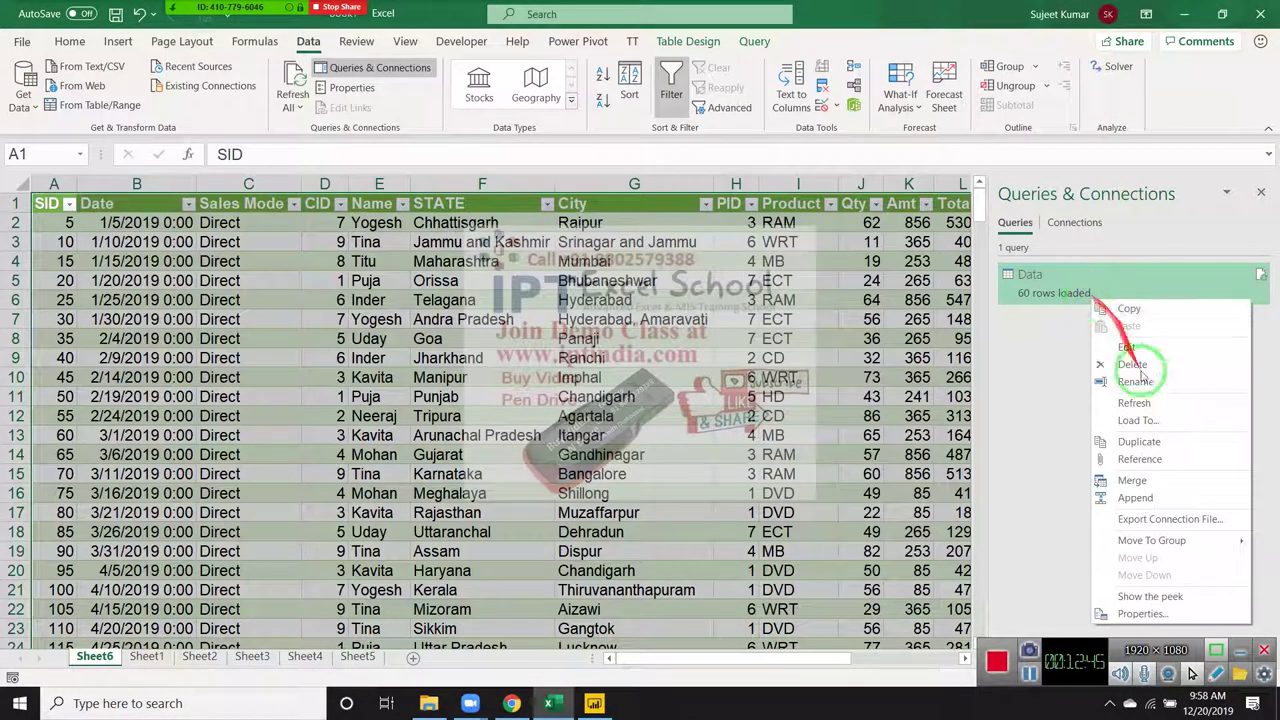
{"action": "left_click", "coordinate": [1170, 618]}
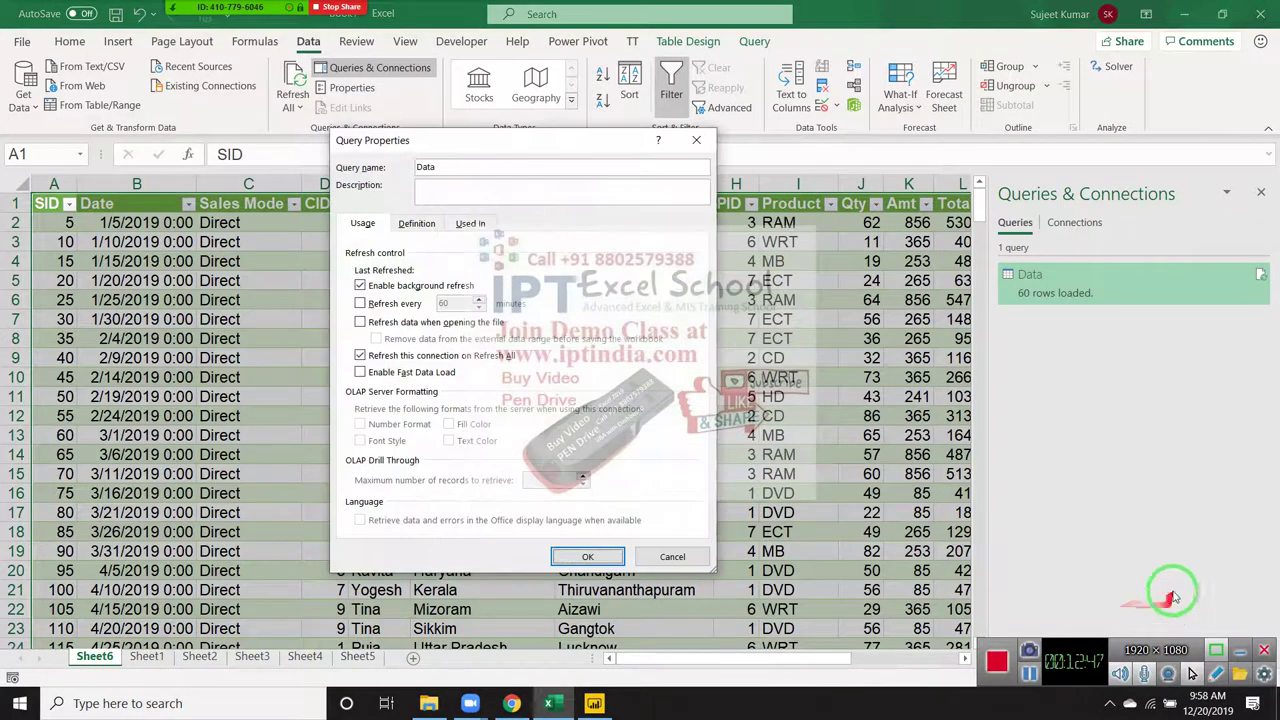
View the Data query's definition (SELECT * FROM [Data]) and reopen it in the Power Query Editor
{"action": "left_click", "coordinate": [418, 224]}
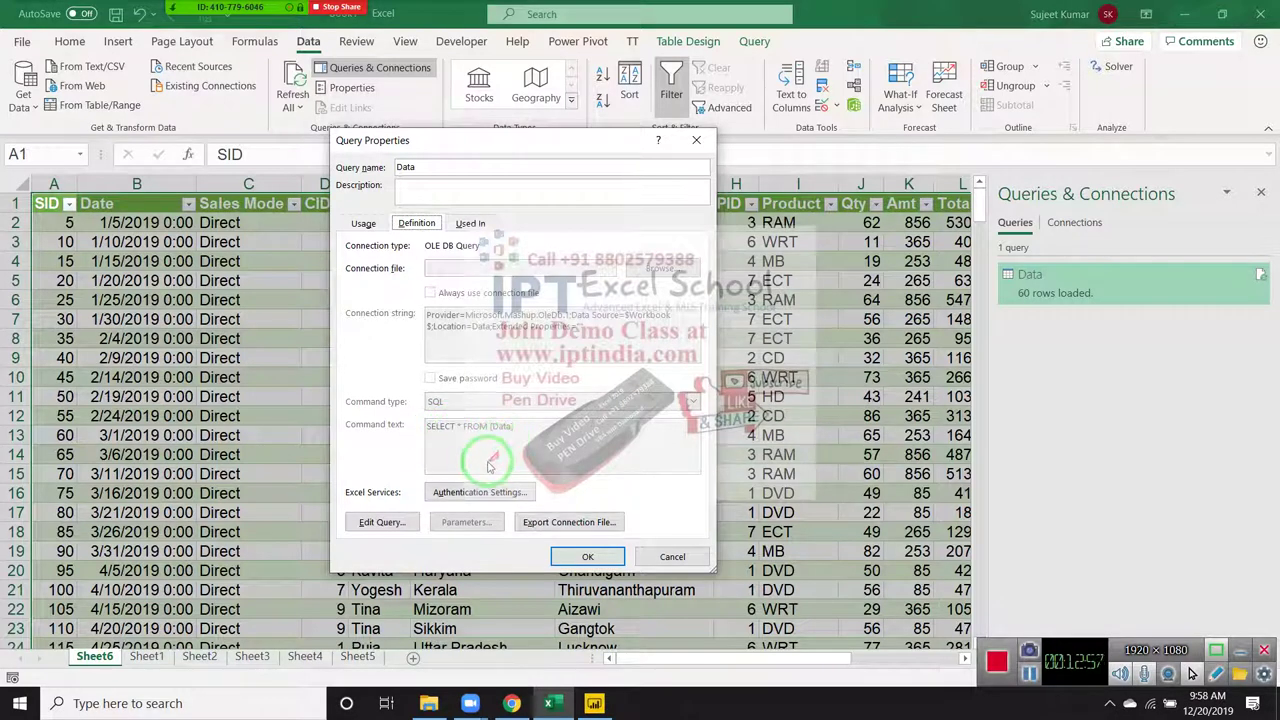
{"action": "left_click", "coordinate": [381, 521]}
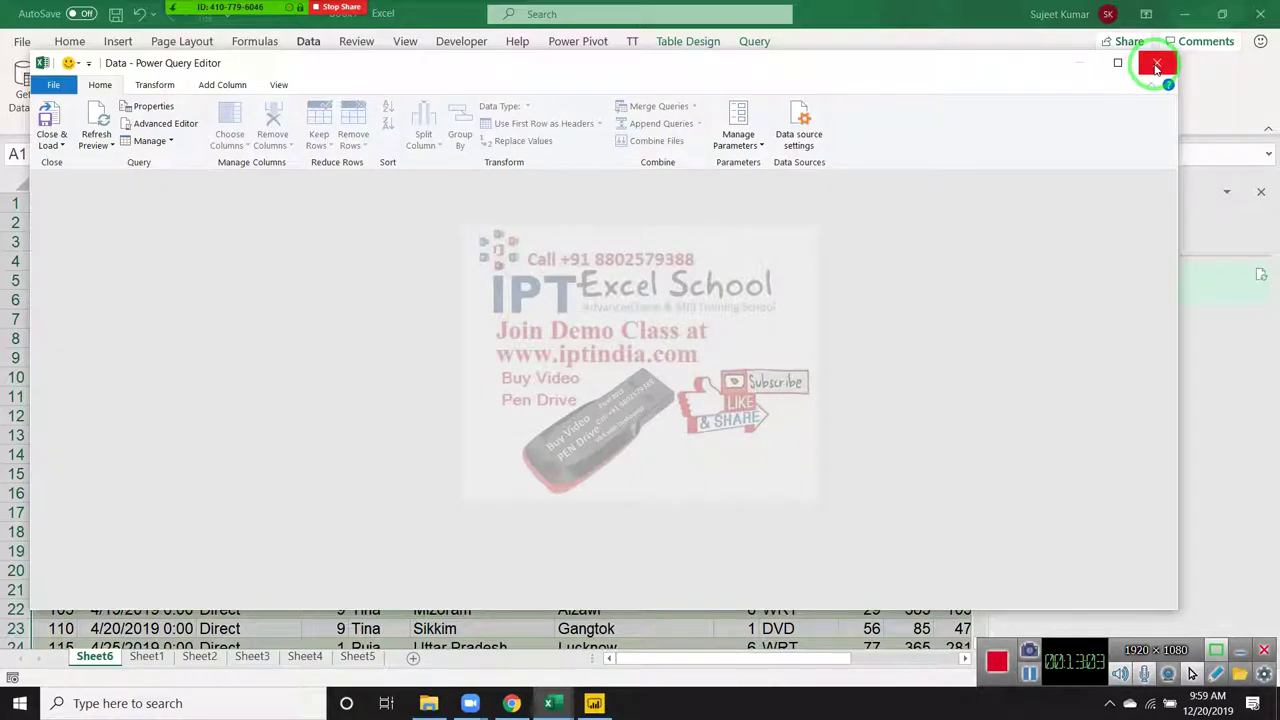
On Sheet1, change the Query from Excel Files connection's WHERE Sales Mode value to 'Online'
{"action": "left_click", "coordinate": [1155, 65]}
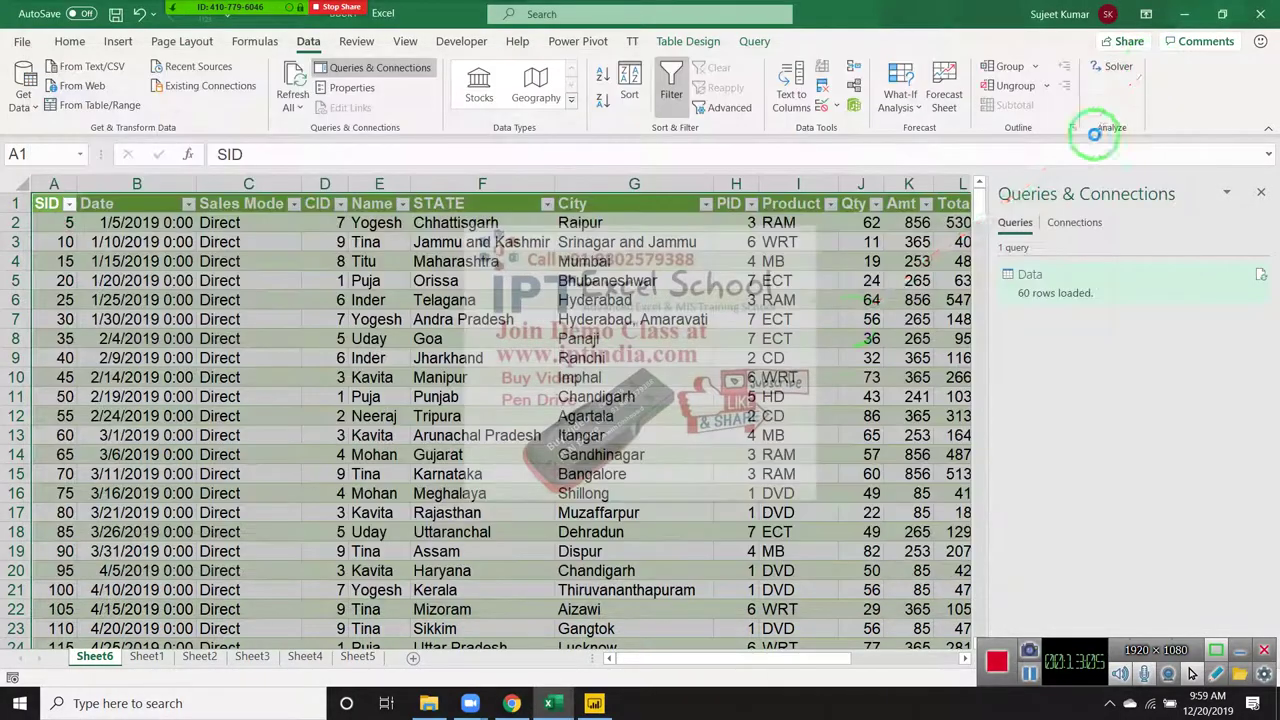
{"action": "left_click", "coordinate": [165, 658]}
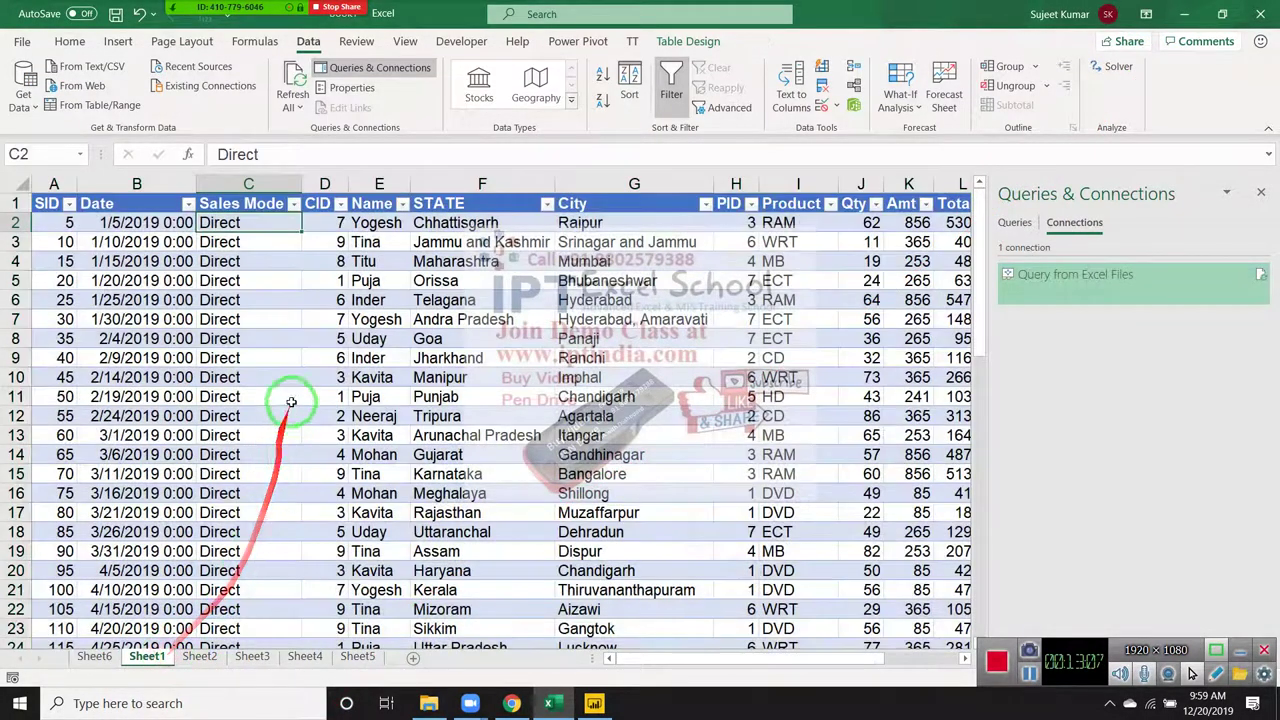
{"action": "left_click", "coordinate": [1074, 222]}
{"action": "right_click", "coordinate": [1062, 273]}
{"action": "left_click", "coordinate": [1104, 313]}
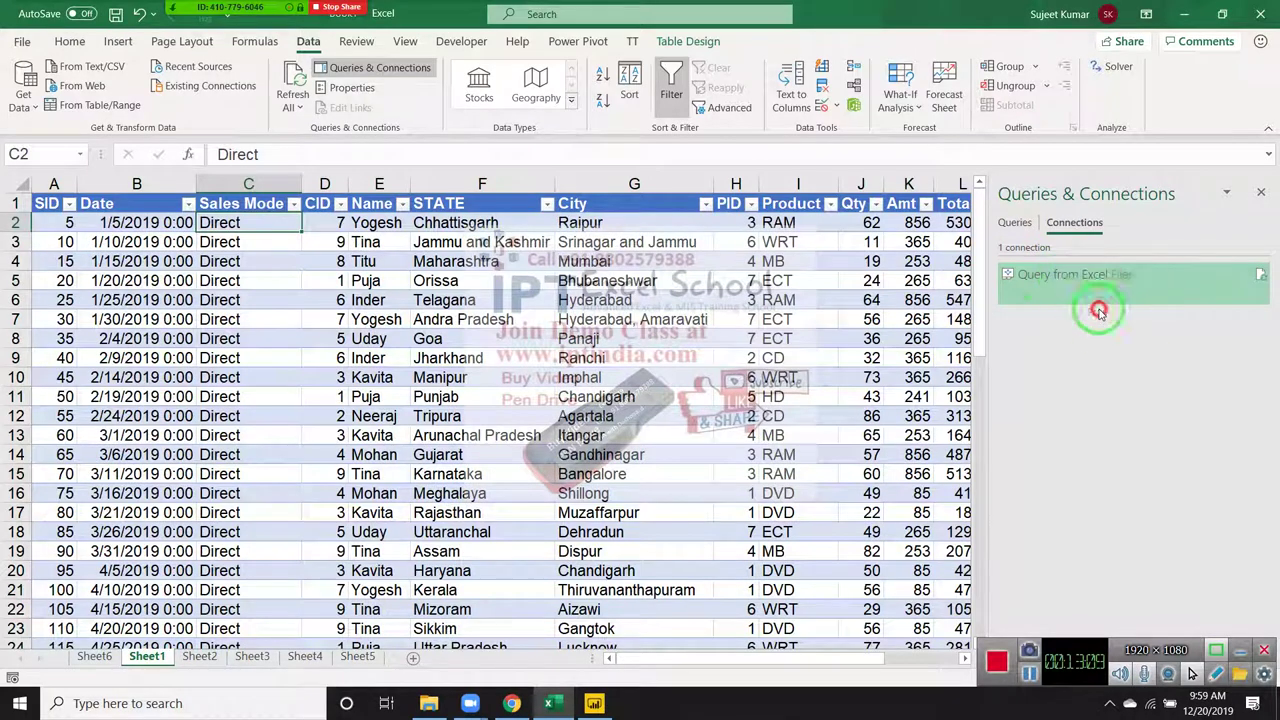
{"action": "left_click", "coordinate": [418, 222]}
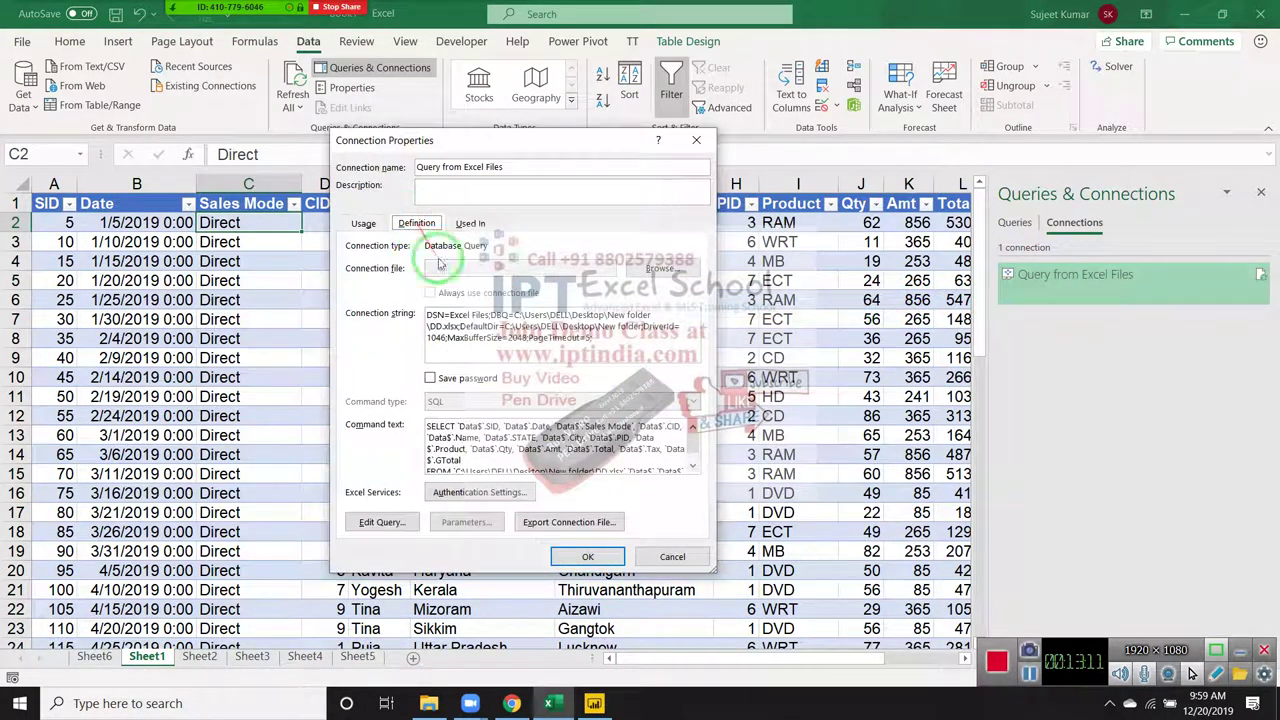
{"action": "left_click", "coordinate": [691, 468]}
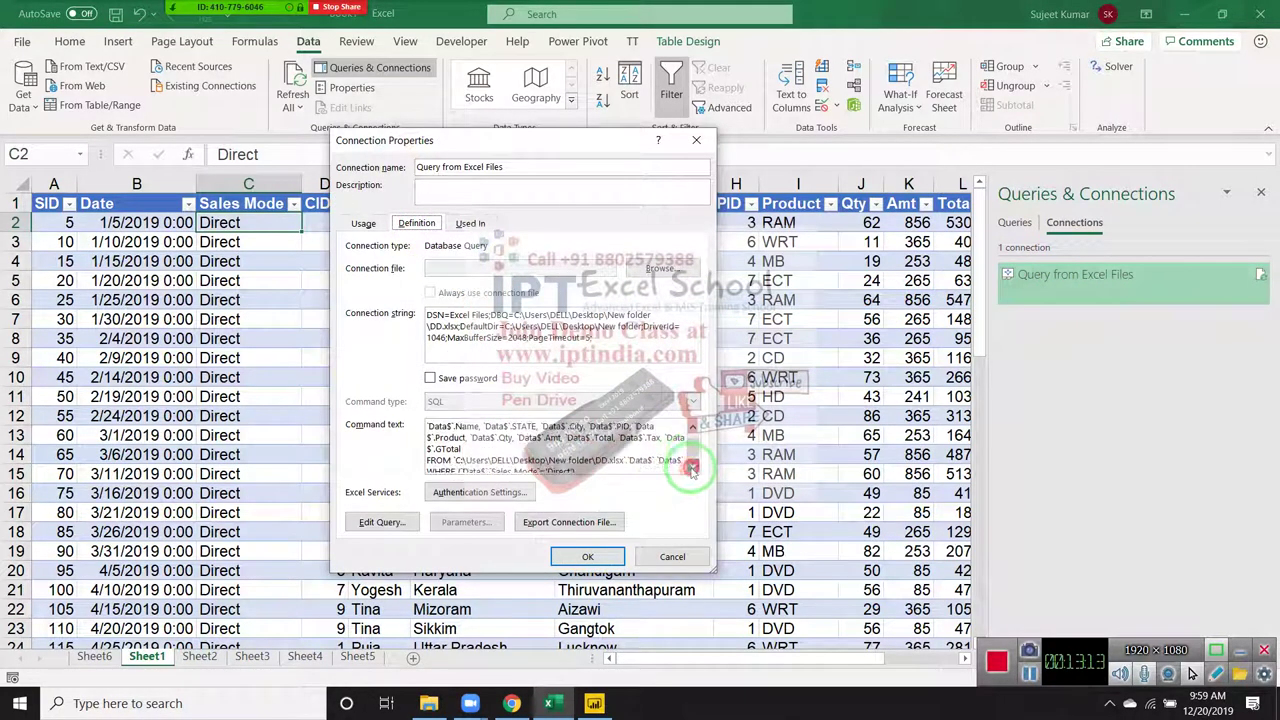
{"action": "left_click", "coordinate": [691, 468]}
{"action": "type", "text": "Onlin"}
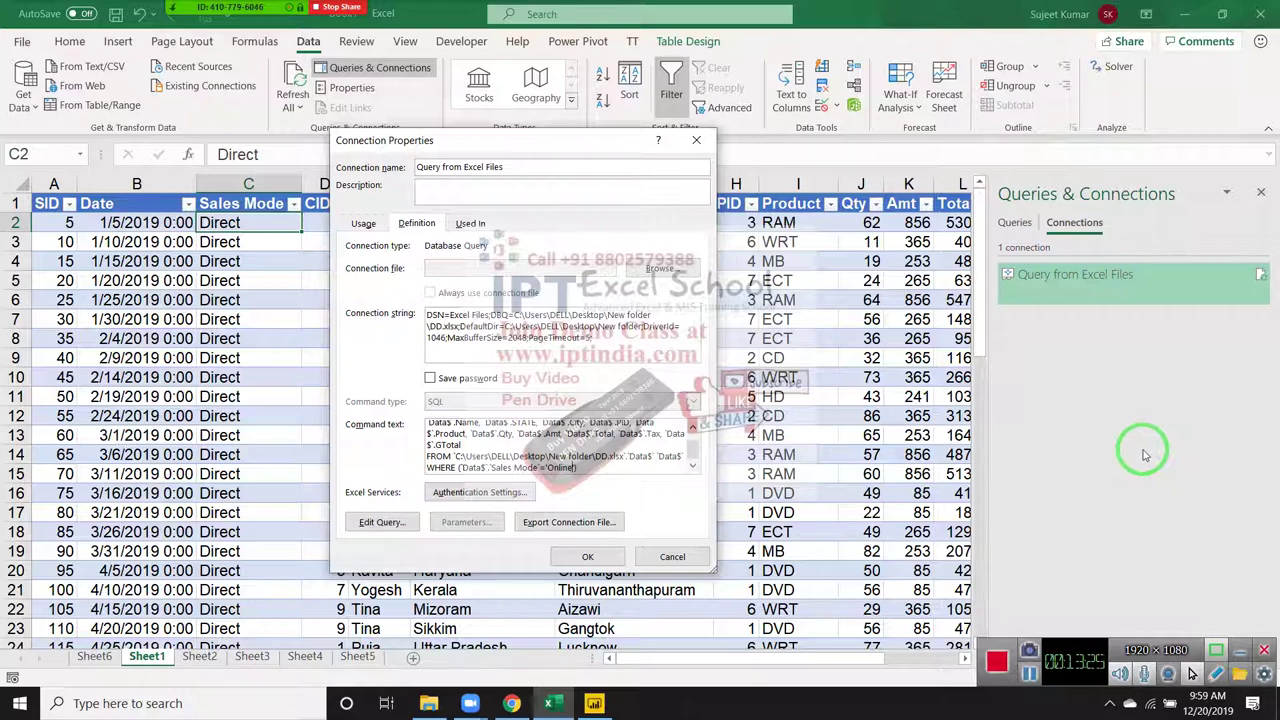
{"action": "left_click", "coordinate": [588, 557]}
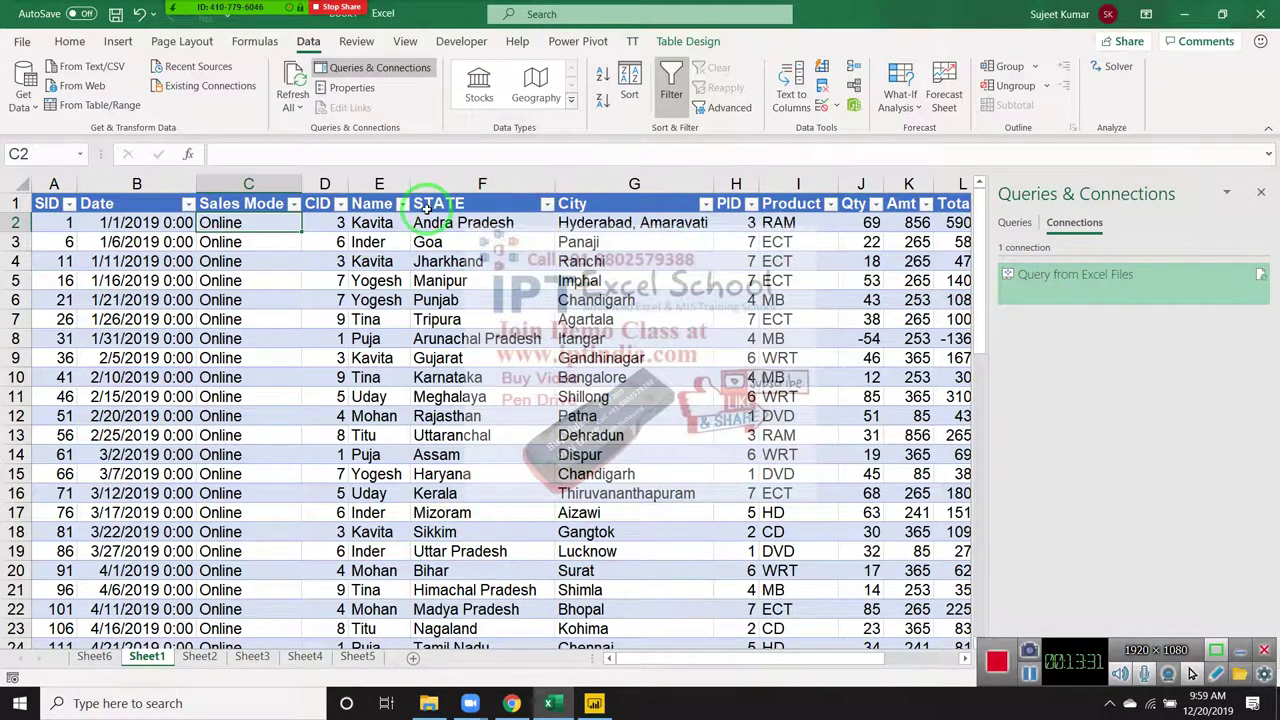
Check the extent of the table's row, from the GTotal column back to its start
{"action": "key", "text": "ctrl+Right"}
{"action": "key", "text": "ctrl+Right"}
{"action": "key", "text": "ctrl+Left"}
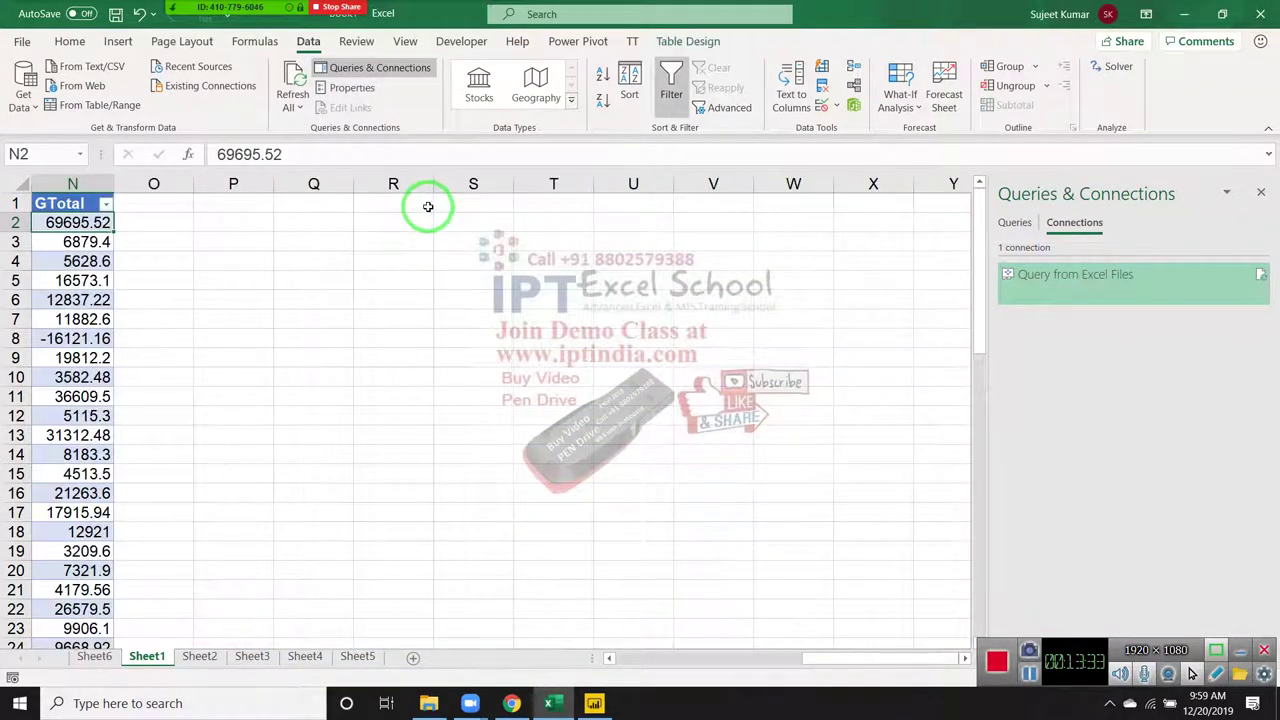
{"action": "key", "text": "Right"}
{"action": "key", "text": "Right"}
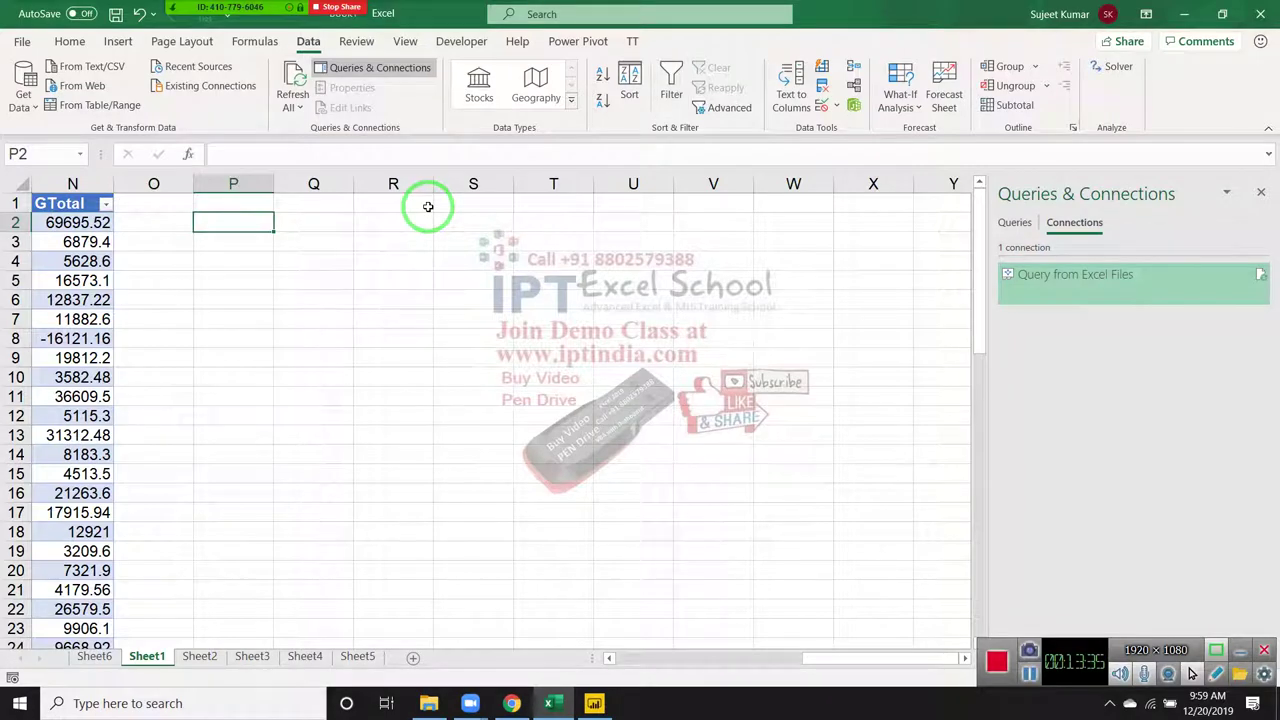
{"action": "key", "text": "ctrl+Left"}
{"action": "key", "text": "ctrl+Left"}
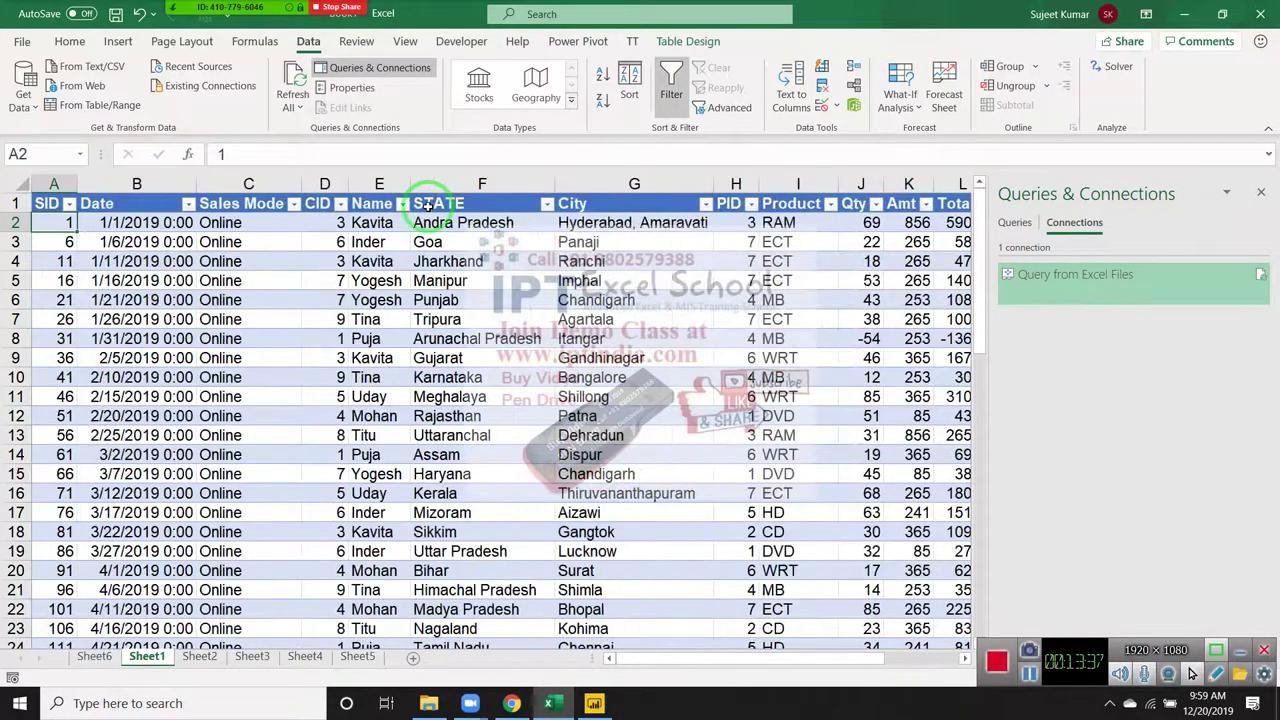
Reopen the Query from Excel Files properties and view the command text's WHERE Sales Mode =? clause
{"action": "right_click", "coordinate": [1202, 286]}
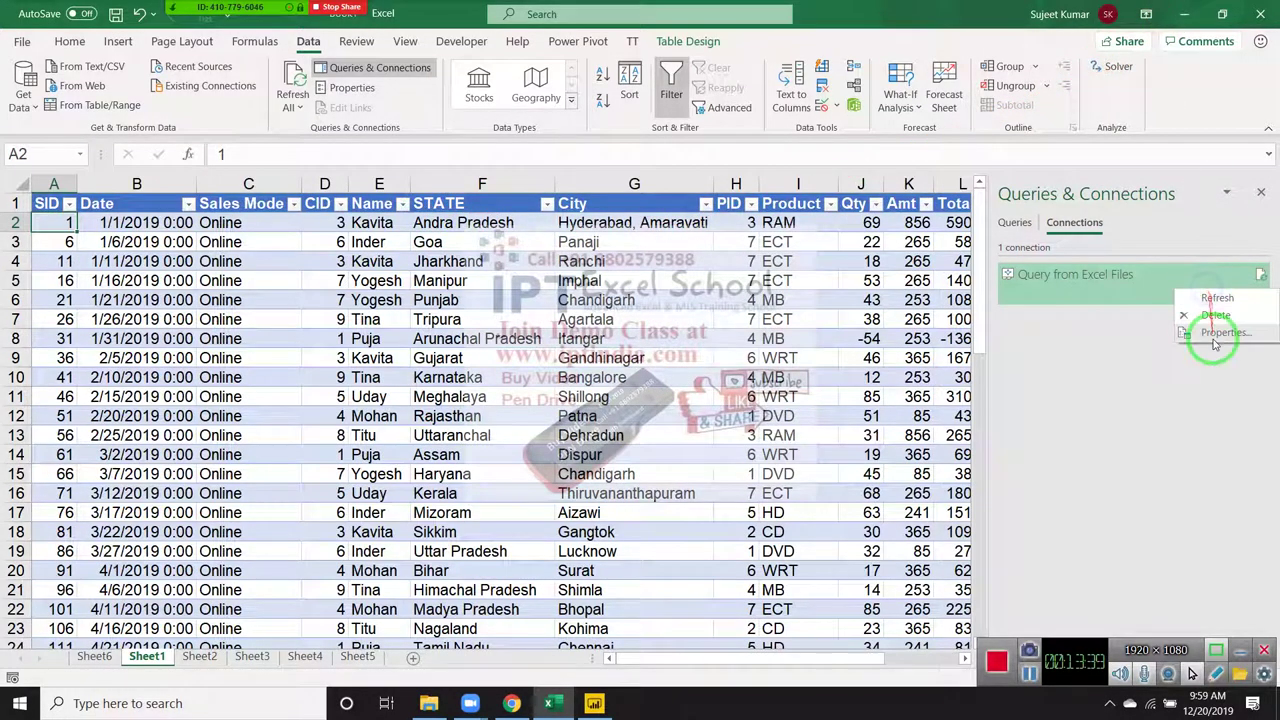
{"action": "left_click", "coordinate": [1216, 340]}
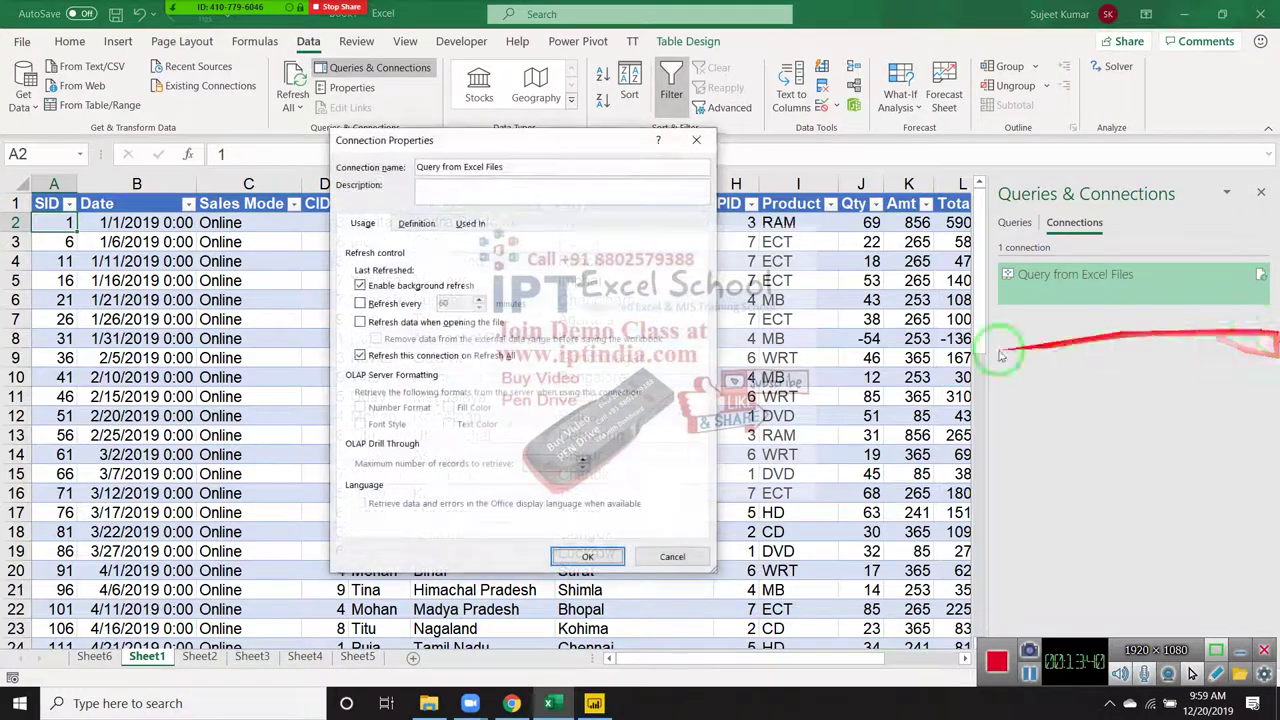
{"action": "left_click", "coordinate": [407, 226]}
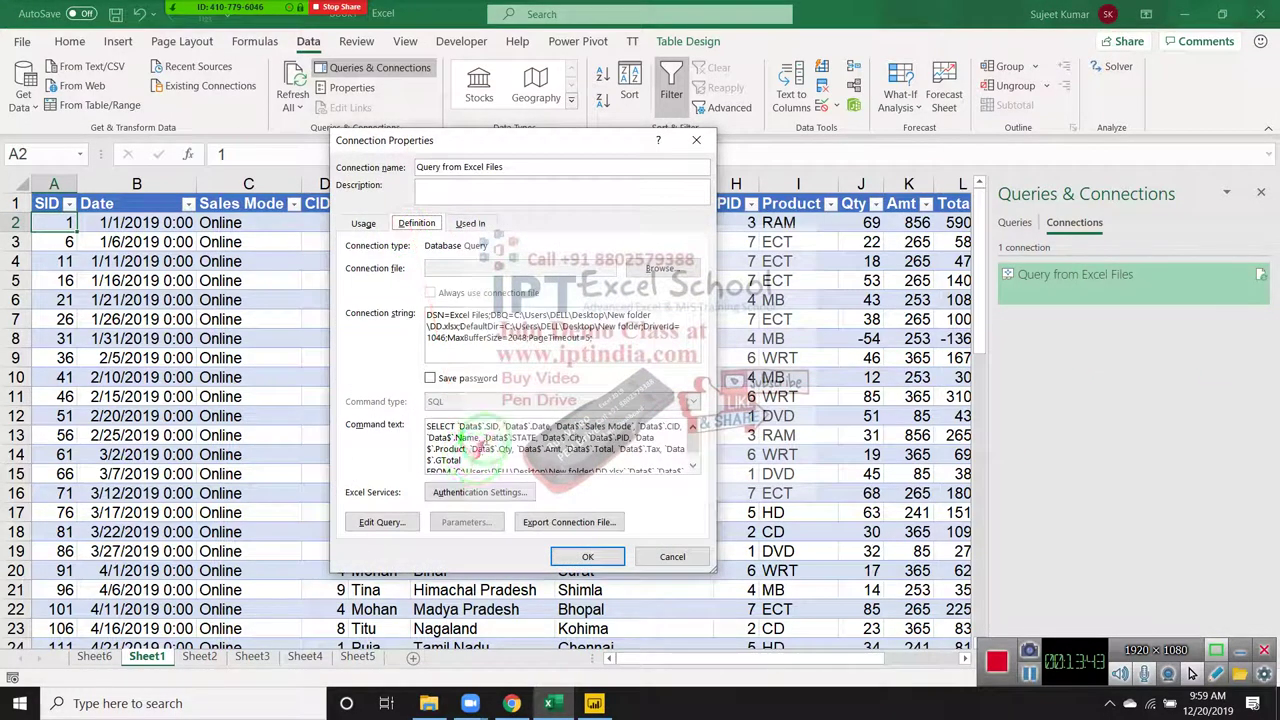
{"action": "left_click", "coordinate": [497, 432]}
{"action": "left_click", "coordinate": [665, 458]}
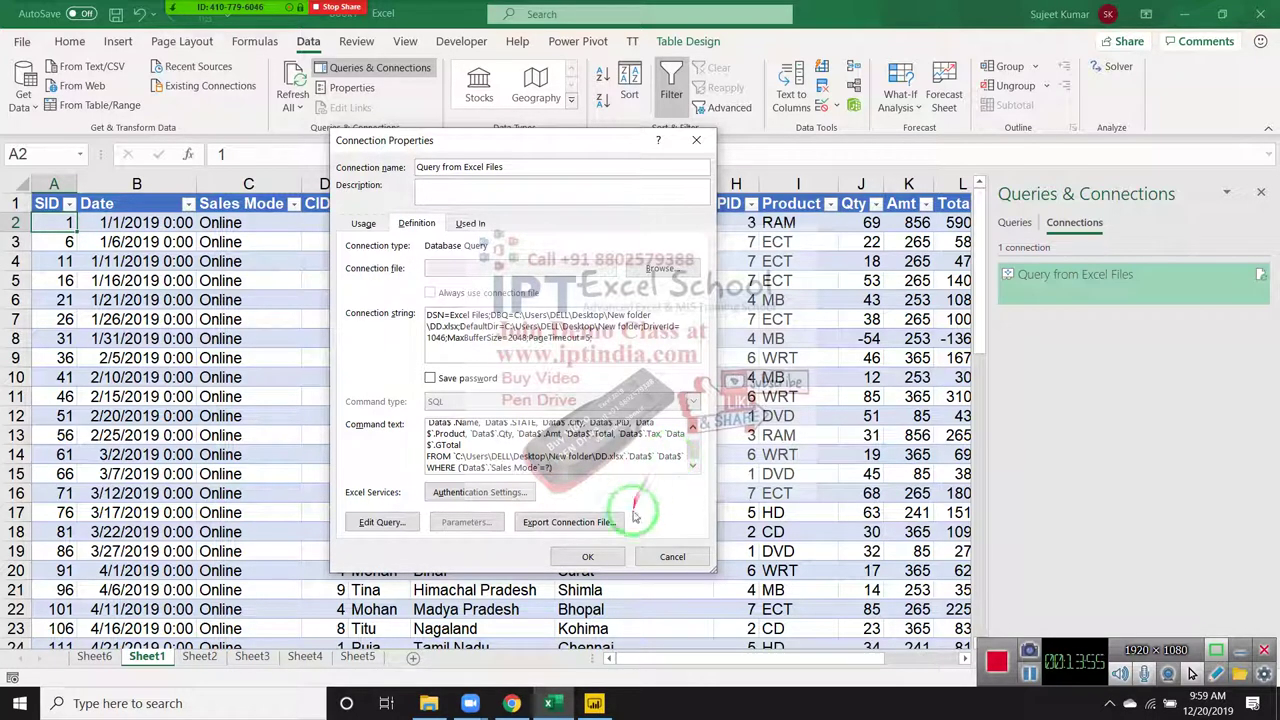
Link the Sales Mode parameter to cell =Sheet1!$P$2, refreshing automatically when the cell changes
{"action": "left_click", "coordinate": [580, 555]}
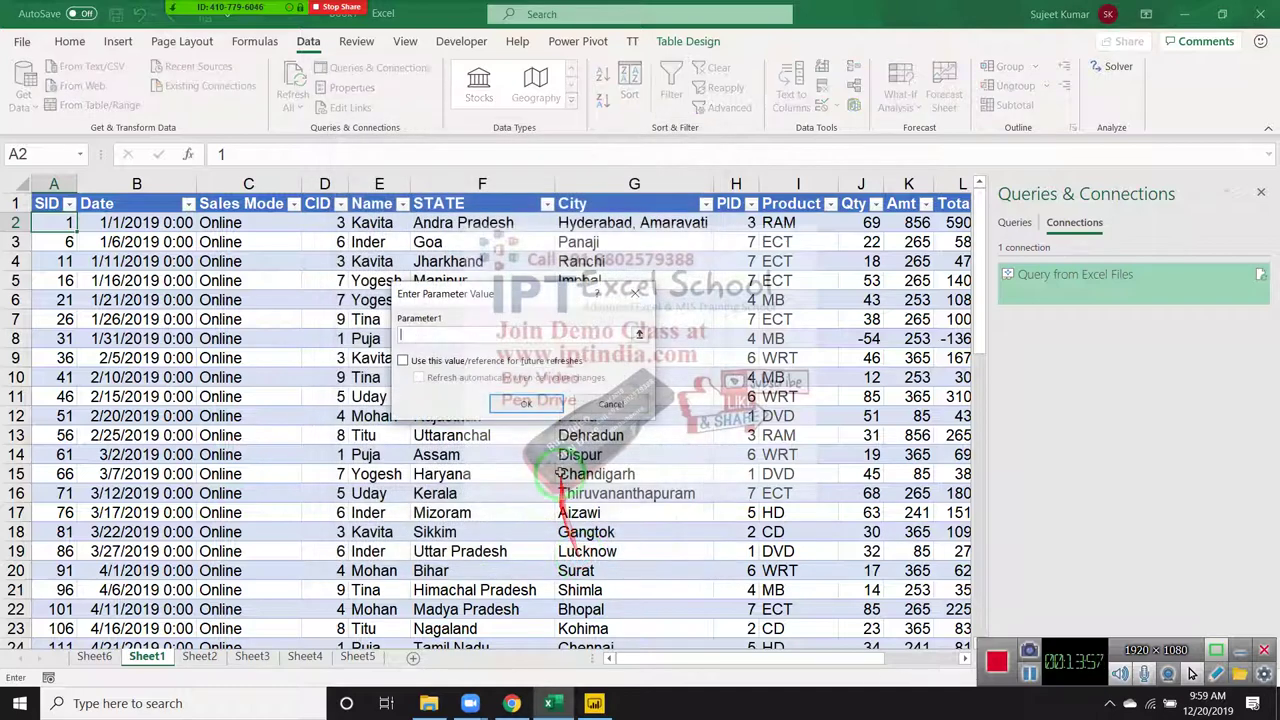
{"action": "left_click", "coordinate": [490, 378]}
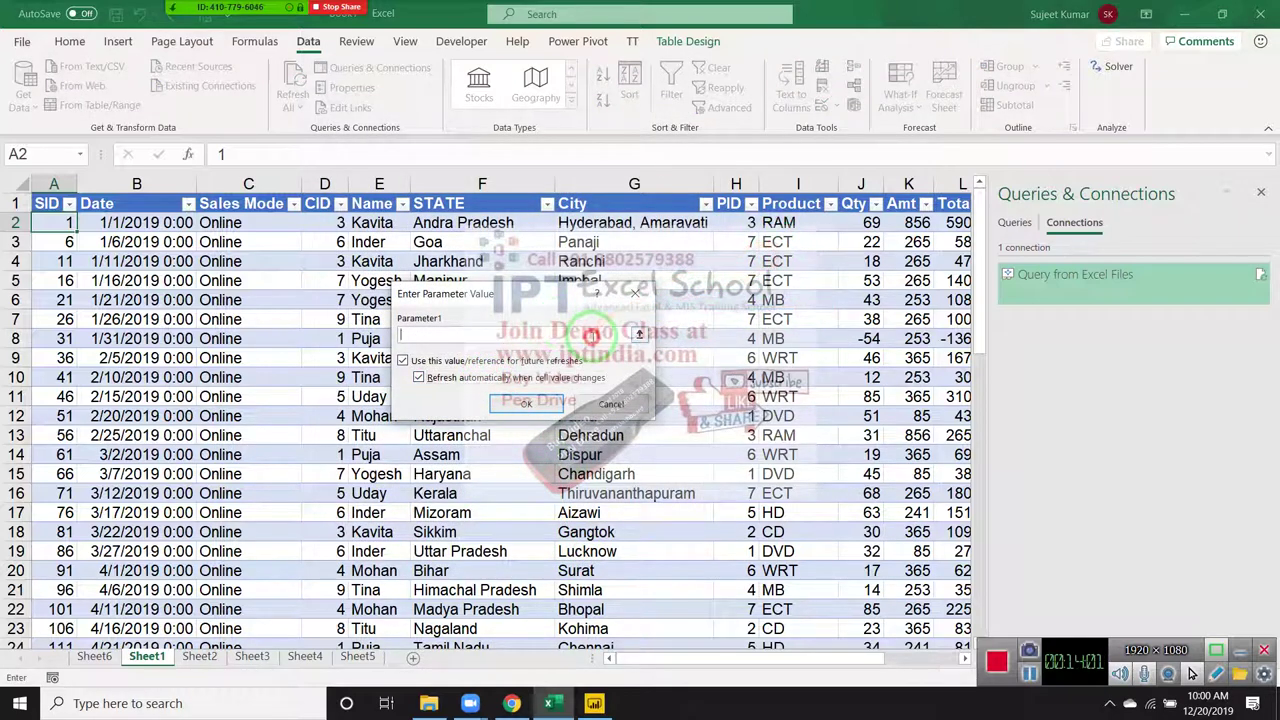
{"action": "left_click", "coordinate": [797, 280]}
{"action": "left_click", "coordinate": [445, 333]}
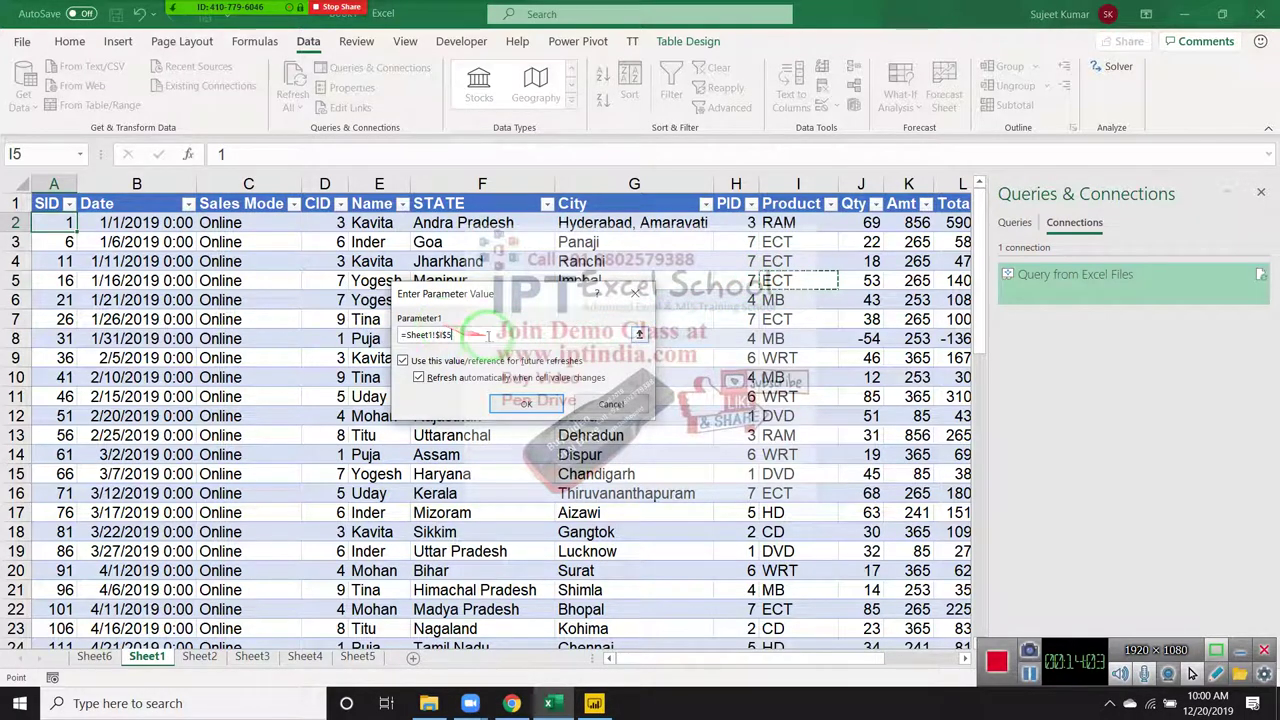
{"action": "key", "text": "BackSpace"}
{"action": "type", "text": "2"}
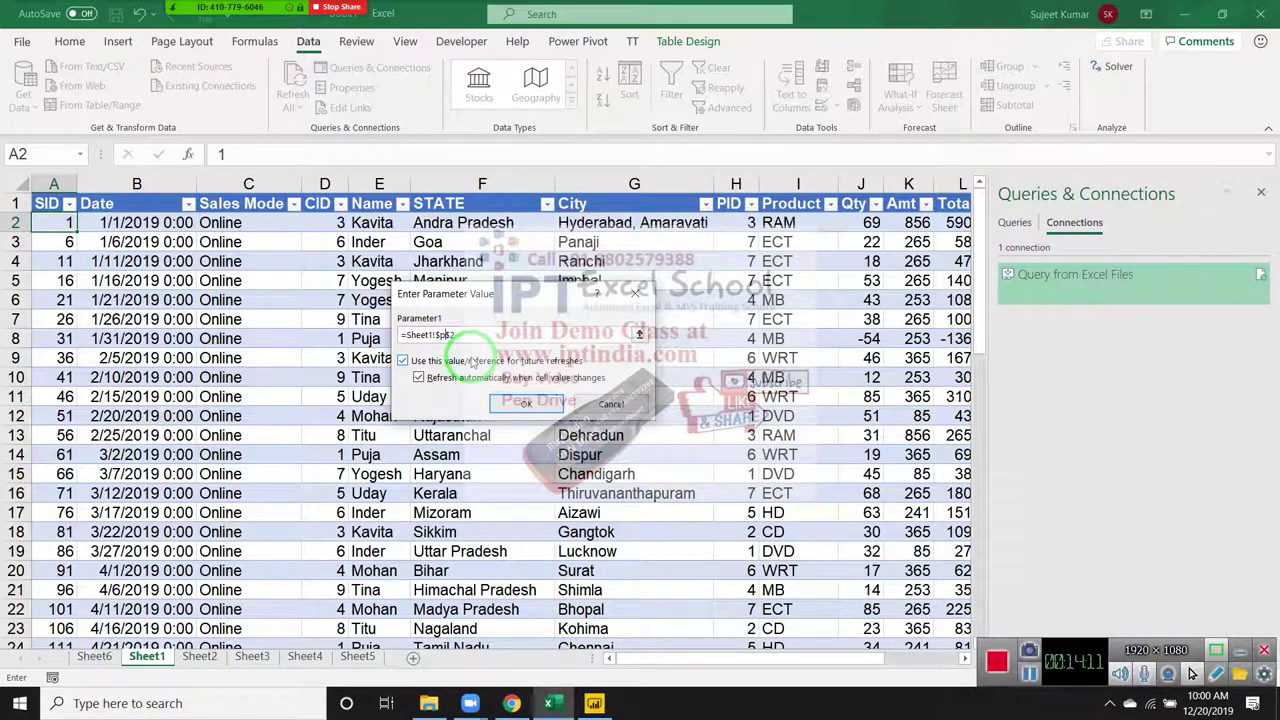
{"action": "left_click", "coordinate": [508, 400]}
Enter Direct, then Online, in cell P2 so the table refreshes to Online sales
{"action": "left_click", "coordinate": [900, 220]}
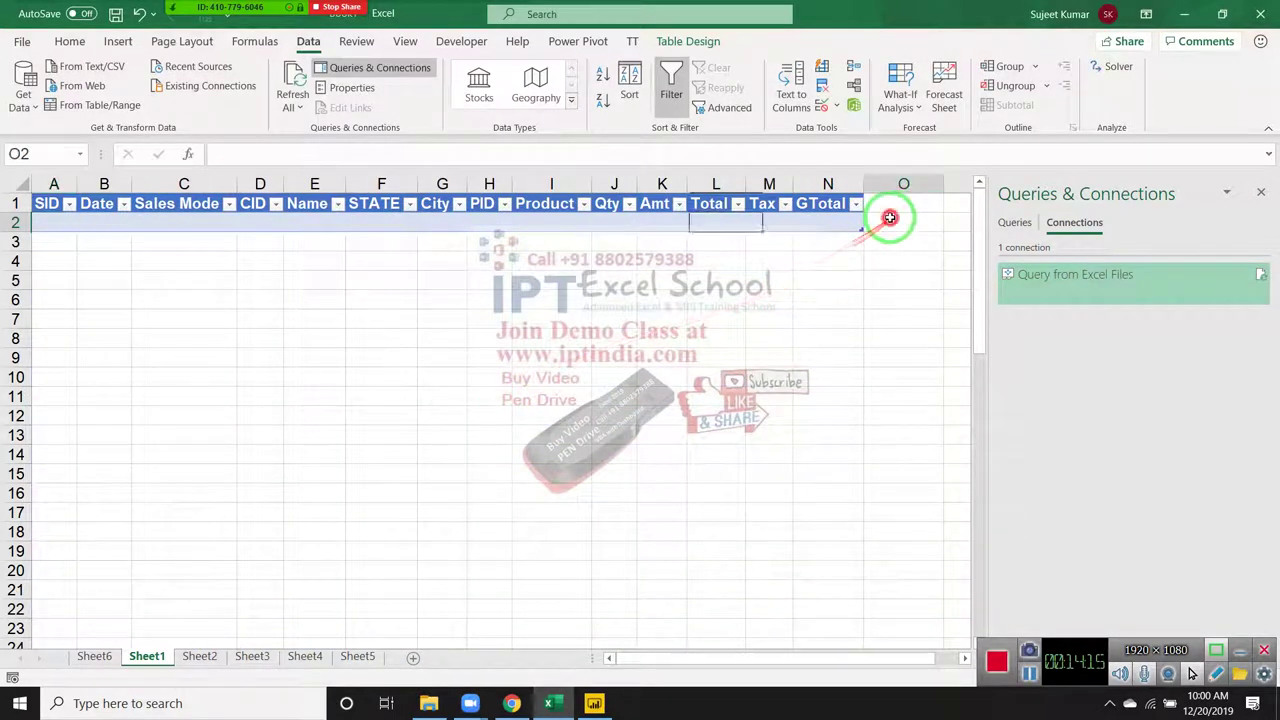
{"action": "key", "text": "Right"}
{"action": "key", "text": "Right"}
{"action": "key", "text": "Left"}
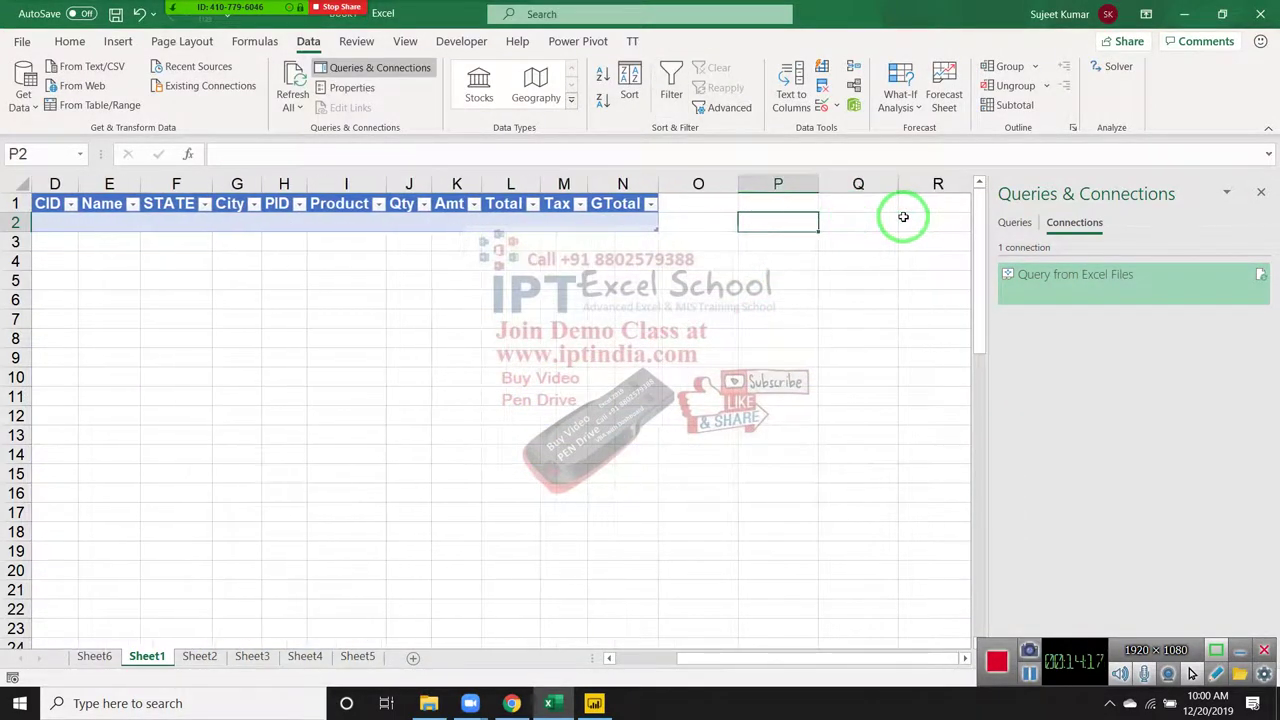
{"action": "type", "text": "Direct"}
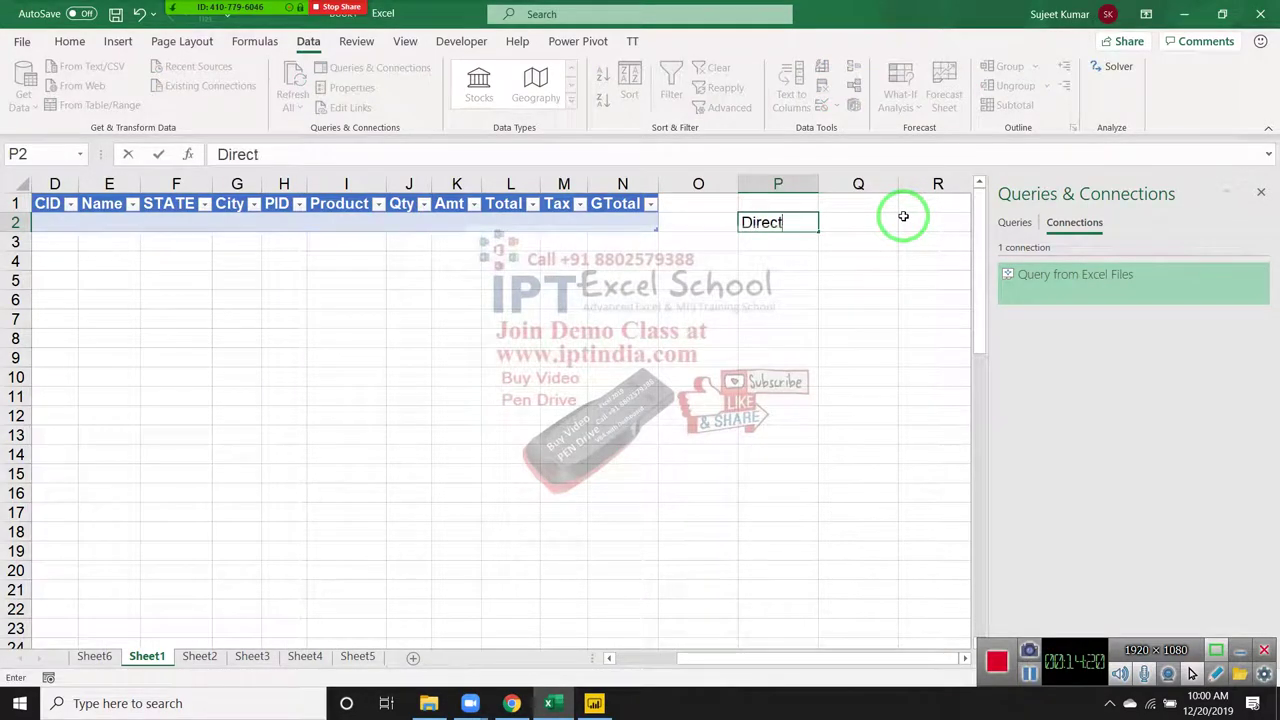
{"action": "key", "text": "Return"}
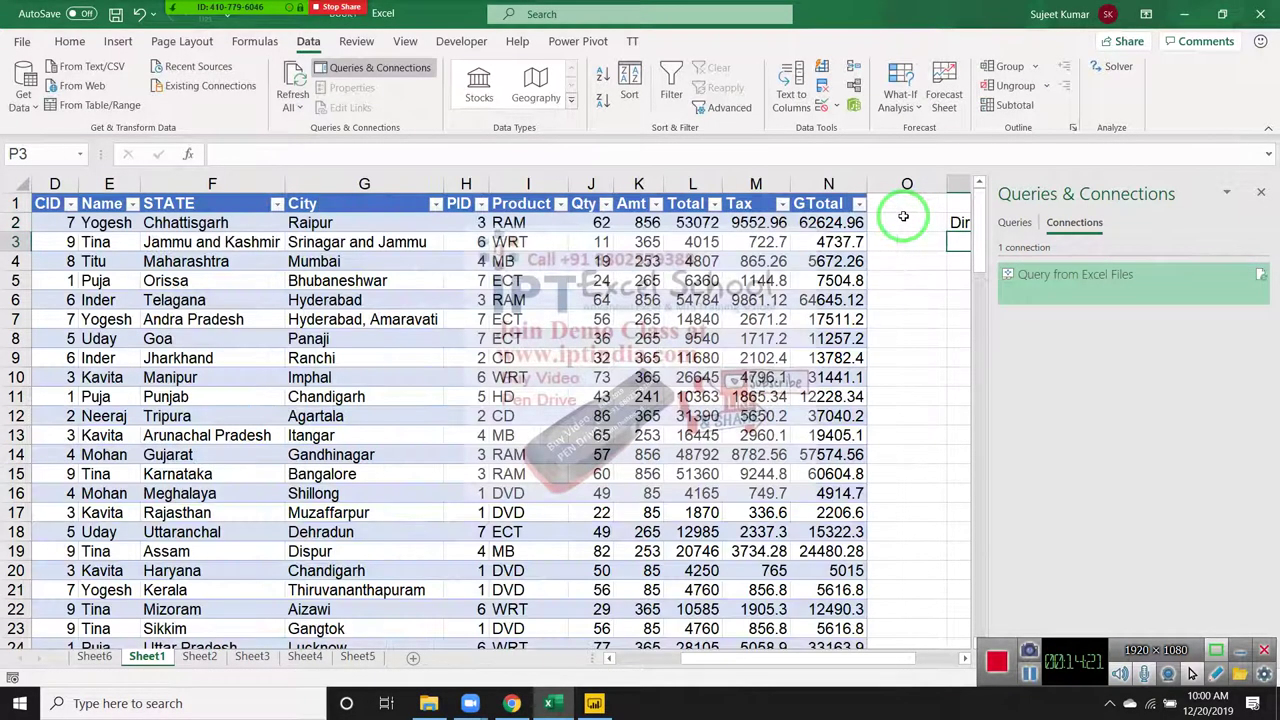
{"action": "key", "text": "Up"}
{"action": "type", "text": "O"}
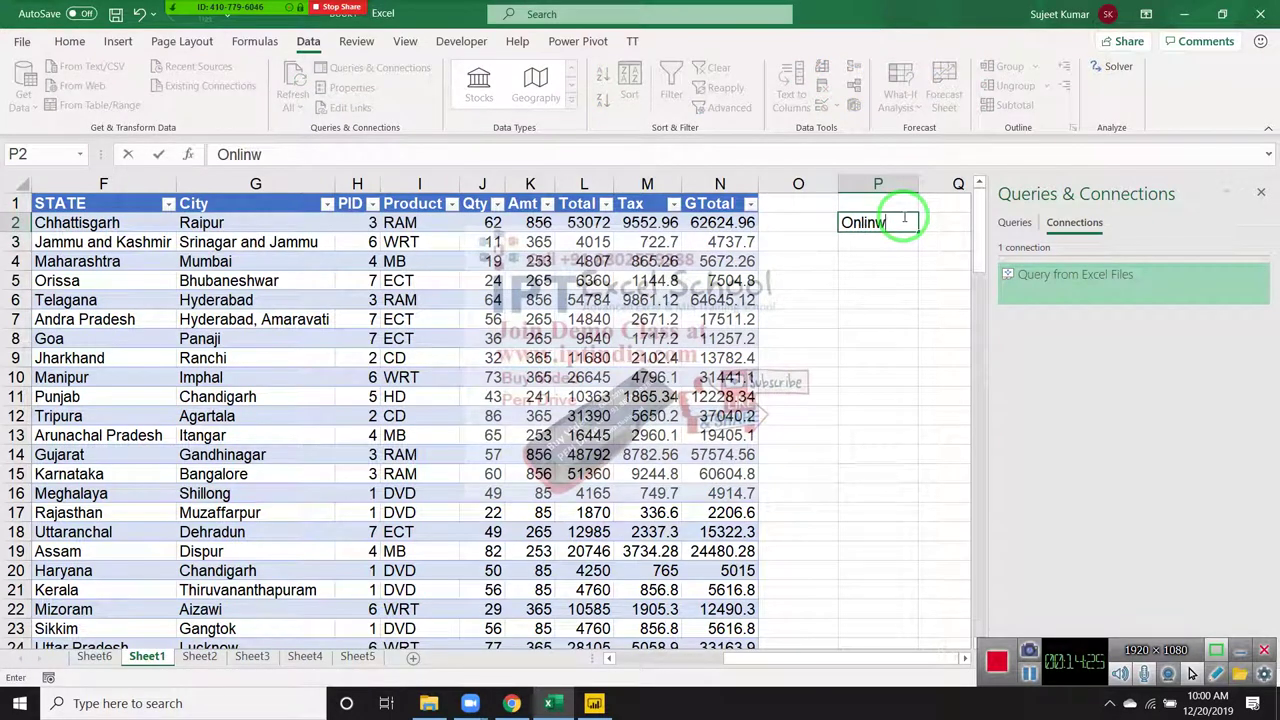
{"action": "key", "text": "Return"}
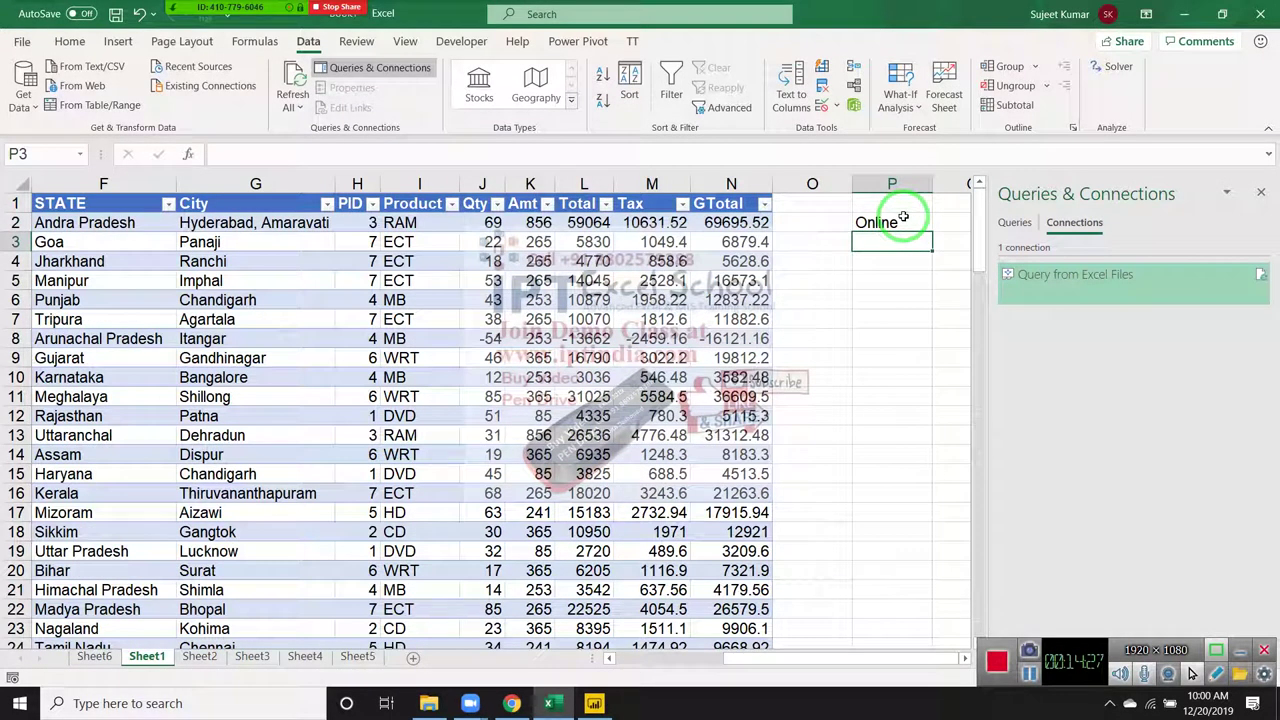
On Sheet6, close the Queries & Connections pane and review the SMonth and MName columns
{"action": "left_click", "coordinate": [92, 646]}
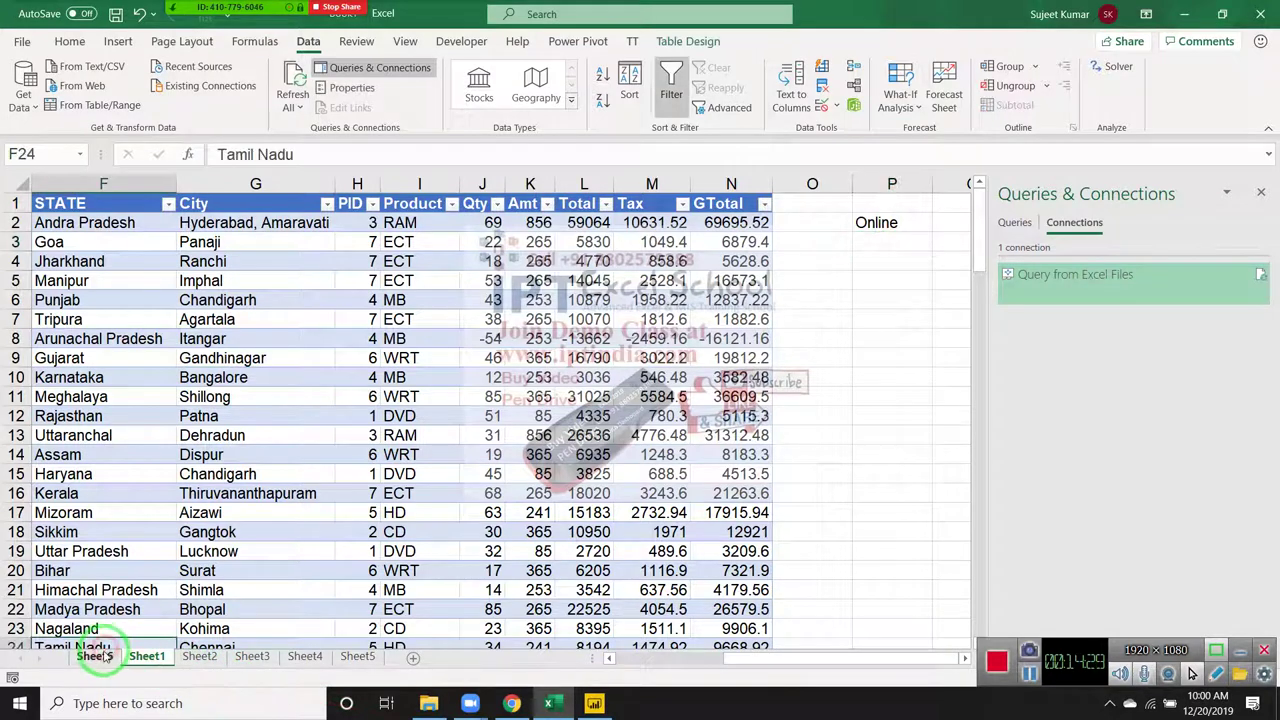
{"action": "left_click", "coordinate": [95, 656]}
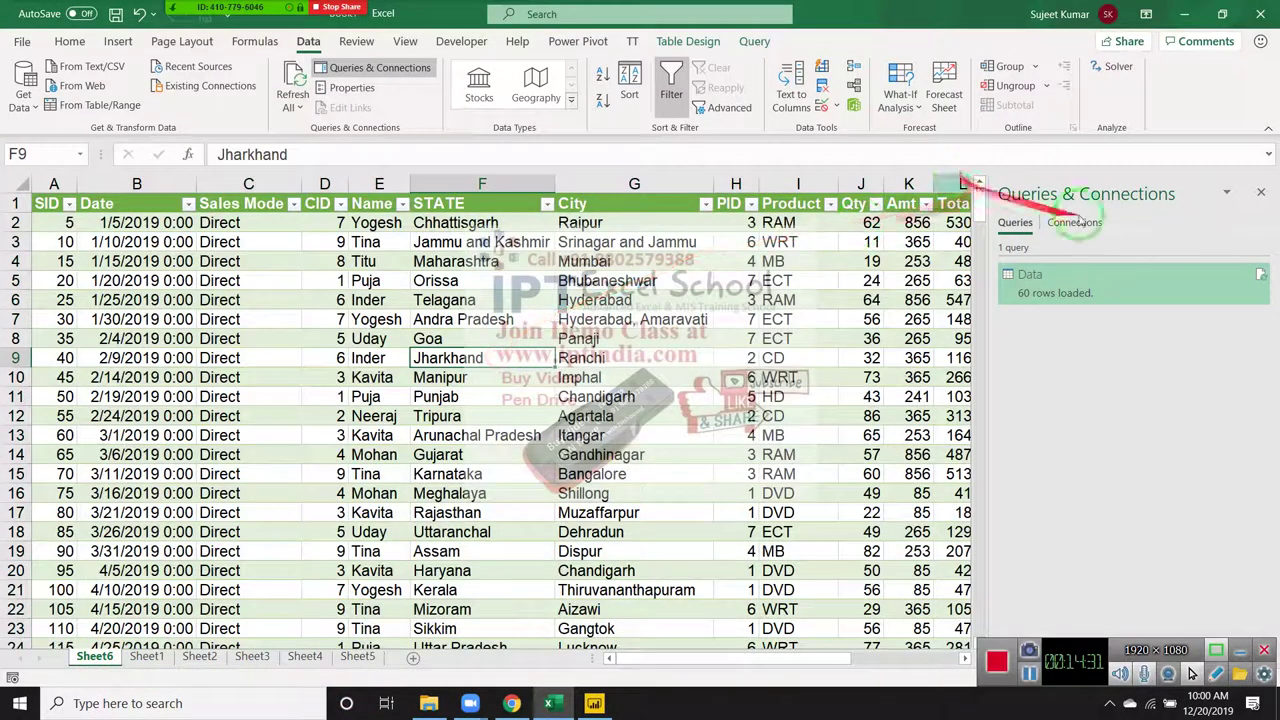
{"action": "left_click", "coordinate": [1260, 192]}
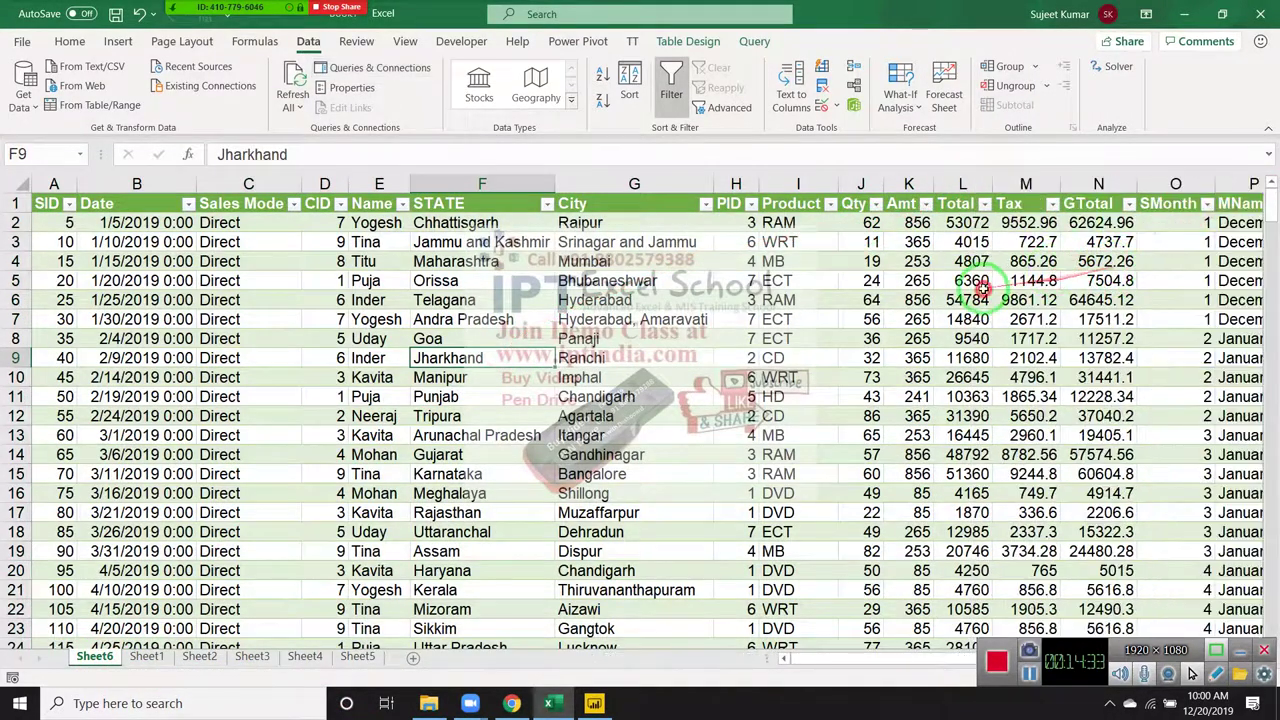
{"action": "left_click", "coordinate": [975, 281]}
{"action": "key", "text": "Right"}
{"action": "key", "text": "Right"}
{"action": "key", "text": "Right"}
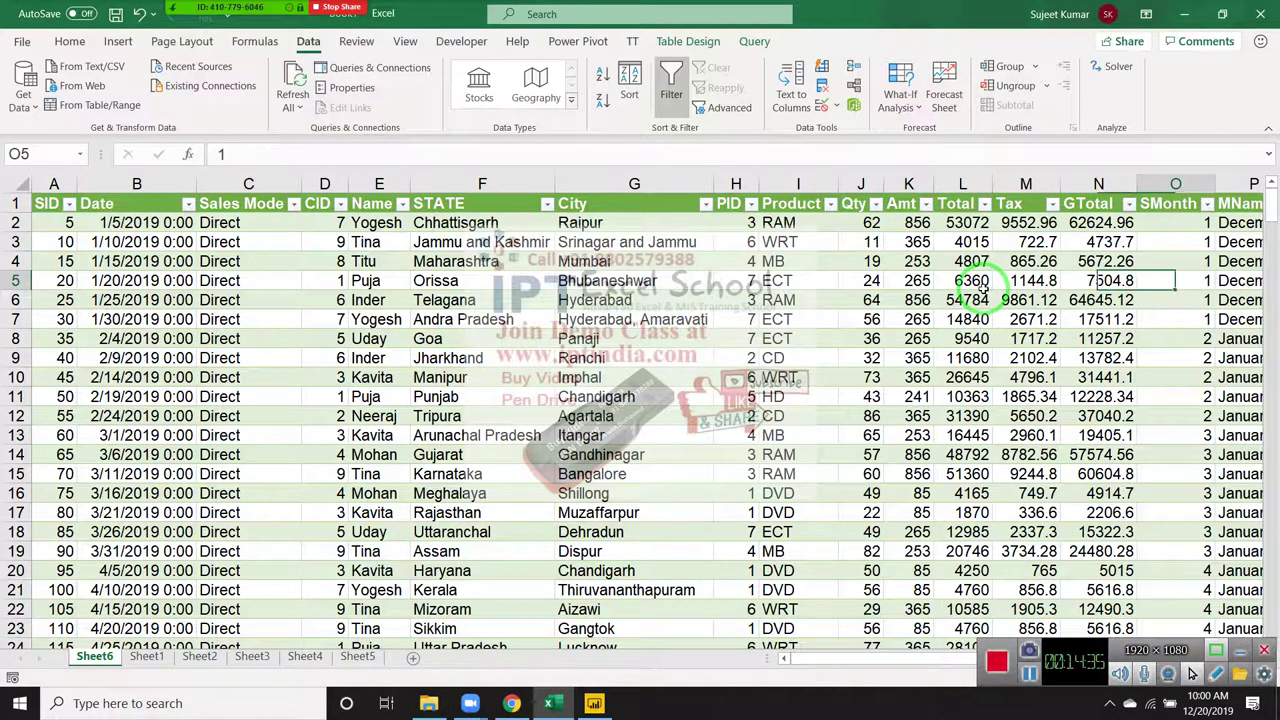
{"action": "key", "text": "Right"}
{"action": "key", "text": "Right"}
{"action": "key", "text": "Left"}
{"action": "key", "text": "Left"}
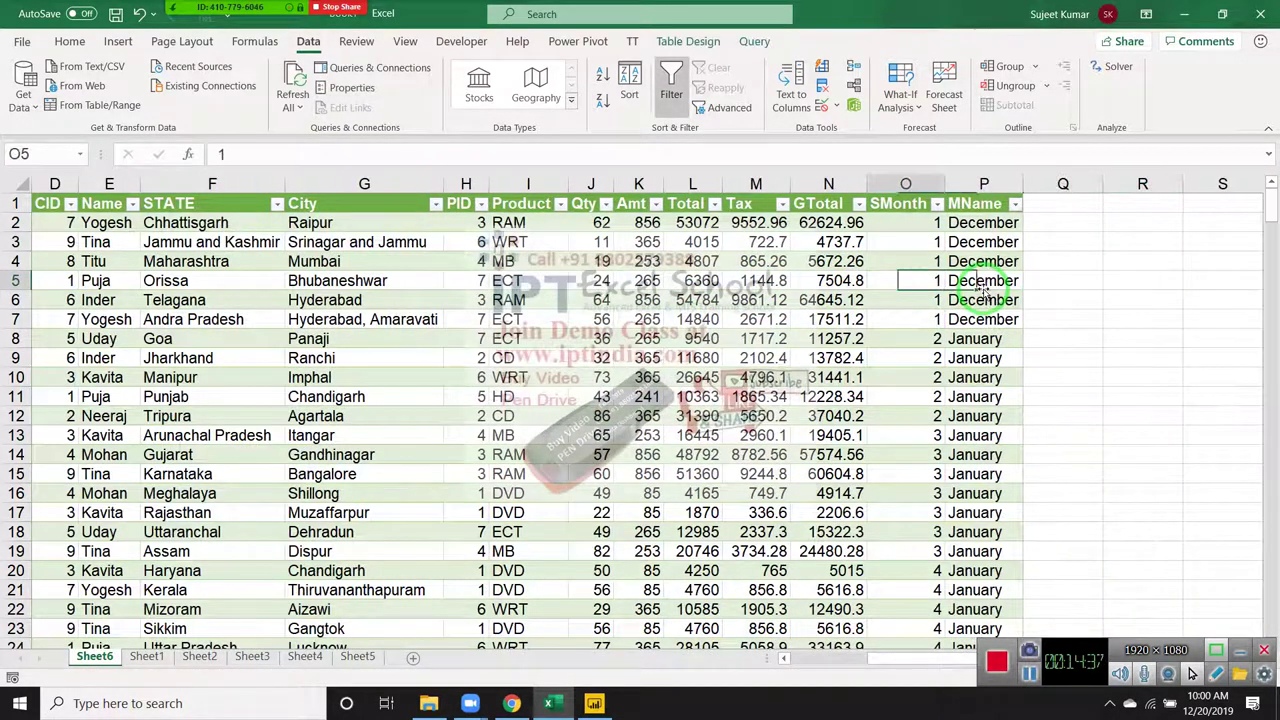
{"action": "key", "text": "Left"}
{"action": "key", "text": "Left"}
{"action": "key", "text": "Left"}
{"action": "key", "text": "Left"}
{"action": "key", "text": "Left"}
{"action": "key", "text": "Left"}
{"action": "key", "text": "Left"}
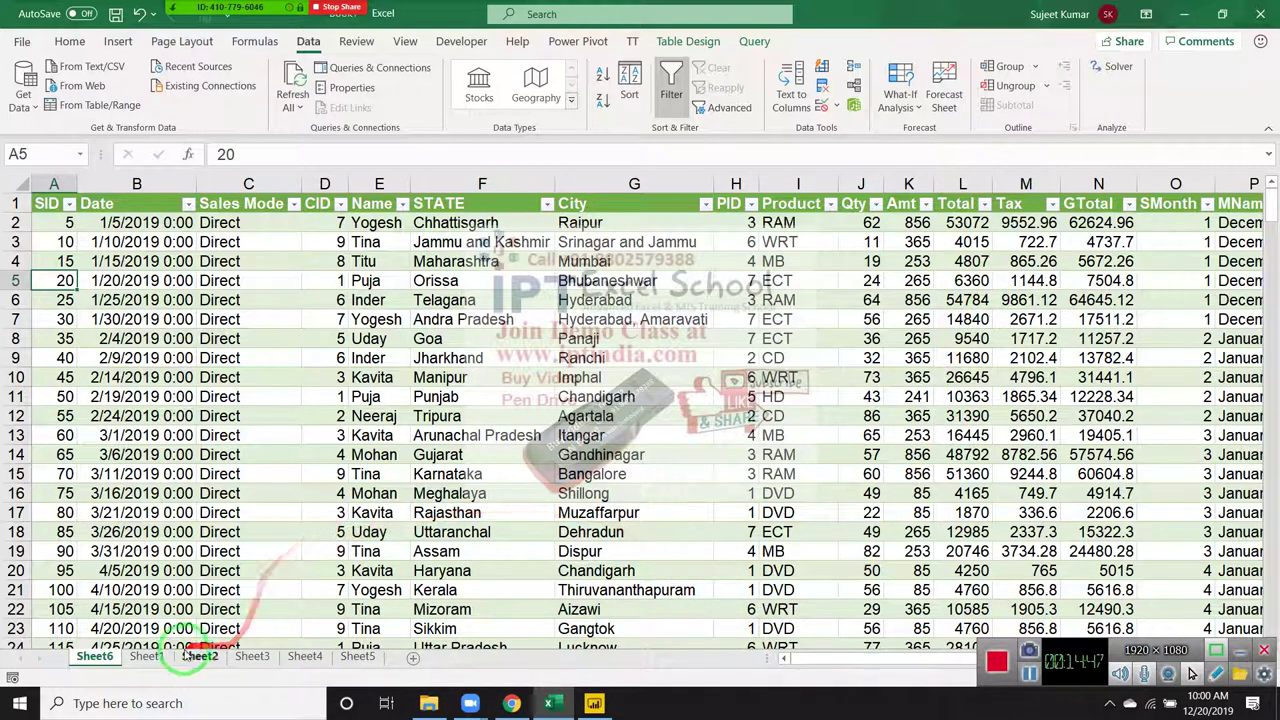
Look at Sheet1 once more, return to Sheet6, and close the Book7 workbook
{"action": "left_click", "coordinate": [149, 657]}
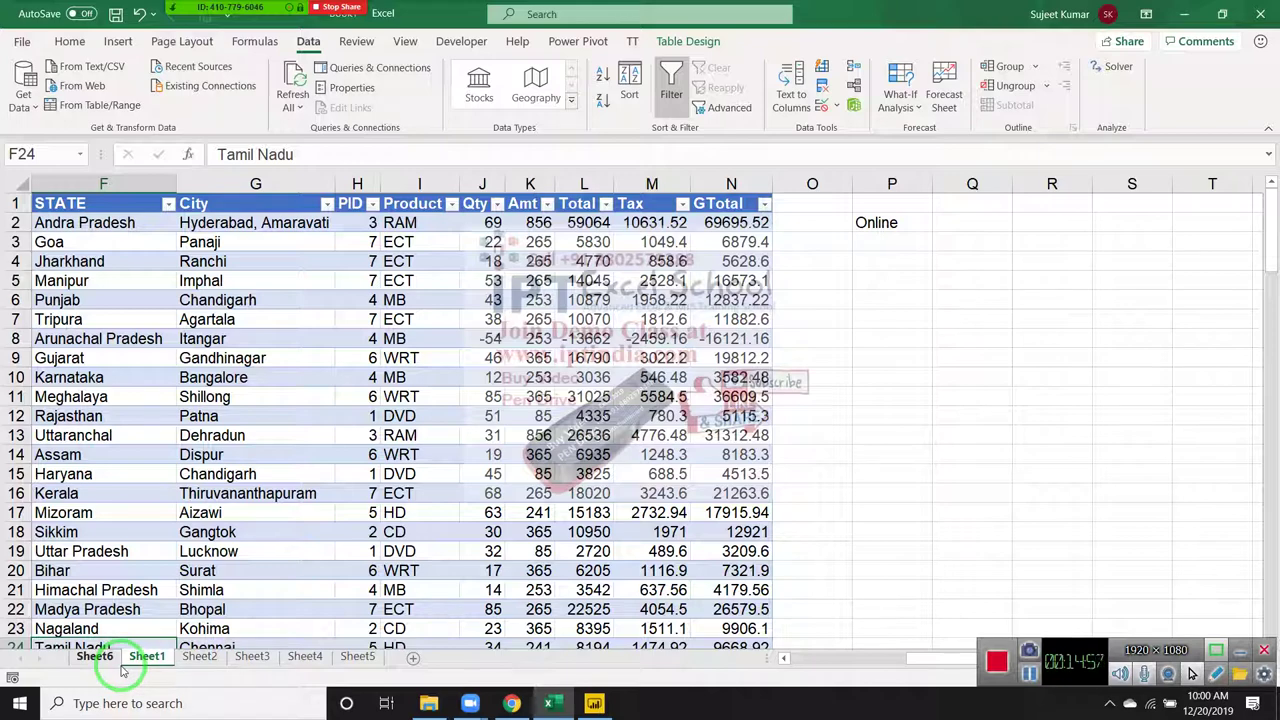
{"action": "left_click", "coordinate": [96, 656]}
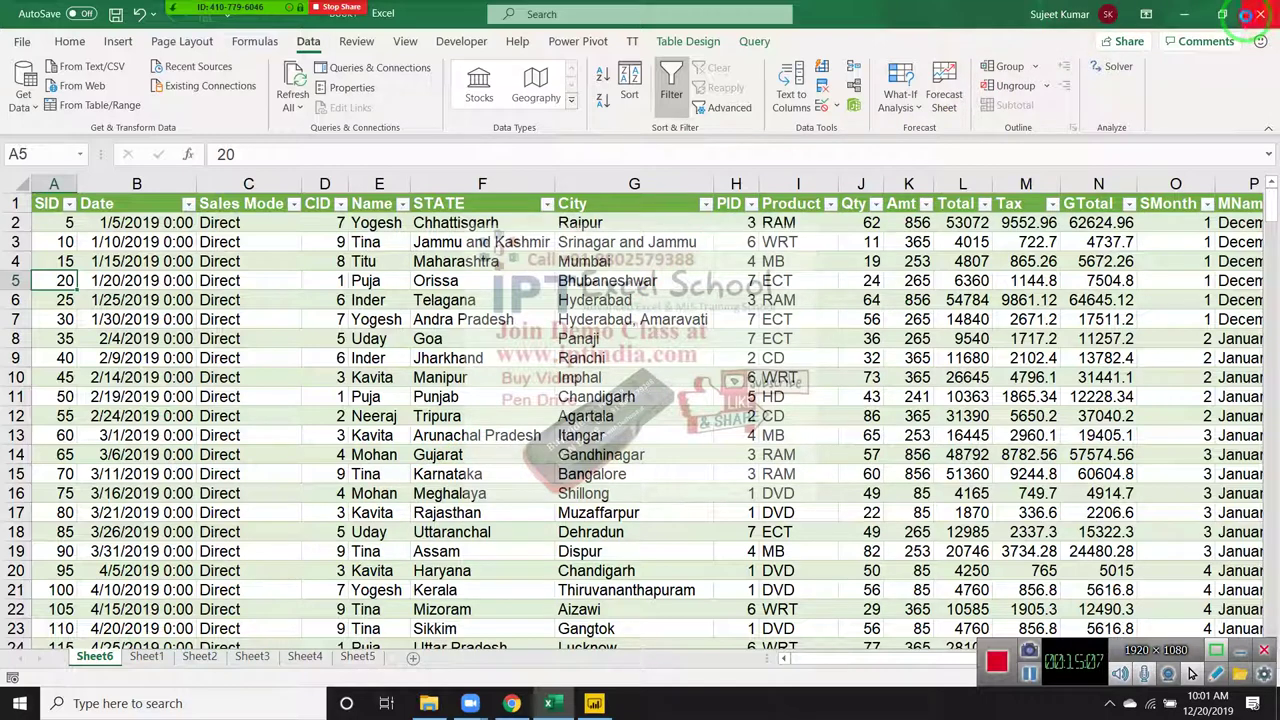
{"action": "left_click", "coordinate": [1250, 16]}
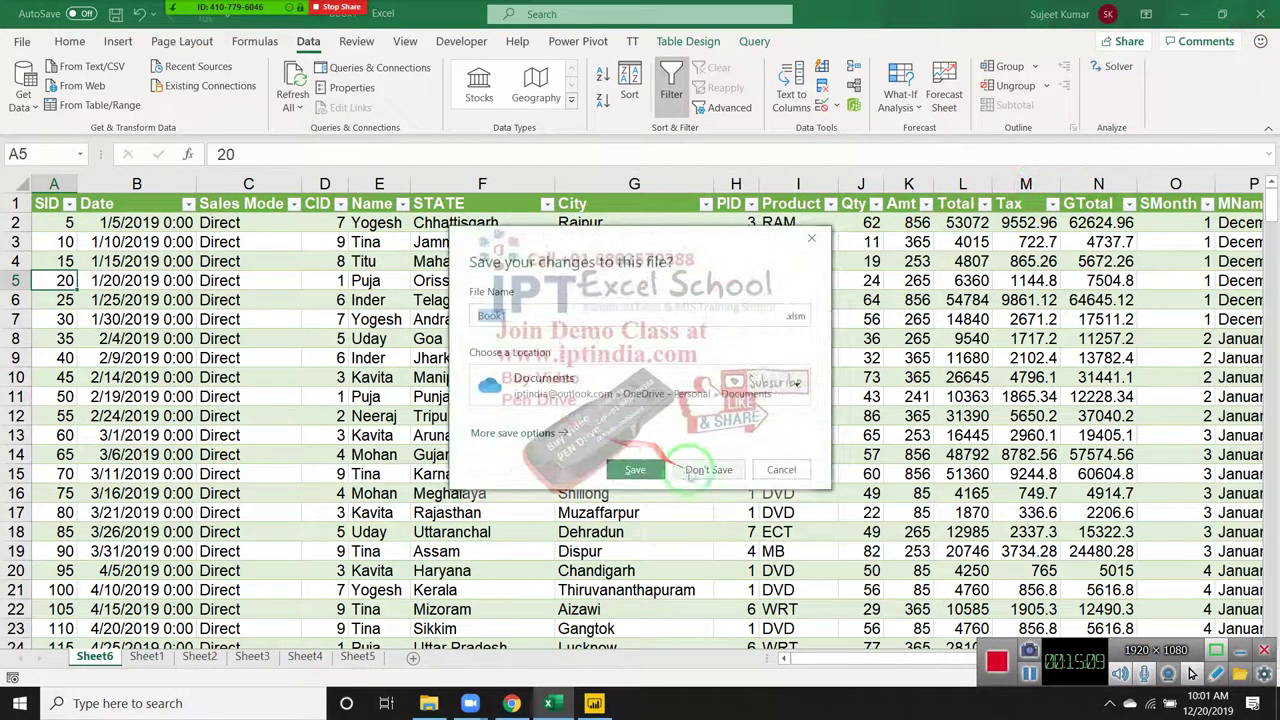
Discard Book7's changes, launch a fresh Excel, and quit Power BI Desktop without saving
{"action": "left_click", "coordinate": [692, 472]}
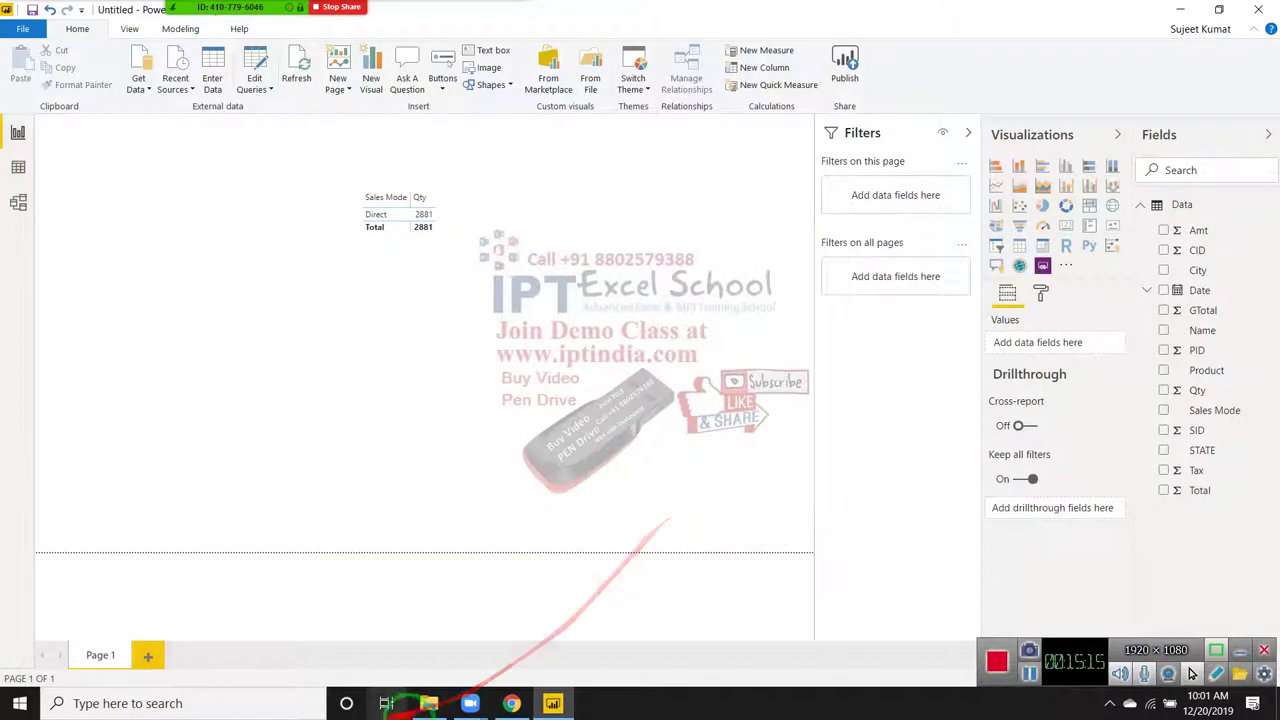
{"action": "key", "text": "super"}
{"action": "type", "text": "e"}
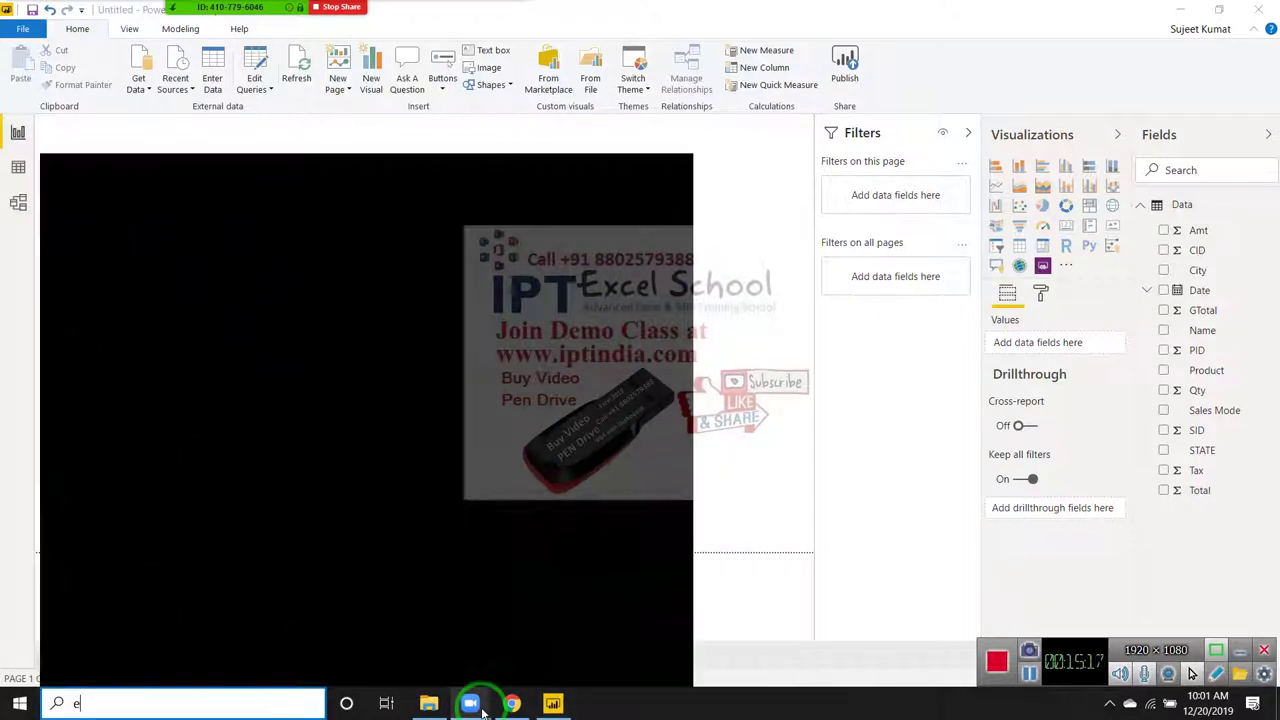
{"action": "type", "text": "xcel"}
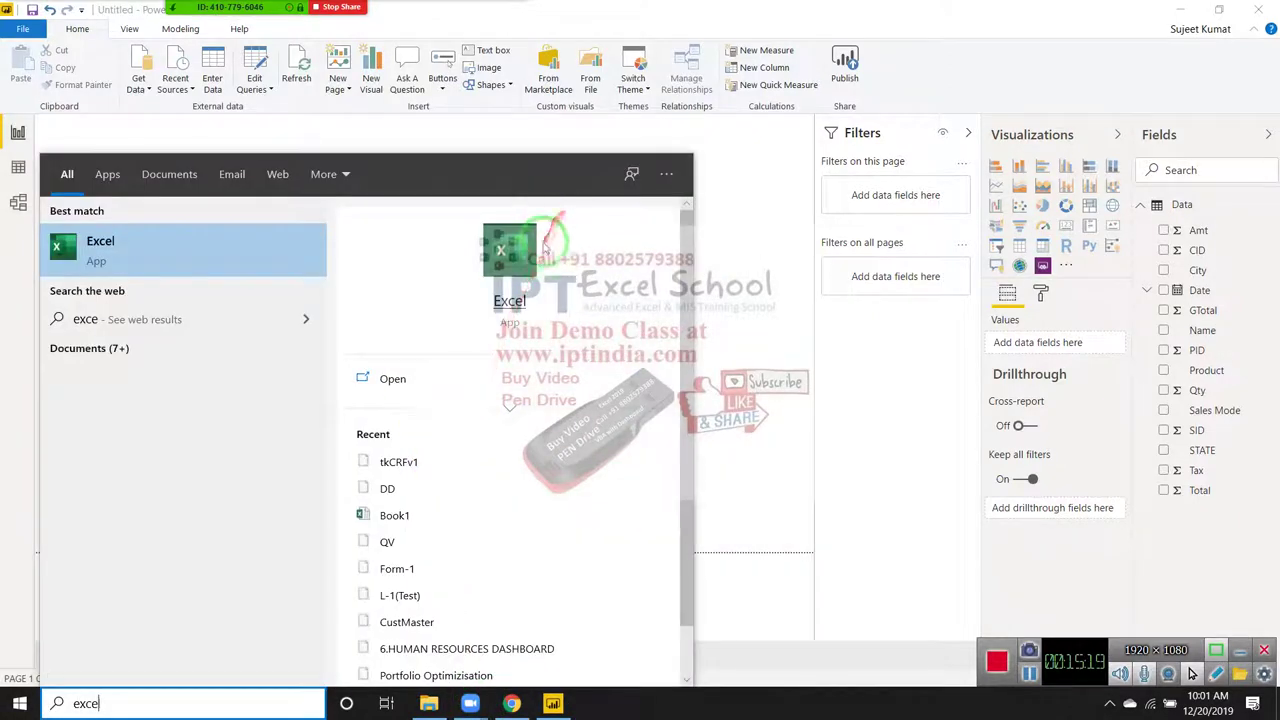
{"action": "left_click", "coordinate": [510, 252]}
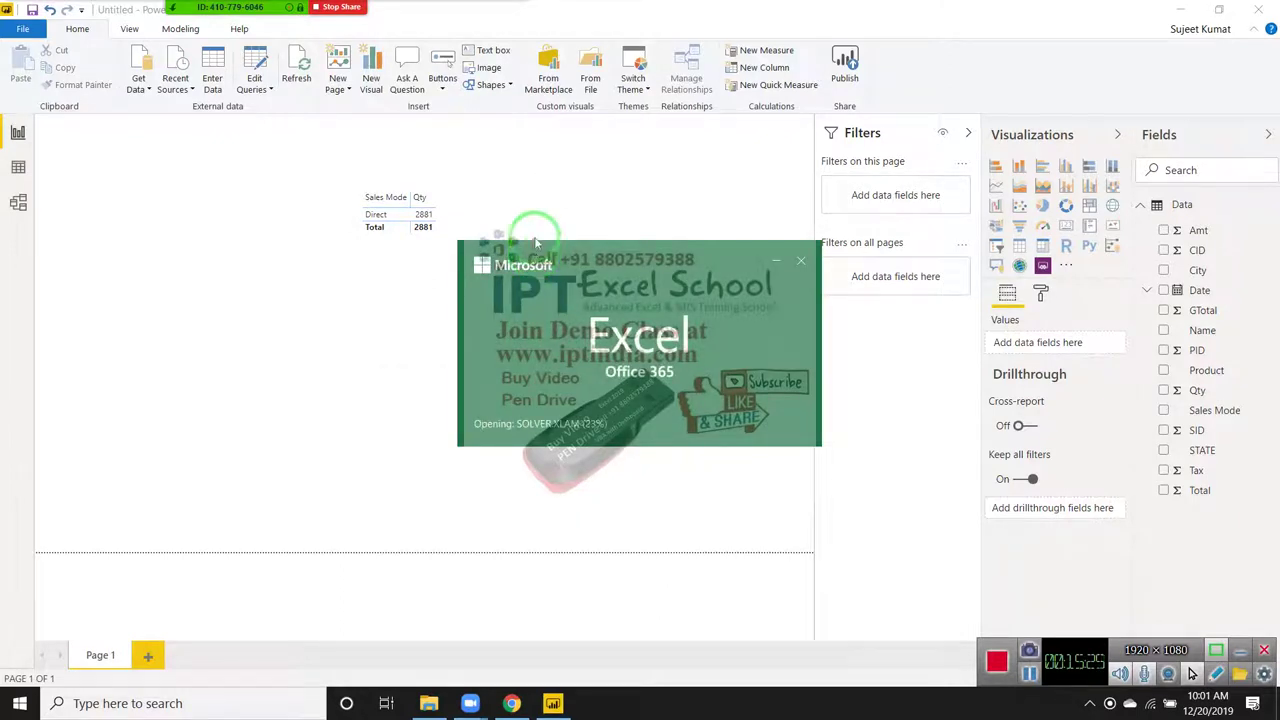
{"action": "left_click", "coordinate": [1258, 9]}
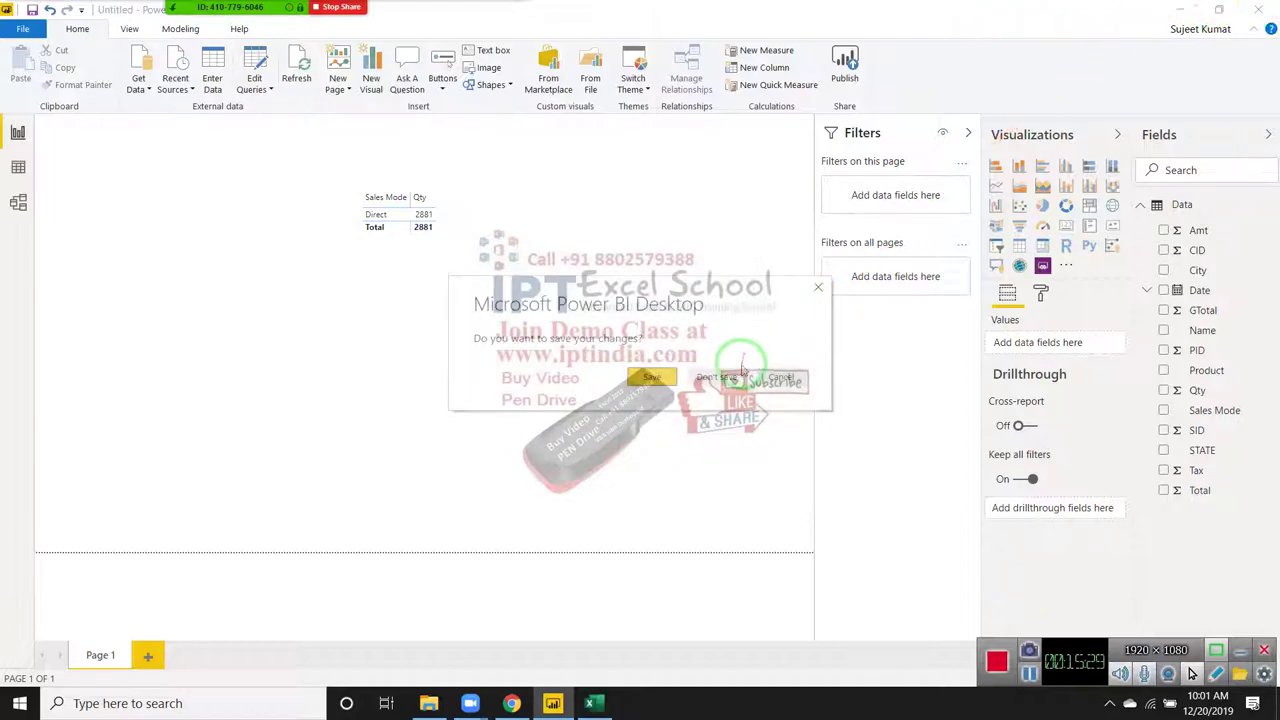
{"action": "left_click", "coordinate": [728, 378]}
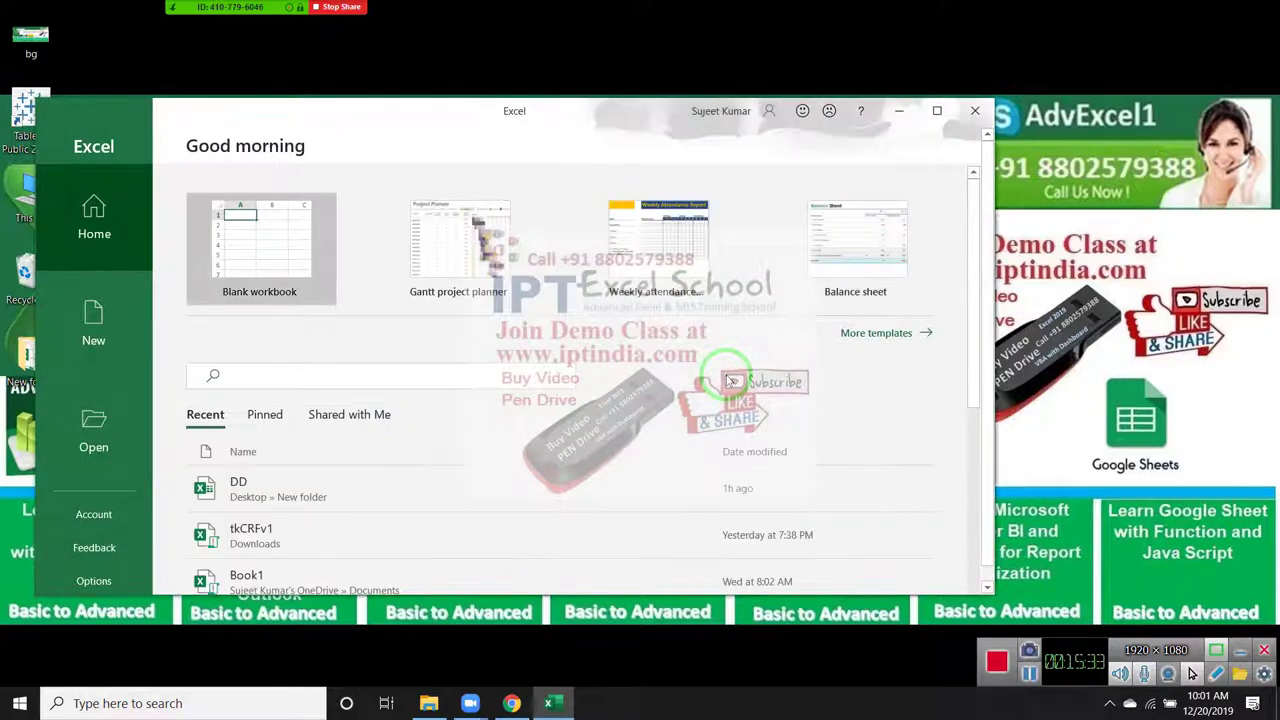
Create a new blank workbook (Book1) and maximize the Excel window
{"action": "left_click", "coordinate": [250, 238]}
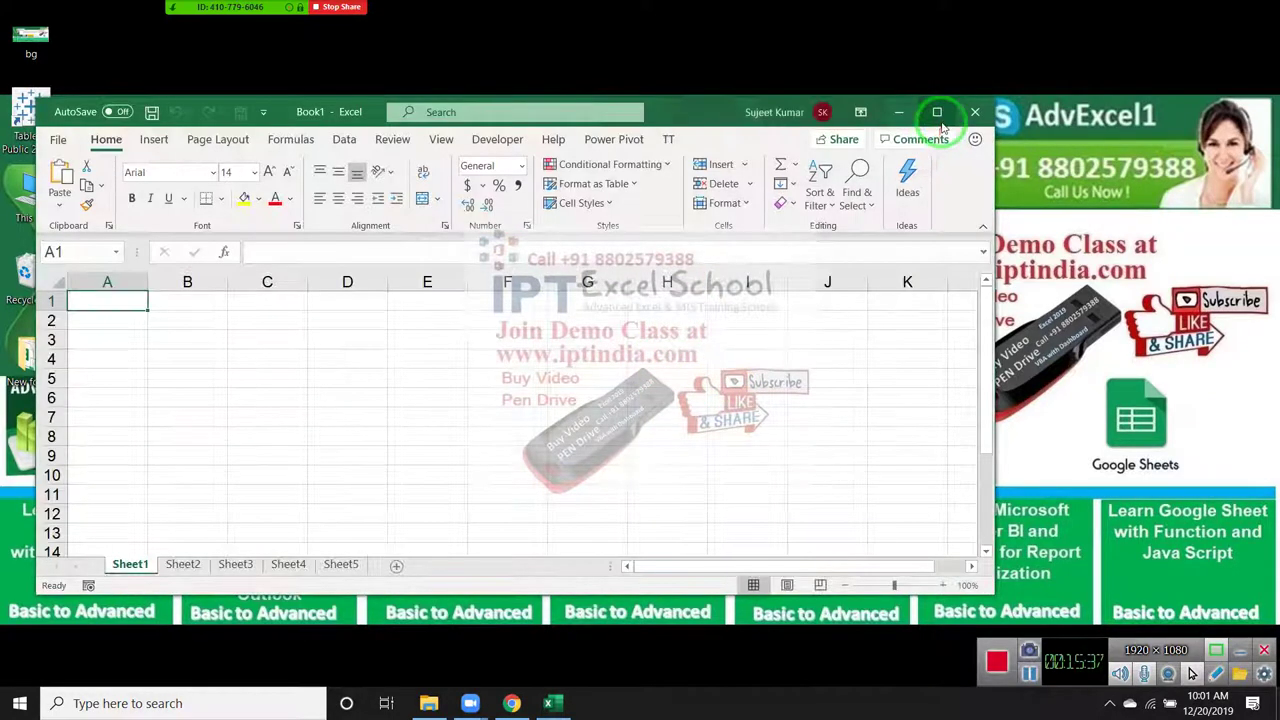
{"action": "left_click", "coordinate": [940, 115]}
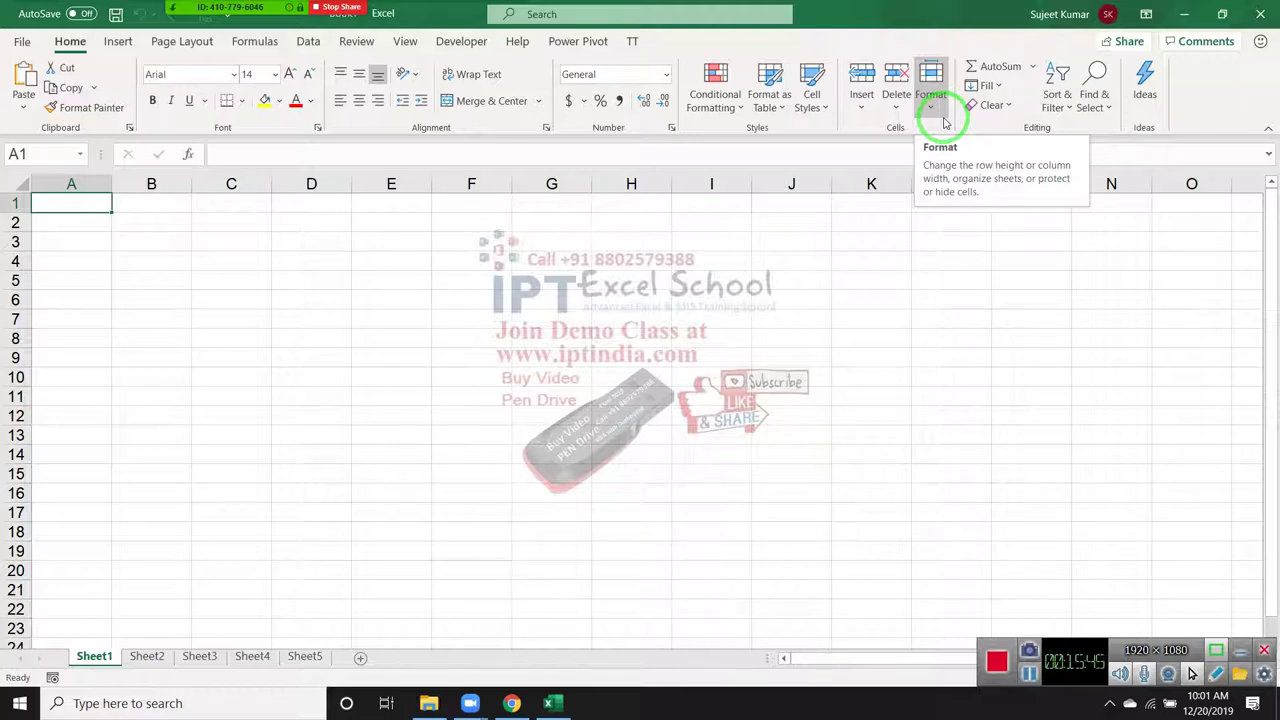
Rename Sheet1 to HY-1
{"action": "left_click", "coordinate": [110, 662]}
{"action": "right_click", "coordinate": [111, 662]}
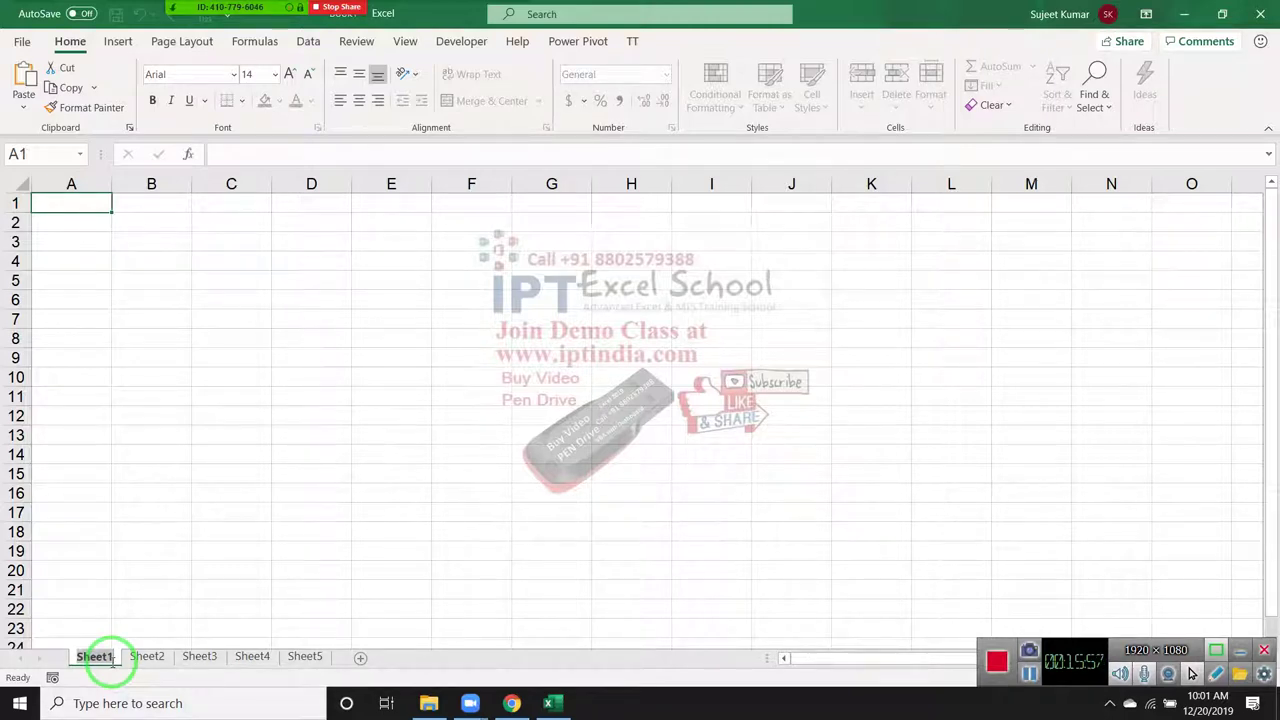
{"action": "type", "text": "HY"}
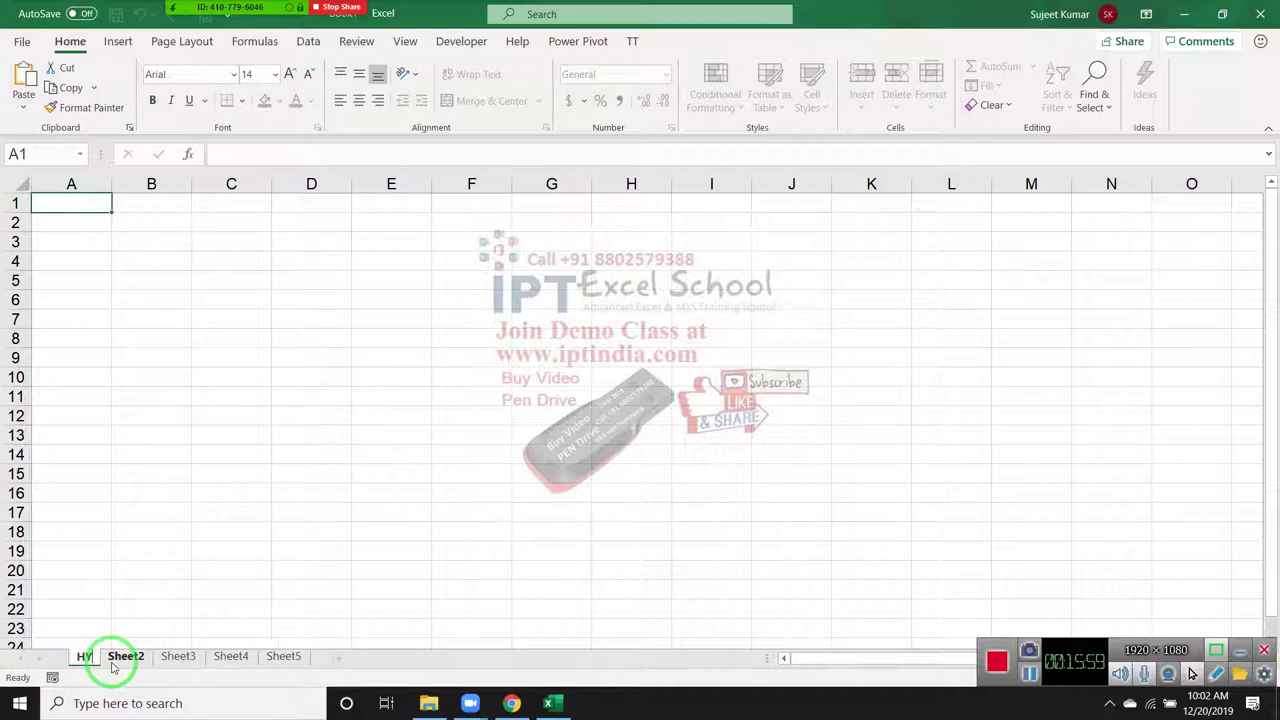
{"action": "type", "text": "-1"}
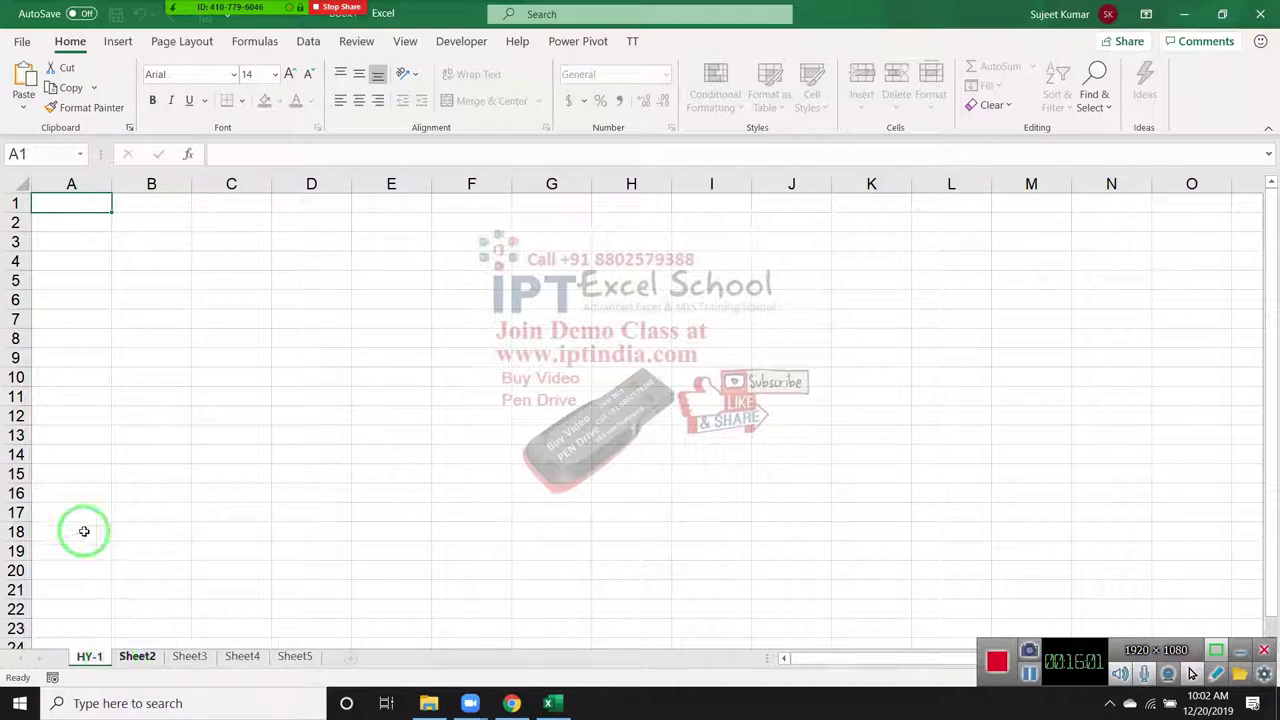
{"action": "left_click", "coordinate": [102, 526]}
Rename Sheet2 to HY-2 and return to the HY-1 grid
{"action": "left_click", "coordinate": [138, 656]}
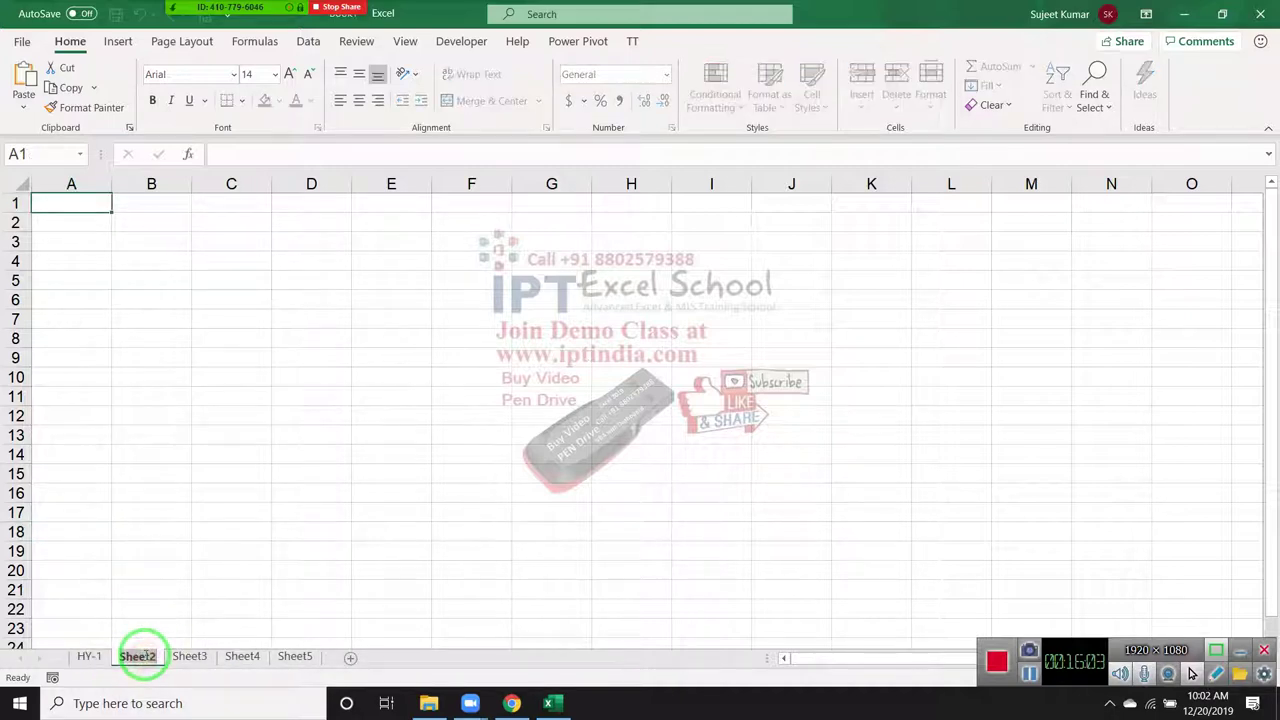
{"action": "double_click", "coordinate": [146, 655]}
{"action": "type", "text": "HY"}
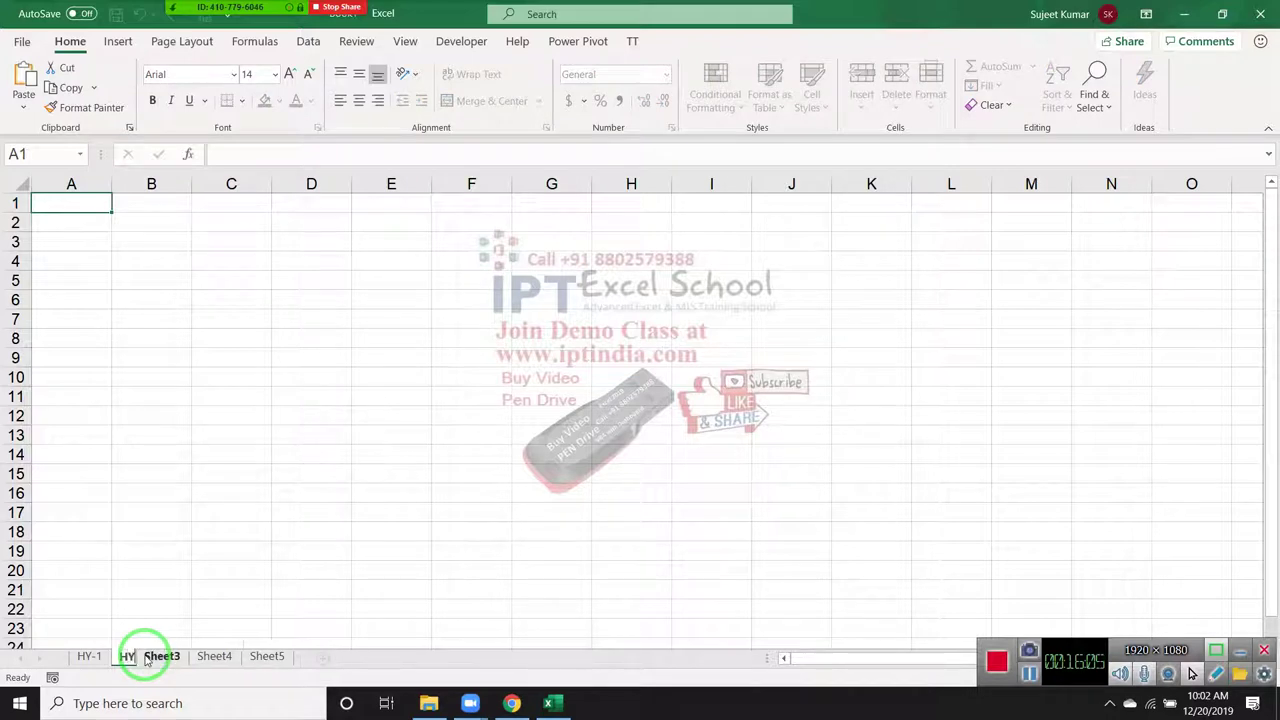
{"action": "key", "text": "Return"}
{"action": "type", "text": "-2"}
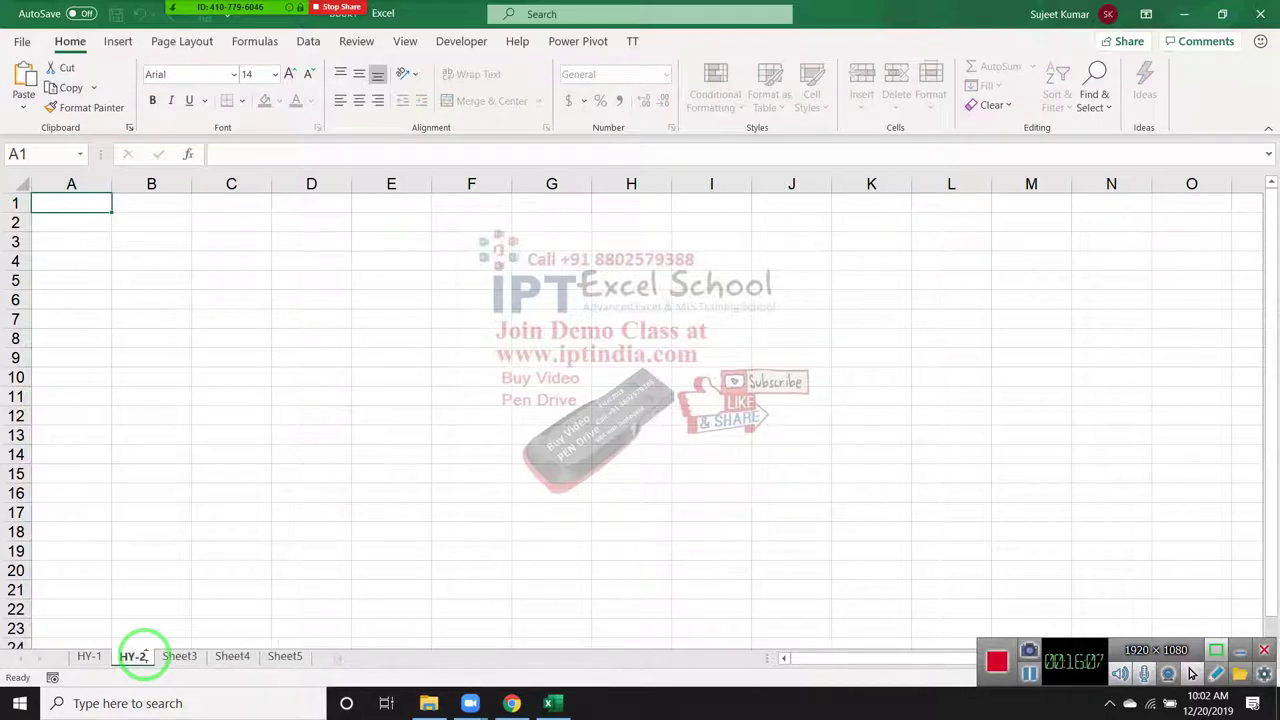
{"action": "key", "text": "Return"}
{"action": "left_click", "coordinate": [126, 393]}
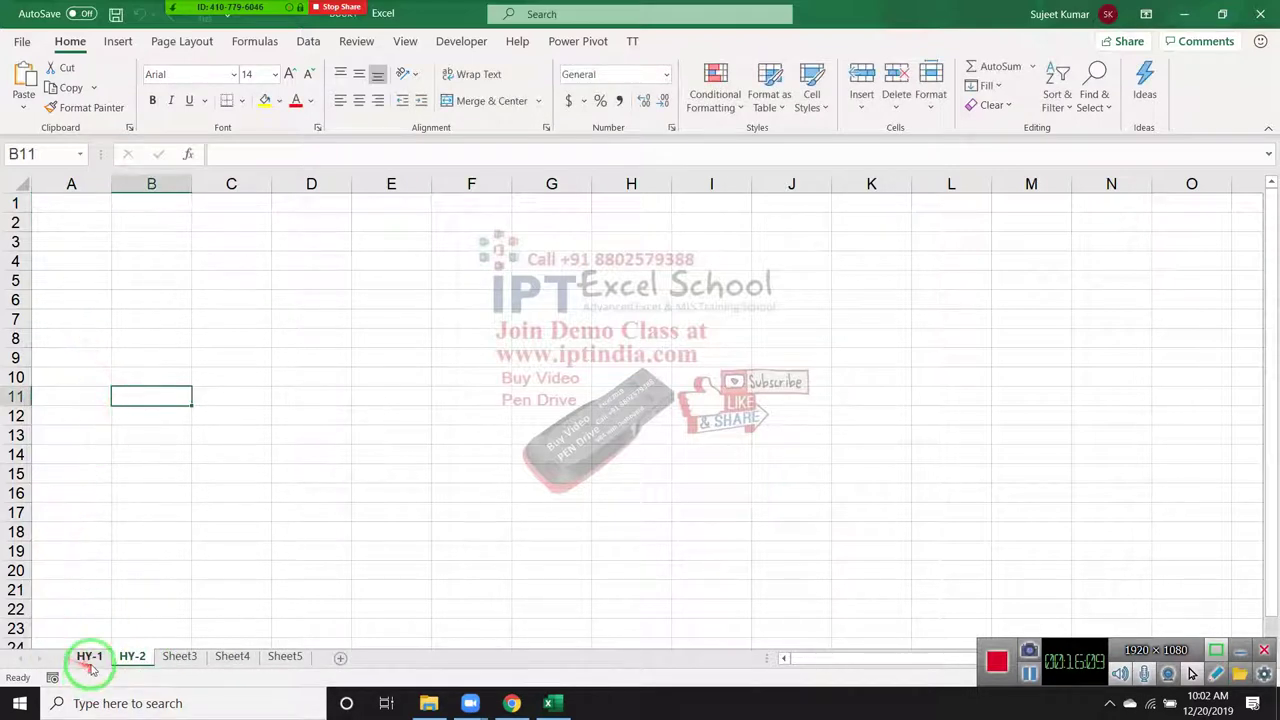
Enter headers Date, Name, P-1 in A1:C1 and fill P-2 through P-5 across to G1
{"action": "left_click", "coordinate": [89, 656]}
{"action": "left_click", "coordinate": [90, 205]}
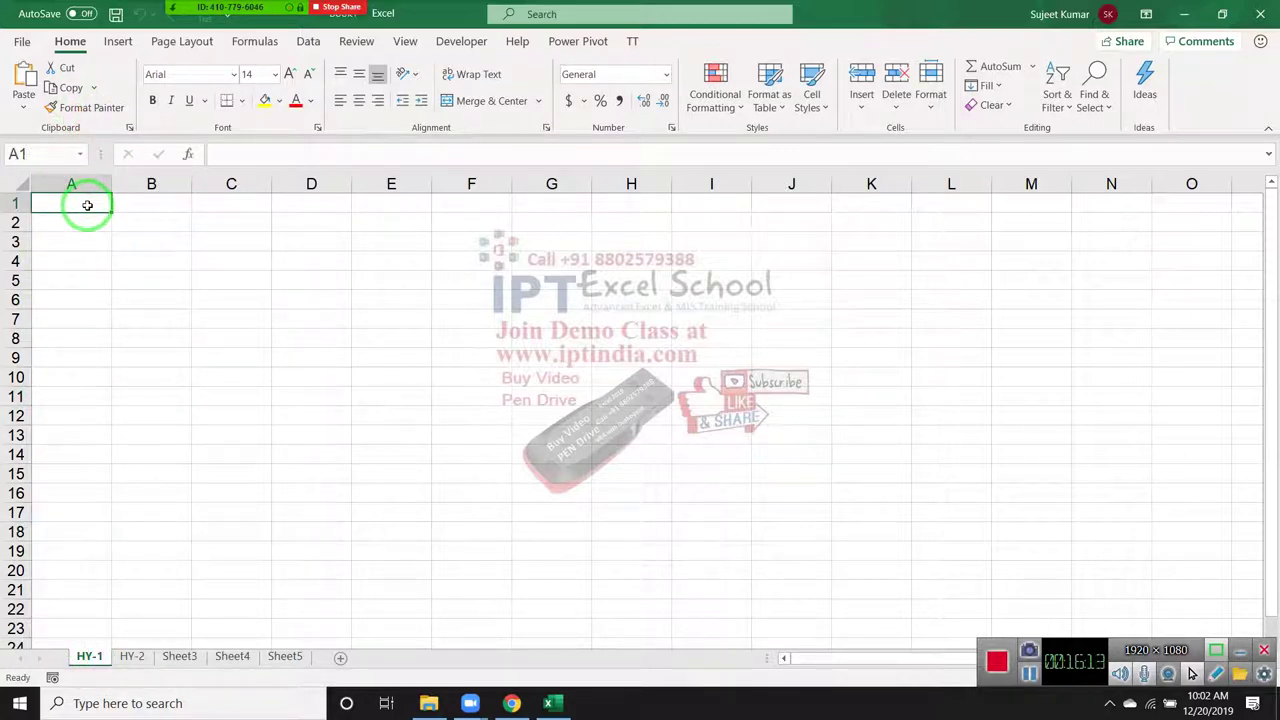
{"action": "type", "text": "Date"}
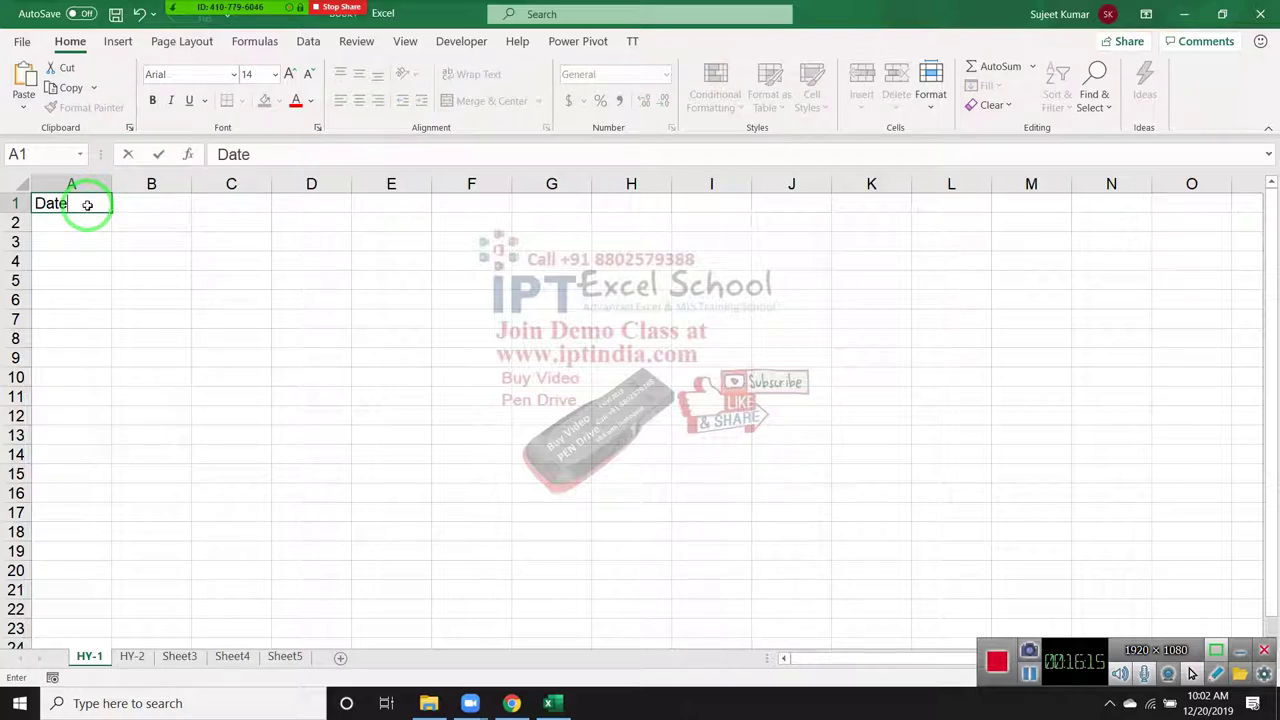
{"action": "key", "text": "Tab"}
{"action": "type", "text": "Name"}
{"action": "key", "text": "Tab"}
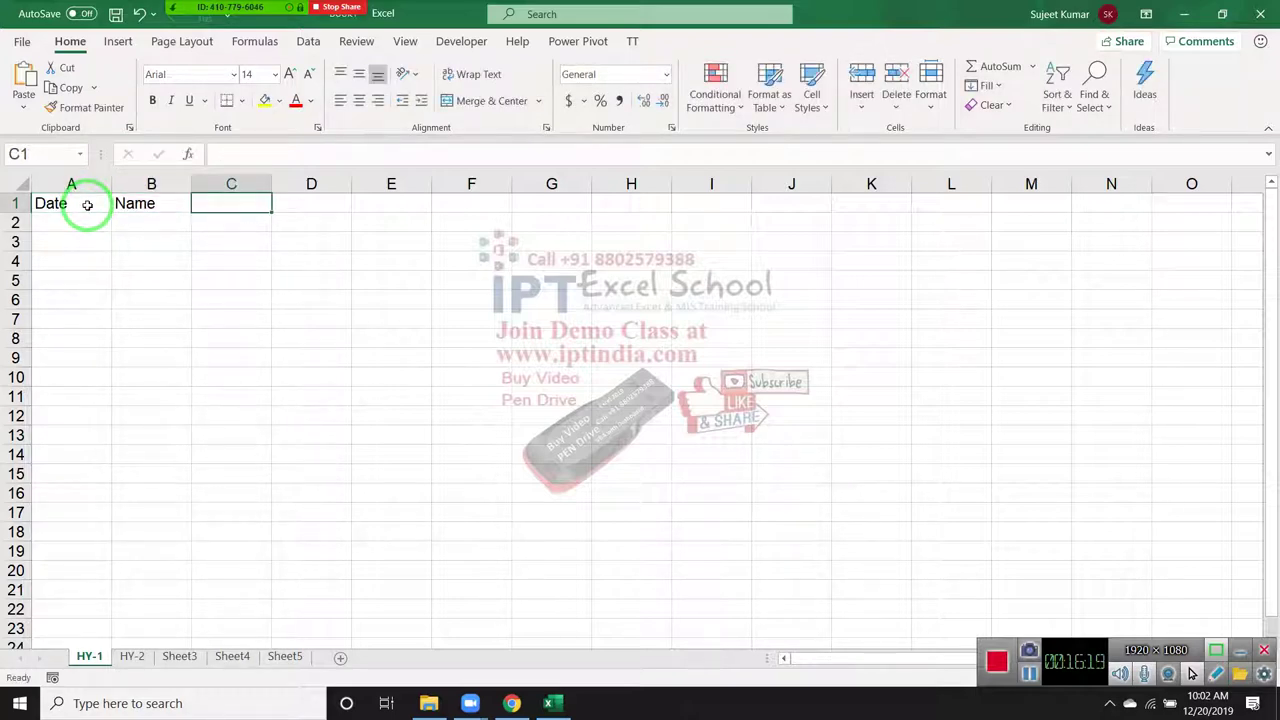
{"action": "type", "text": "P-1"}
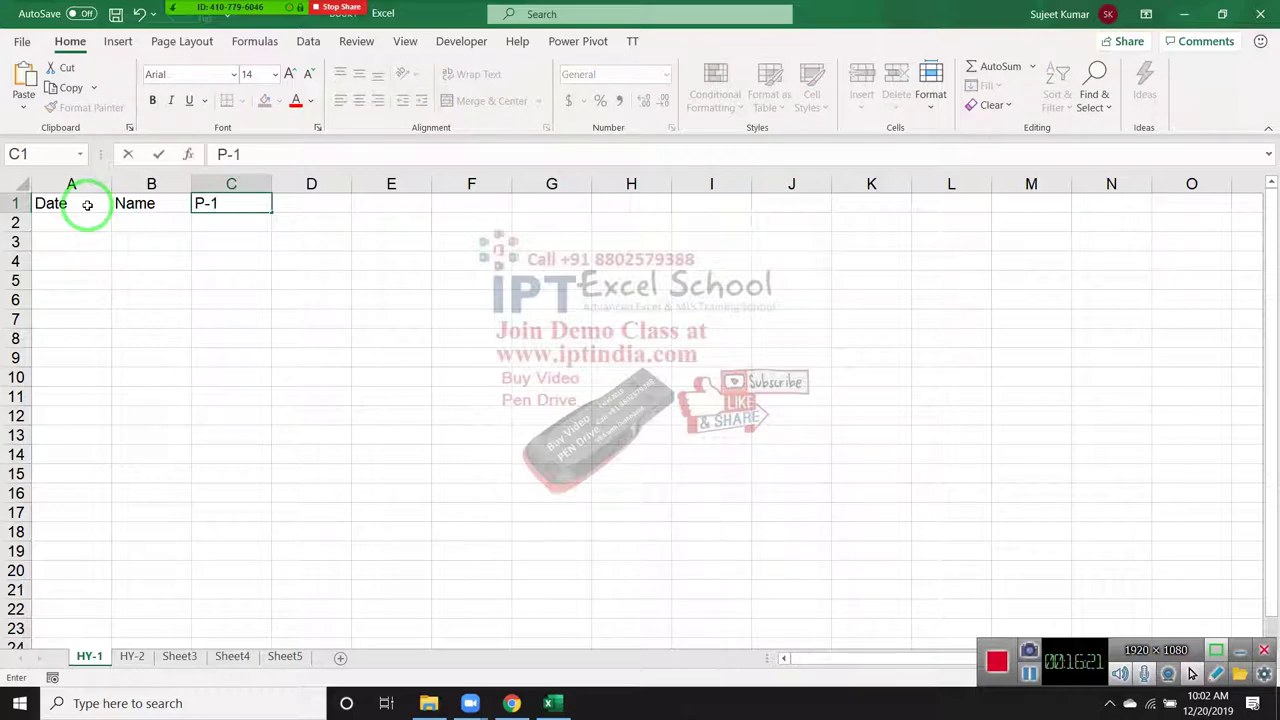
{"action": "key", "text": "Return"}
{"action": "left_click", "coordinate": [251, 205]}
{"action": "mouse_move", "coordinate": [270, 212]}
{"action": "left_mouse_down"}
{"action": "mouse_move", "coordinate": [753, 217]}
{"action": "mouse_move", "coordinate": [591, 213]}
{"action": "left_mouse_up"}
Enter a trial date in A2, then clear it again
{"action": "left_click", "coordinate": [66, 224]}
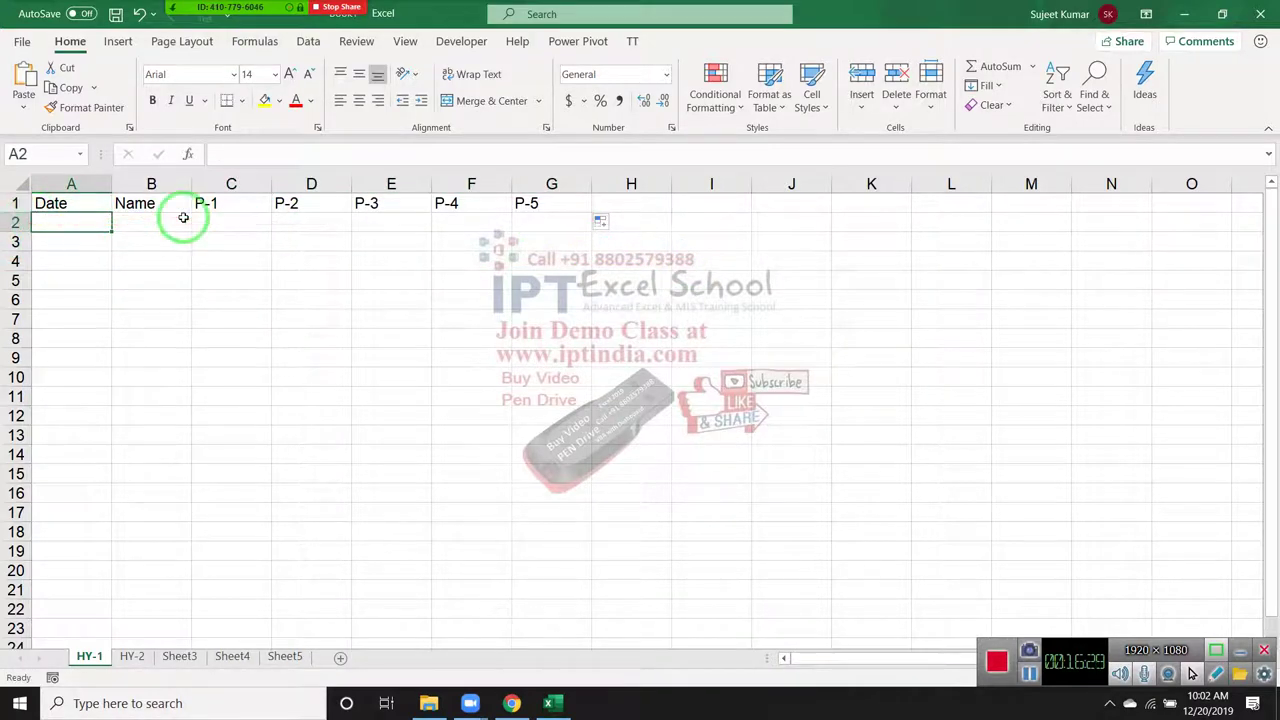
{"action": "type", "text": "1/1"}
{"action": "left_click", "coordinate": [140, 260]}
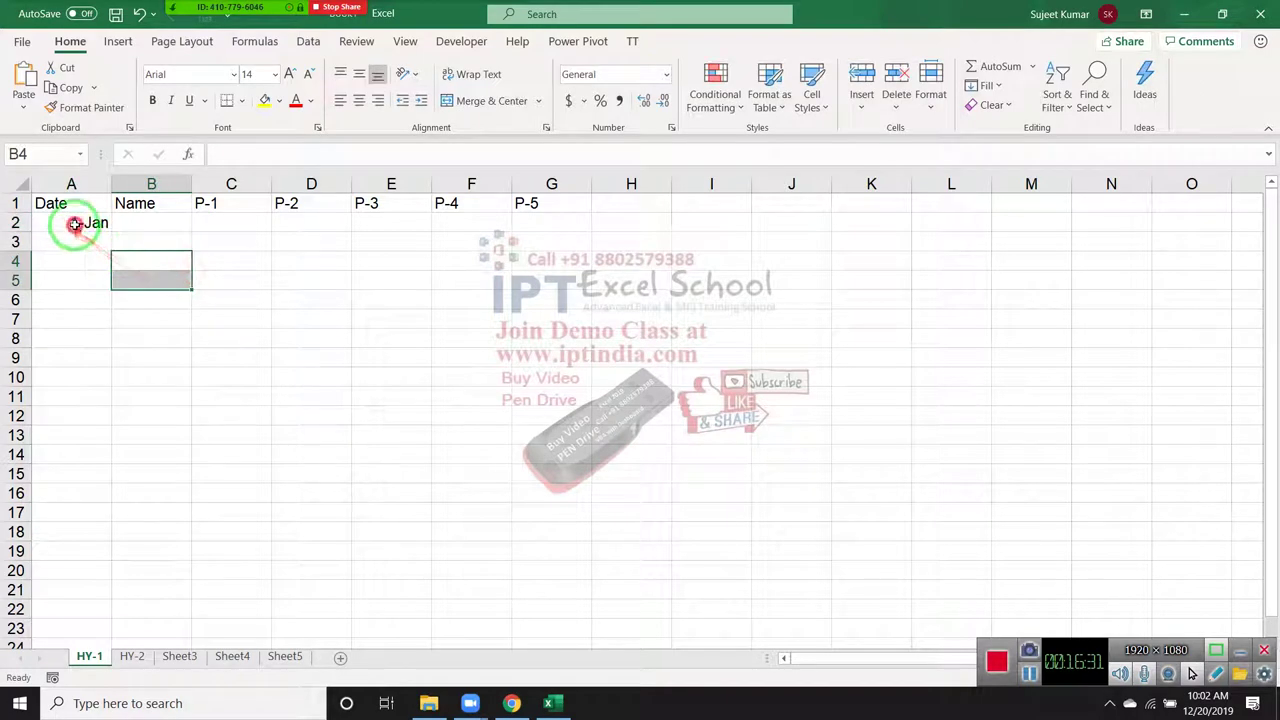
{"action": "left_click", "coordinate": [100, 226]}
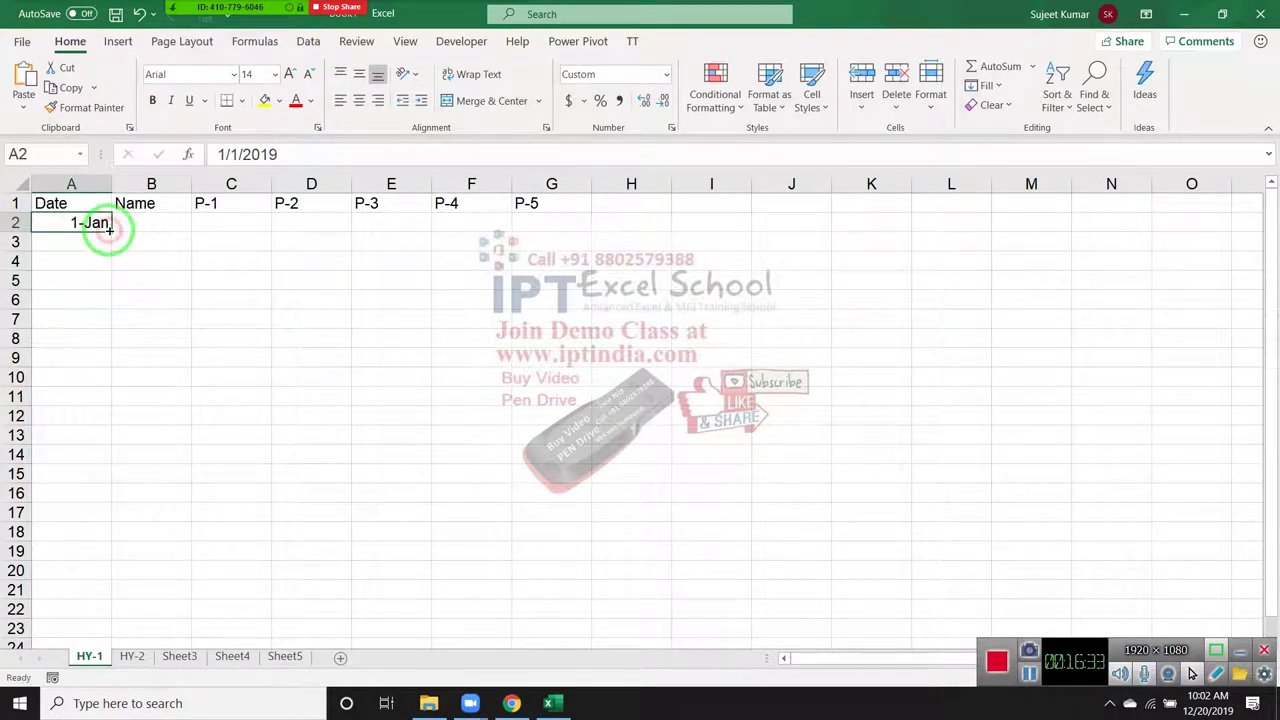
{"action": "key", "text": "Delete"}
Enter Puja in B2 and fill the name list down column B to row 403
{"action": "key", "text": "Up"}
{"action": "key", "text": "Right"}
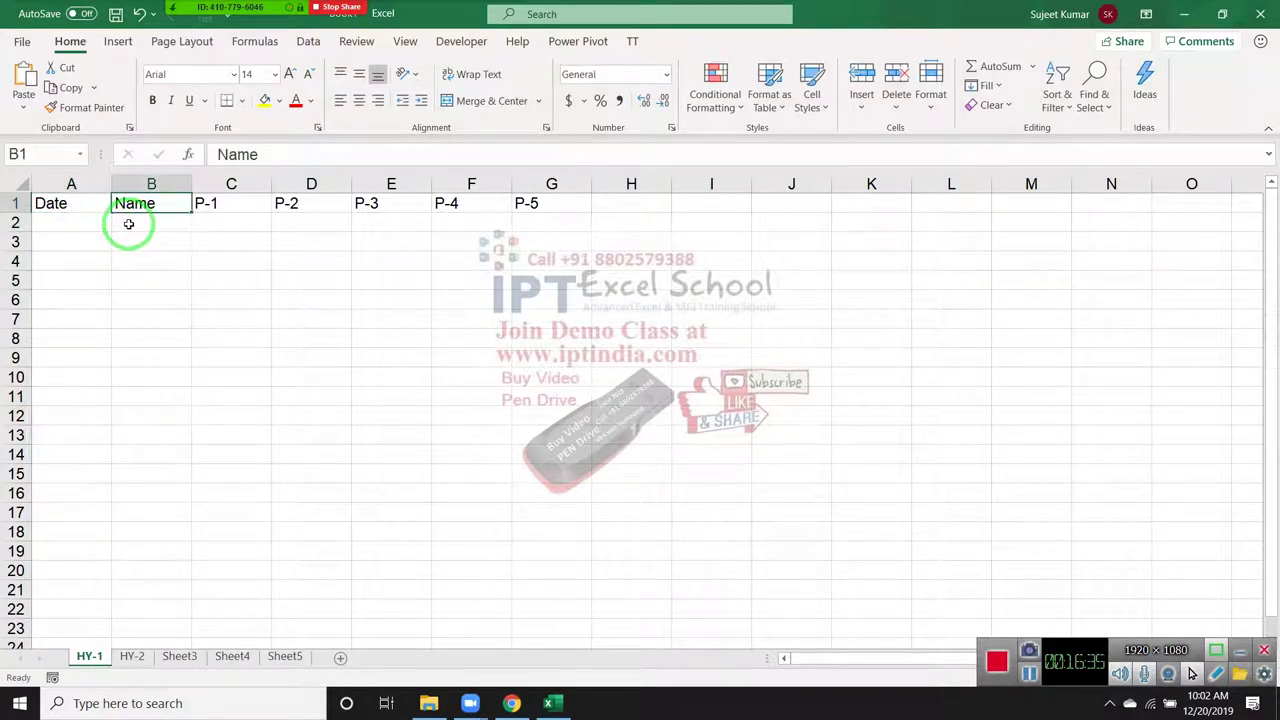
{"action": "key", "text": "Down"}
{"action": "type", "text": "P"}
{"action": "key", "text": "Return"}
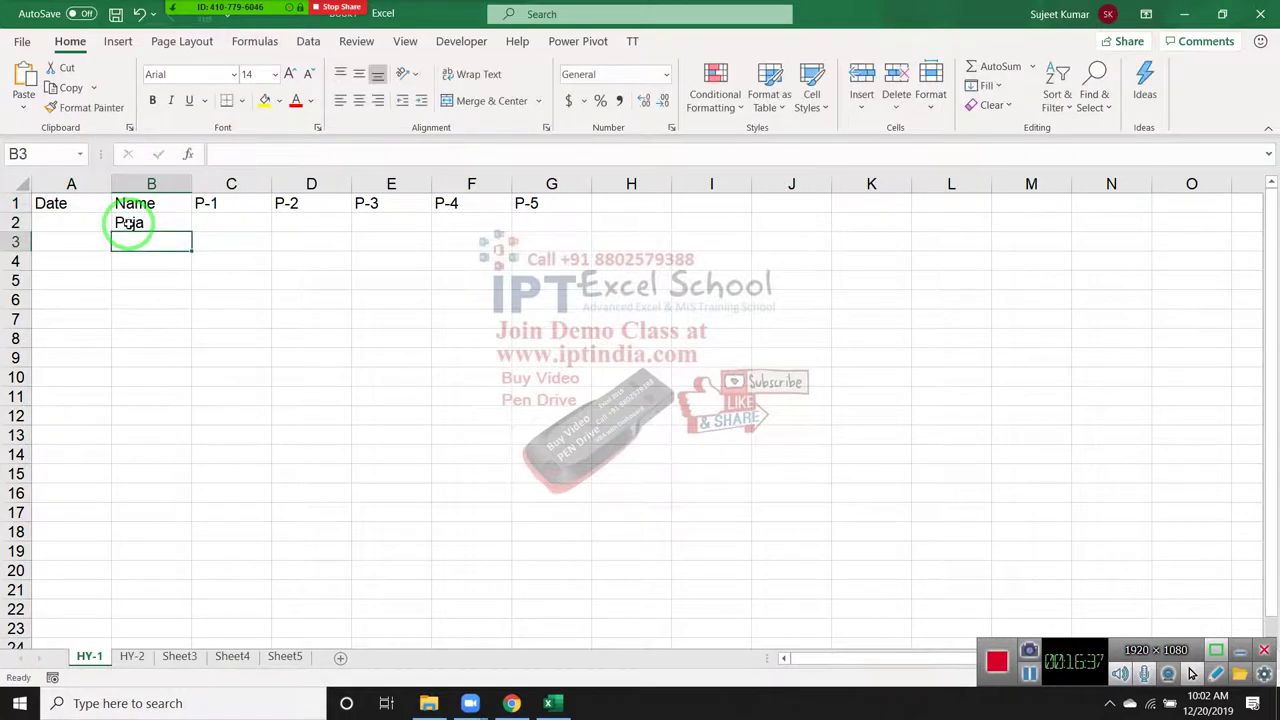
{"action": "left_click", "coordinate": [127, 223]}
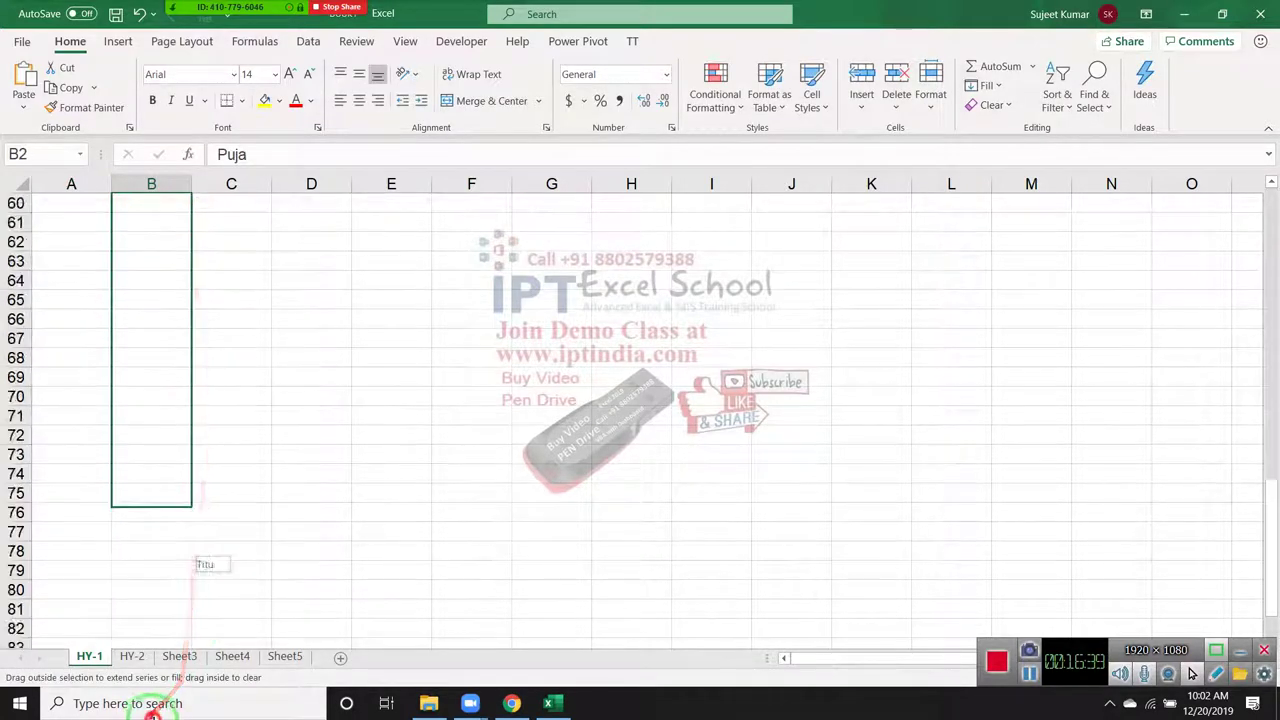
{"action": "left_click_drag", "start_coordinate": [211, 439], "coordinate": [262, 662]}
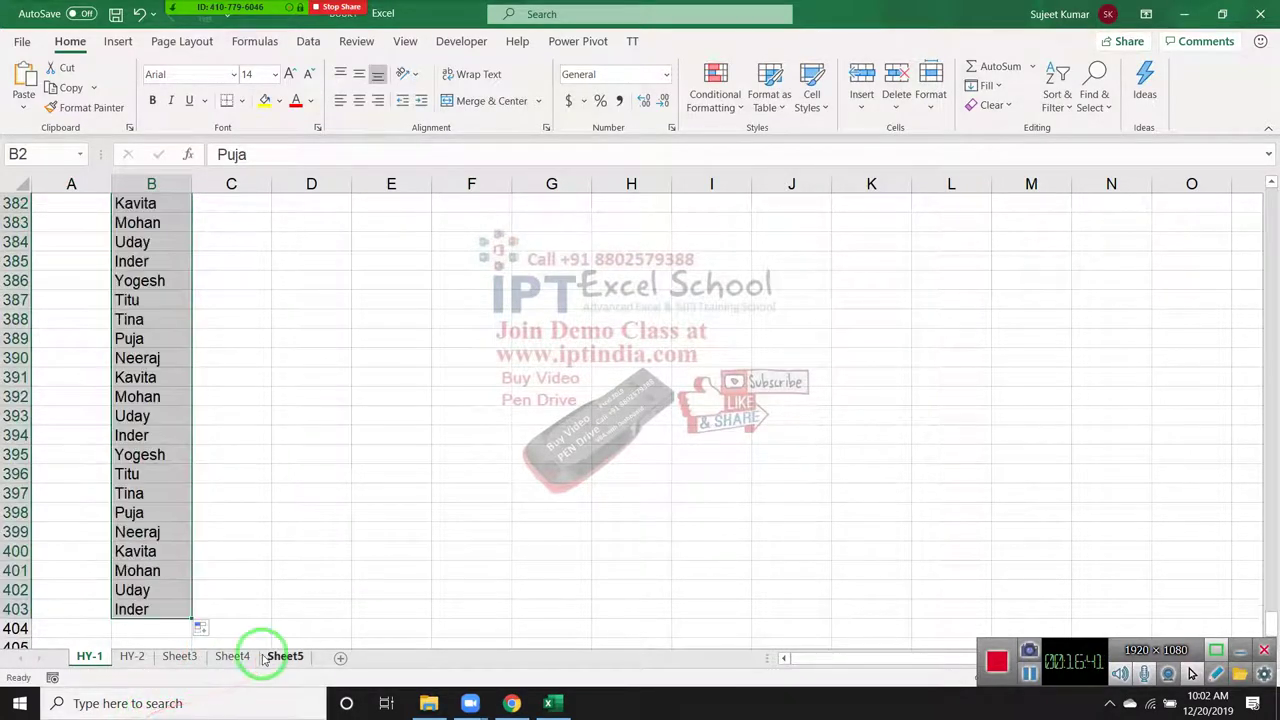
{"action": "key", "text": "ctrl+Up"}
Enter 1-Jan in A2 and copy it down into A2:A6
{"action": "key", "text": "Down"}
{"action": "key", "text": "Left"}
{"action": "type", "text": "1/"}
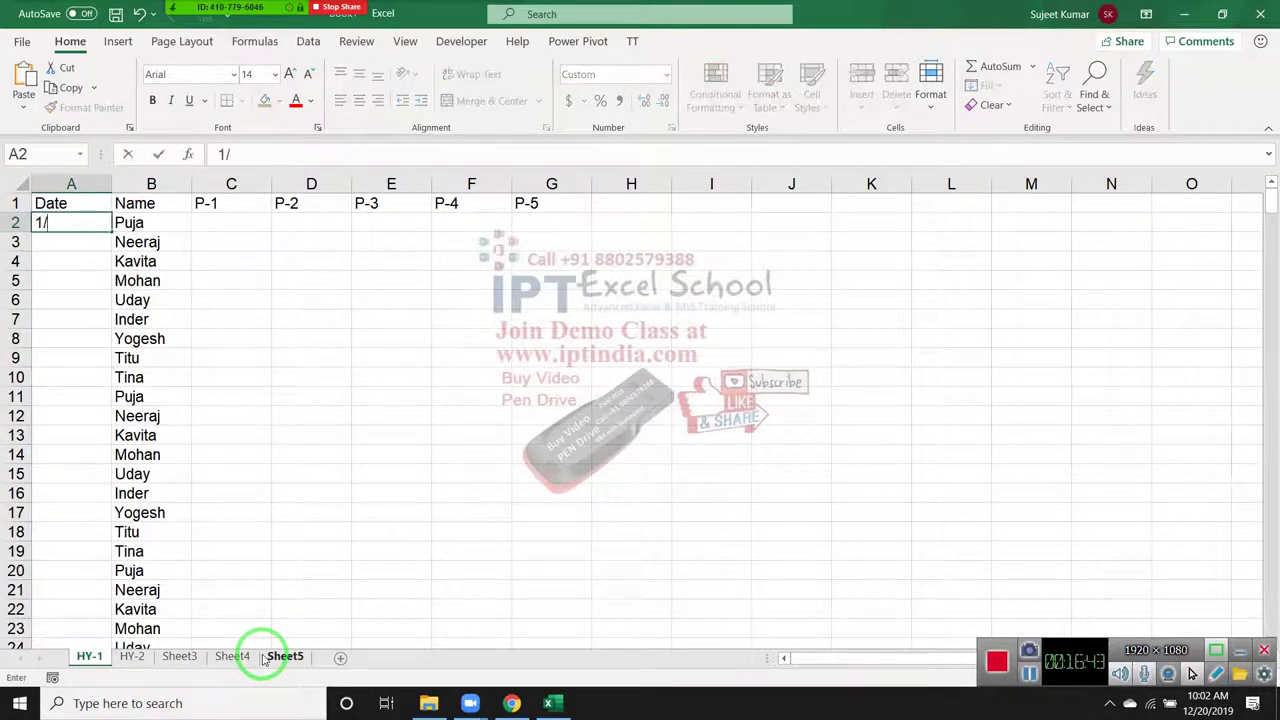
{"action": "key", "text": "Return"}
{"action": "key", "text": "Up"}
{"action": "key", "text": "shift+Down"}
{"action": "key", "text": "shift+Down"}
{"action": "key", "text": "shift+Down"}
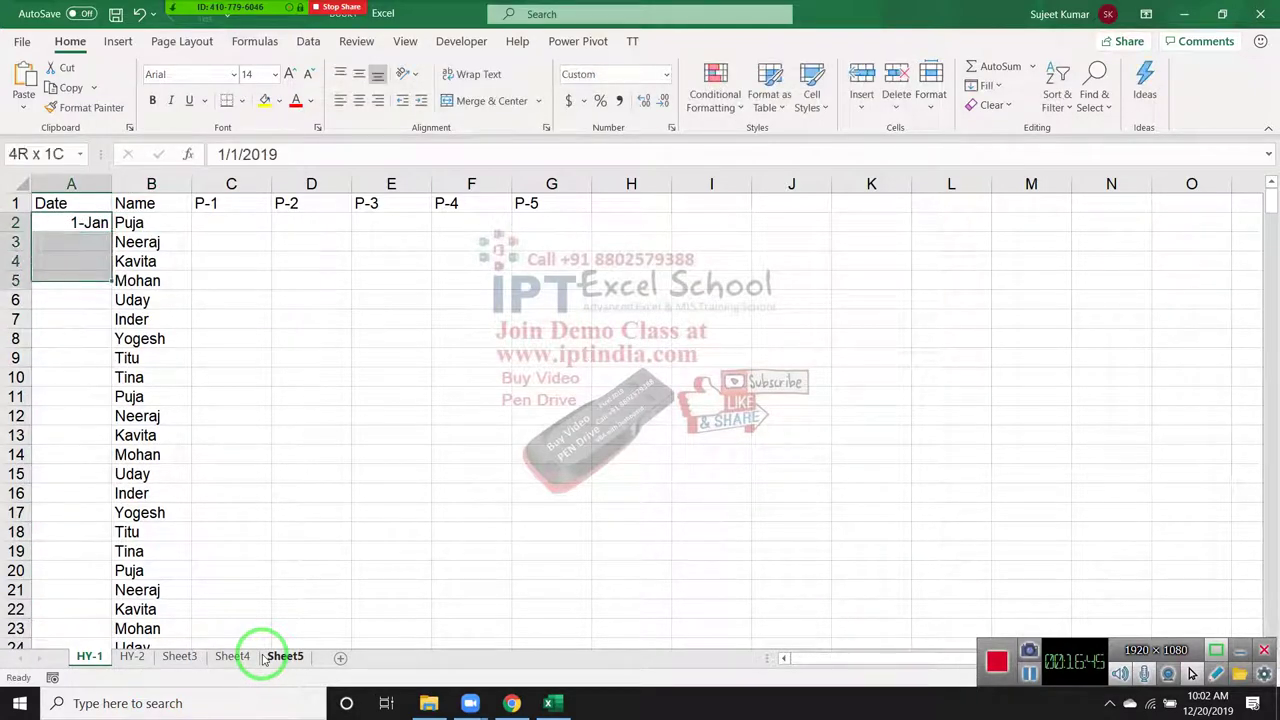
{"action": "key", "text": "shift+Down"}
{"action": "key", "text": "ctrl+Down"}
Put a next-day formula based on A2 in A7 and fill it down A7:A403
{"action": "key", "text": "Down"}
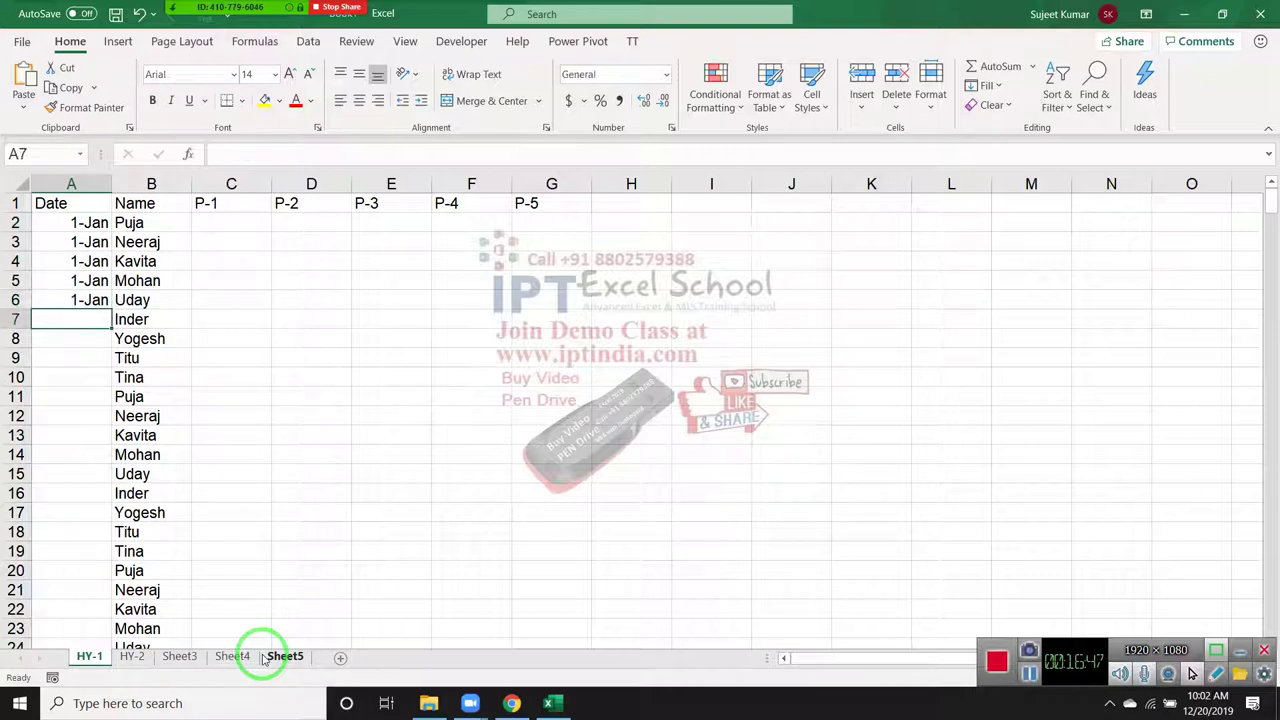
{"action": "type", "text": "="}
{"action": "key", "text": "Up"}
{"action": "key", "text": "Up"}
{"action": "key", "text": "Up"}
{"action": "key", "text": "Up"}
{"action": "key", "text": "Up"}
{"action": "type", "text": "+"}
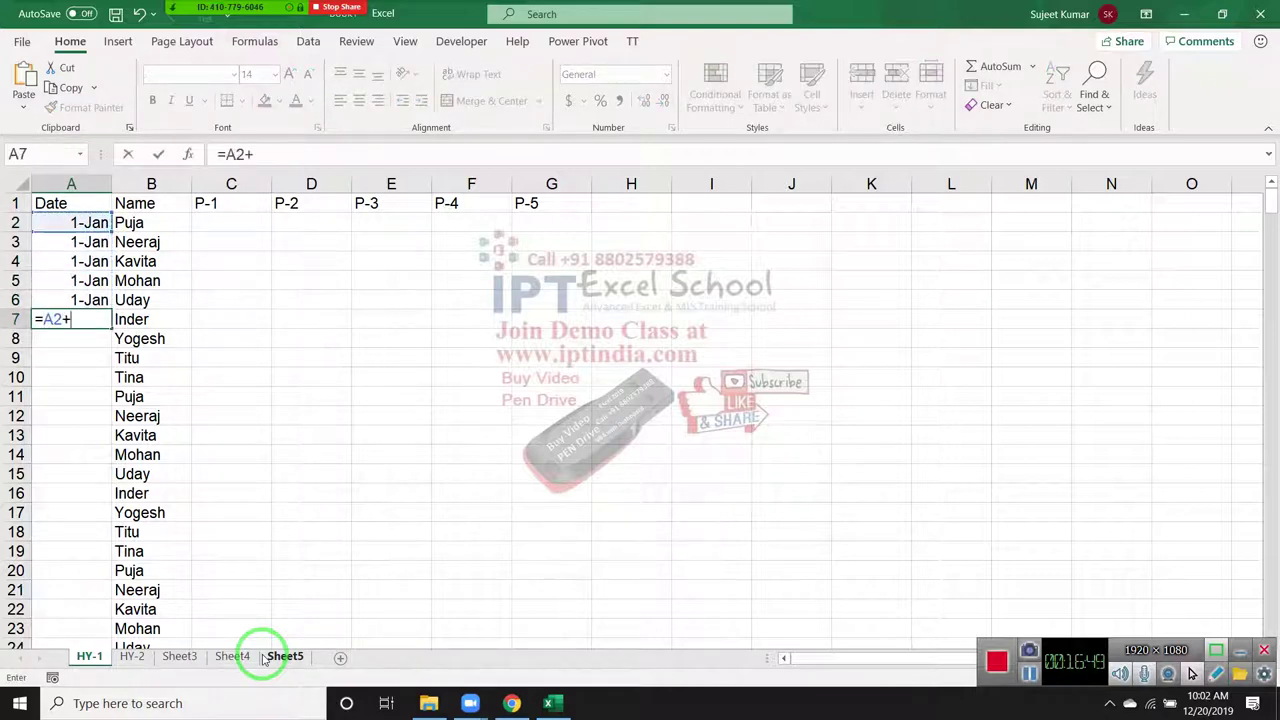
{"action": "key", "text": "Return"}
{"action": "key", "text": "Right"}
{"action": "key", "text": "ctrl+Down"}
{"action": "key", "text": "Left"}
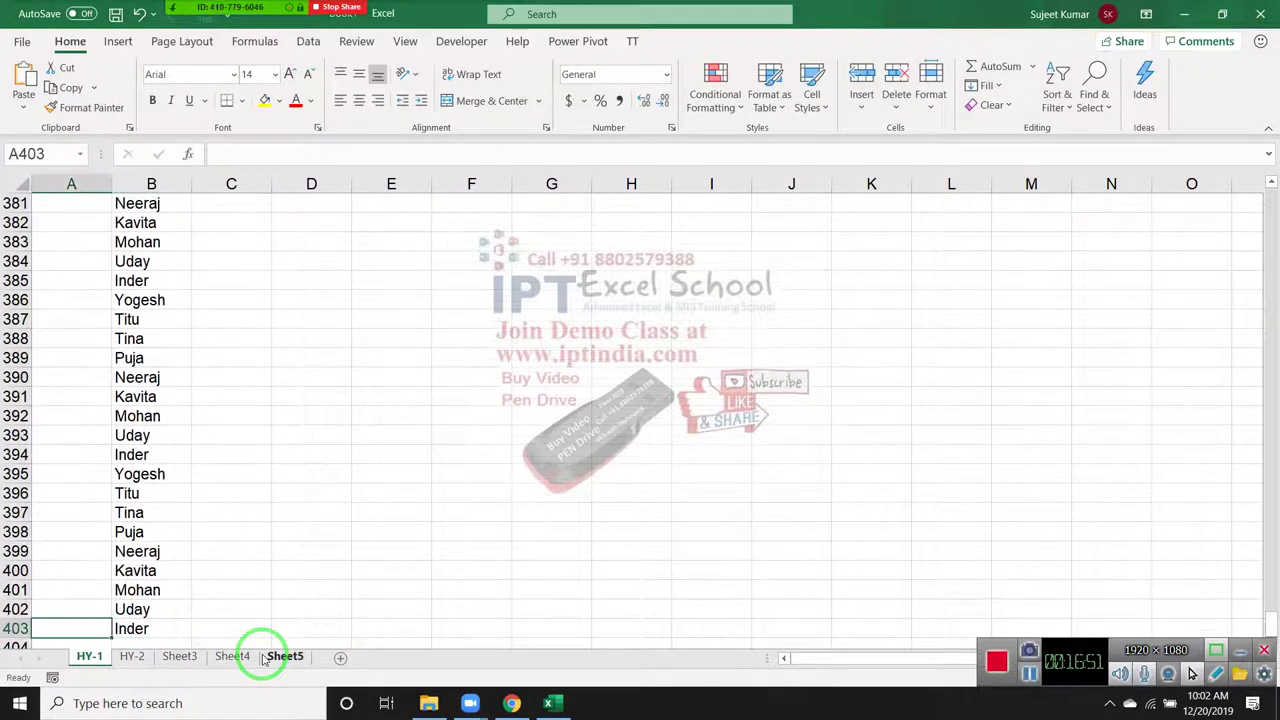
{"action": "key", "text": "ctrl+shift+Up"}
{"action": "key", "text": "ctrl+d"}
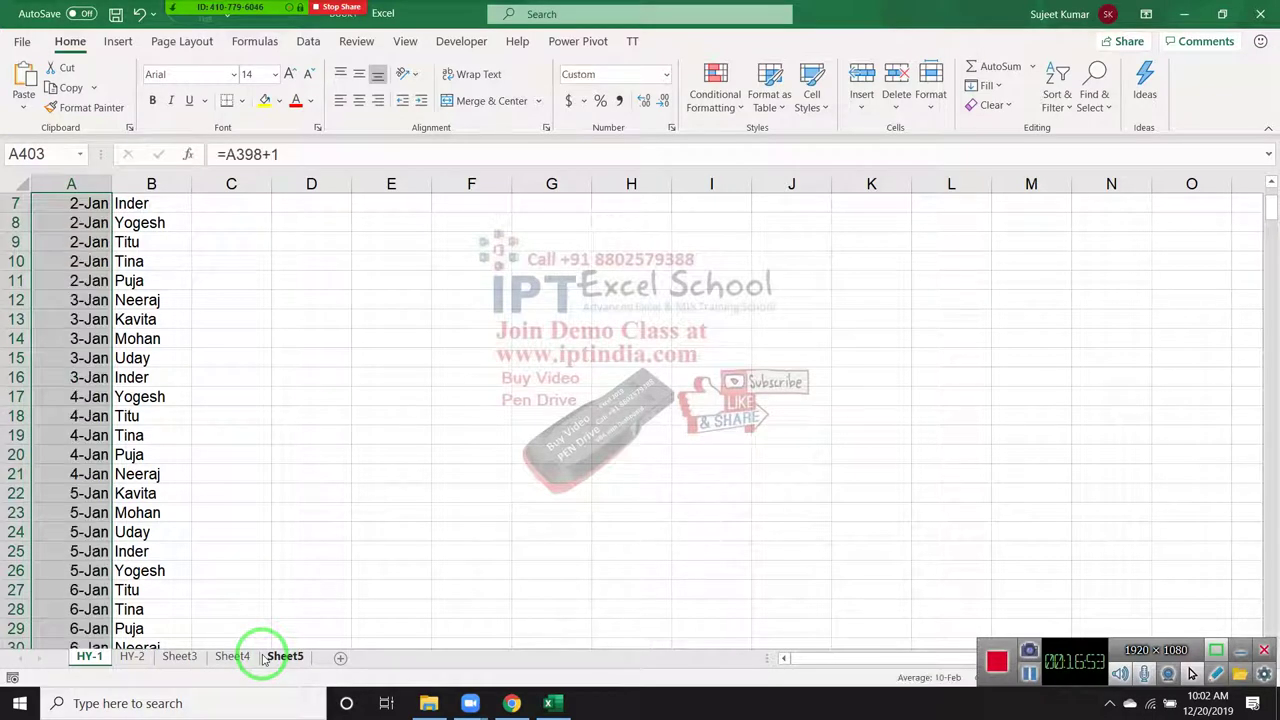
{"action": "key", "text": "Down"}
{"action": "key", "text": "Up"}
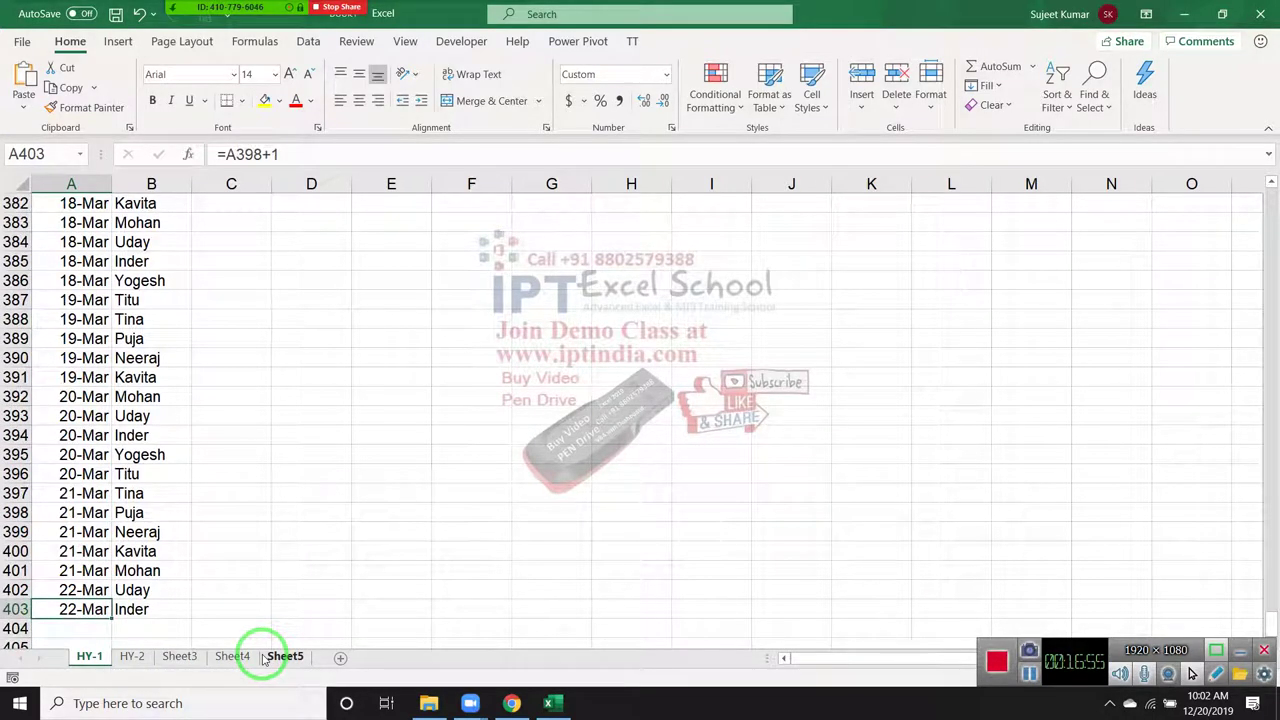
Extend the date fill further down column A through row 633
{"action": "key", "text": "Right"}
{"action": "key", "text": "Left"}
{"action": "key", "text": "shift+Page_Down"}
{"action": "key", "text": "shift+Page_Down"}
{"action": "key", "text": "shift+Page_Down"}
{"action": "key", "text": "shift+Page_Down"}
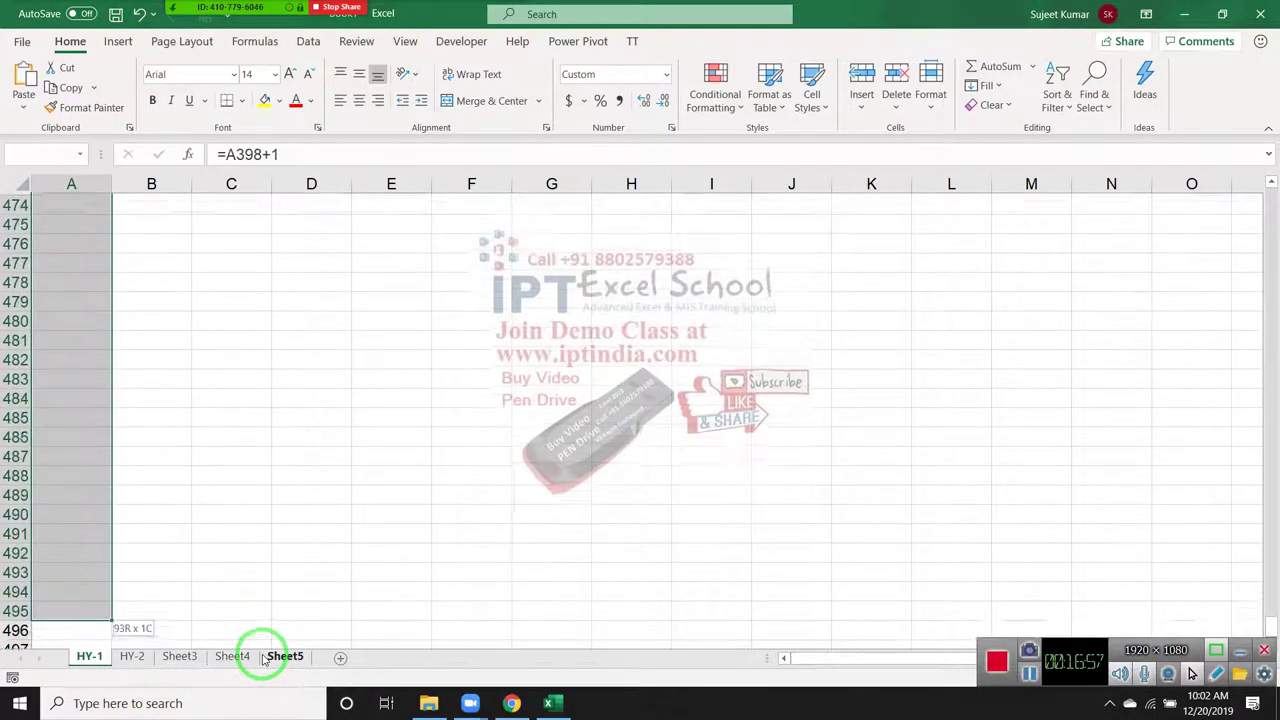
{"action": "key", "text": "ctrl+d"}
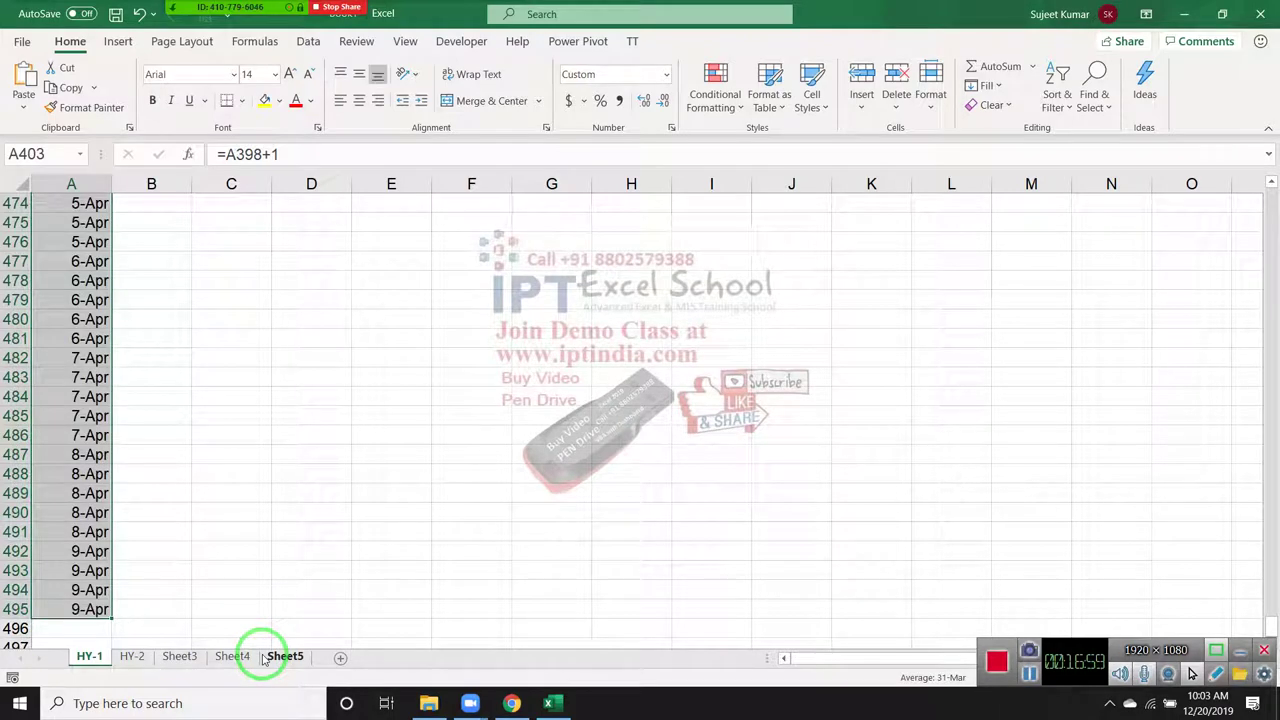
{"action": "key", "text": "ctrl+Down"}
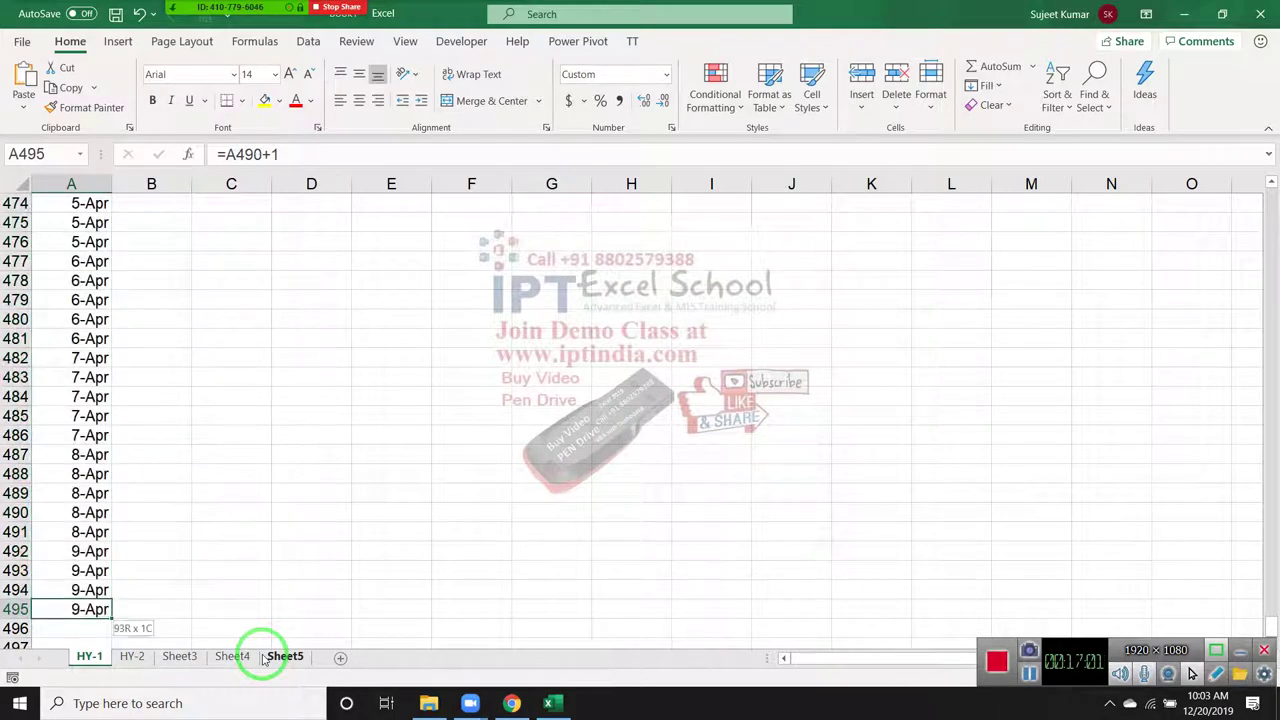
{"action": "key", "text": "shift+Down"}
{"action": "key", "text": "shift+Down"}
{"action": "key", "text": "shift+Down"}
{"action": "key", "text": "shift+Down"}
{"action": "key", "text": "shift+Down"}
{"action": "key", "text": "shift+Down"}
{"action": "key", "text": "shift+Down"}
{"action": "key", "text": "shift+Down"}
{"action": "key", "text": "shift+Down"}
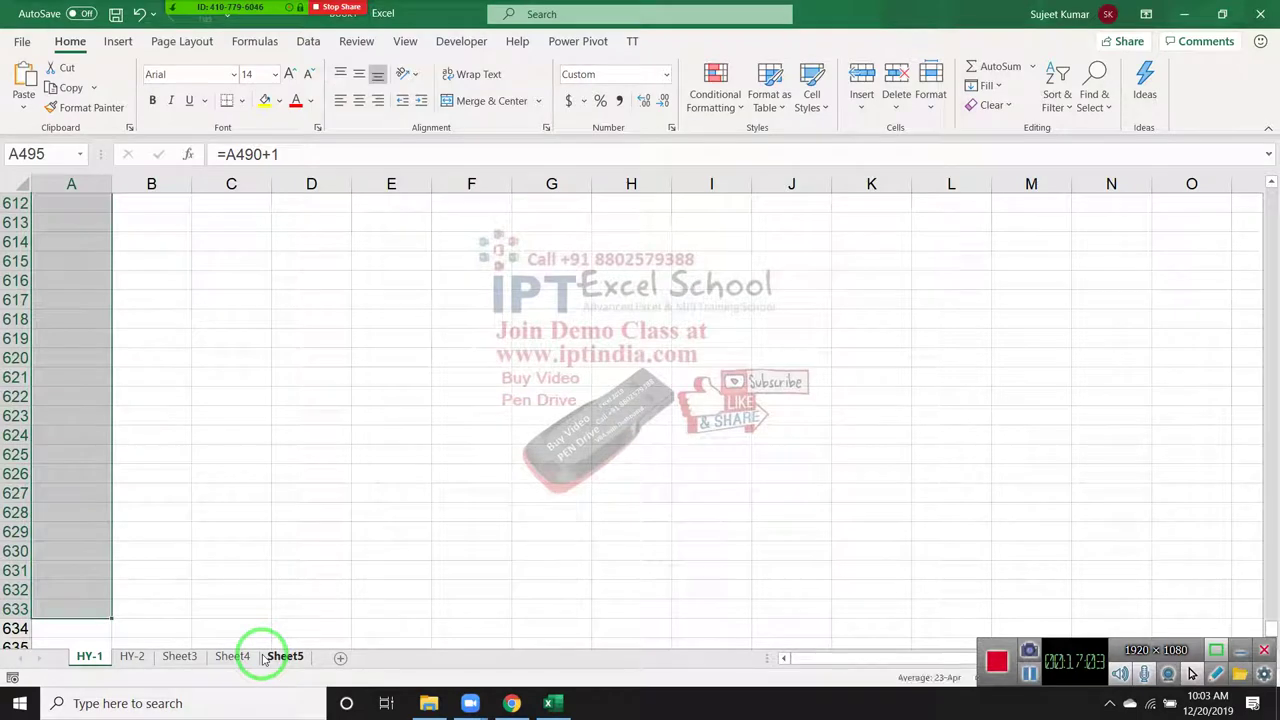
{"action": "key", "text": "ctrl+d"}
{"action": "key", "text": "ctrl+Down"}
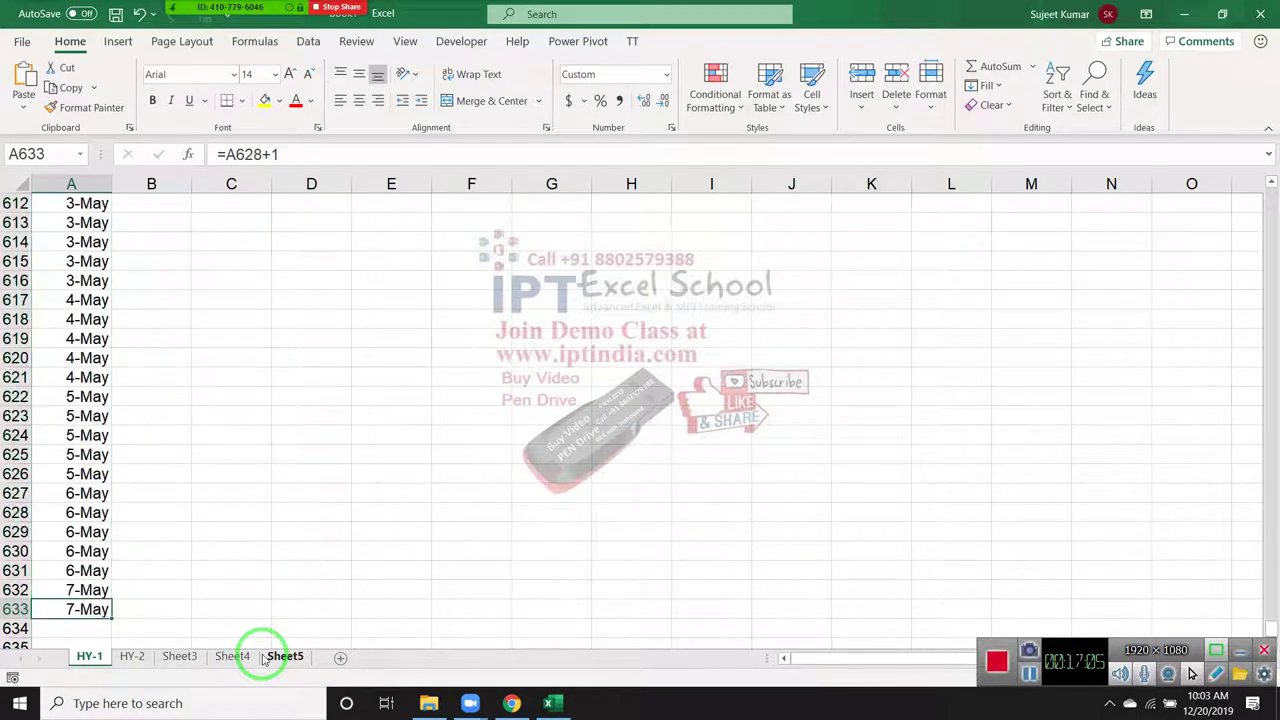
{"action": "key", "text": "shift+Down"}
{"action": "key", "text": "shift+Down"}
{"action": "key", "text": "shift+Down"}
{"action": "key", "text": "shift+Down"}
{"action": "key", "text": "shift+Down"}
{"action": "key", "text": "shift+Down"}
{"action": "key", "text": "shift+Down"}
{"action": "key", "text": "shift+Down"}
{"action": "key", "text": "shift+Down"}
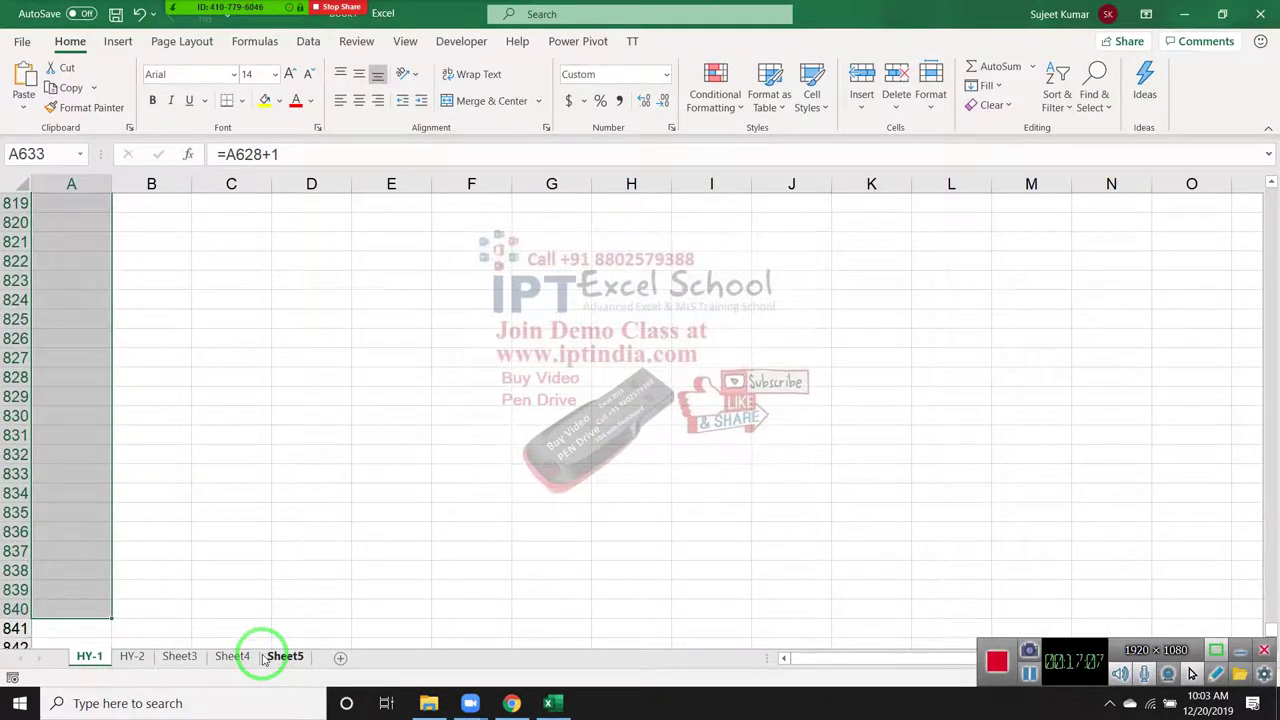
Check the dates at the top and bottom of column A
{"action": "key", "text": "ctrl+Home"}
{"action": "key", "text": "Down"}
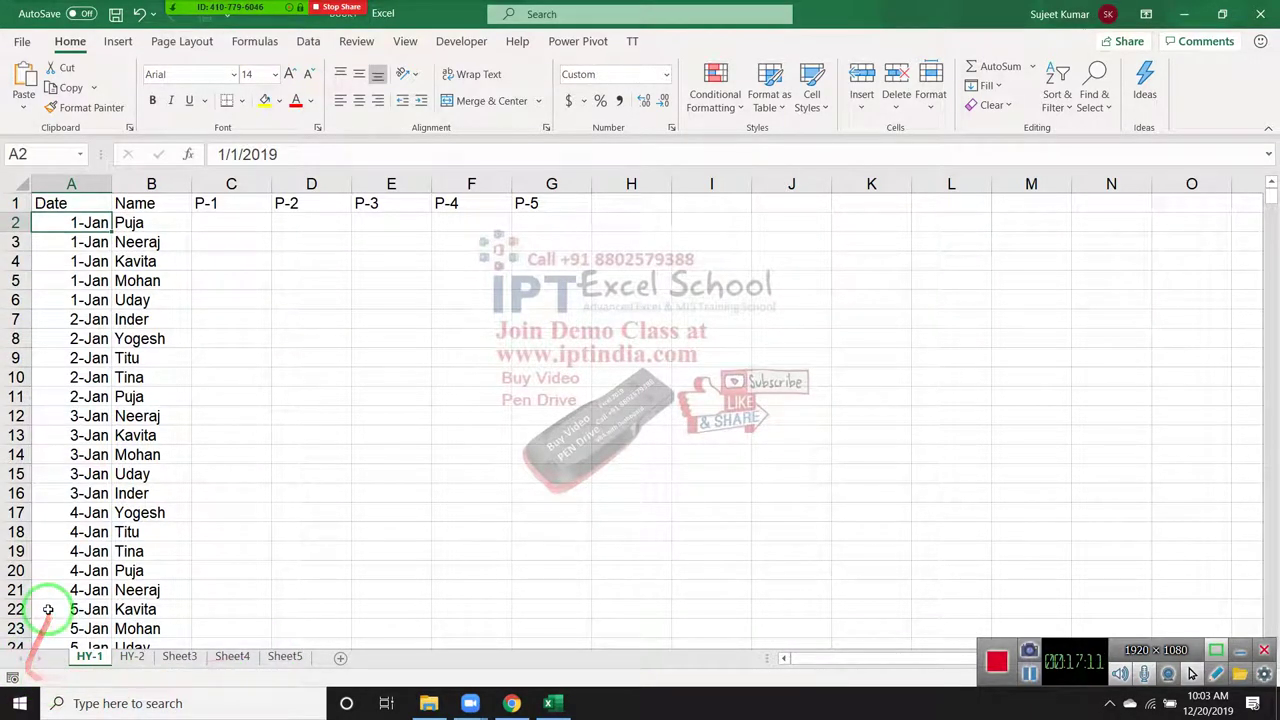
{"action": "key", "text": "Down"}
{"action": "key", "text": "Down"}
{"action": "key", "text": "Down"}
{"action": "key", "text": "Up"}
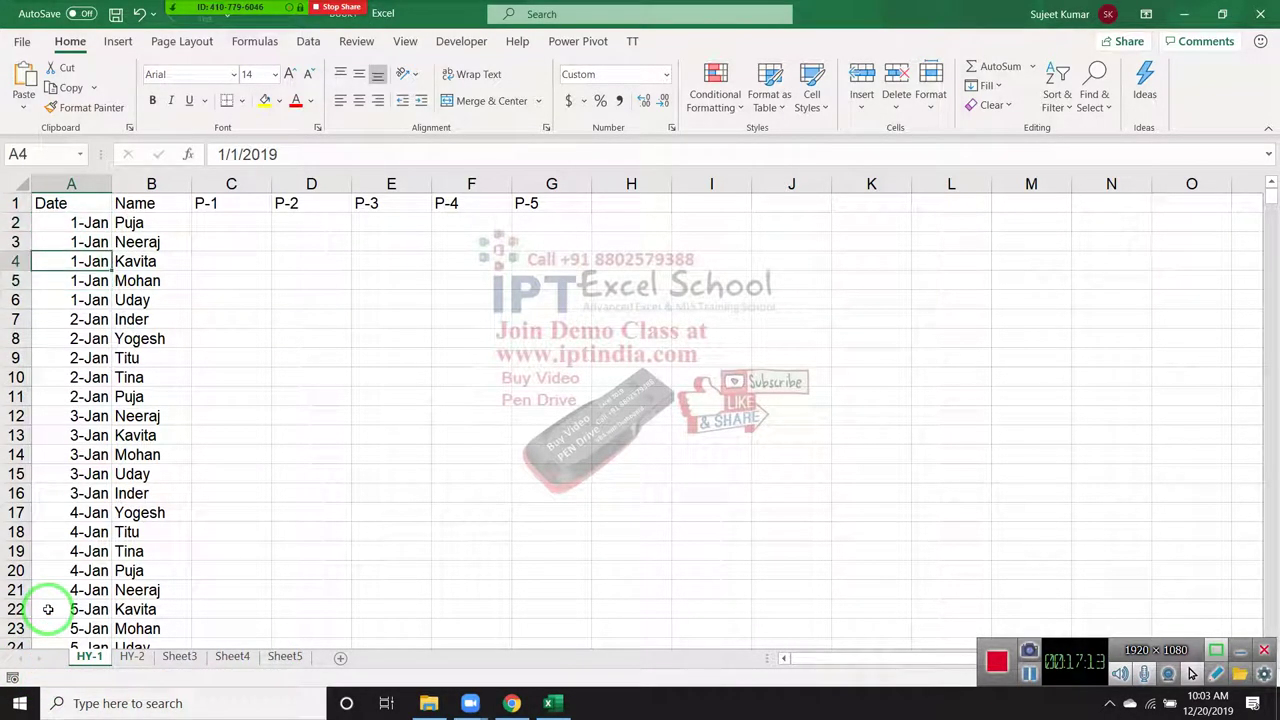
{"action": "key", "text": "Down"}
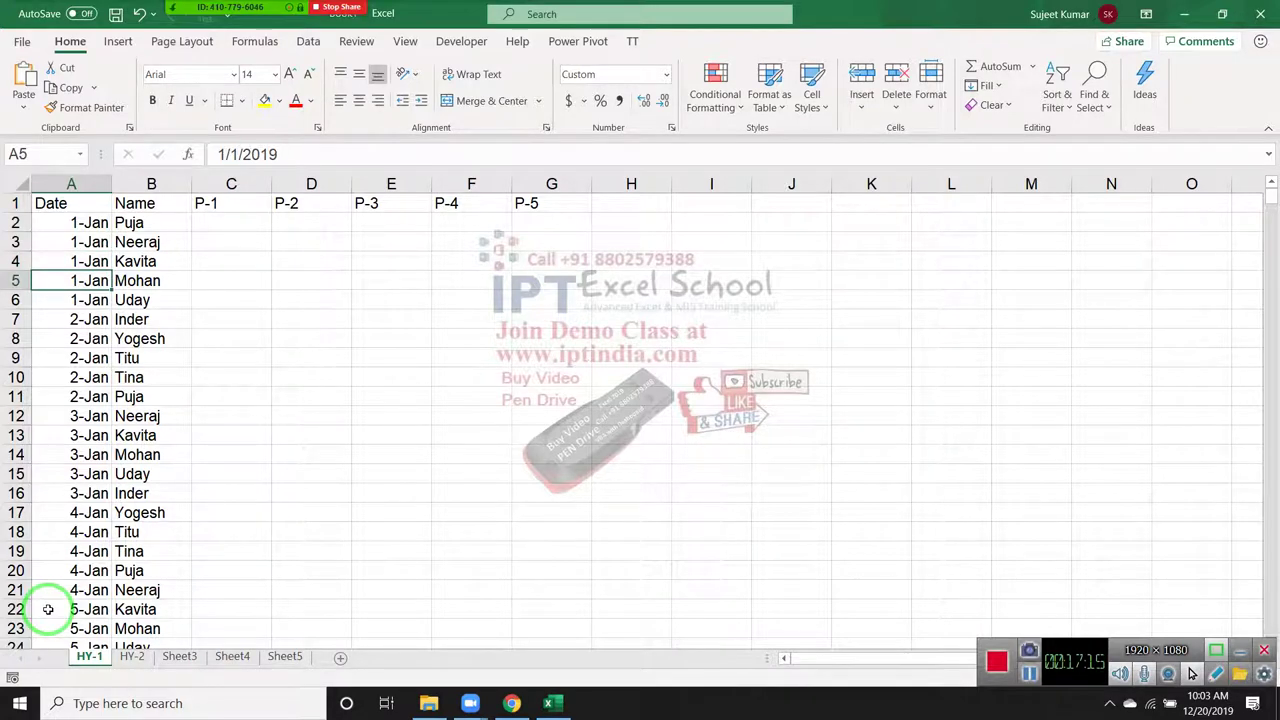
{"action": "key", "text": "ctrl+Down"}
{"action": "key", "text": "Down"}
{"action": "key", "text": "Up"}
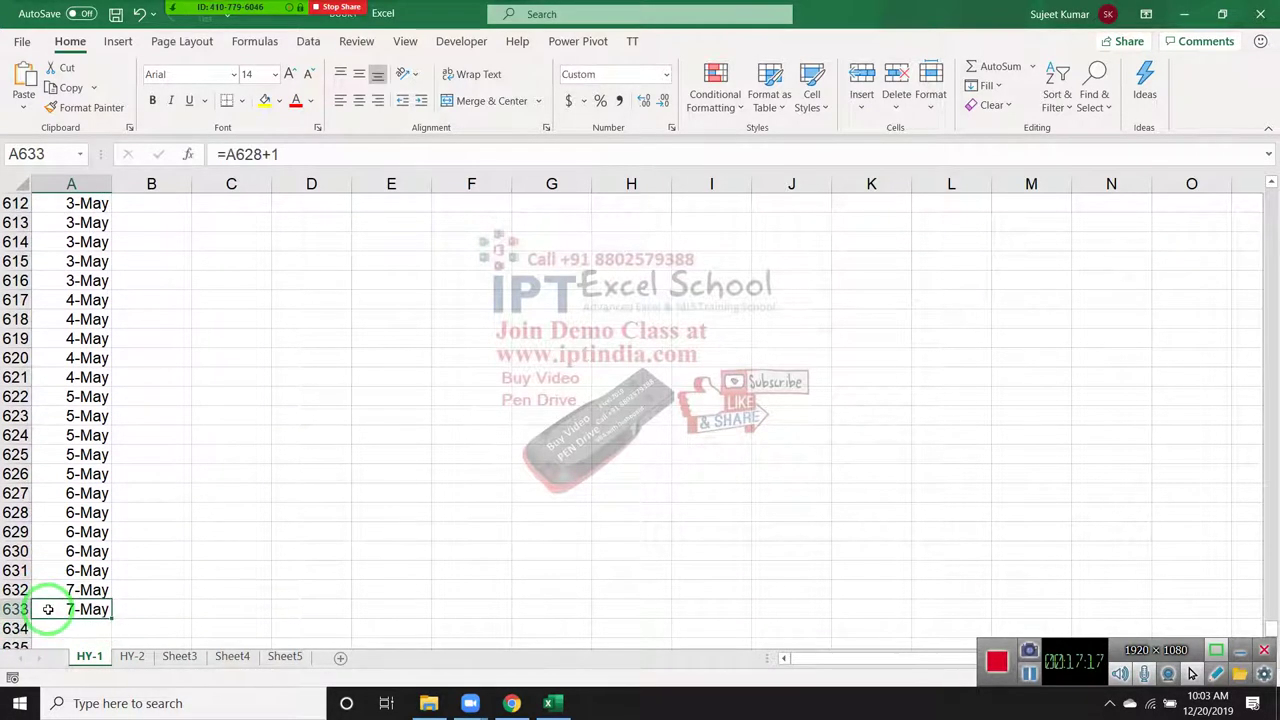
{"action": "key", "text": "ctrl+Up"}
{"action": "key", "text": "Down"}
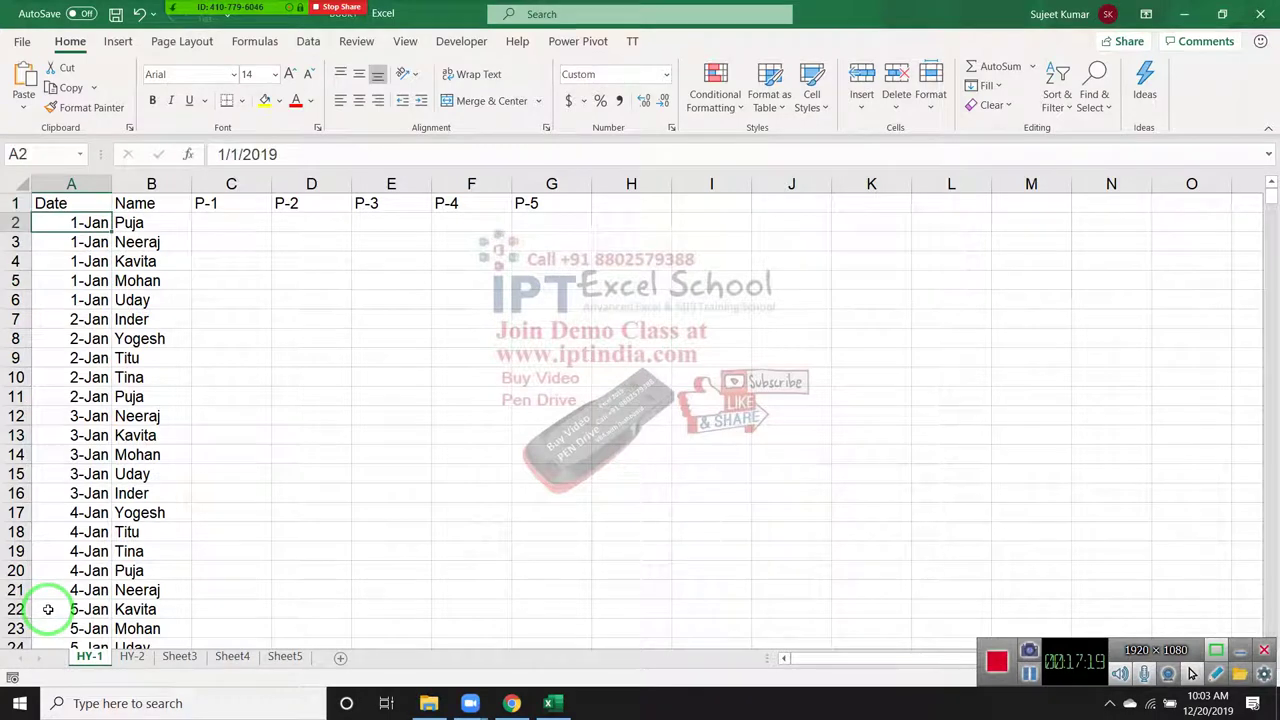
Delete column A with Ctrl+-, then page through the Name list now in column A
{"action": "key", "text": "ctrl+space"}
{"action": "key", "text": "ctrl+minus"}
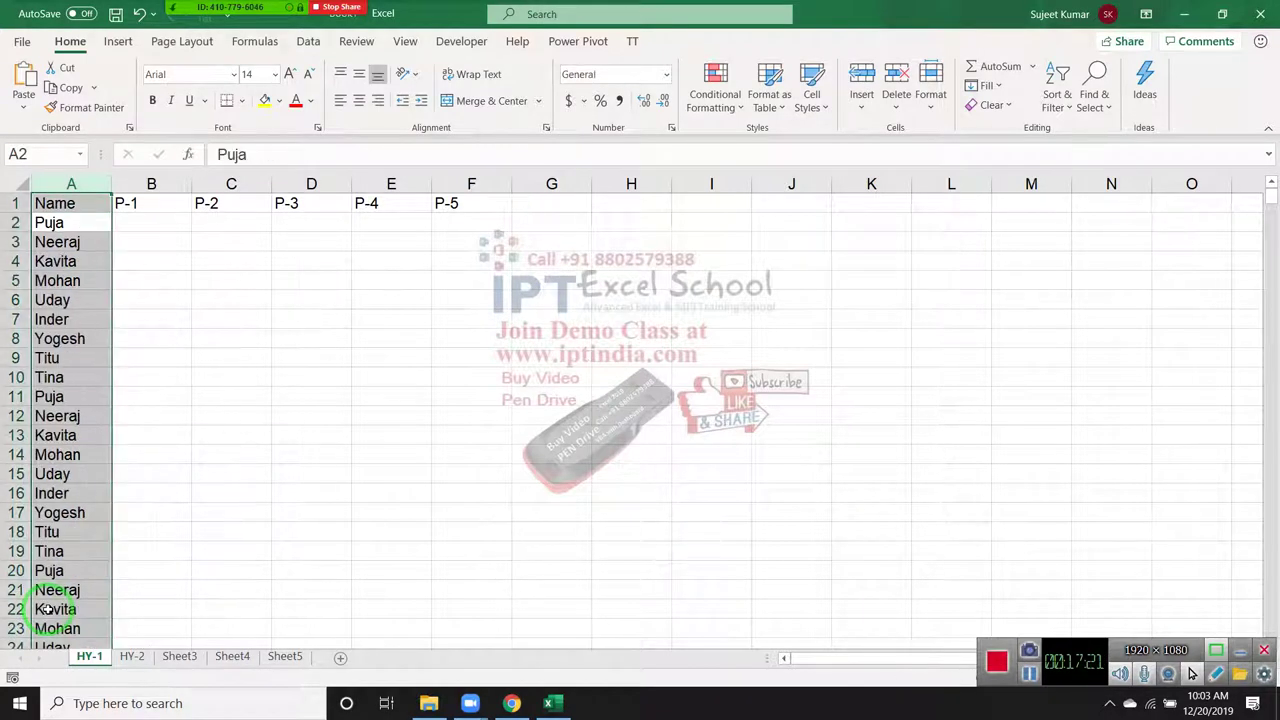
{"action": "key", "text": "Down"}
{"action": "key", "text": "Up"}
{"action": "key", "text": "ctrl+Down"}
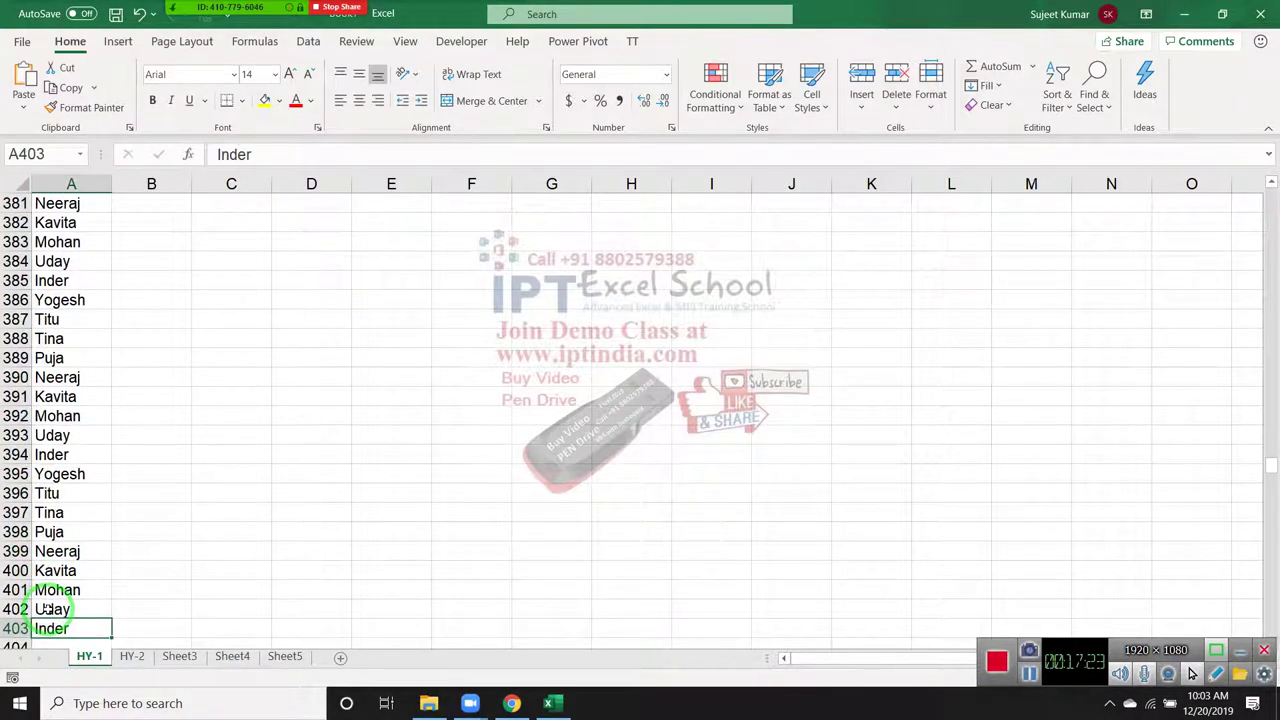
{"action": "key", "text": "Up"}
{"action": "key", "text": "Up"}
{"action": "key", "text": "Up"}
{"action": "key", "text": "Up"}
{"action": "key", "text": "Up"}
{"action": "key", "text": "Up"}
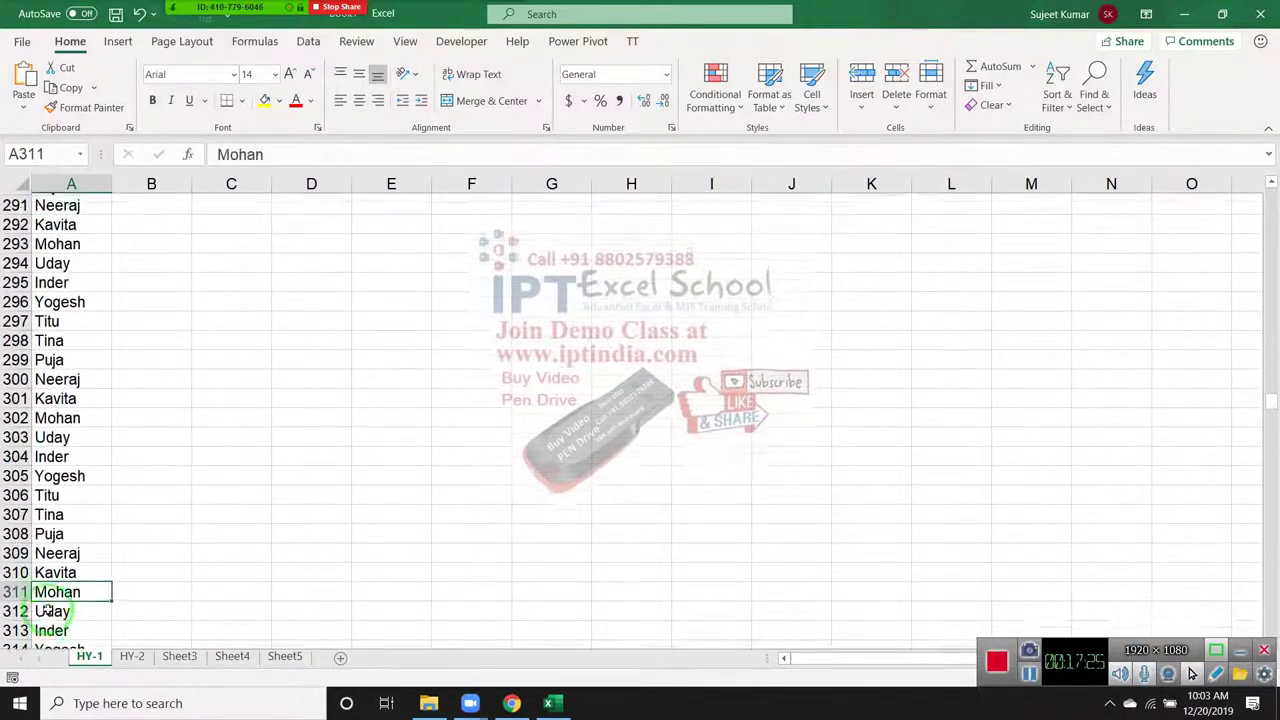
{"action": "key", "text": "Up"}
{"action": "key", "text": "Up"}
{"action": "key", "text": "Up"}
{"action": "key", "text": "Page_Up"}
{"action": "key", "text": "Page_Up"}
{"action": "key", "text": "Page_Up"}
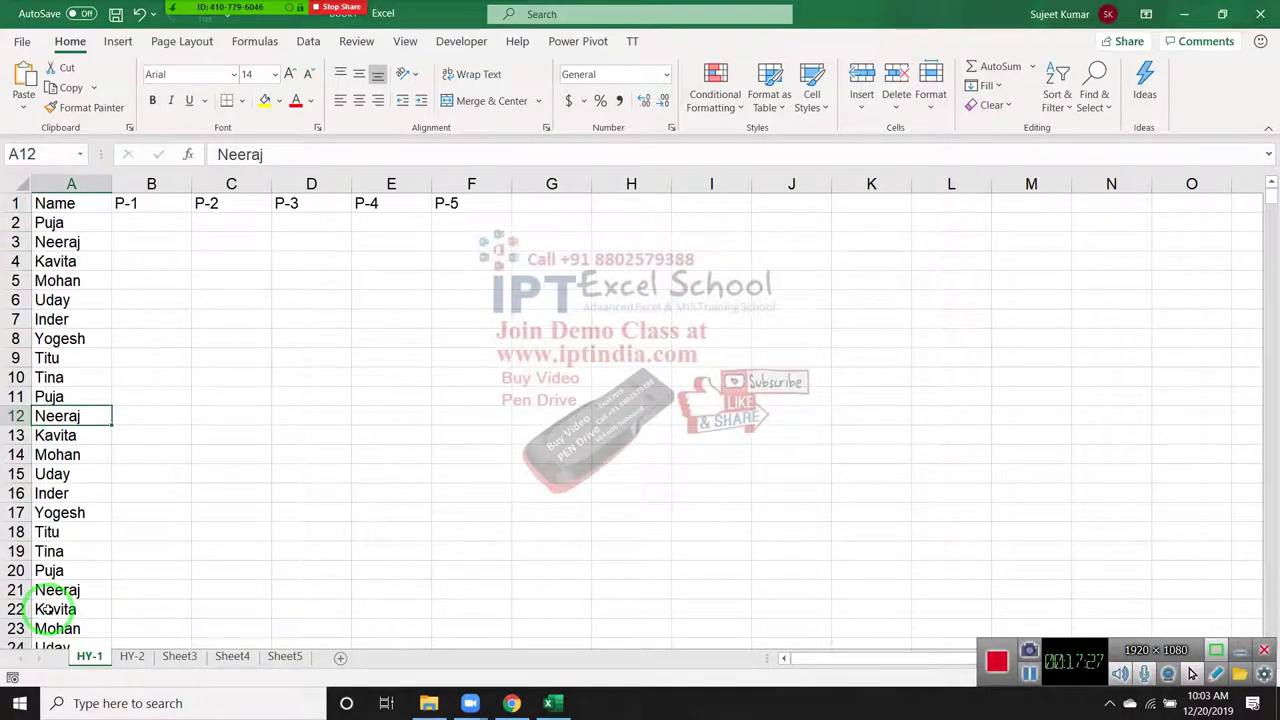
{"action": "key", "text": "Page_Down"}
{"action": "key", "text": "Page_Down"}
{"action": "key", "text": "Page_Down"}
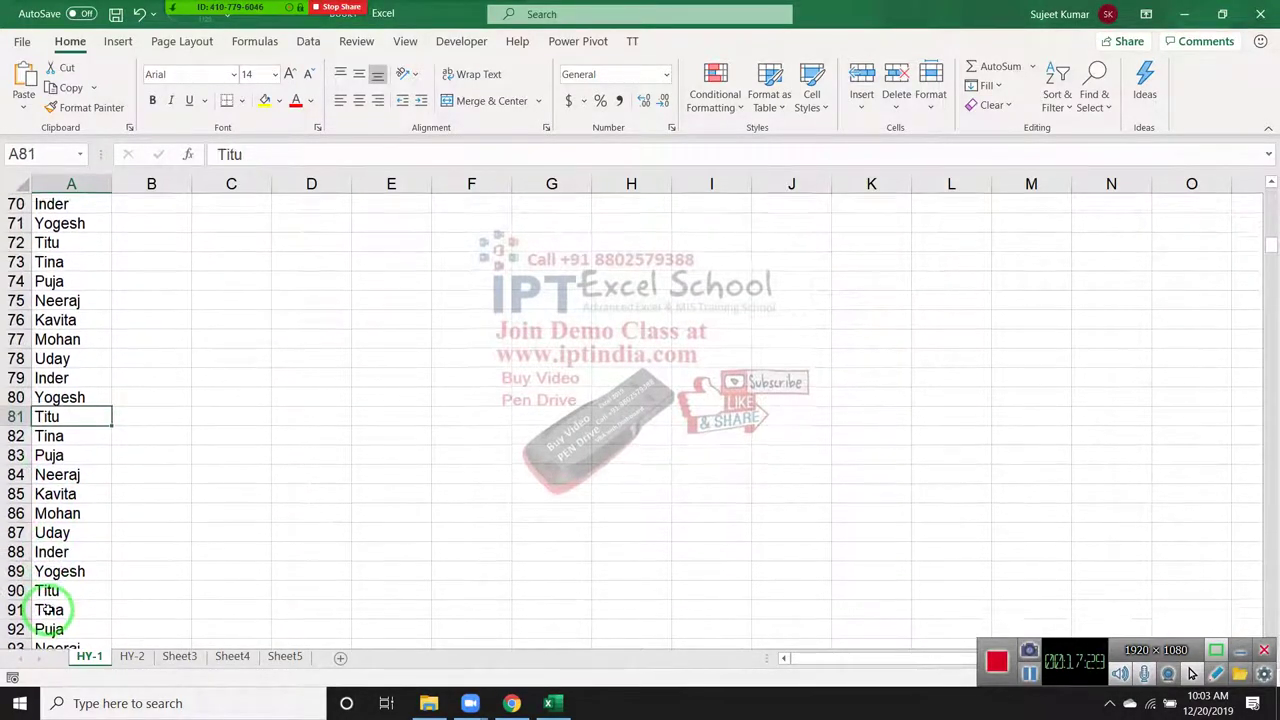
{"action": "key", "text": "Page_Down"}
{"action": "key", "text": "Up"}
{"action": "key", "text": "Up"}
{"action": "key", "text": "Up"}
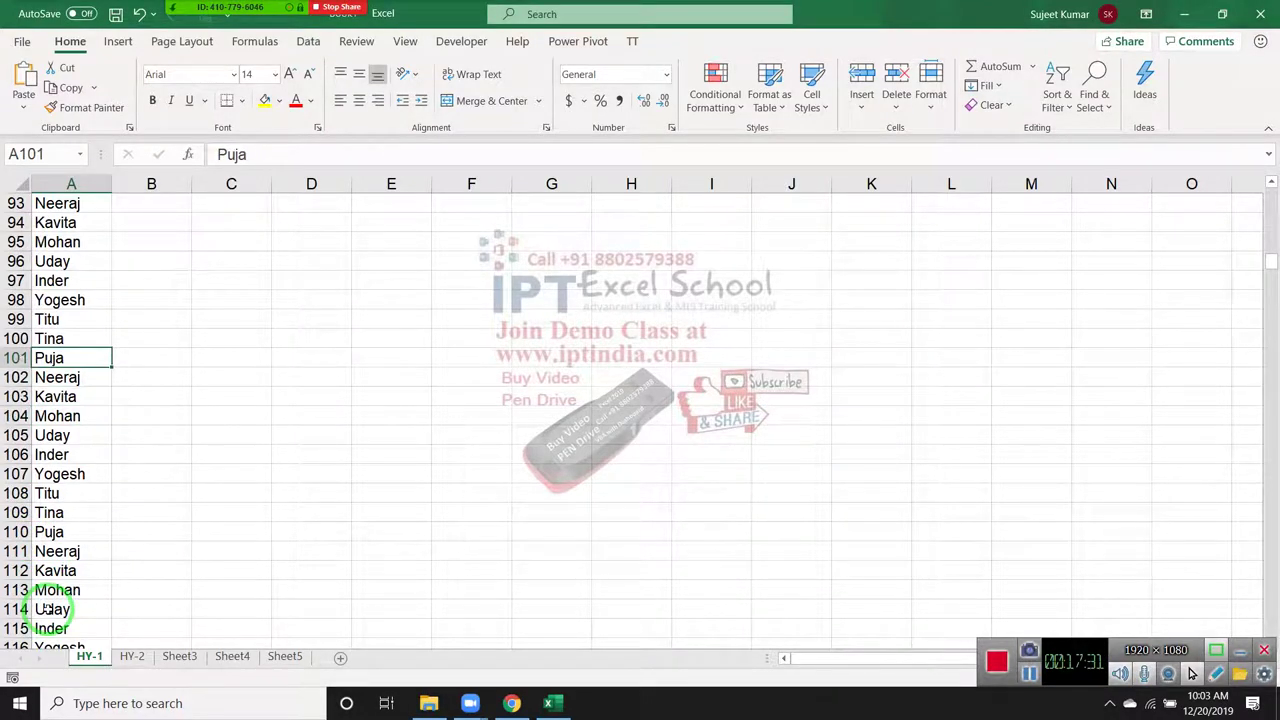
{"action": "scroll", "coordinate": [47, 609], "scroll_direction": "down", "scroll_amount": 4}
{"action": "key", "text": "Up"}
Enter =RANDBETWEEN(10,90) in cell B2
{"action": "key", "text": "ctrl+Home"}
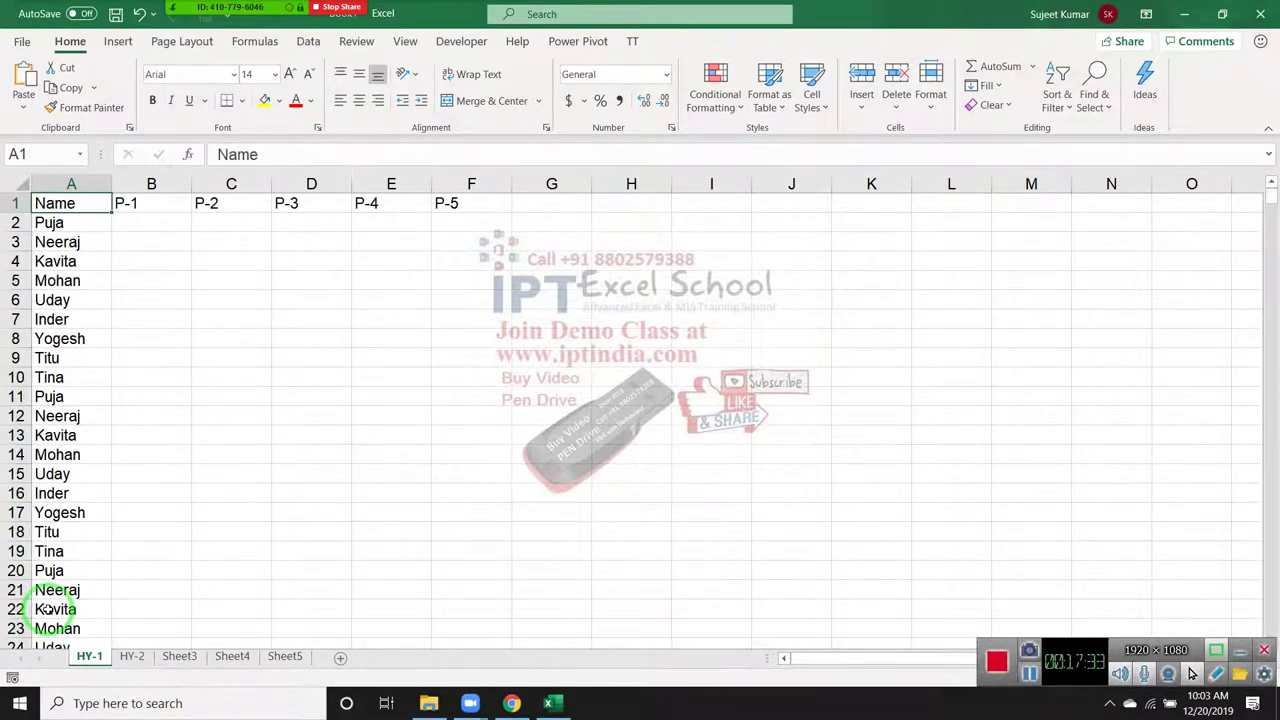
{"action": "key", "text": "Right"}
{"action": "key", "text": "Down"}
{"action": "type", "text": "=RA"}
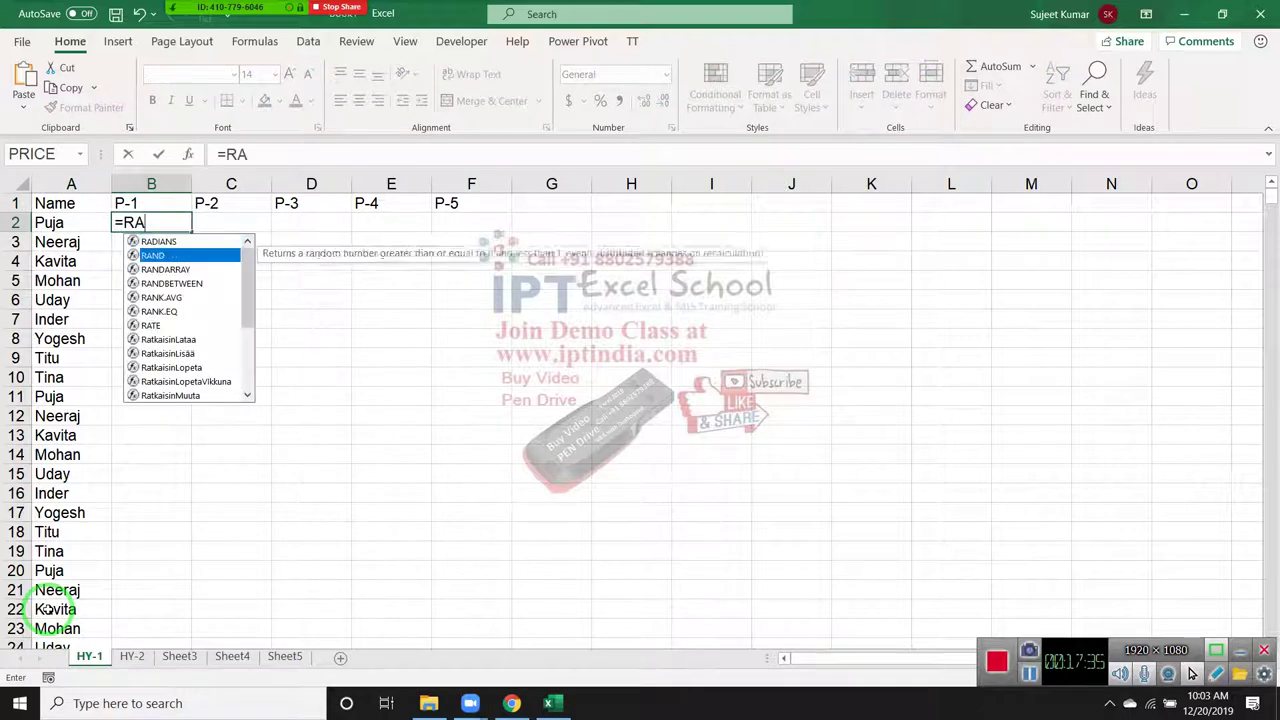
{"action": "key", "text": "Down"}
{"action": "key", "text": "Tab"}
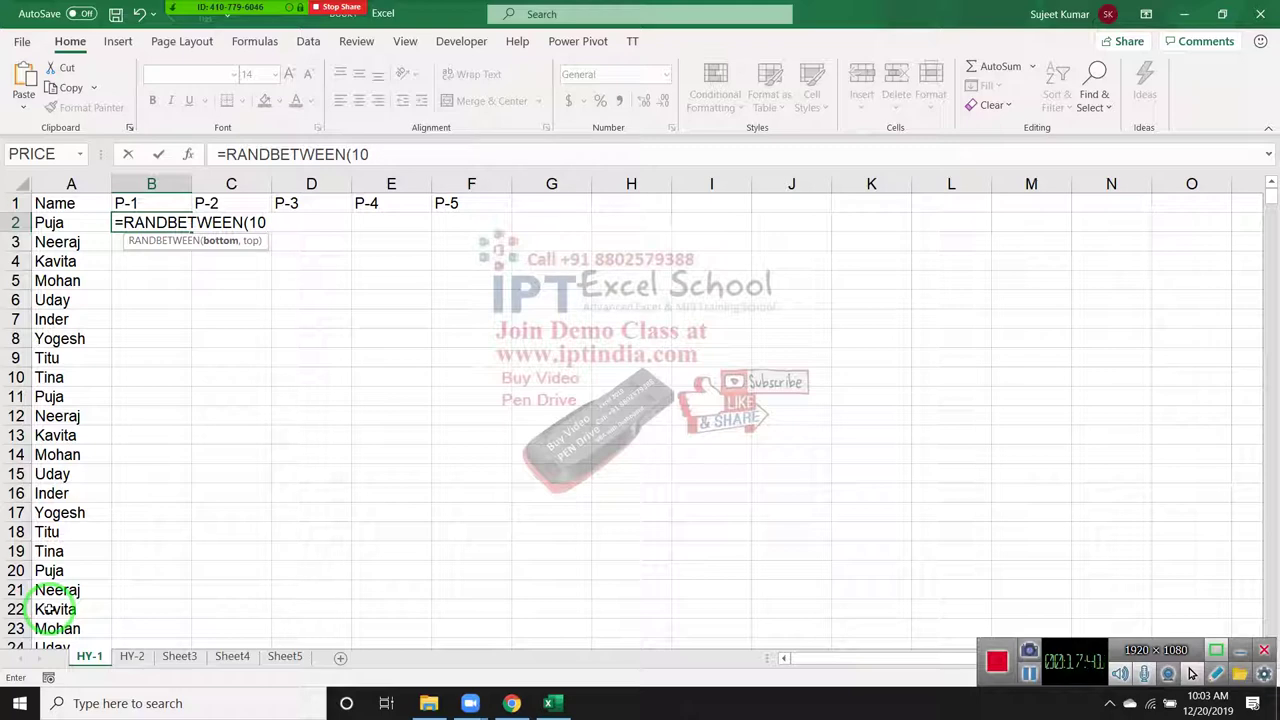
{"action": "key", "text": "Return"}
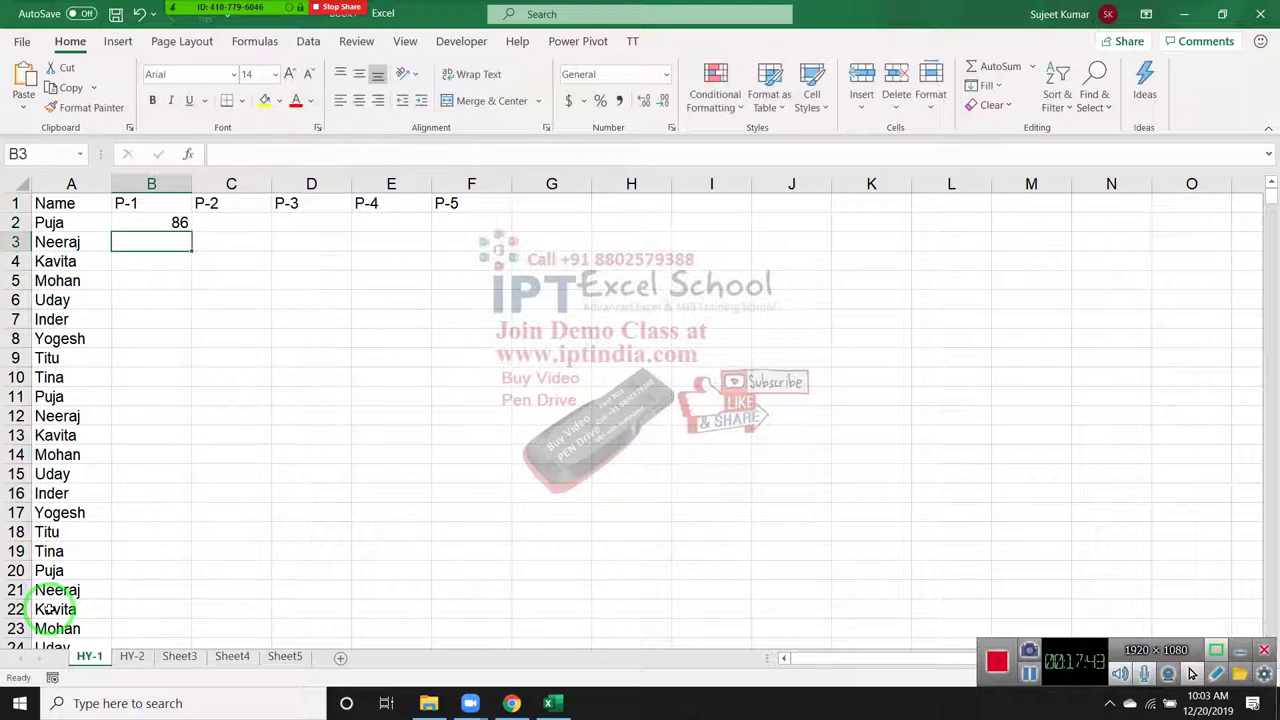
Fill the RANDBETWEEN formula across P-1 to P-5 down through row 100
{"action": "key", "text": "Up"}
{"action": "key", "text": "shift+Right"}
{"action": "key", "text": "shift+Right"}
{"action": "key", "text": "shift+Right"}
{"action": "key", "text": "shift+Right"}
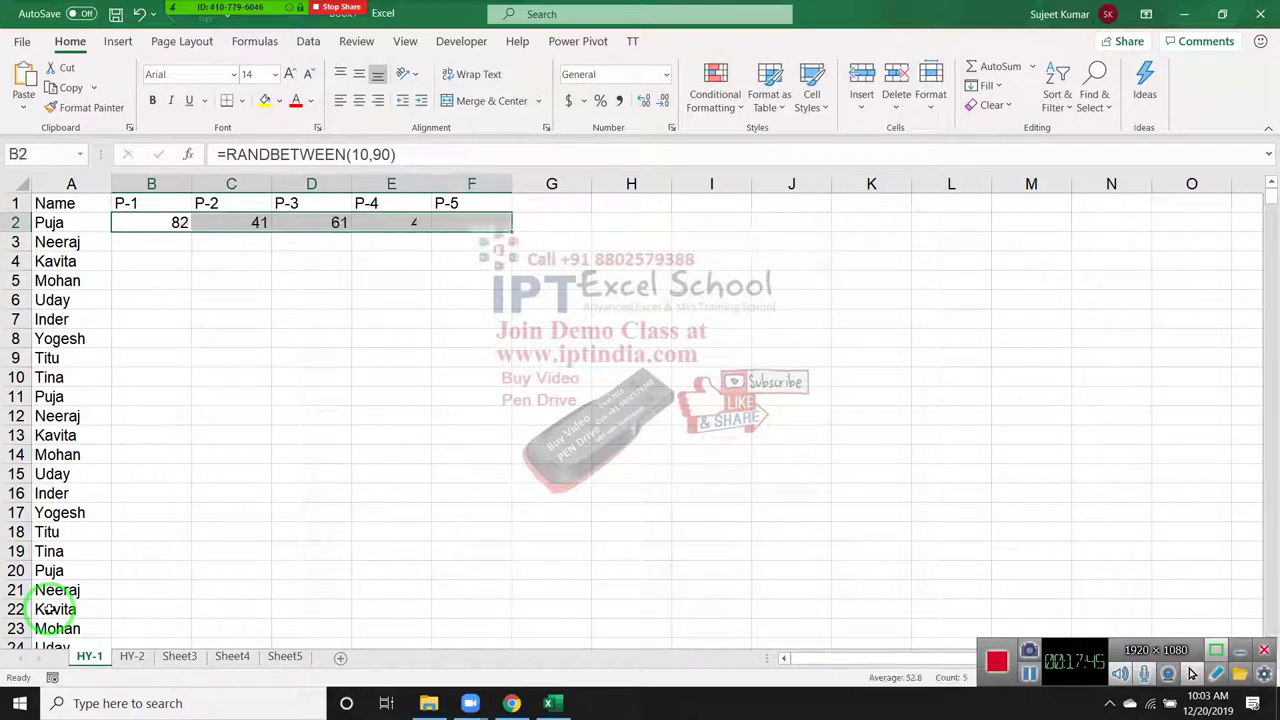
{"action": "key", "text": "Left"}
{"action": "key", "text": "ctrl+Down"}
{"action": "key", "text": "Right"}
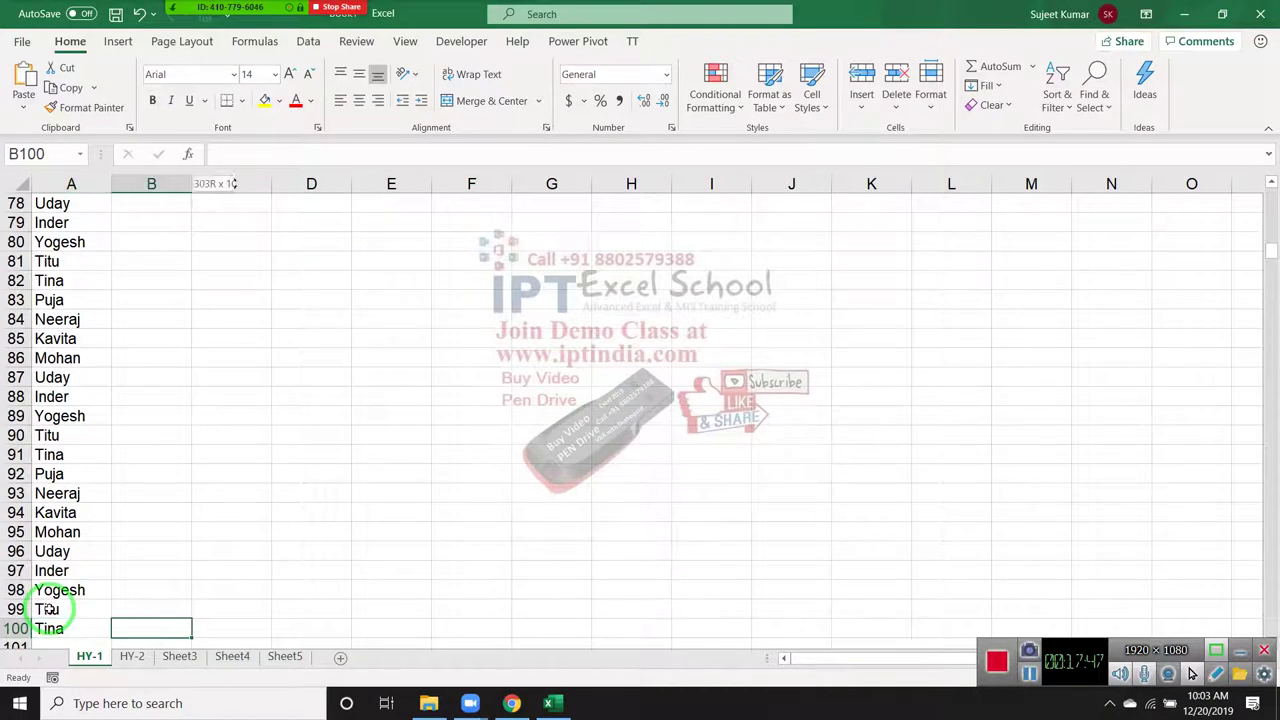
{"action": "key", "text": "ctrl+shift+Up"}
{"action": "key", "text": "shift+Down"}
{"action": "key", "text": "shift+Right"}
{"action": "key", "text": "shift+Right"}
{"action": "key", "text": "shift+Right"}
{"action": "key", "text": "shift+Right"}
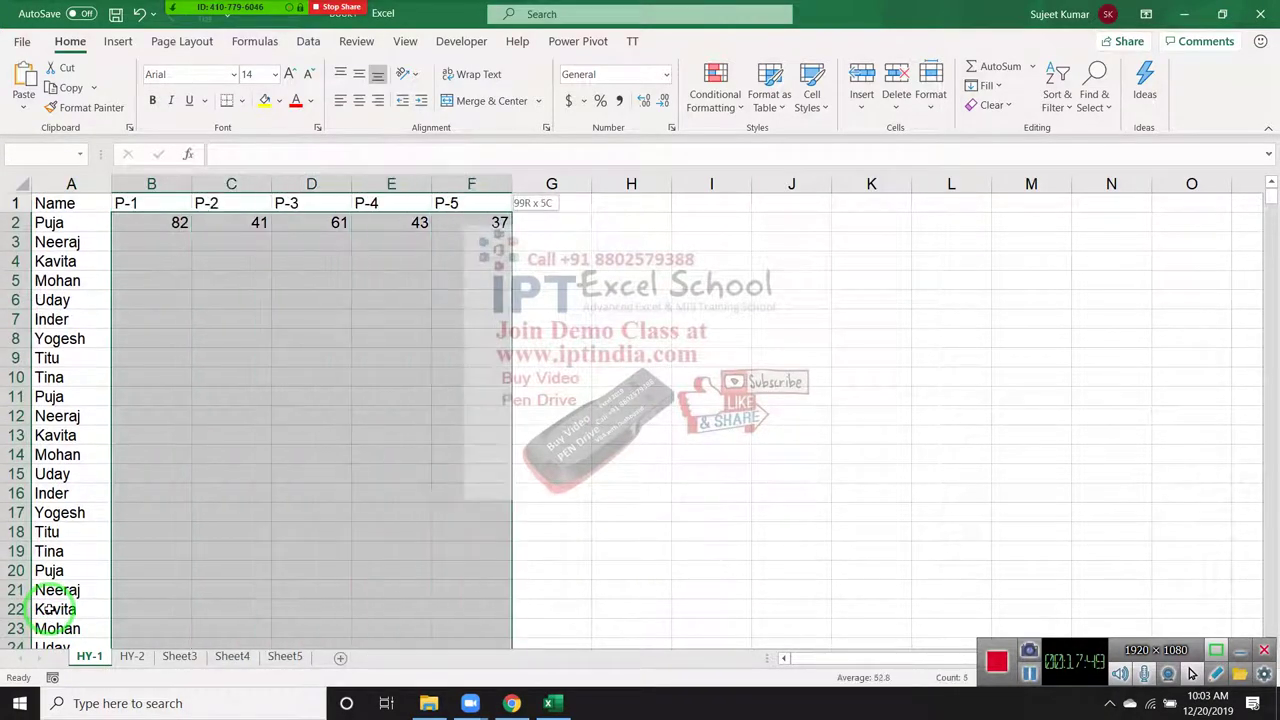
{"action": "key", "text": "ctrl+d"}
{"action": "key", "text": "shift+BackSpace"}
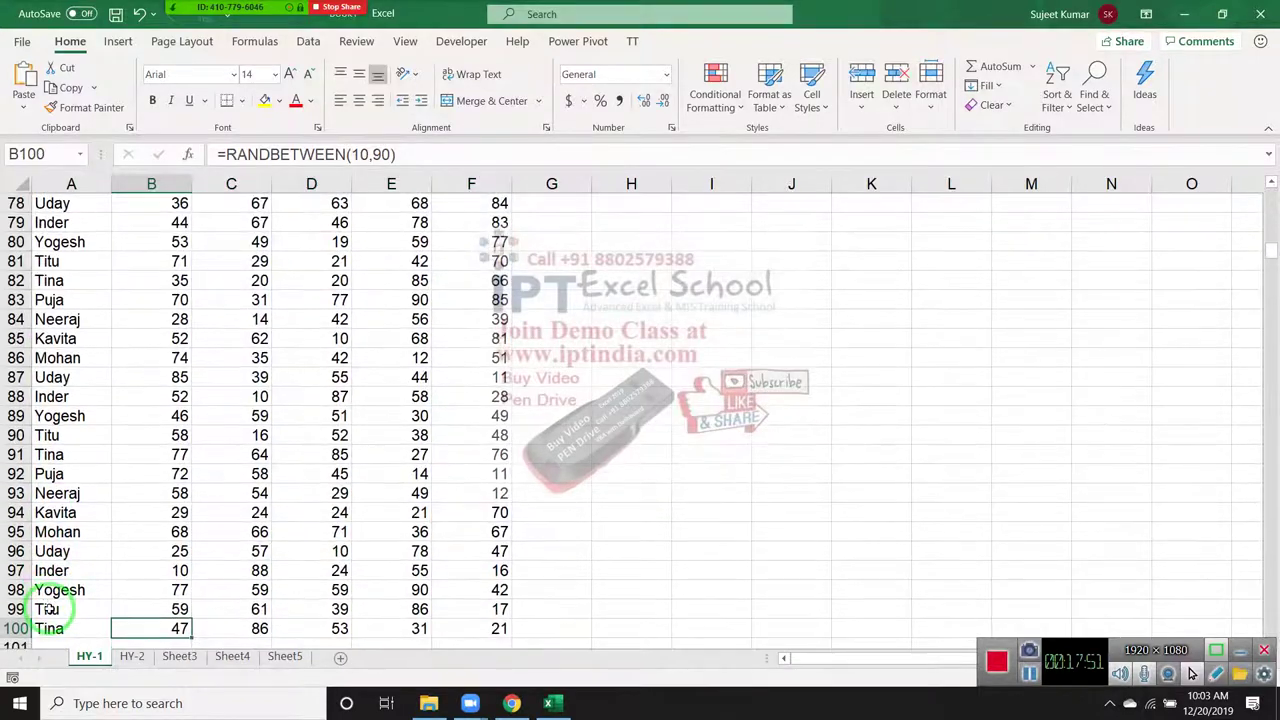
{"action": "key", "text": "ctrl+Up"}
{"action": "key", "text": "Down"}
{"action": "key", "text": "ctrl+shift+Right"}
{"action": "key", "text": "ctrl+shift+Down"}
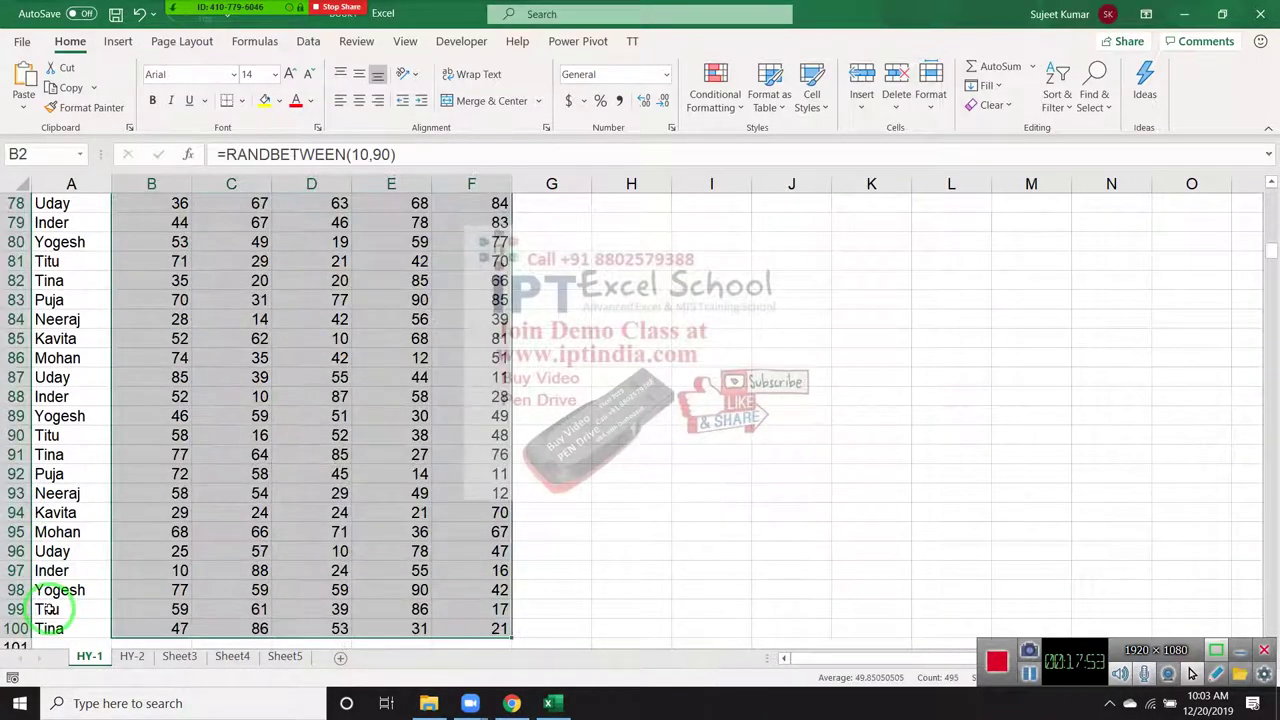
Paste the random scores back as fixed values, then undo that paste
{"action": "key", "text": "ctrl+c"}
{"action": "left_click", "coordinate": [18, 108]}
{"action": "left_click", "coordinate": [18, 238]}
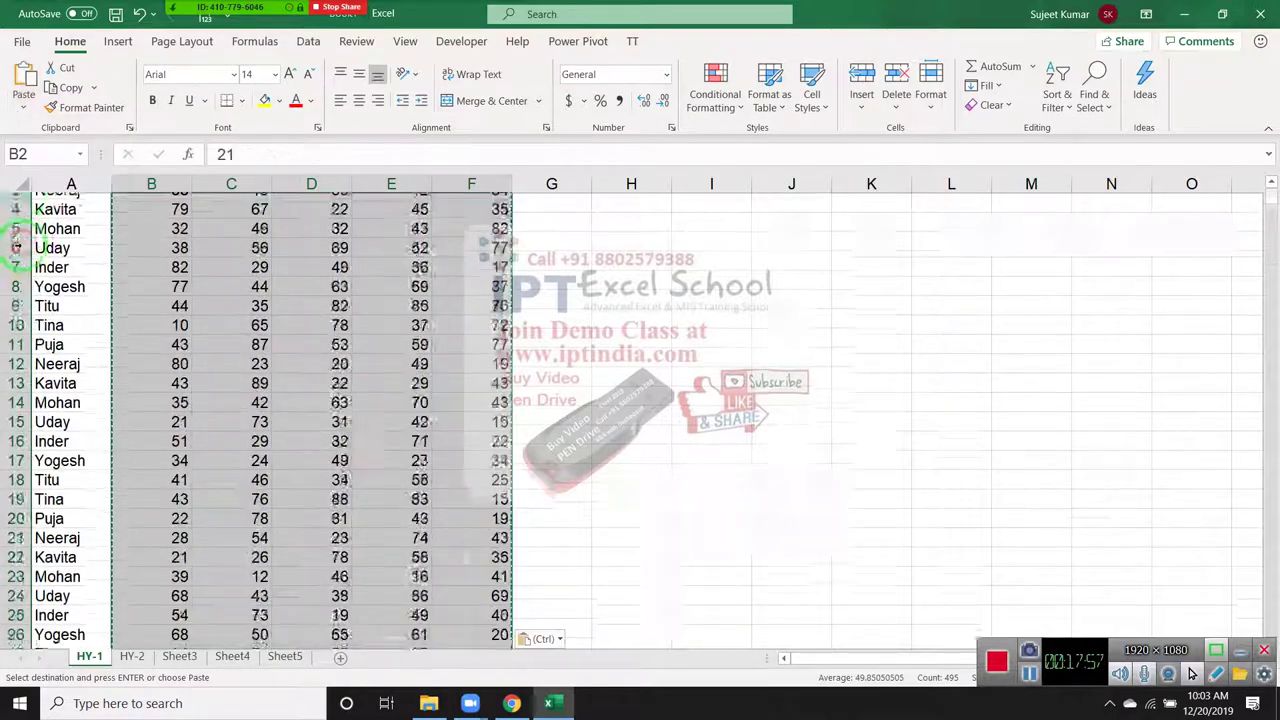
{"action": "left_click", "coordinate": [306, 336]}
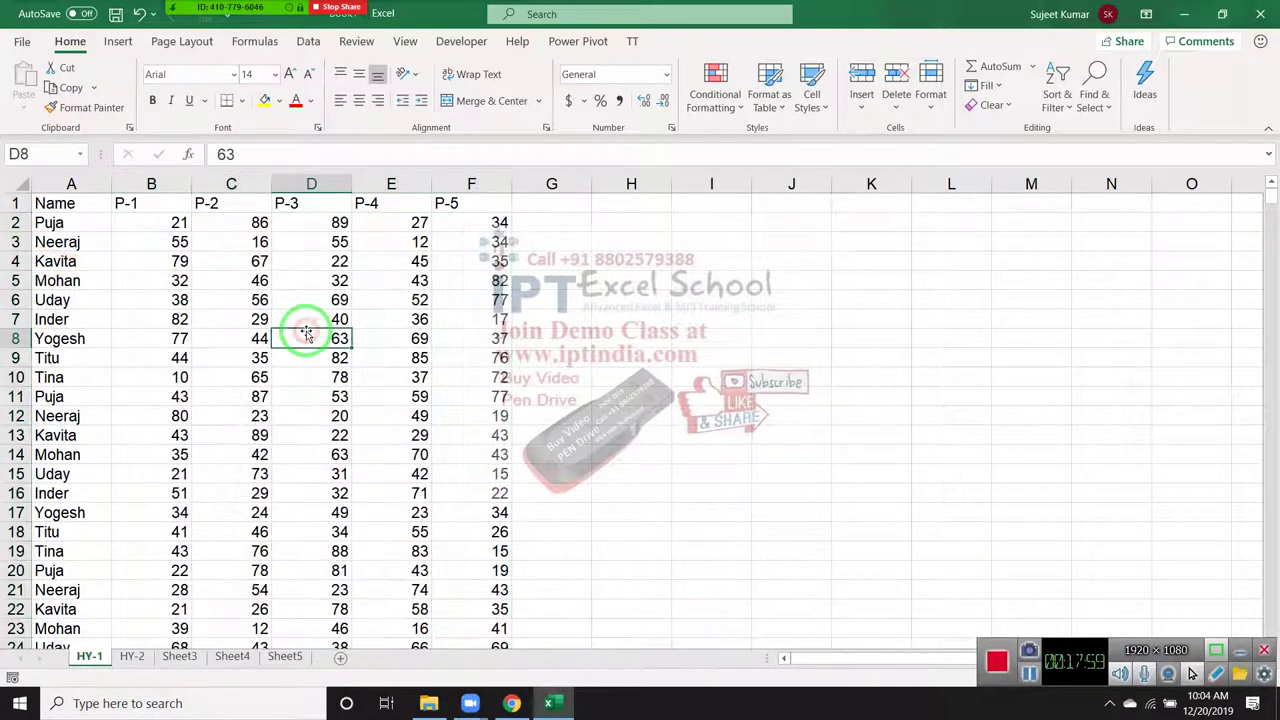
{"action": "key", "text": "ctrl+z"}
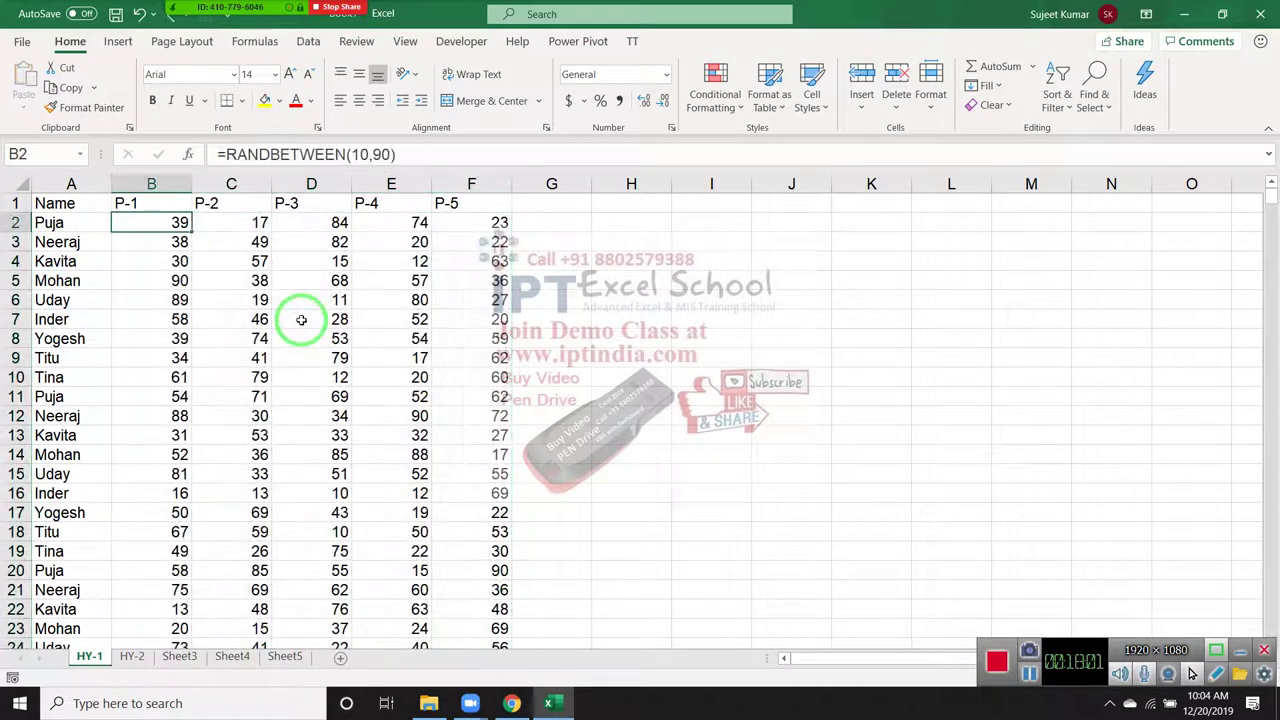
Copy the whole HY-1 table A1:F100 and switch to HY-2
{"action": "key", "text": "Up"}
{"action": "key", "text": "Left"}
{"action": "key", "text": "ctrl+shift+Right"}
{"action": "key", "text": "ctrl+shift+Down"}
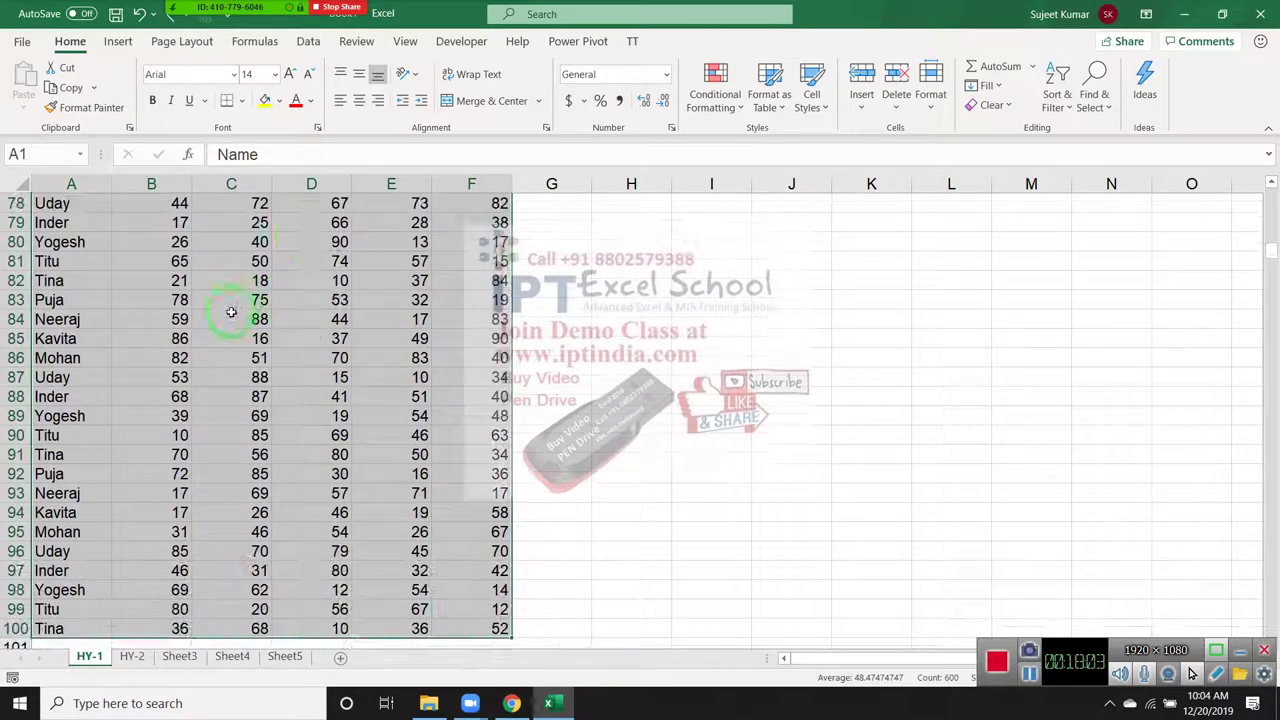
{"action": "key", "text": "ctrl+c"}
{"action": "left_click", "coordinate": [136, 656]}
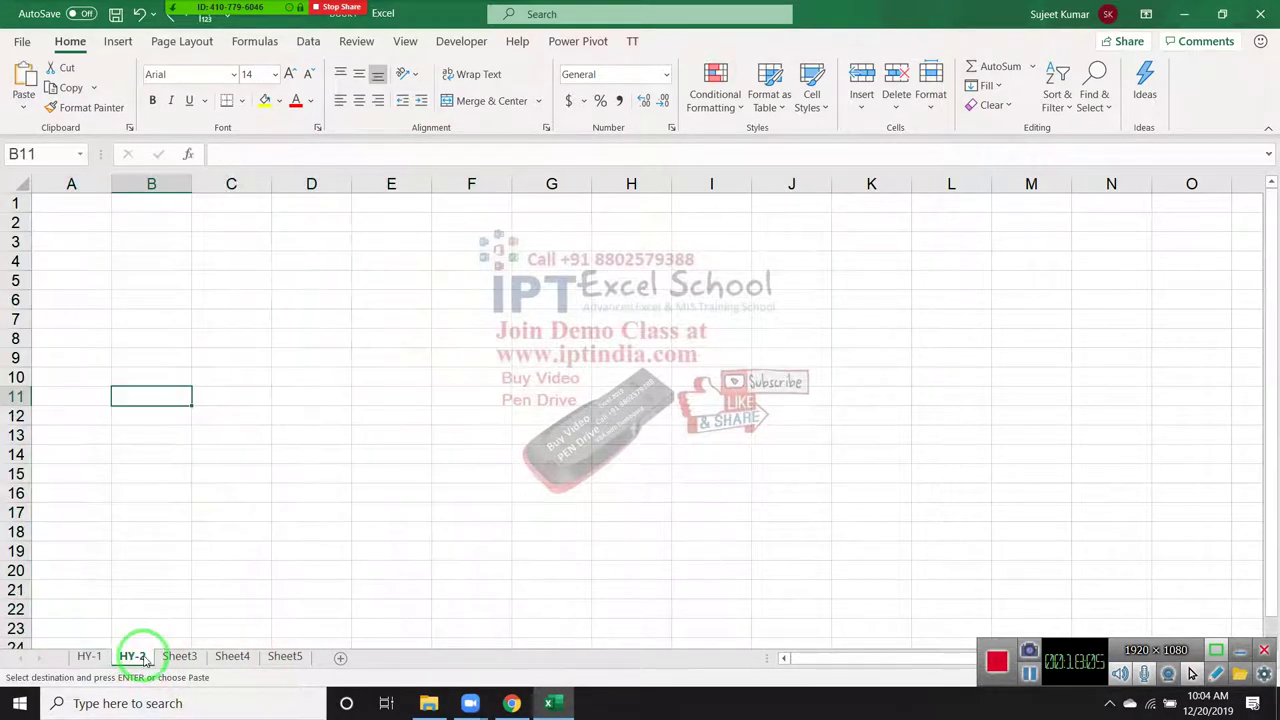
Paste the copied HY-1 table into HY-2 starting at A1
{"action": "key", "text": "ctrl+Up"}
{"action": "key", "text": "Left"}
{"action": "key", "text": "ctrl+v"}
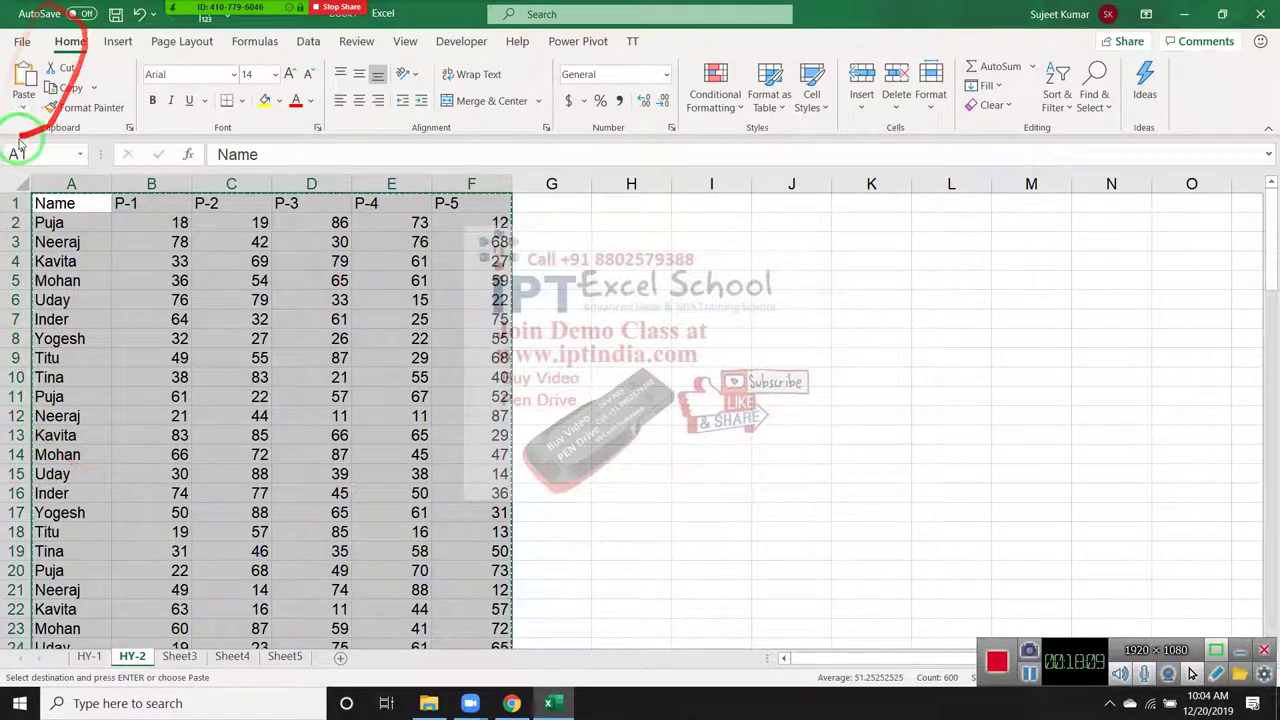
{"action": "left_click_drag", "start_coordinate": [33, 182], "coordinate": [12, 625]}
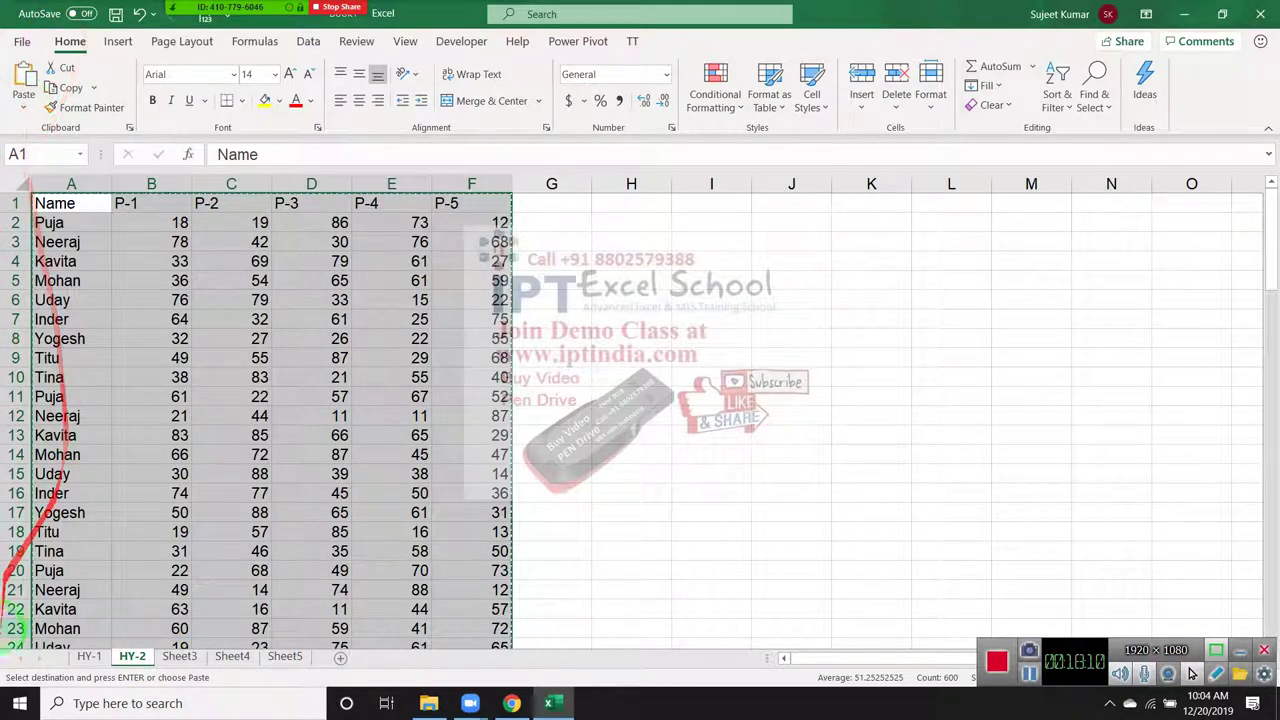
Paste HY-1's scores over themselves as values only, then move to Sheet3
{"action": "left_click", "coordinate": [92, 657]}
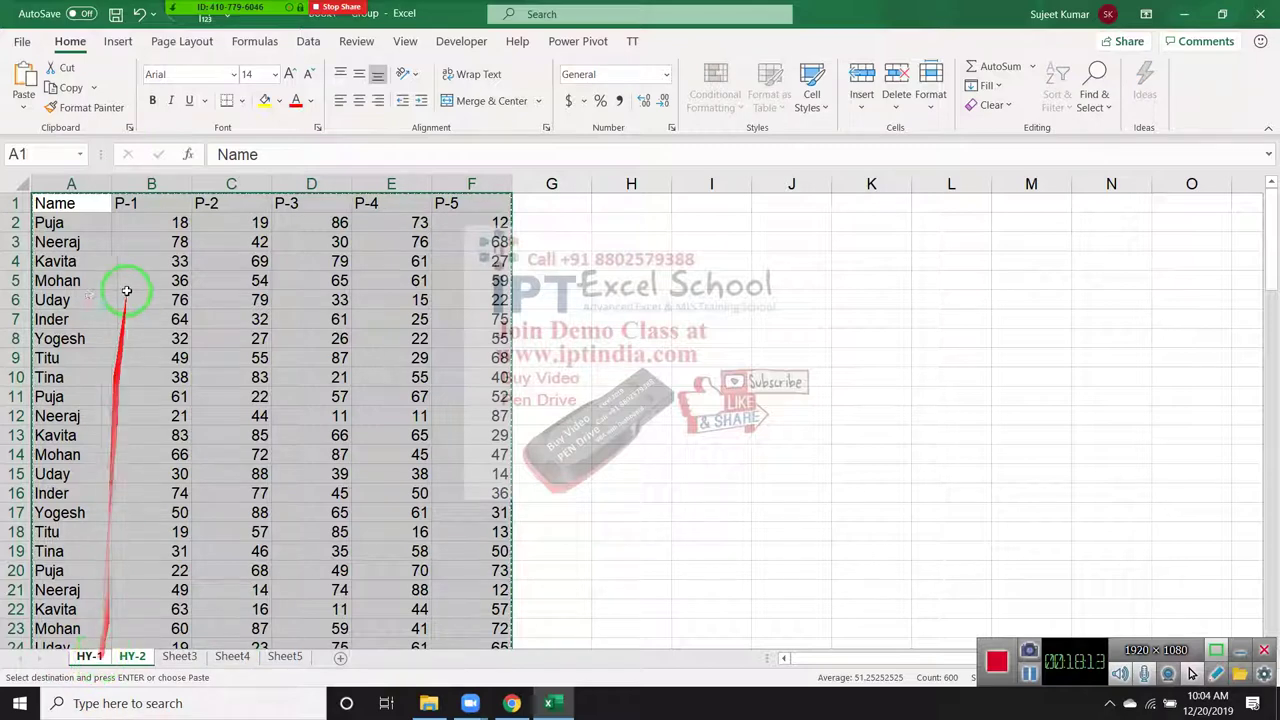
{"action": "left_click", "coordinate": [24, 103]}
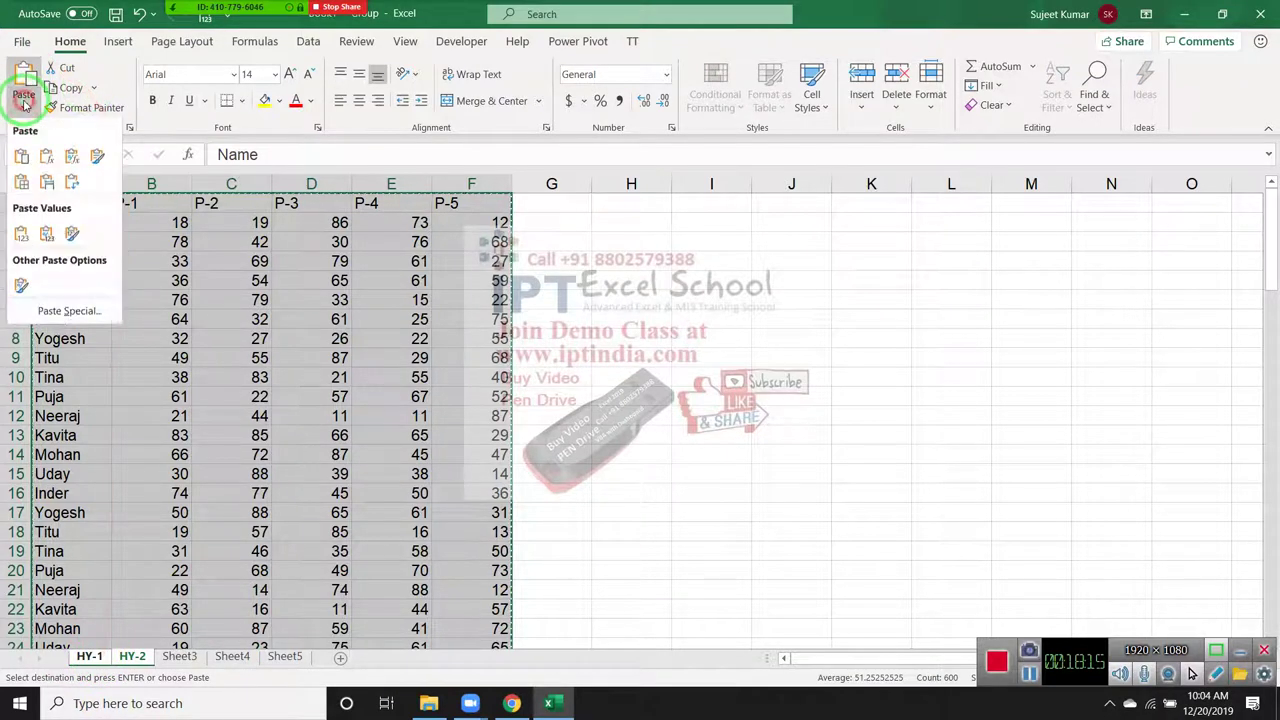
{"action": "left_click", "coordinate": [21, 233]}
{"action": "left_click", "coordinate": [98, 242]}
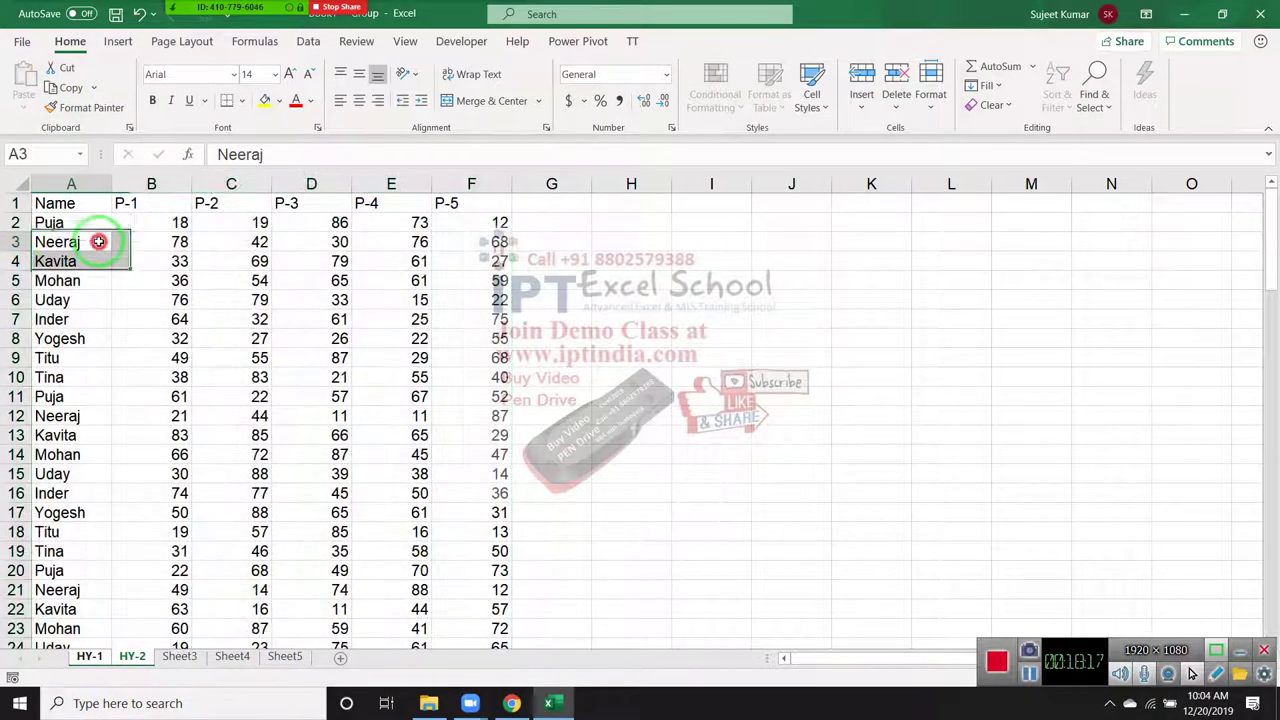
{"action": "left_click", "coordinate": [180, 655]}
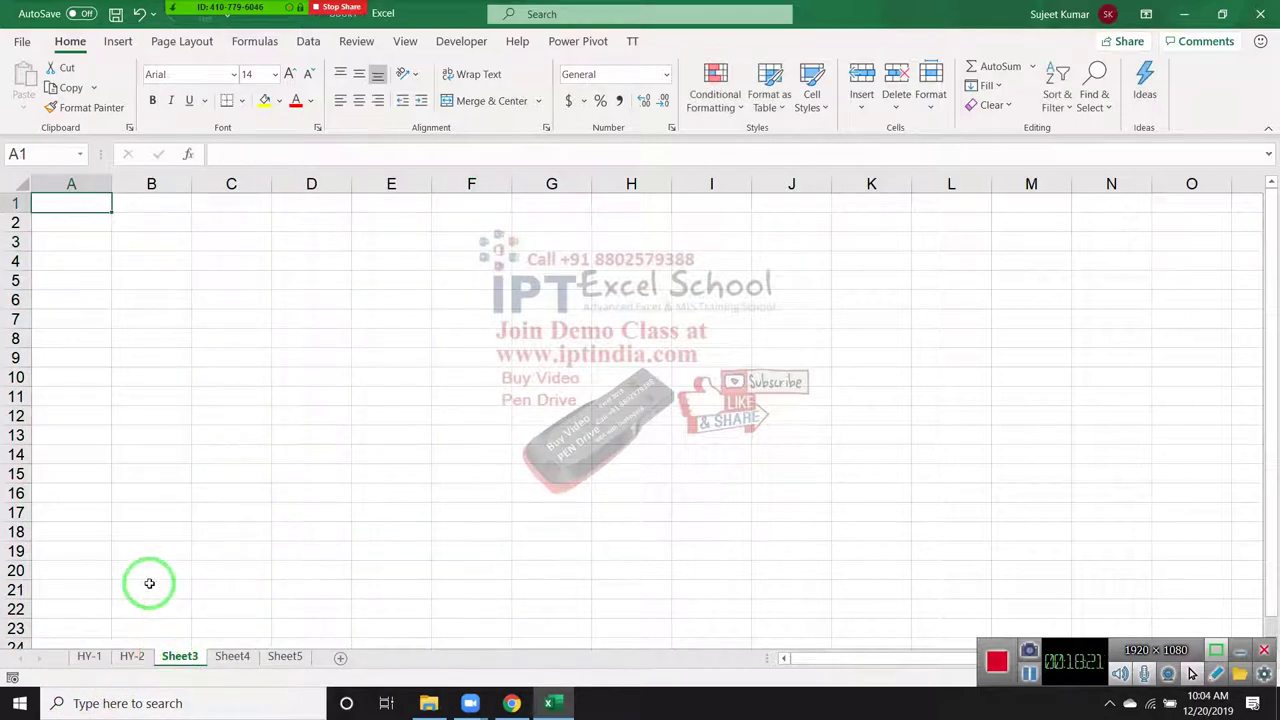
Save the workbook as PQ in the Desktop's New folder, closing the Zoom popup
{"action": "key", "text": "ctrl+s"}
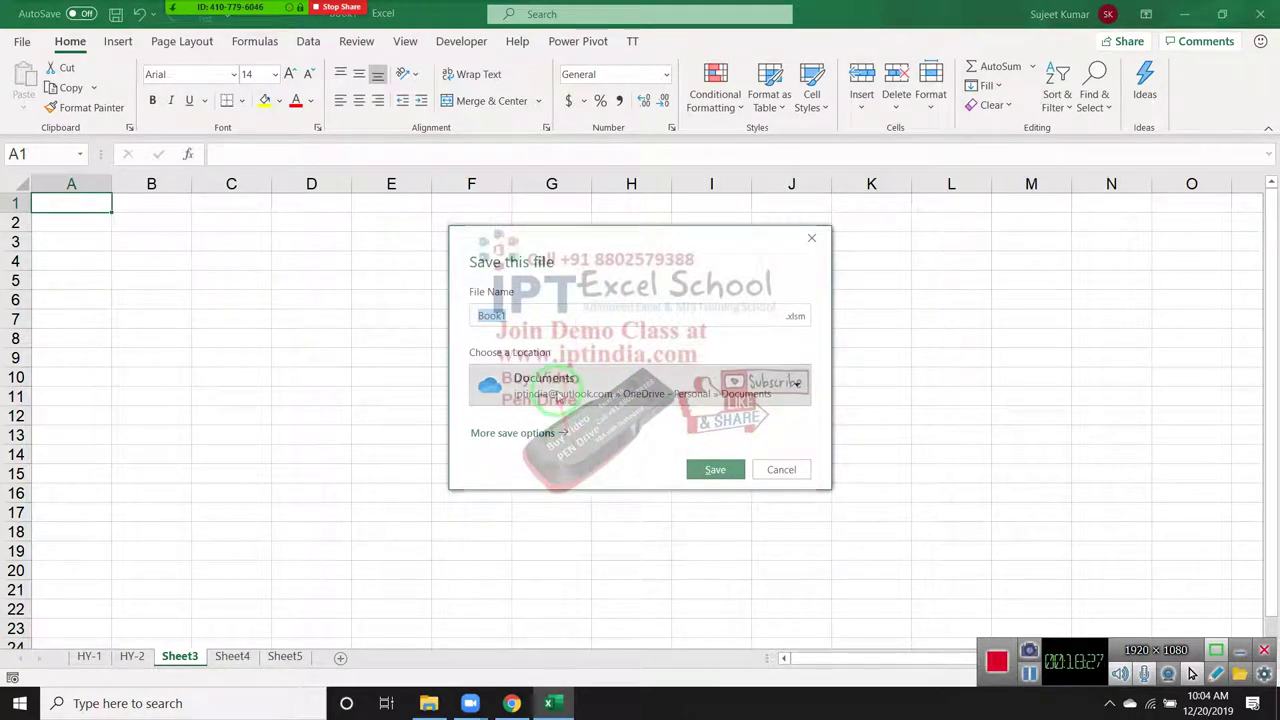
{"action": "left_click", "coordinate": [558, 395]}
{"action": "left_click", "coordinate": [535, 315]}
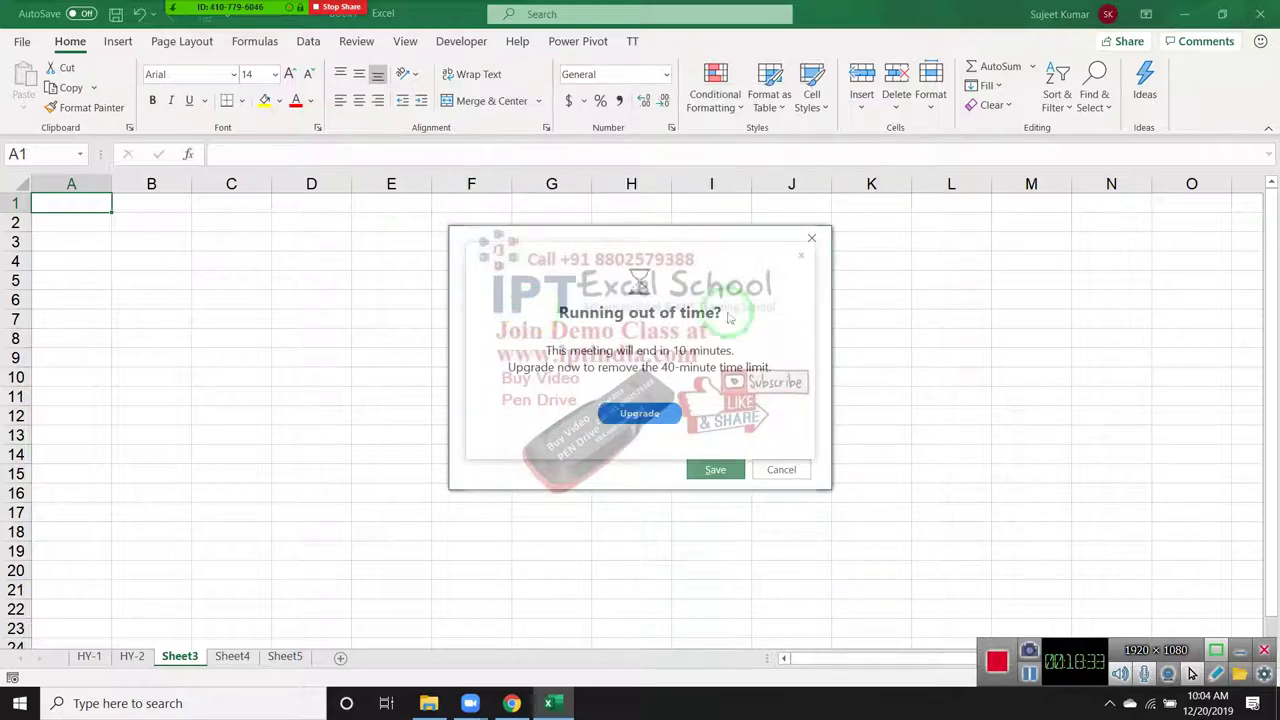
{"action": "left_click", "coordinate": [801, 256]}
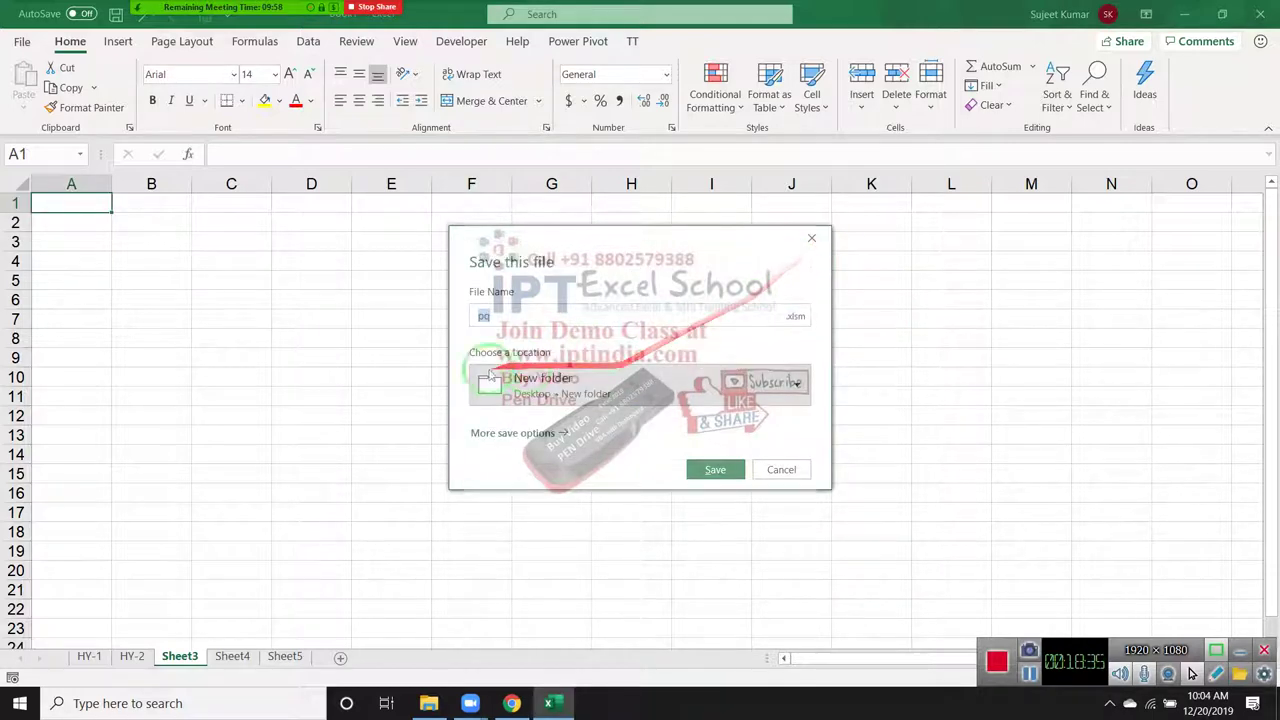
{"action": "left_click", "coordinate": [540, 335]}
{"action": "double_click", "coordinate": [481, 312]}
{"action": "type", "text": "PQ"}
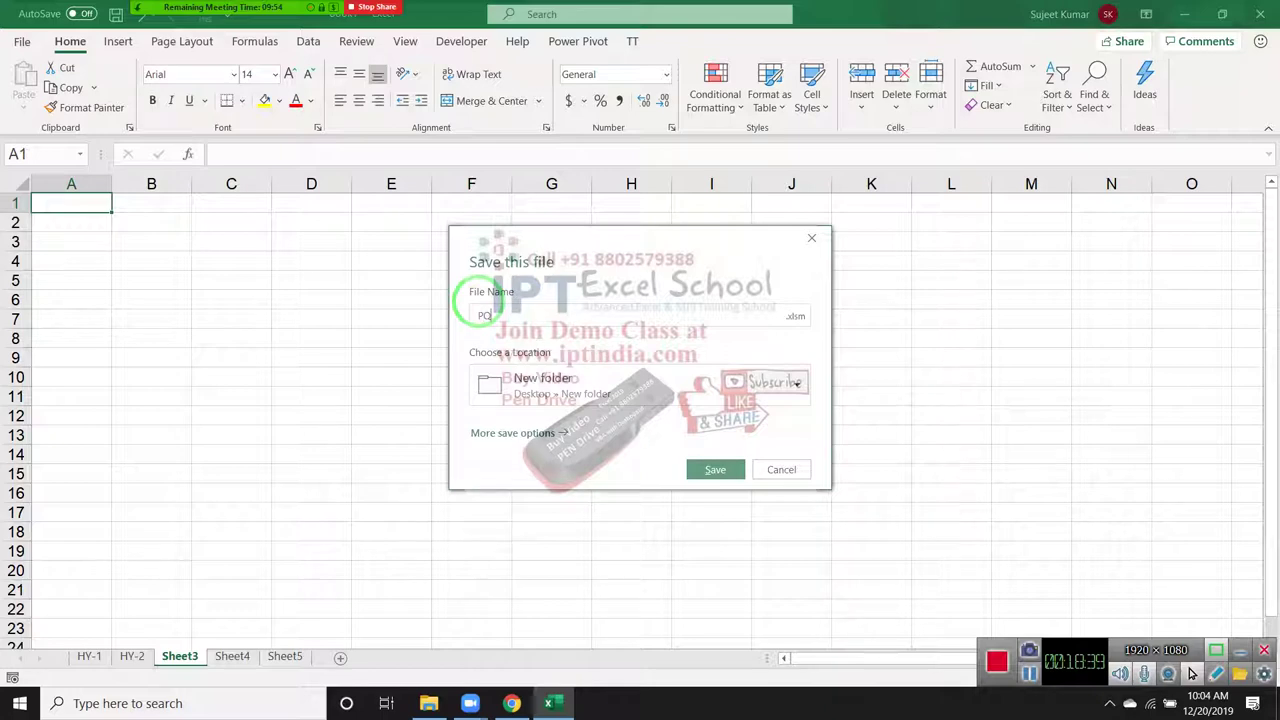
{"action": "left_click", "coordinate": [716, 477]}
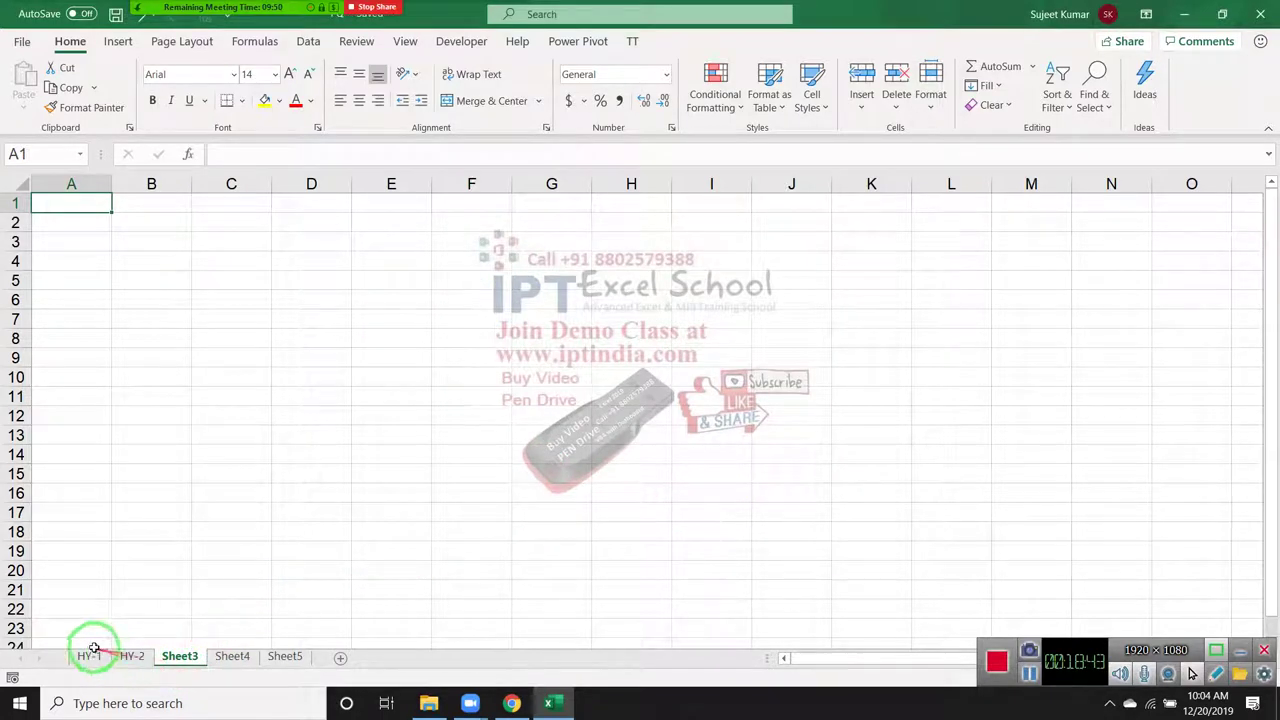
Rename Sheet3 to 2019, then copy the whole HY-1 table
{"action": "left_click", "coordinate": [164, 652]}
{"action": "type", "text": "2019"}
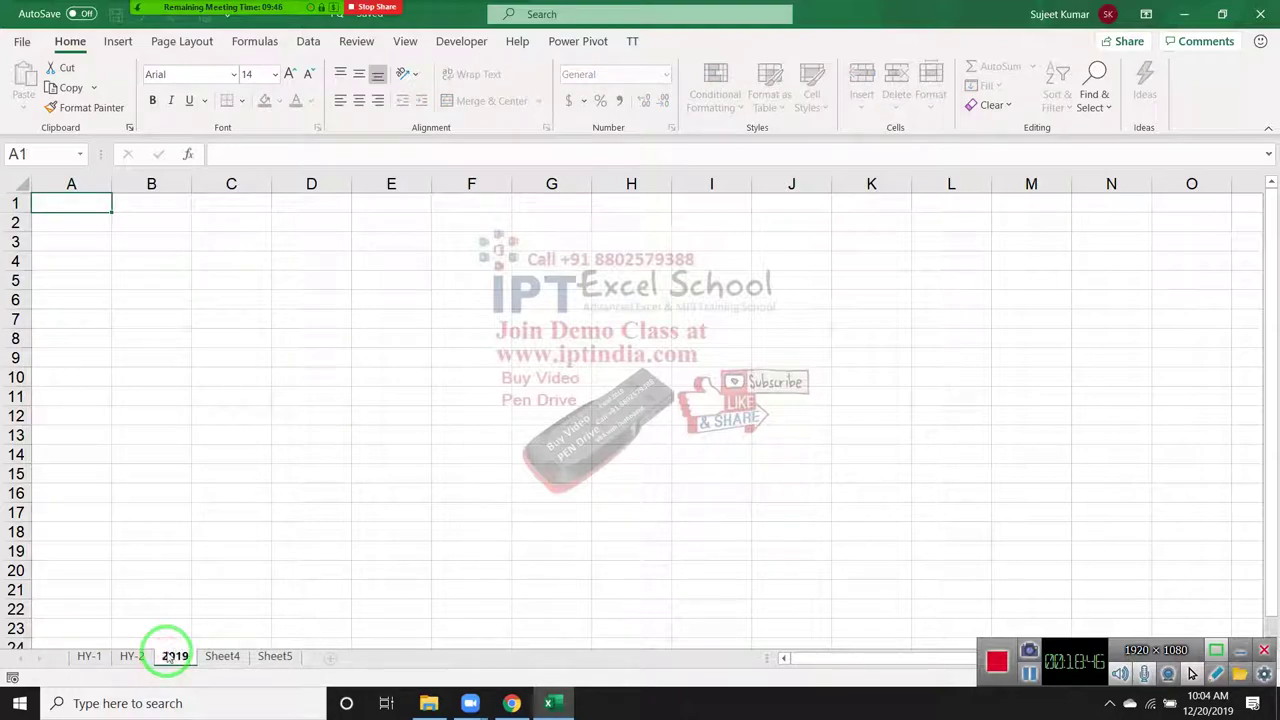
{"action": "key", "text": "Return"}
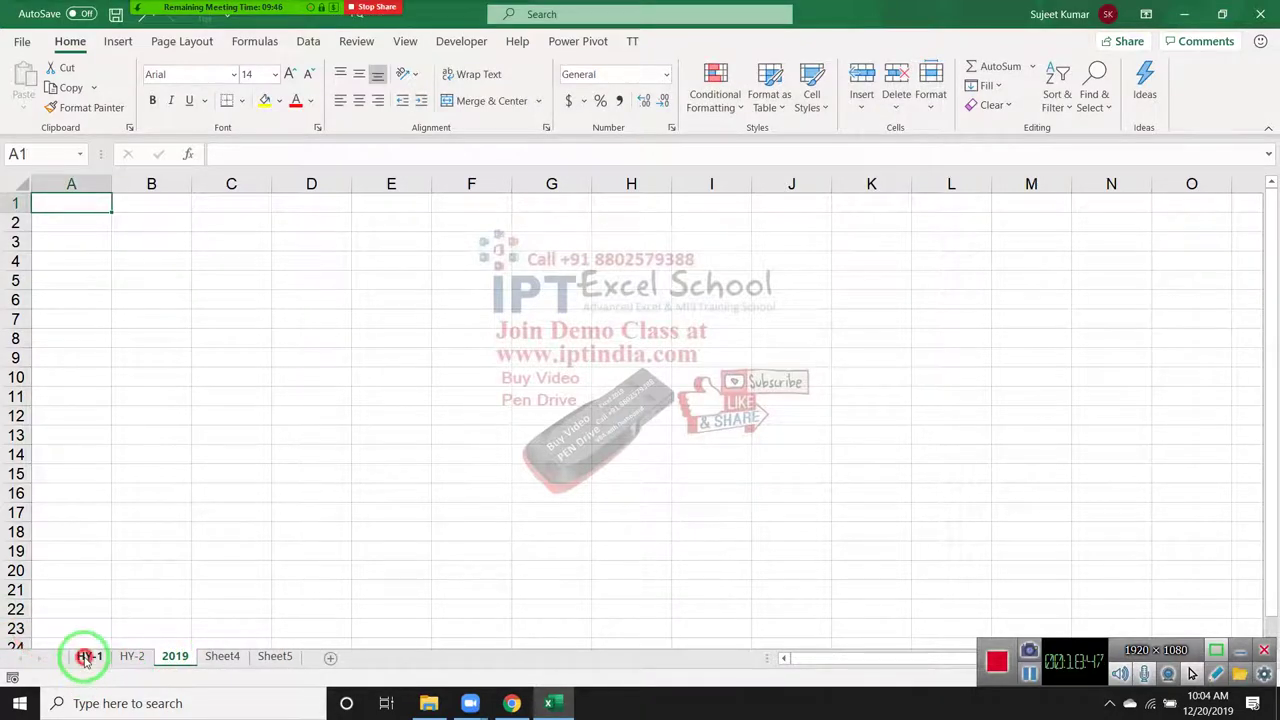
{"action": "left_click", "coordinate": [88, 657]}
{"action": "key", "text": "ctrl+Home"}
{"action": "key", "text": "ctrl+shift+Right"}
{"action": "key", "text": "ctrl+shift+Down"}
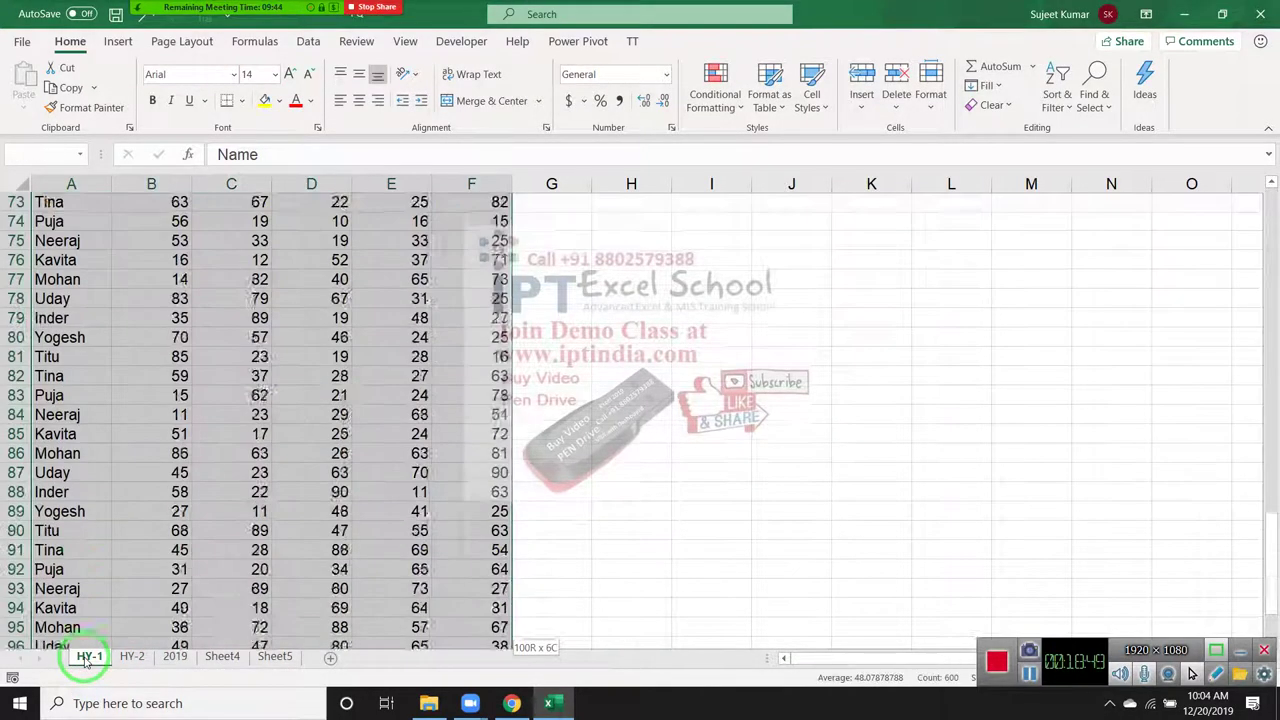
{"action": "key", "text": "ctrl+c"}
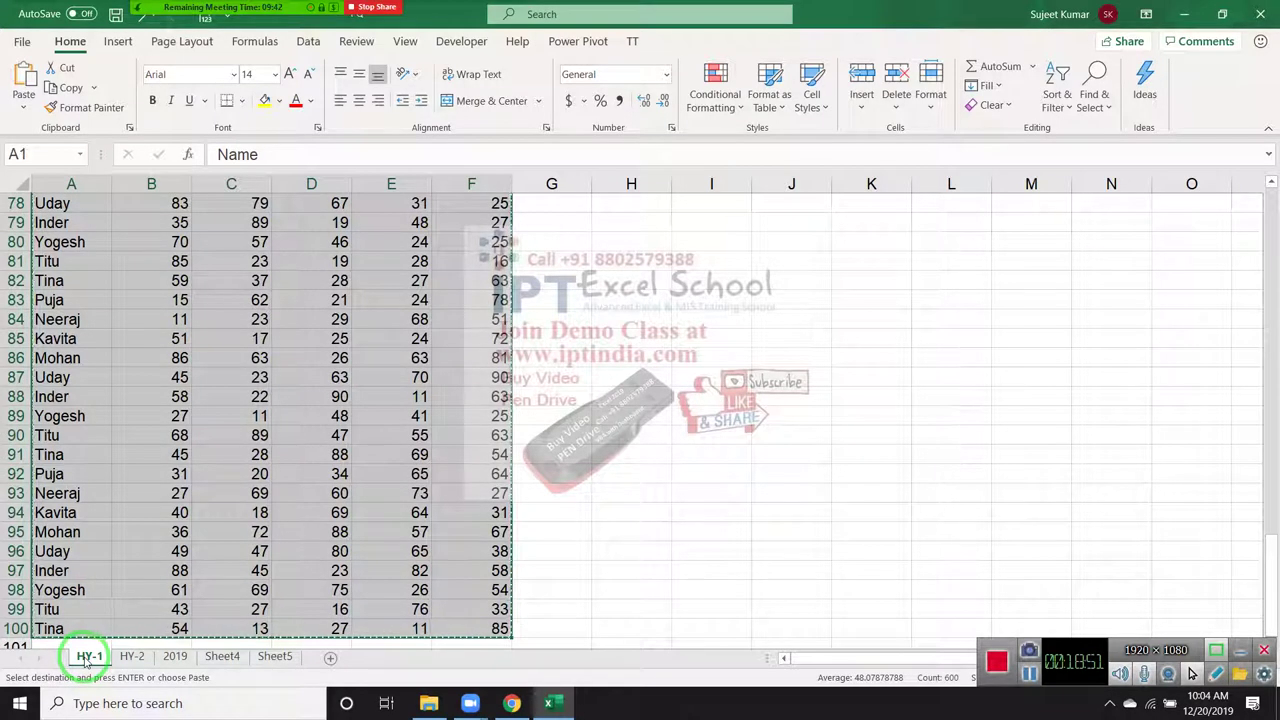
Copy the entire HY-2 table, header row and all data rows
{"action": "left_click", "coordinate": [175, 657]}
{"action": "left_click", "coordinate": [89, 657]}
{"action": "left_click", "coordinate": [132, 657]}
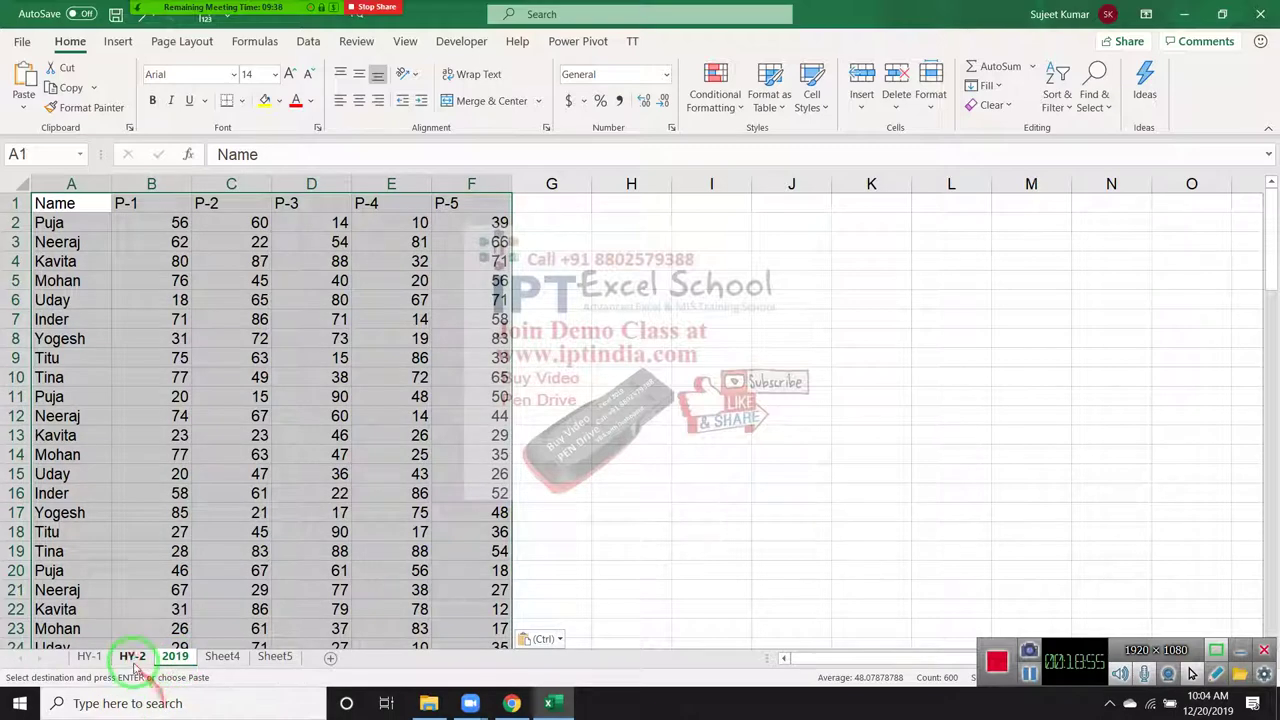
{"action": "key", "text": "ctrl+Home"}
{"action": "key", "text": "ctrl+shift+Right"}
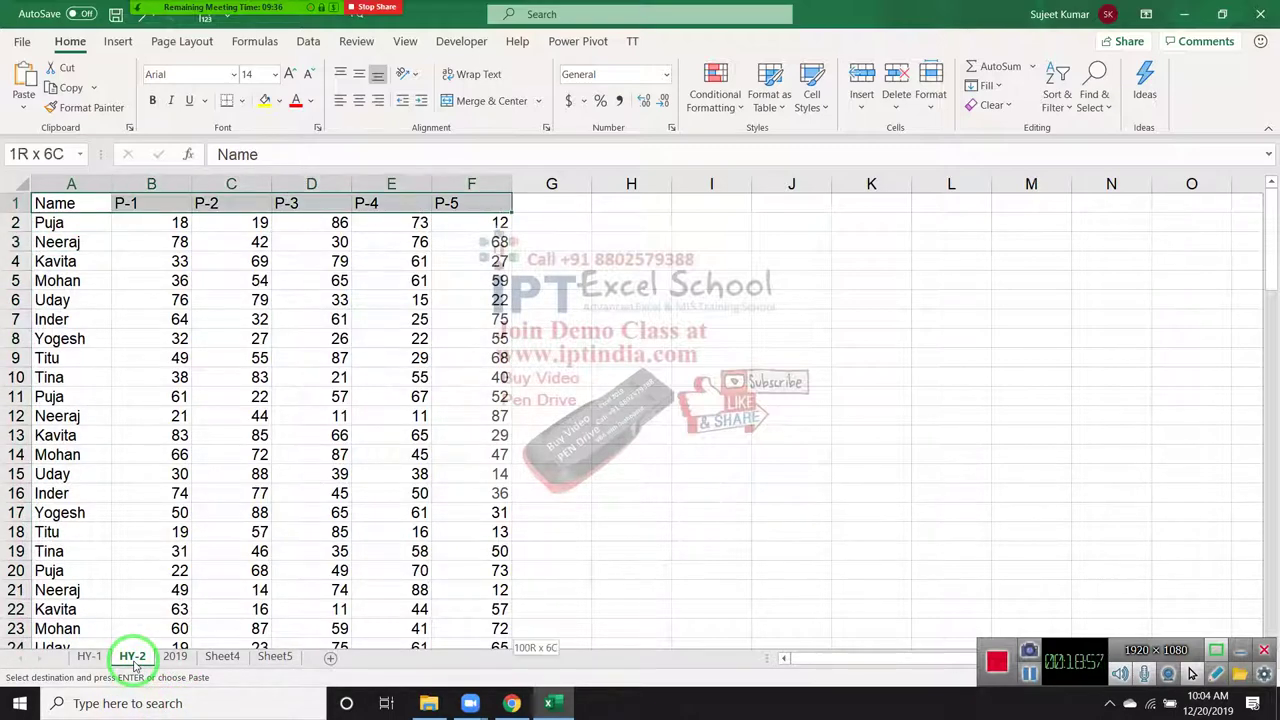
{"action": "key", "text": "ctrl+shift+Down"}
{"action": "key", "text": "ctrl+c"}
Trial-paste the data into 2019 below row 100, then undo both pastes
{"action": "left_click", "coordinate": [175, 657]}
{"action": "key", "text": "ctrl+v"}
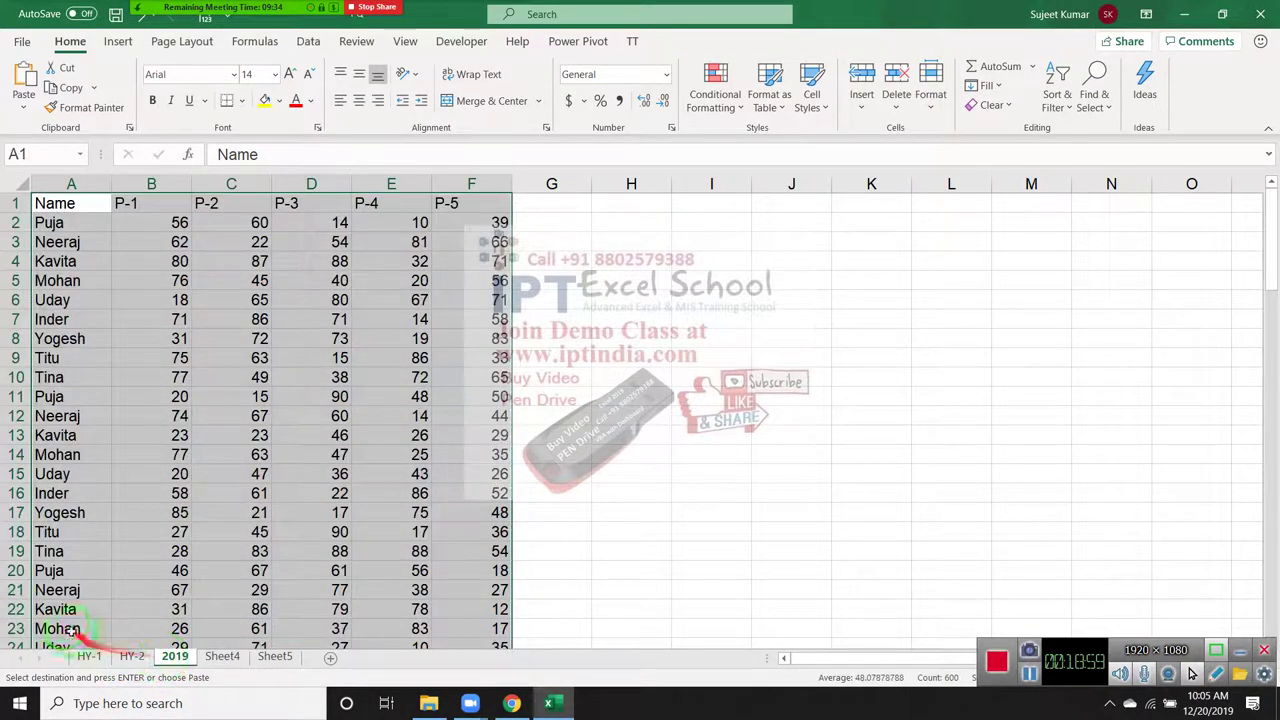
{"action": "left_click", "coordinate": [62, 628]}
{"action": "key", "text": "ctrl+Down"}
{"action": "key", "text": "Down"}
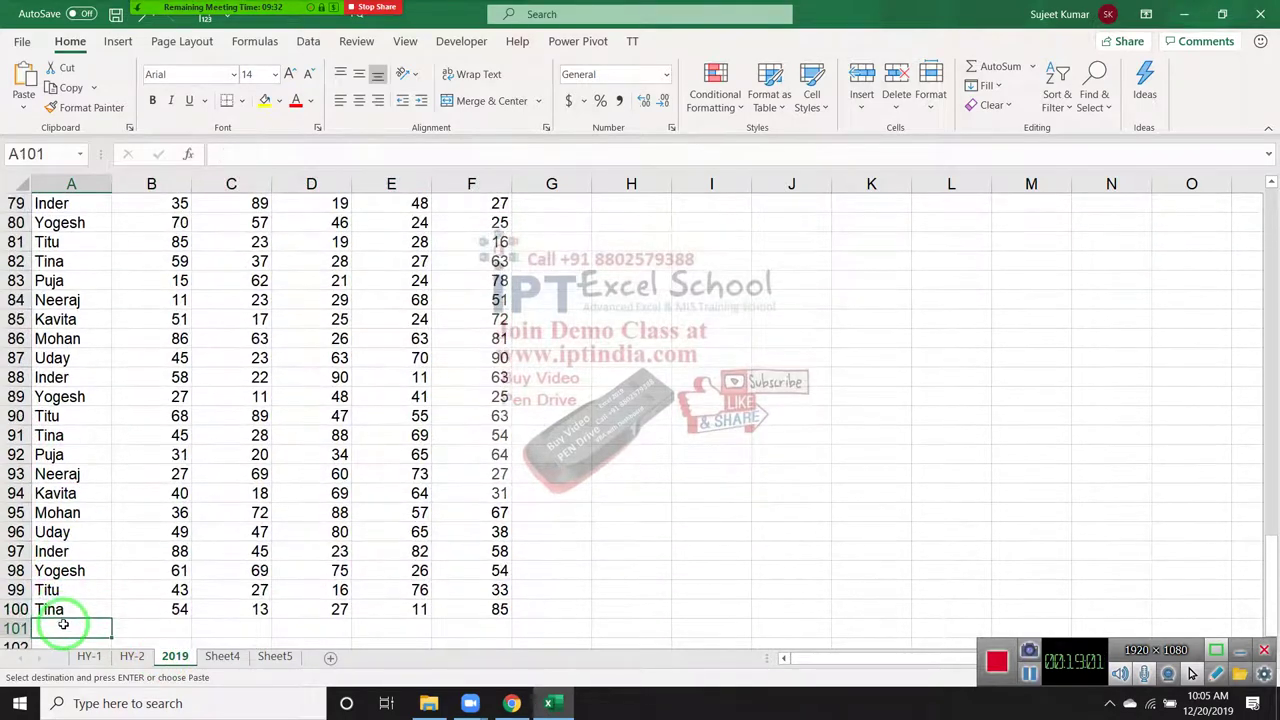
{"action": "key", "text": "ctrl+v"}
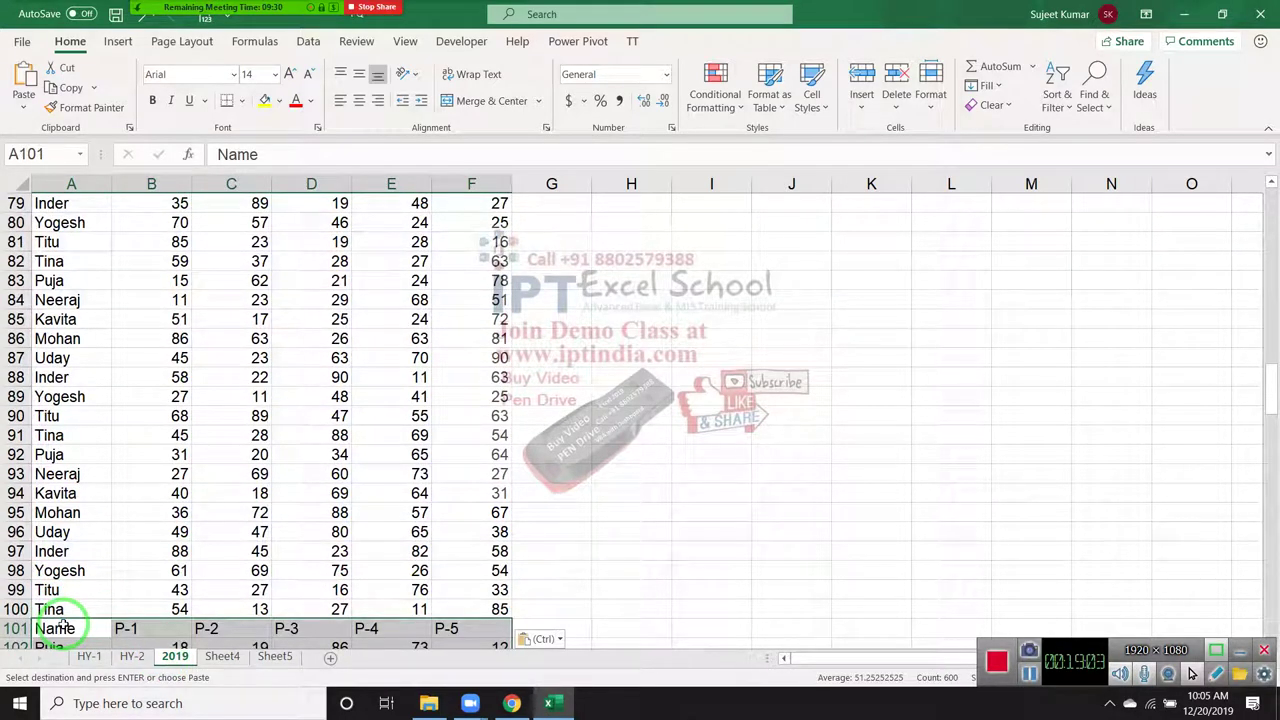
{"action": "key", "text": "ctrl+z"}
{"action": "key", "text": "ctrl+z"}
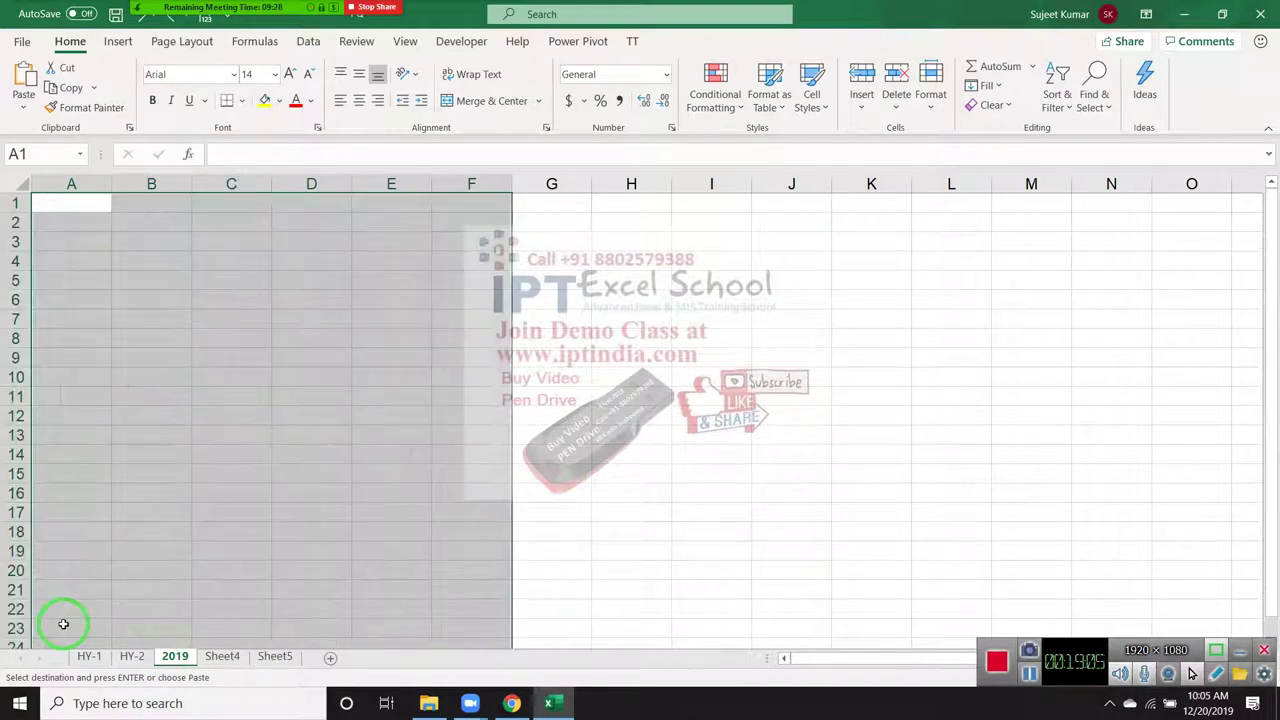
Return to cell A1 and start a From Workbook import of the PQ workbook
{"action": "key", "text": "ctrl+Home"}
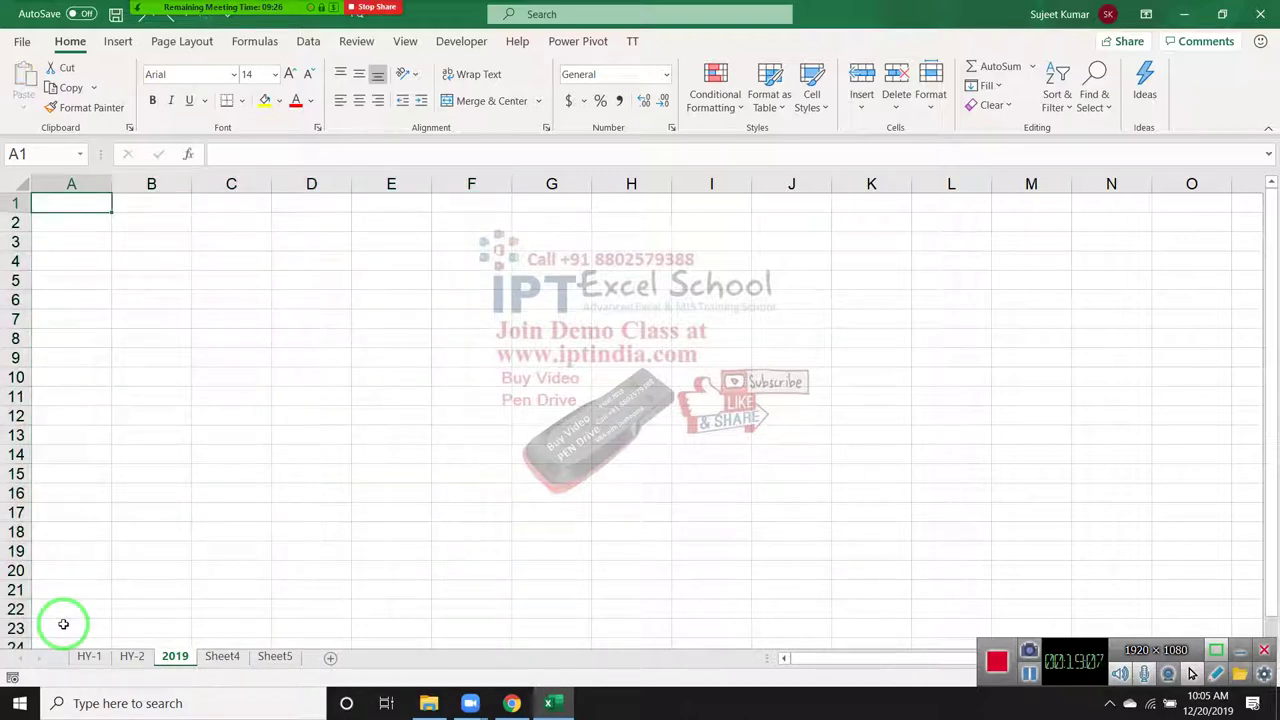
{"action": "mouse_move", "coordinate": [269, 20]}
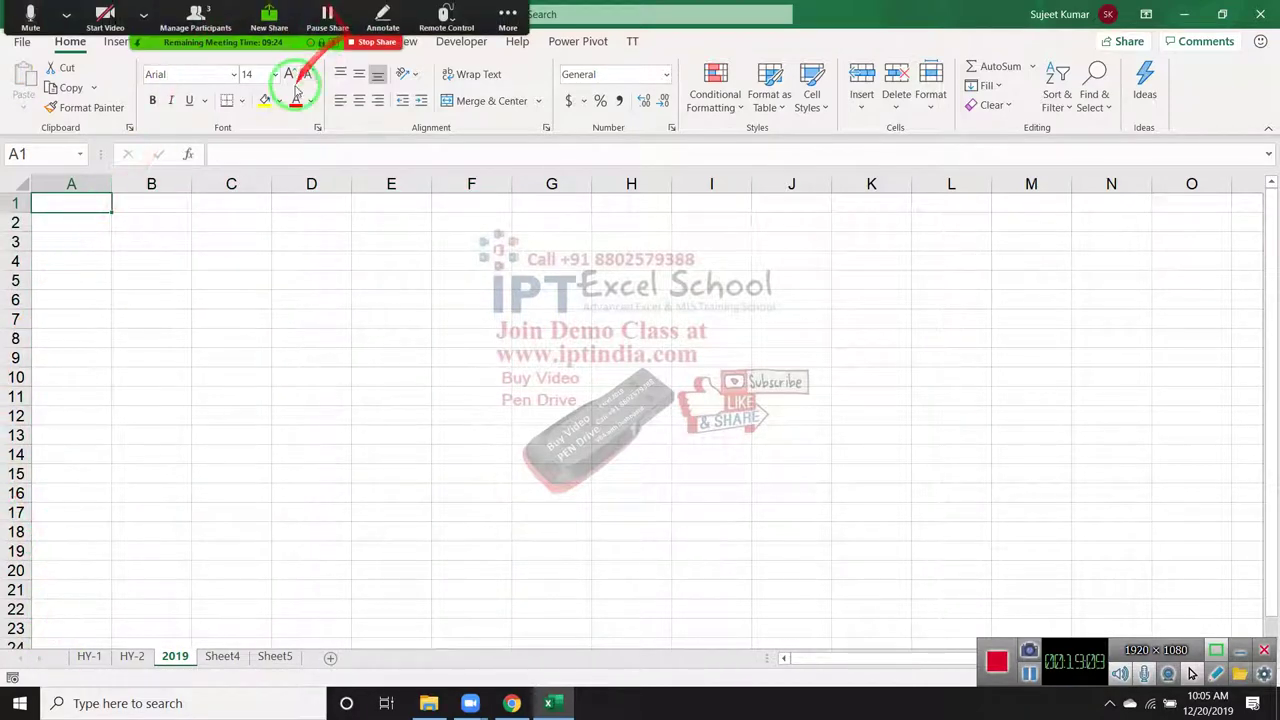
{"action": "left_click", "coordinate": [286, 510]}
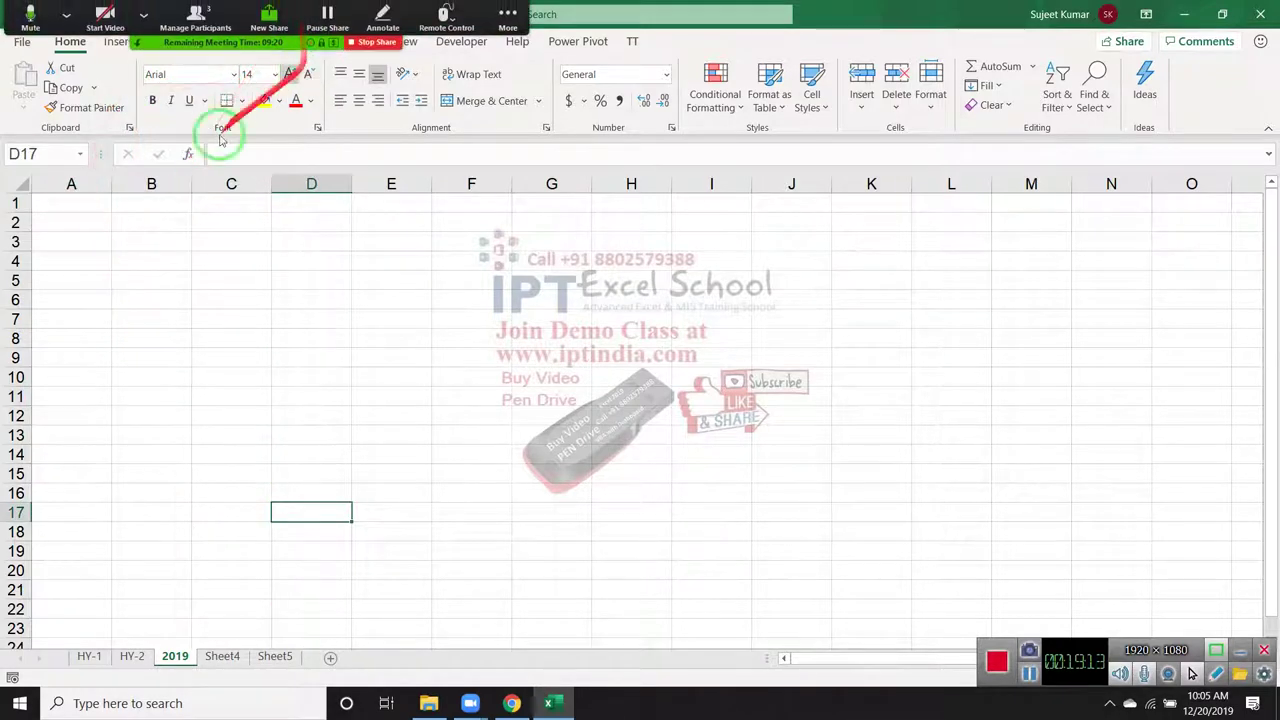
{"action": "left_click", "coordinate": [72, 205]}
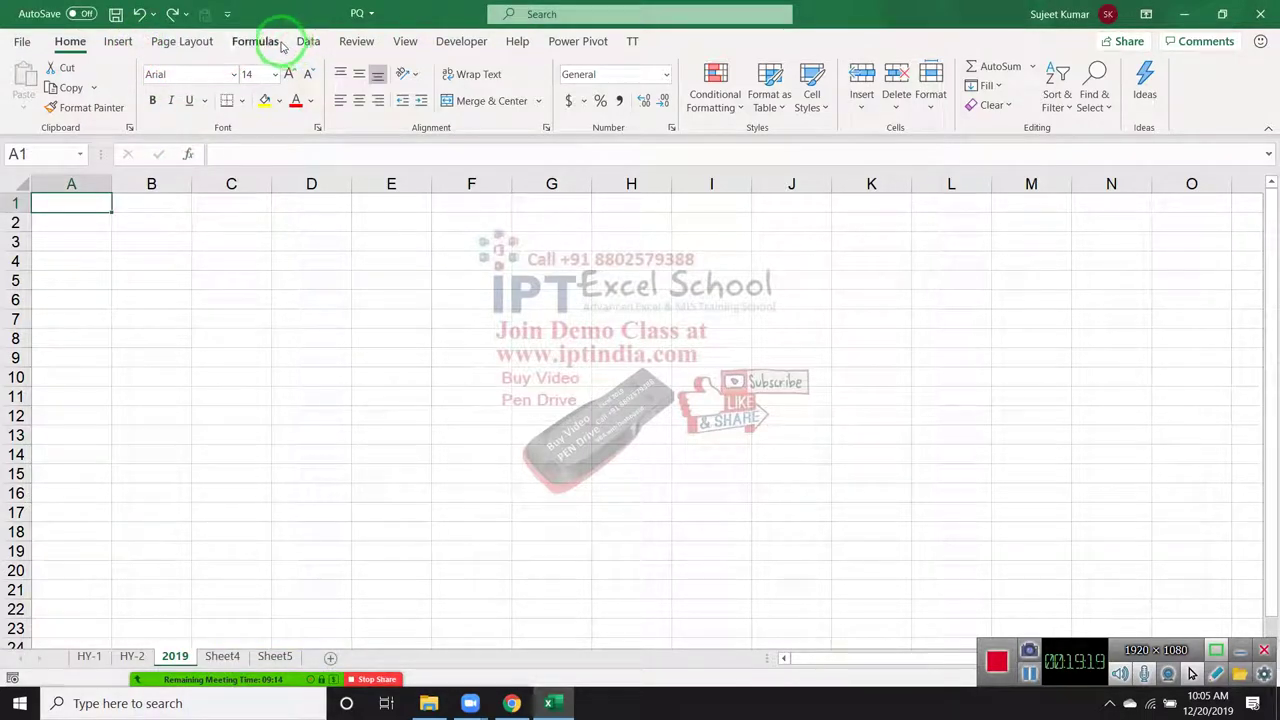
{"action": "left_click", "coordinate": [305, 42]}
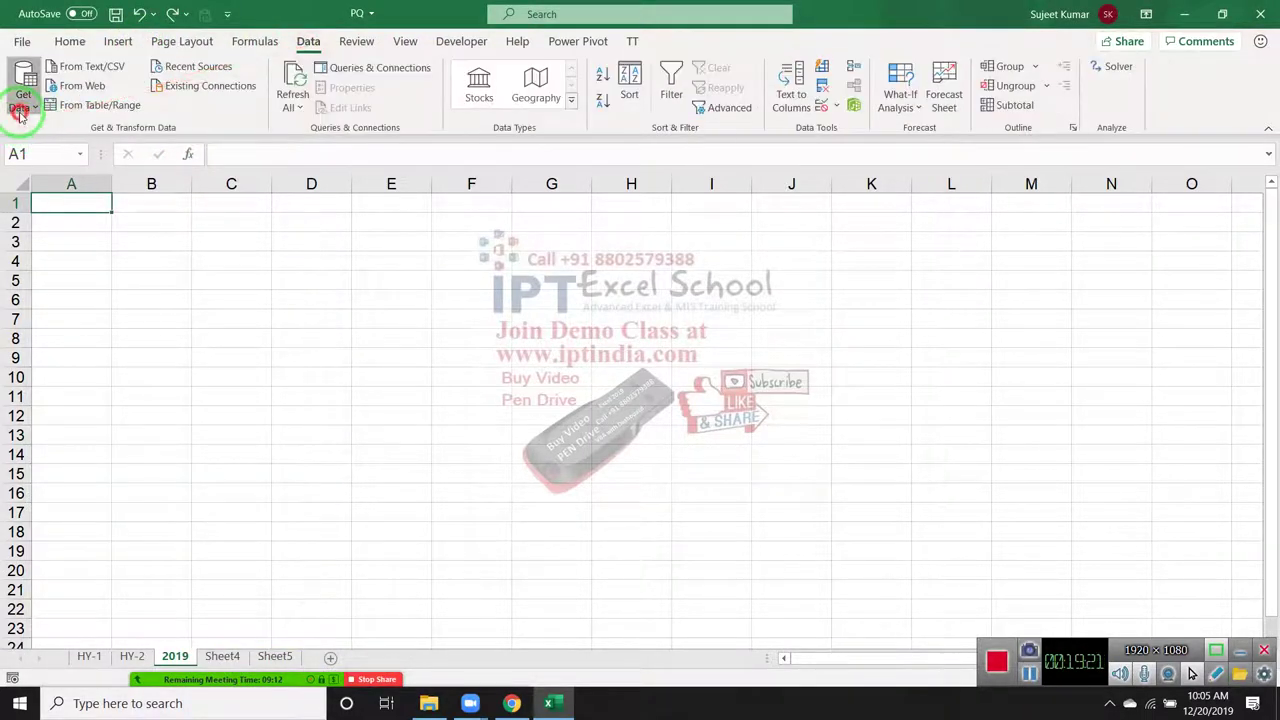
{"action": "left_click", "coordinate": [20, 113]}
{"action": "left_click", "coordinate": [238, 138]}
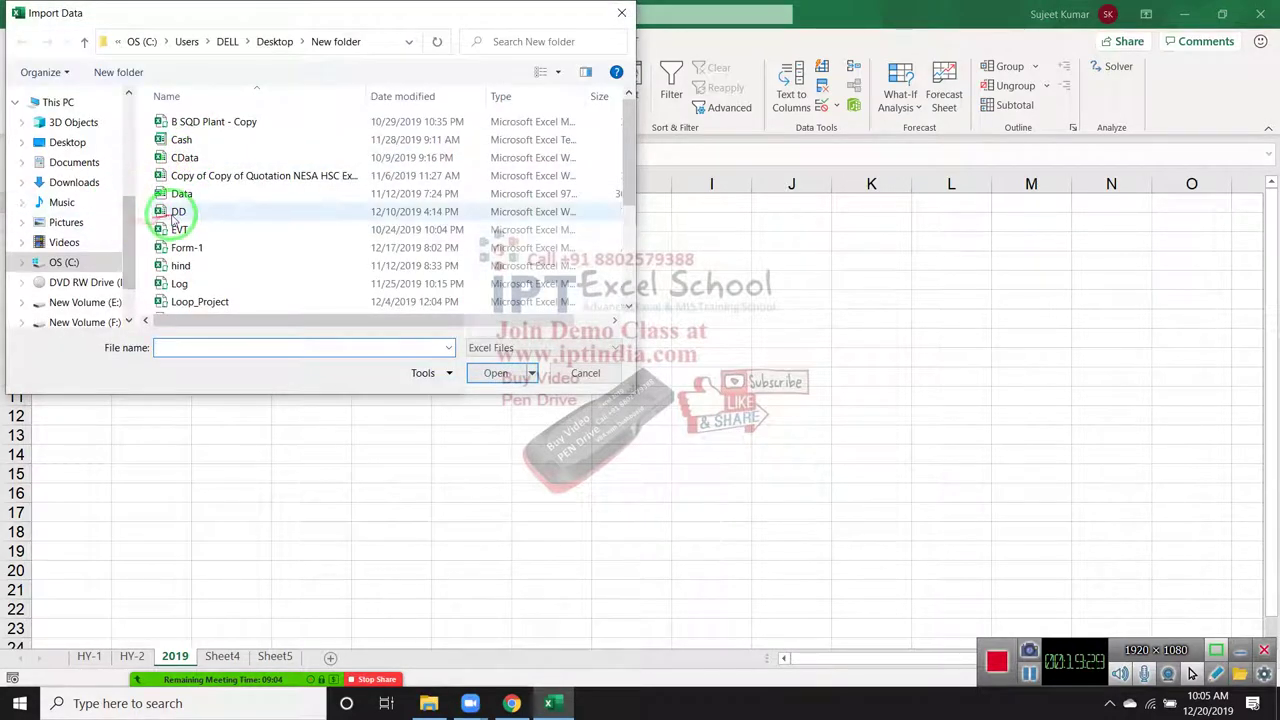
{"action": "left_click", "coordinate": [176, 214]}
{"action": "scroll", "coordinate": [176, 218], "scroll_direction": "down", "scroll_amount": 3}
{"action": "left_click", "coordinate": [184, 196]}
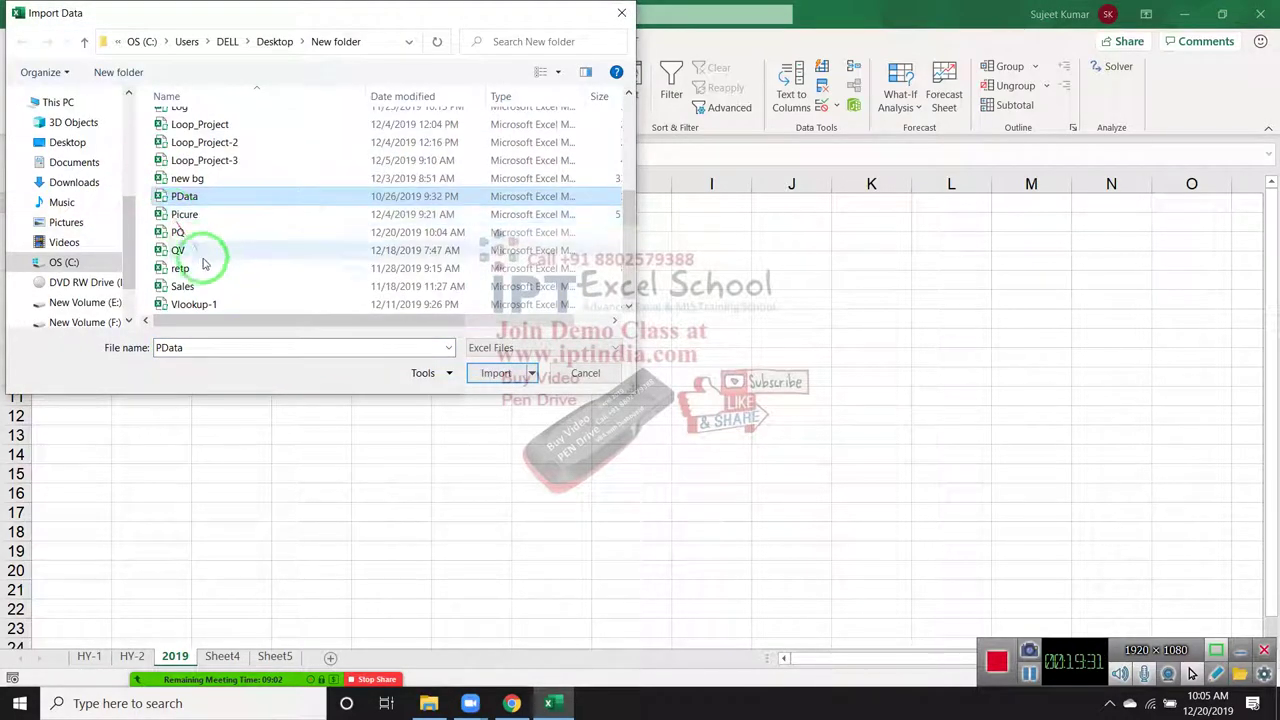
{"action": "double_click", "coordinate": [204, 238]}
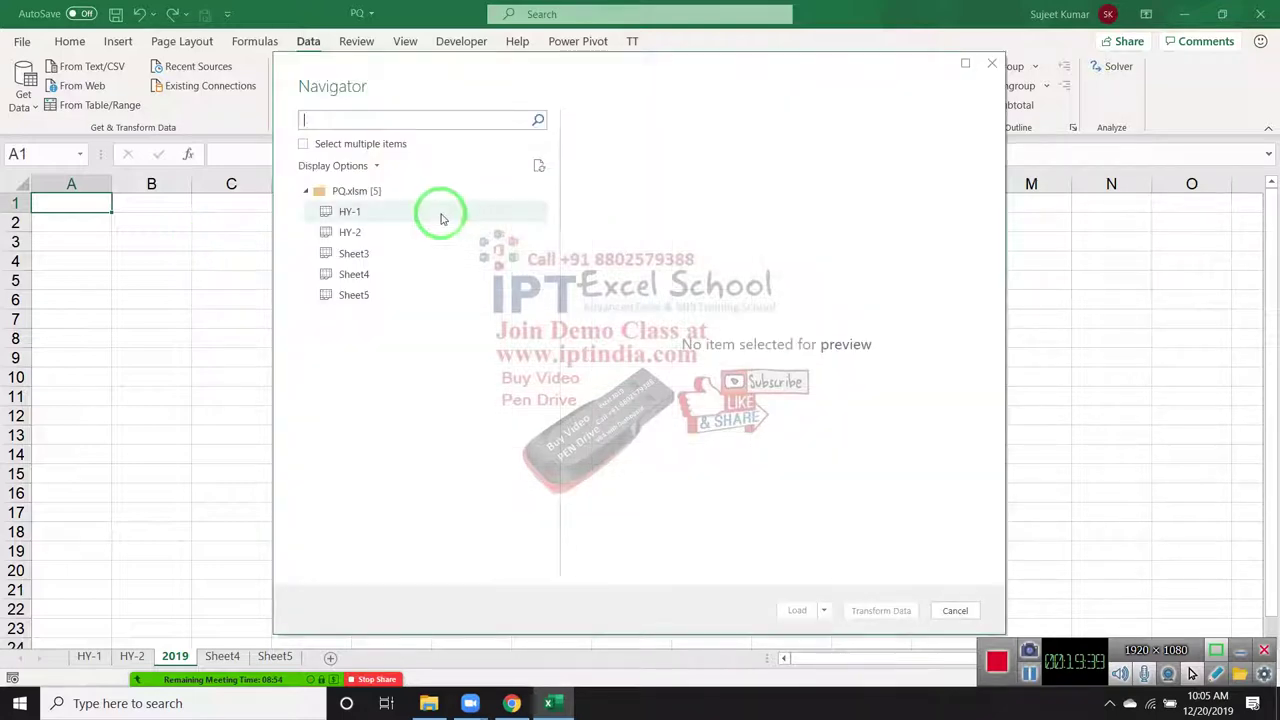
Compare the HY-1 and HY-2 previews, then load HY-1 as a table on Sheet6
{"action": "left_click", "coordinate": [441, 215]}
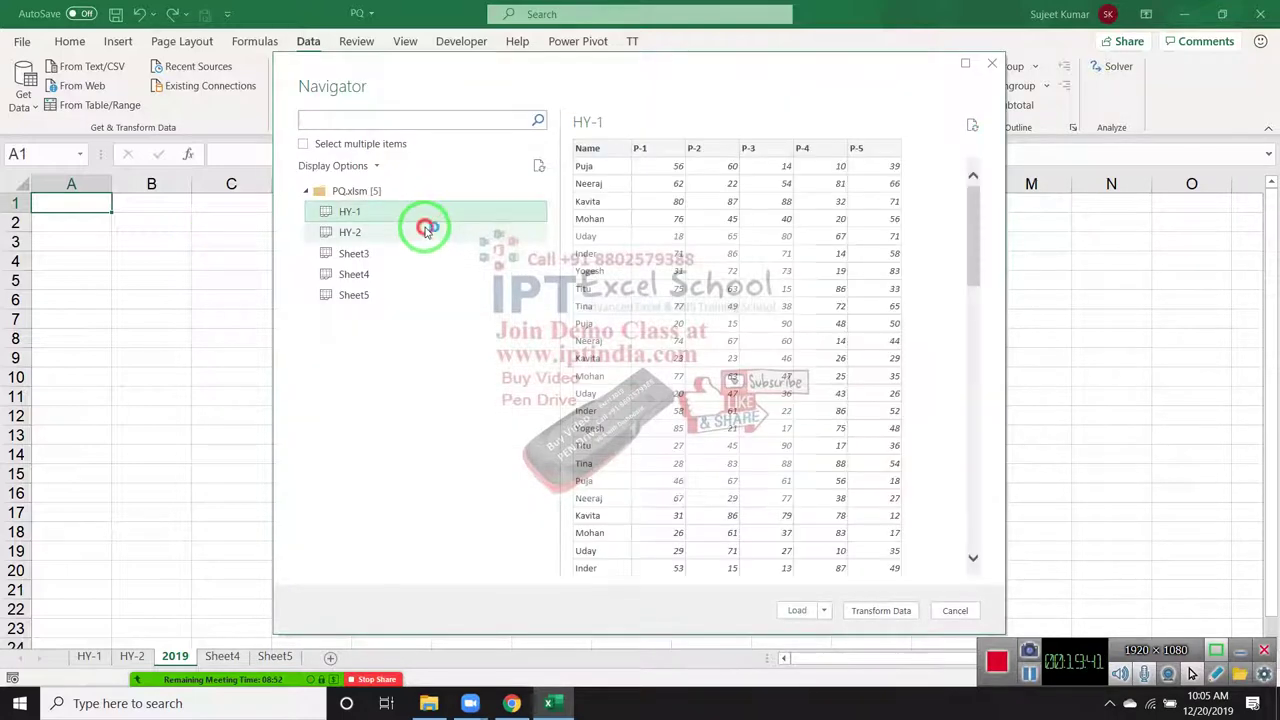
{"action": "left_click", "coordinate": [426, 229]}
{"action": "left_click", "coordinate": [414, 216]}
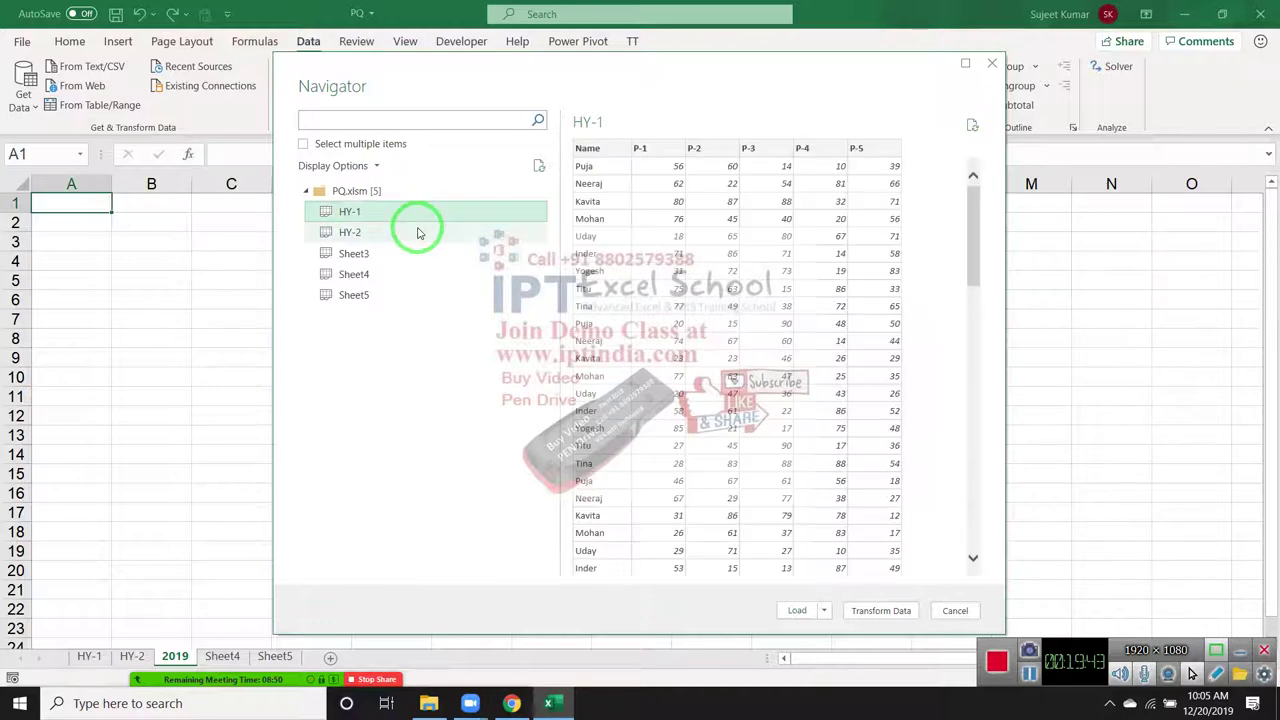
{"action": "left_click", "coordinate": [418, 232]}
{"action": "left_click", "coordinate": [417, 213]}
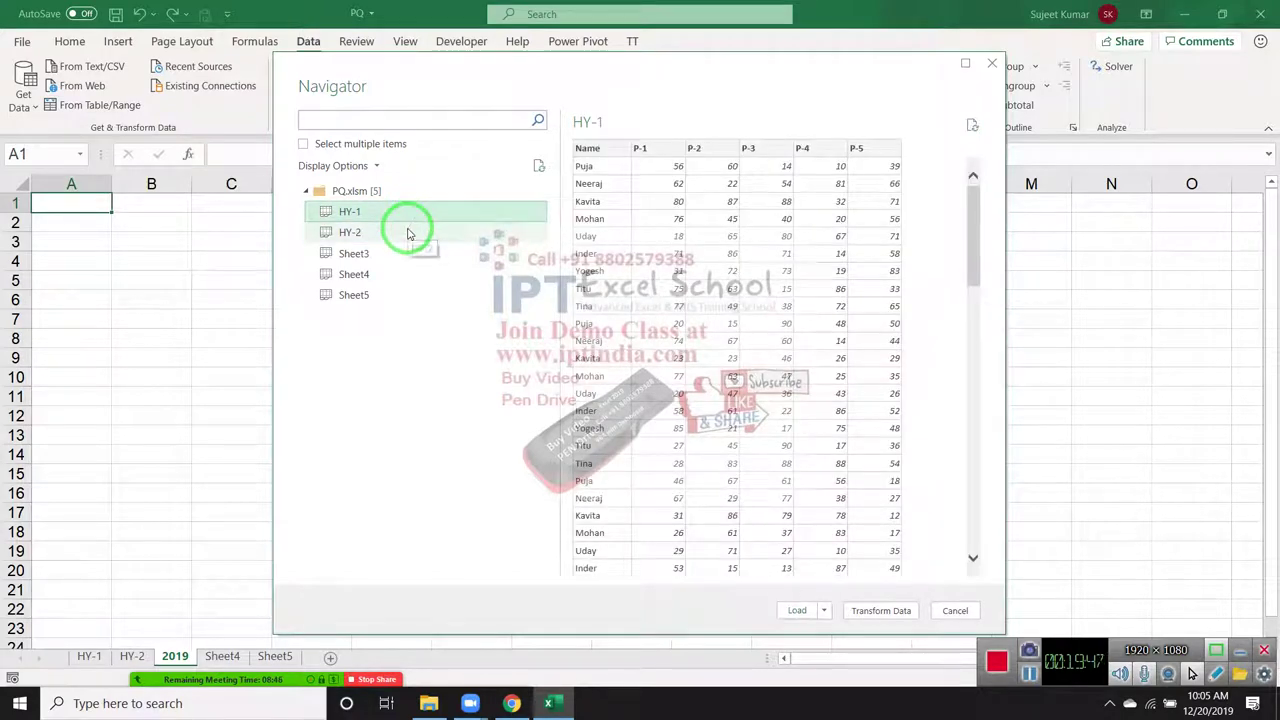
{"action": "left_click", "coordinate": [407, 233]}
{"action": "left_click", "coordinate": [403, 212]}
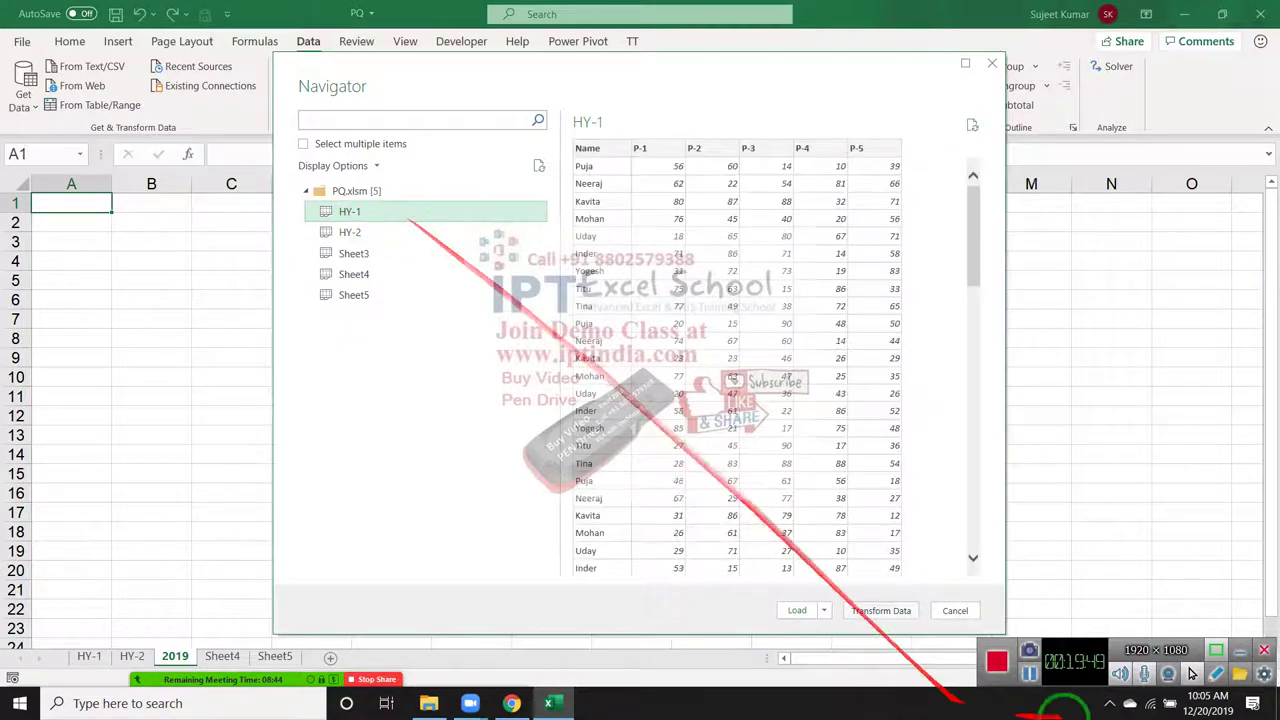
{"action": "left_click", "coordinate": [797, 611]}
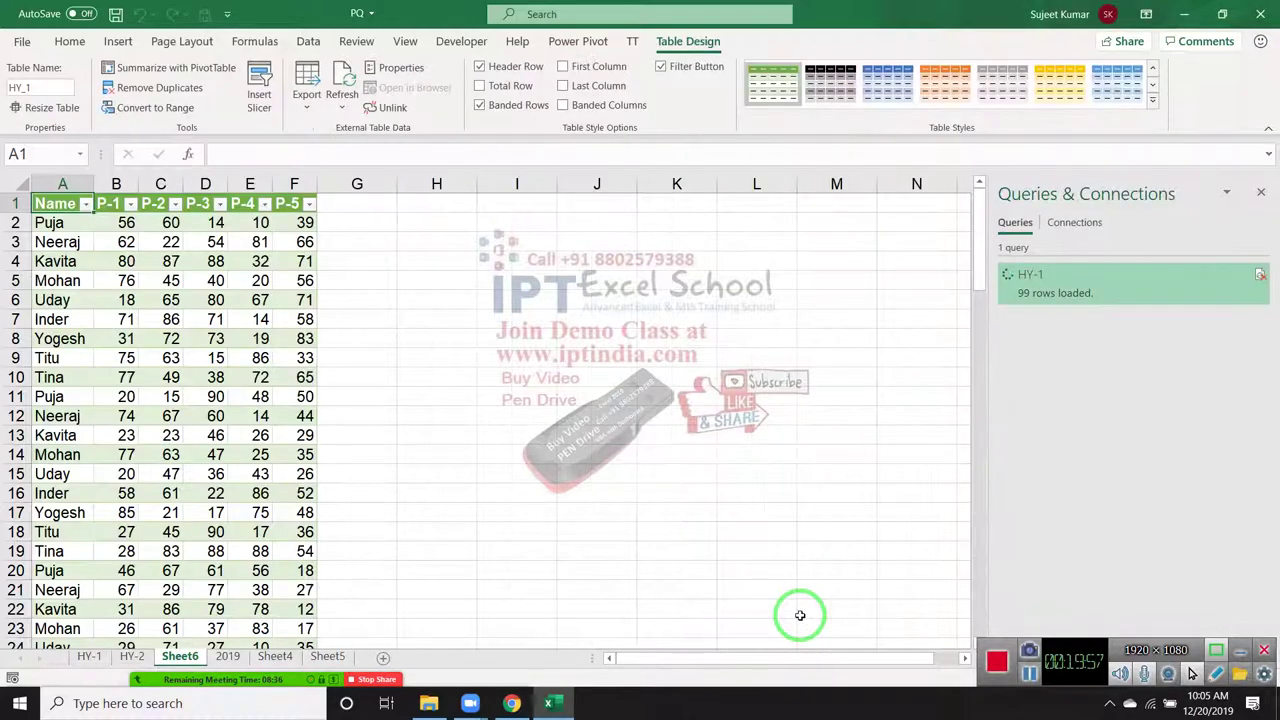
{"action": "scroll", "coordinate": [141, 567], "scroll_direction": "down", "scroll_amount": 3}
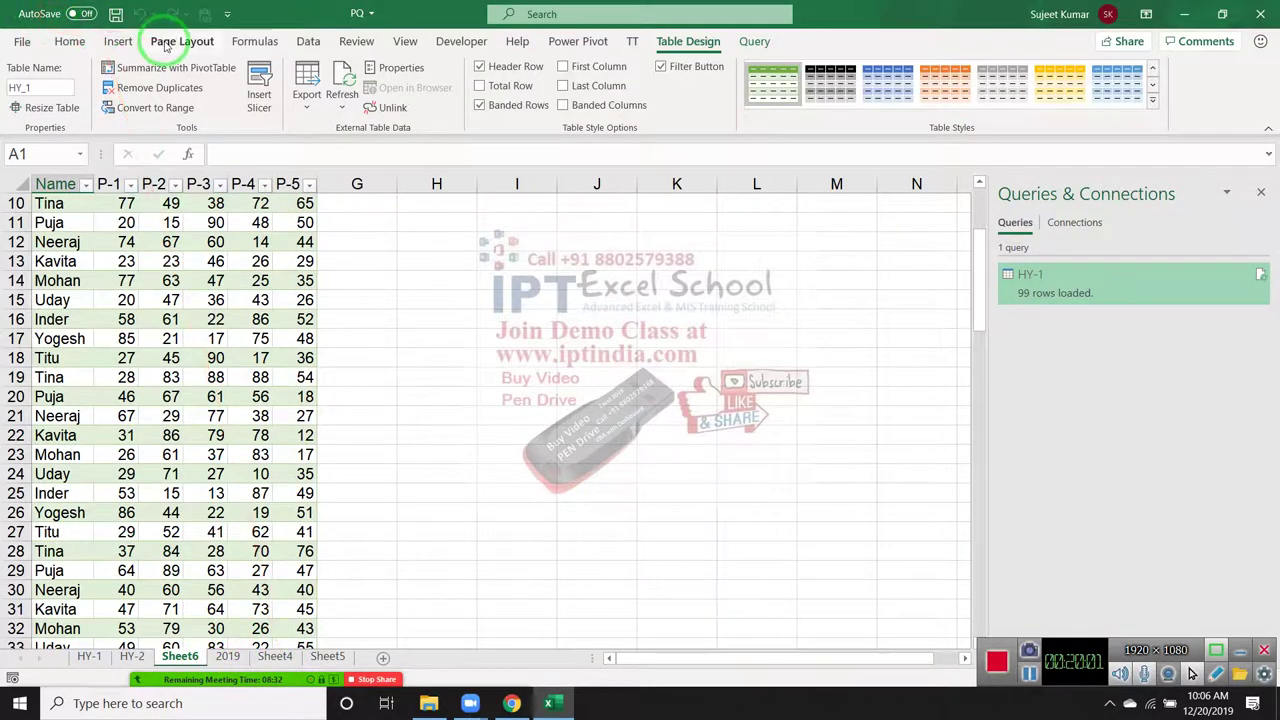
Import from an Excel workbook again, picking PQ.xlsm to show its sheets in the Navigator
{"action": "left_click", "coordinate": [308, 40]}
{"action": "left_click", "coordinate": [24, 104]}
{"action": "left_click", "coordinate": [60, 137]}
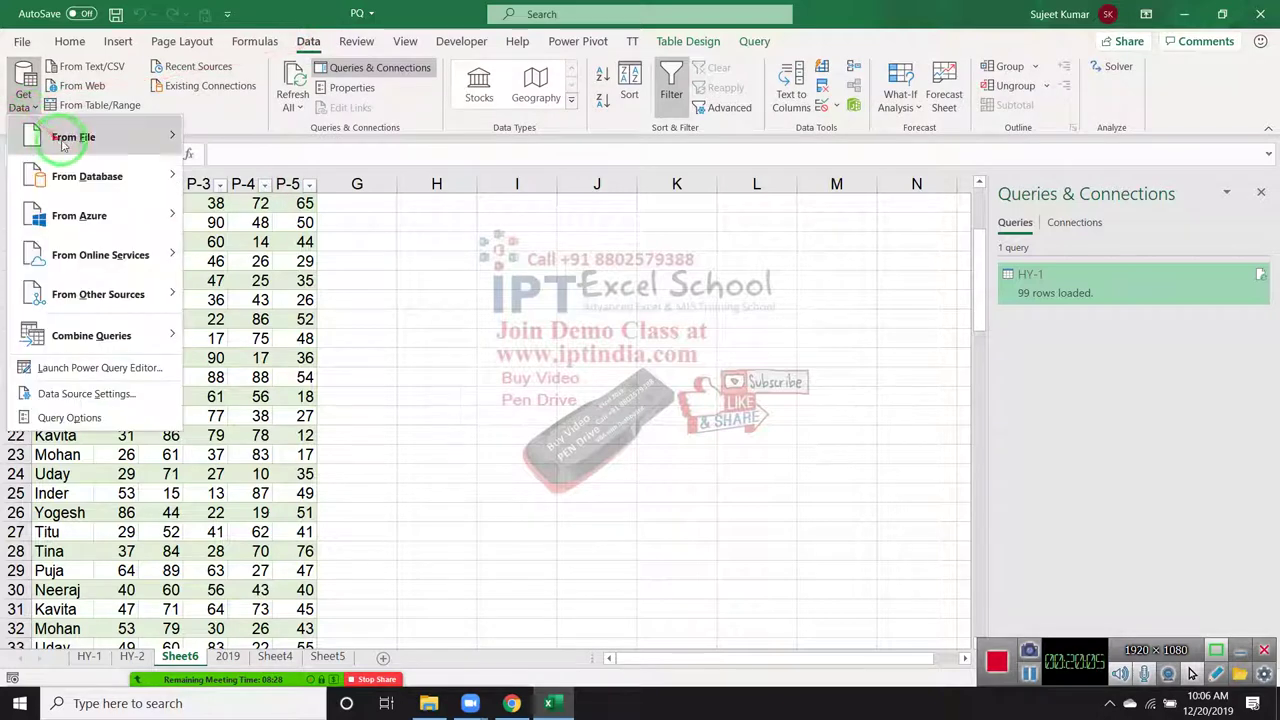
{"action": "left_click", "coordinate": [242, 146]}
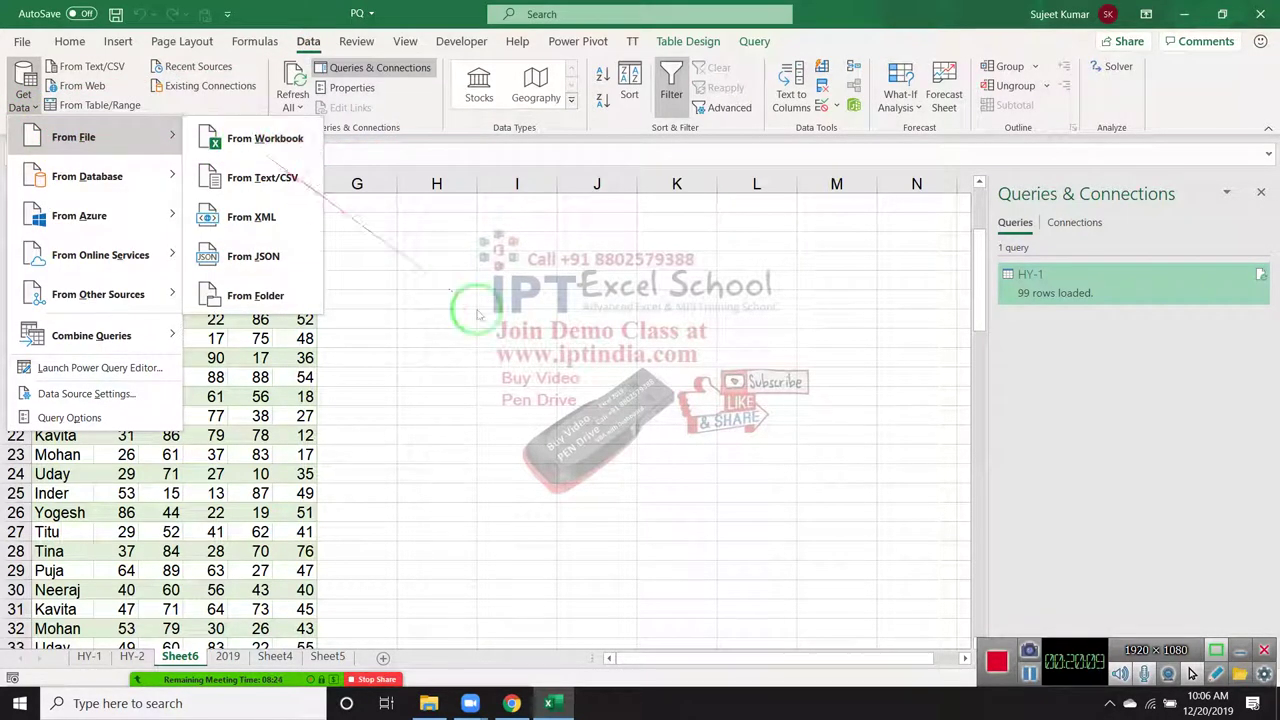
{"action": "left_click", "coordinate": [500, 530]}
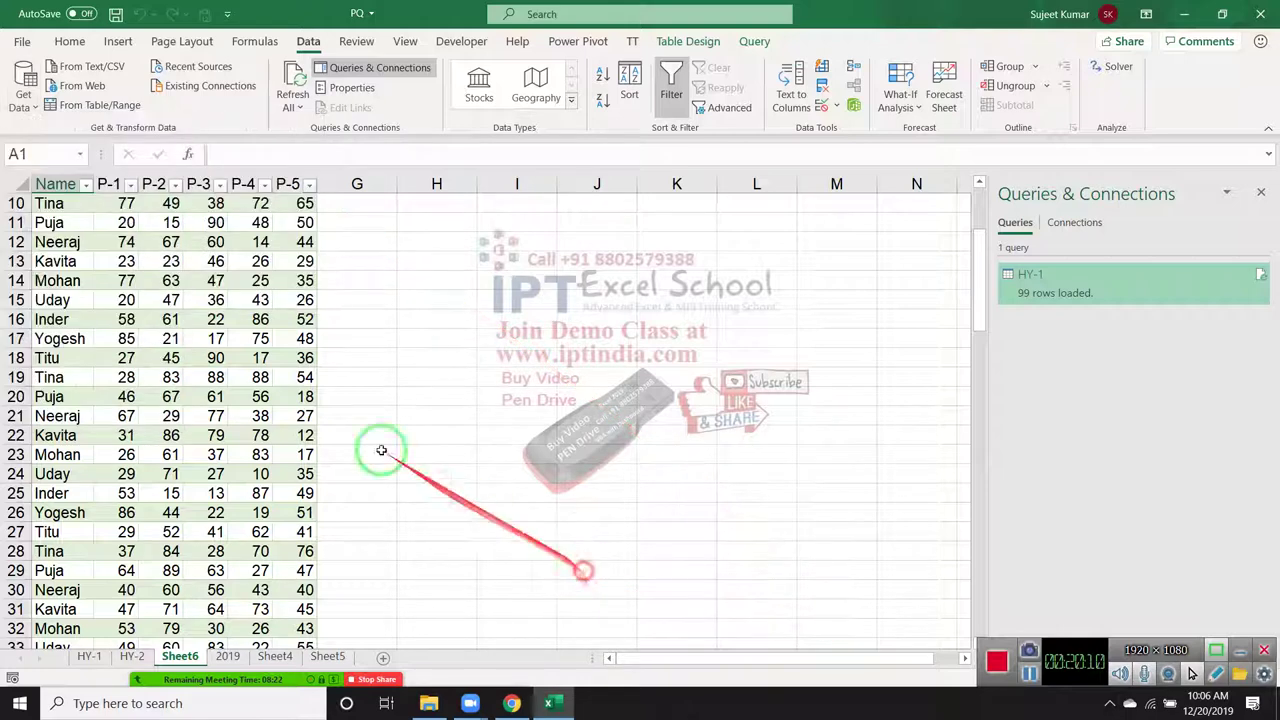
{"action": "left_click", "coordinate": [30, 85]}
{"action": "mouse_move", "coordinate": [90, 137]}
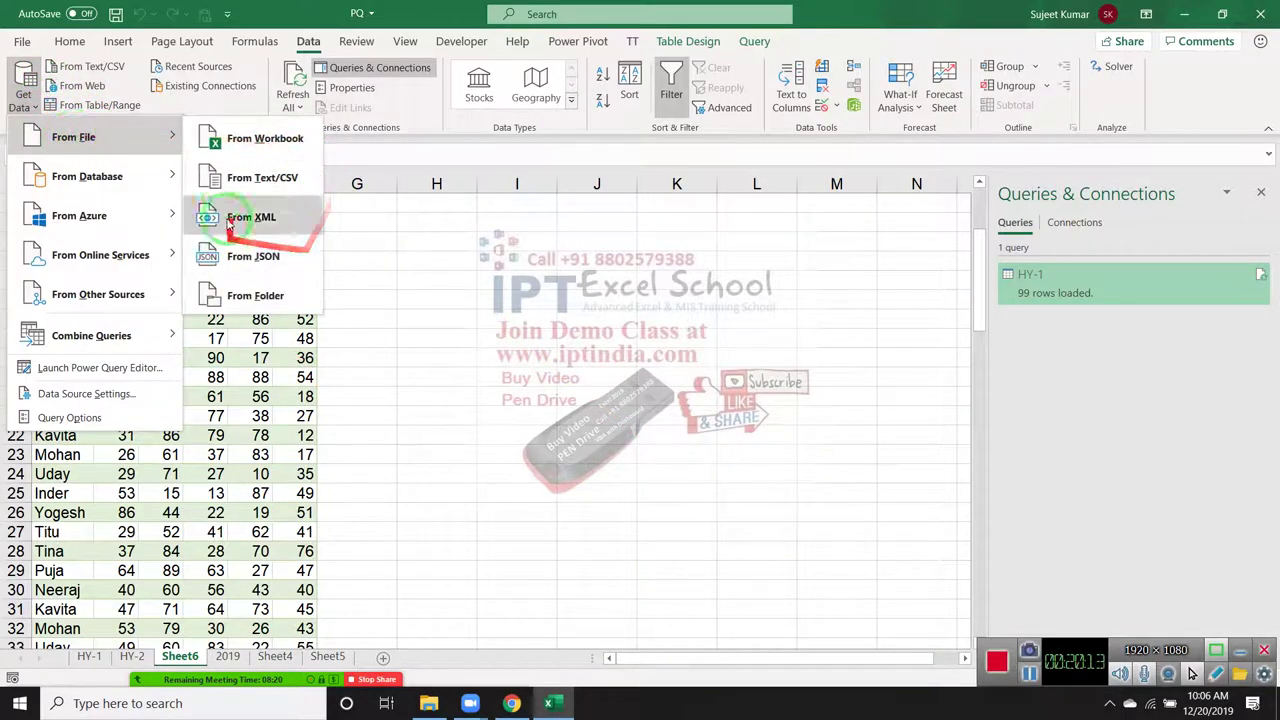
{"action": "left_click", "coordinate": [218, 138]}
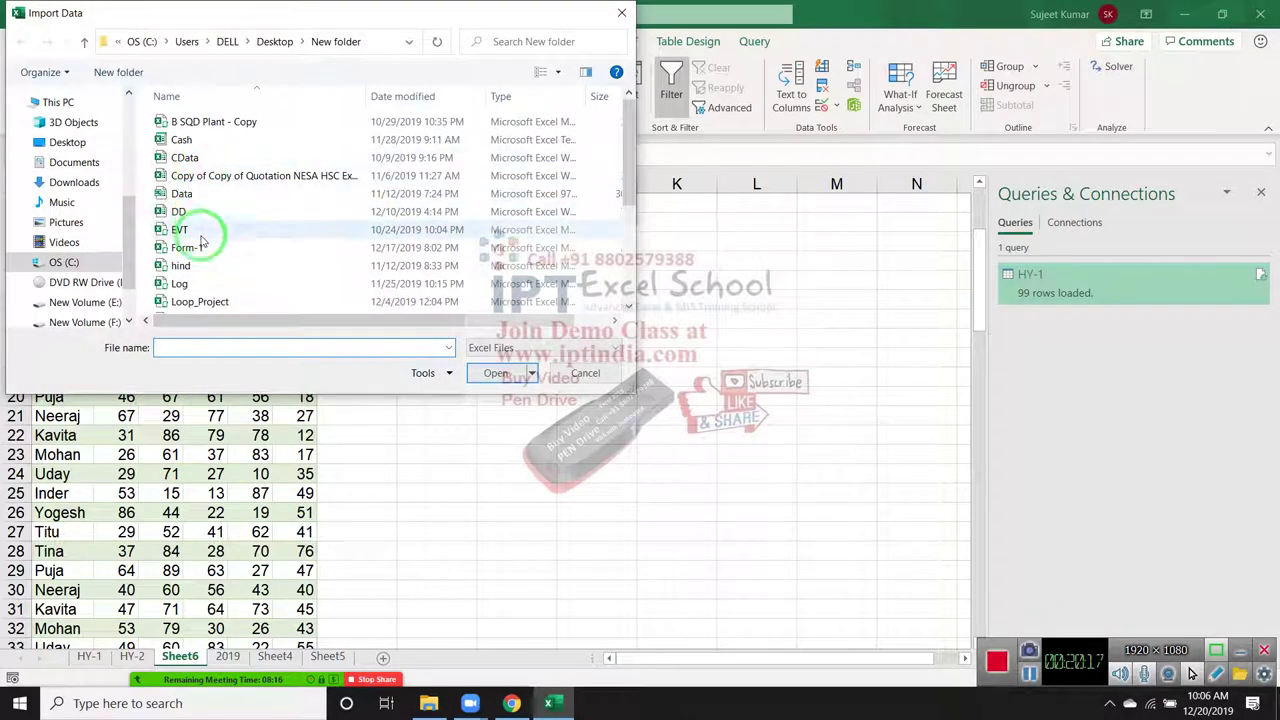
{"action": "left_click", "coordinate": [212, 283]}
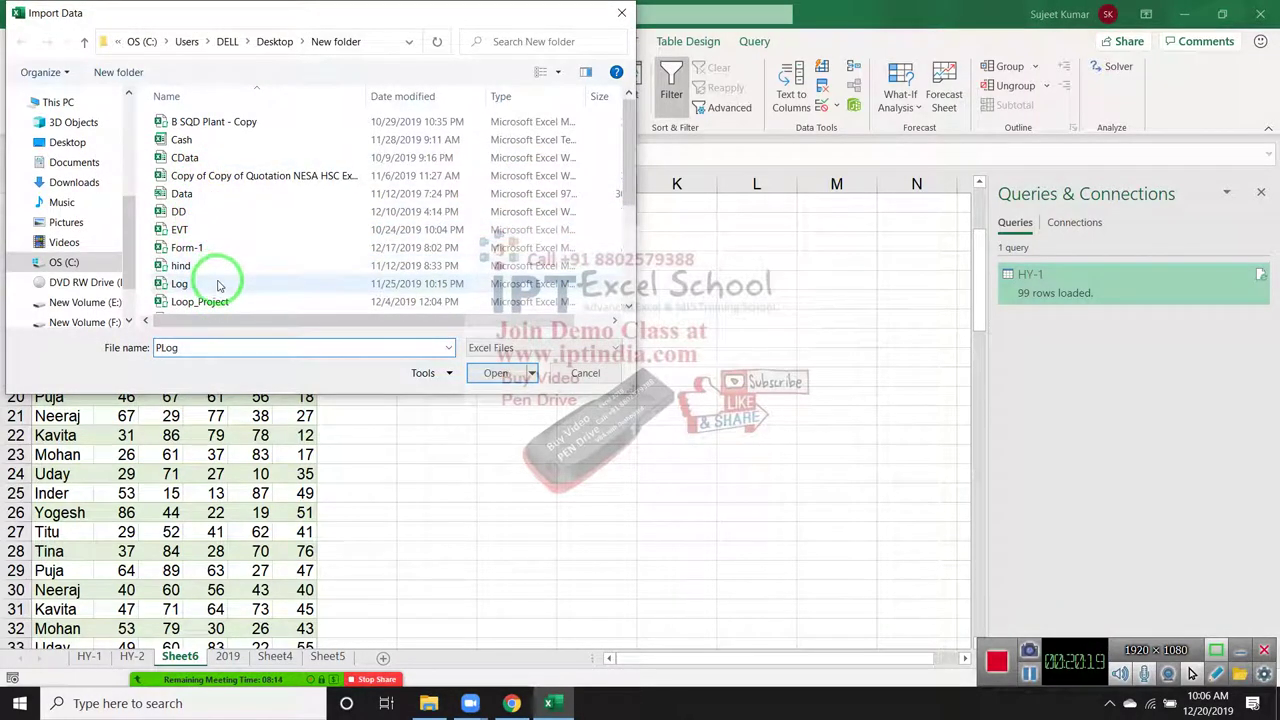
{"action": "key", "text": "p"}
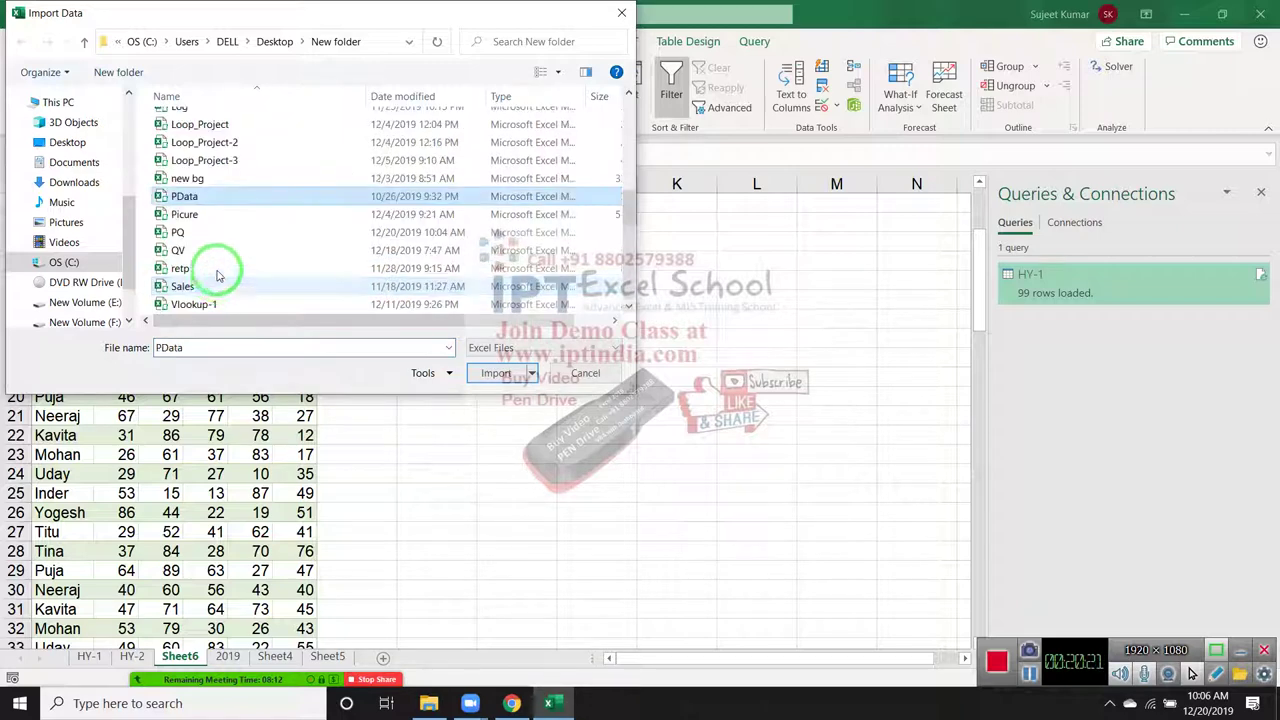
{"action": "left_click", "coordinate": [207, 235]}
{"action": "left_click", "coordinate": [493, 375]}
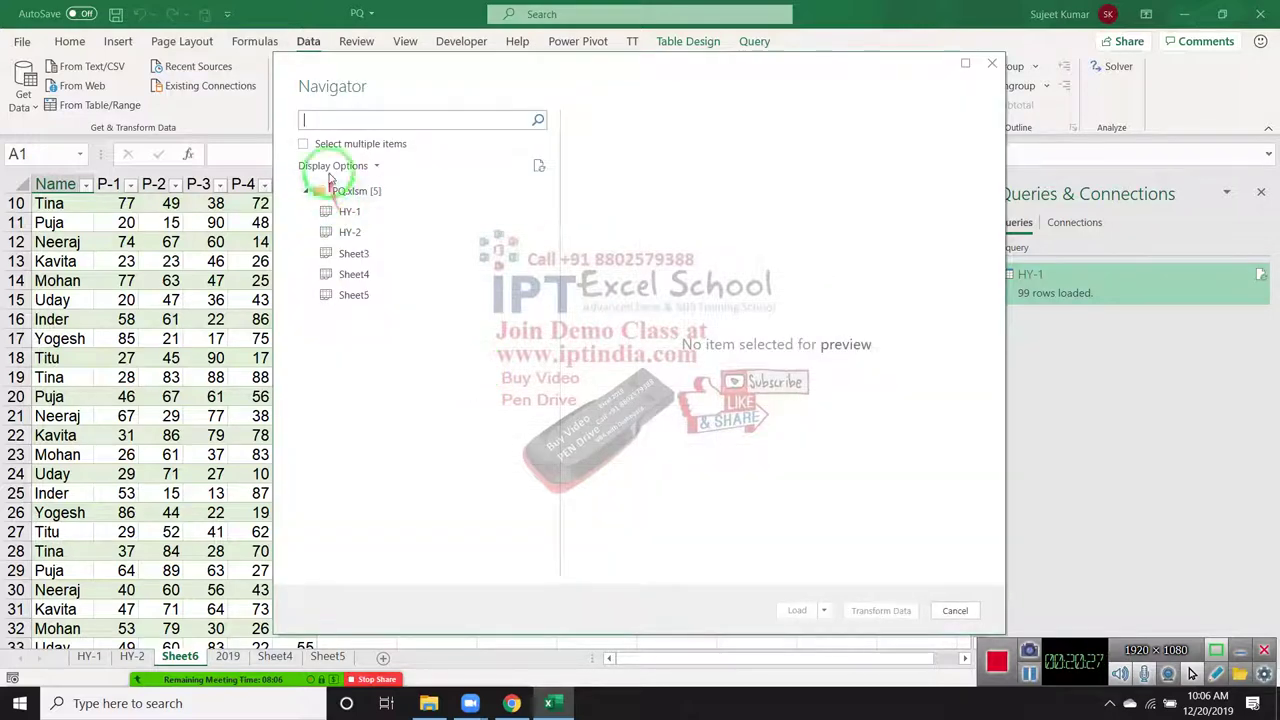
Open HY-2 in Power Query Editor and choose Close & Load To
{"action": "left_click", "coordinate": [352, 231]}
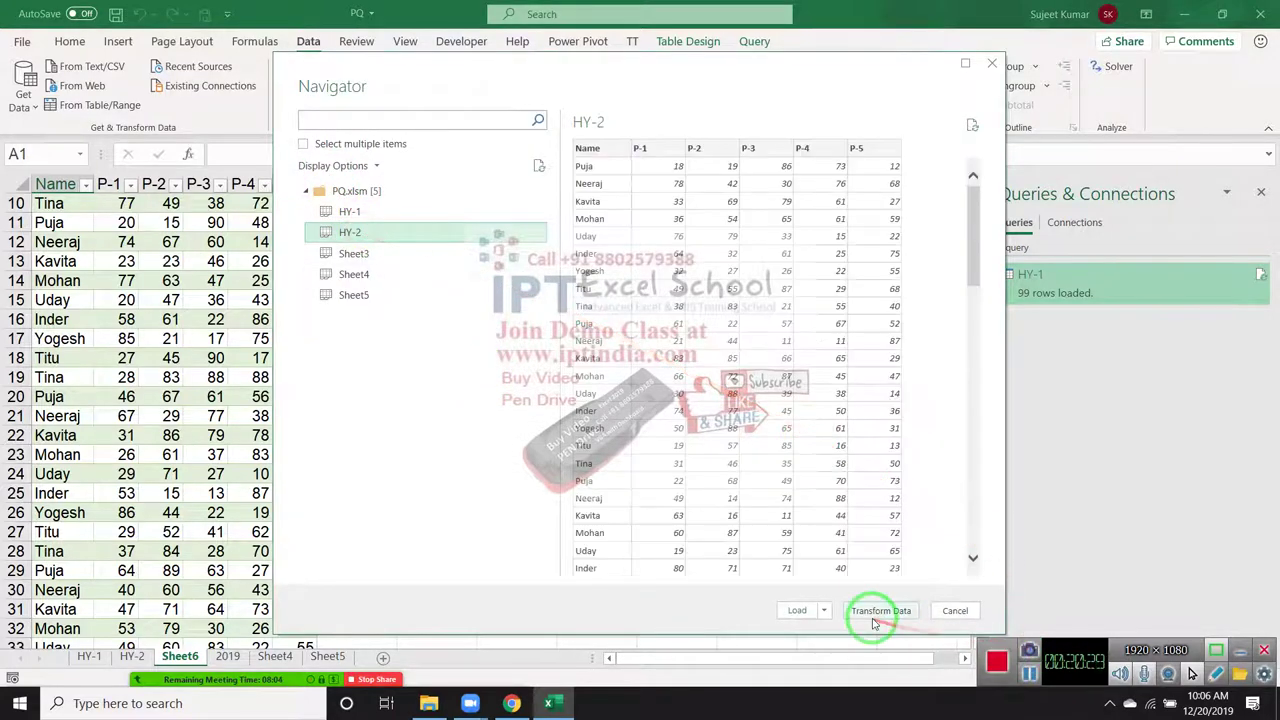
{"action": "left_click", "coordinate": [878, 610]}
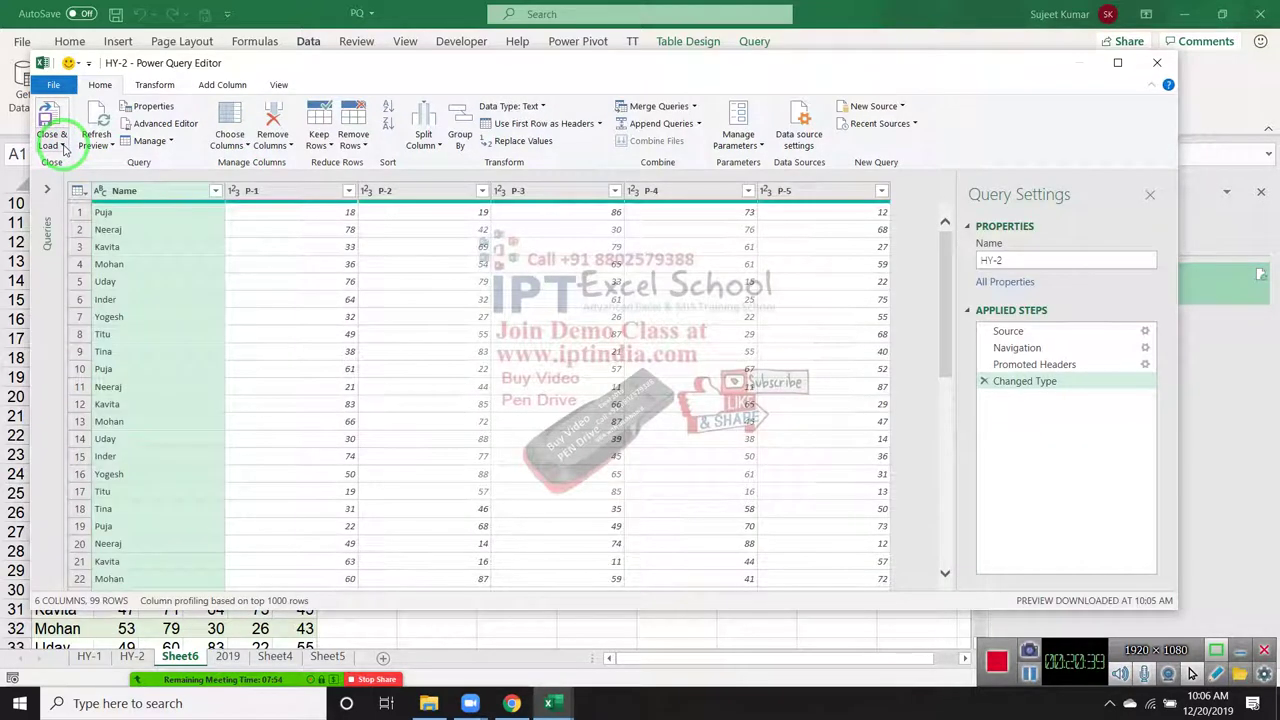
{"action": "left_click", "coordinate": [63, 147]}
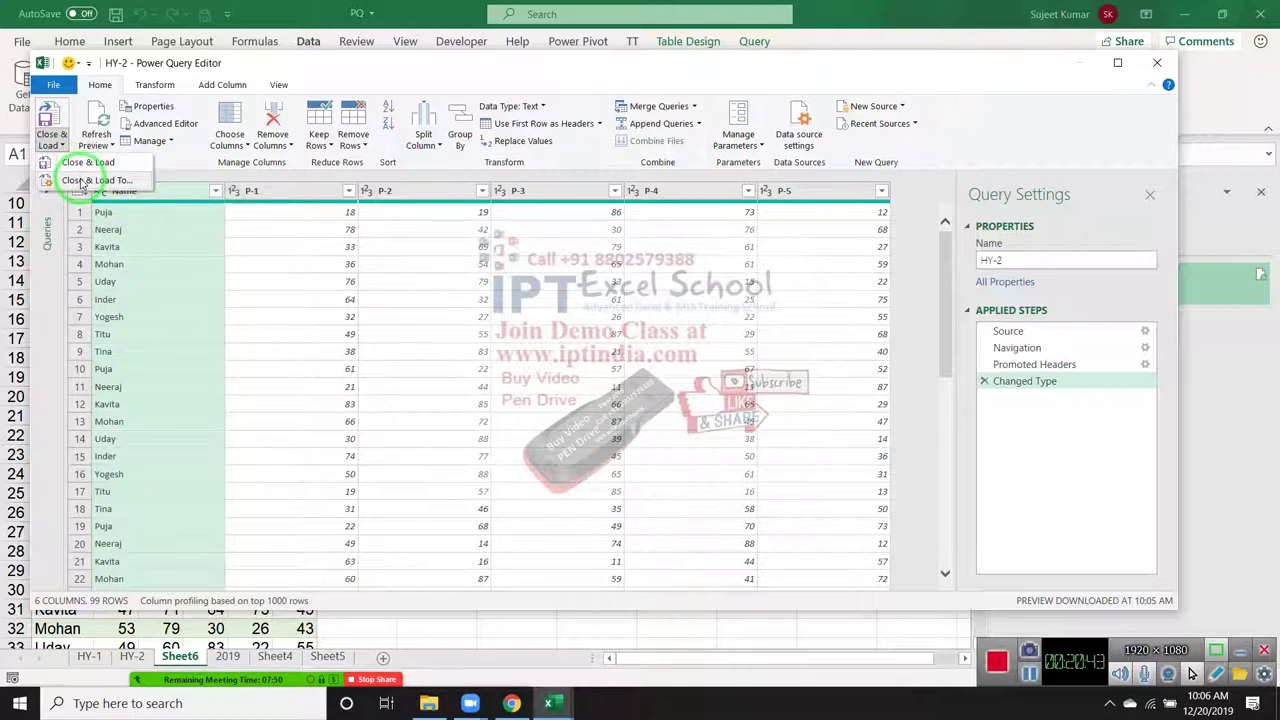
{"action": "left_click", "coordinate": [82, 181]}
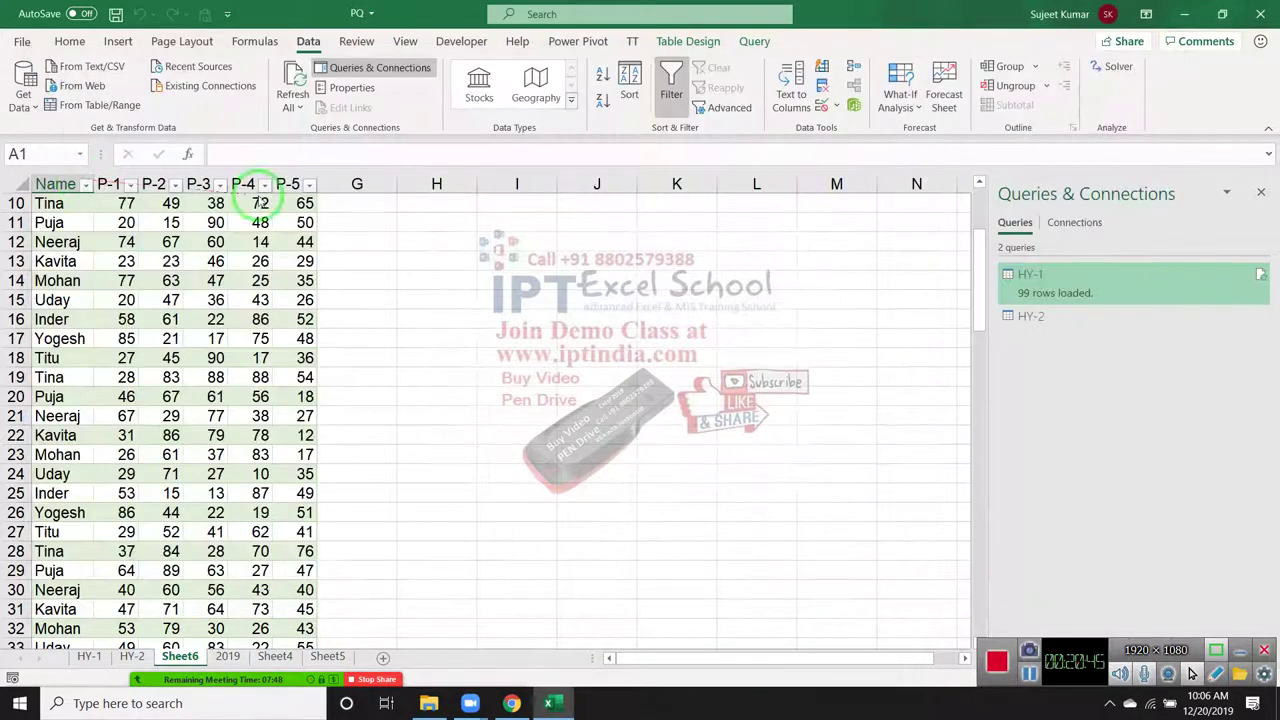
Load HY-2 with the Only Create Connection option
{"action": "left_click", "coordinate": [500, 340]}
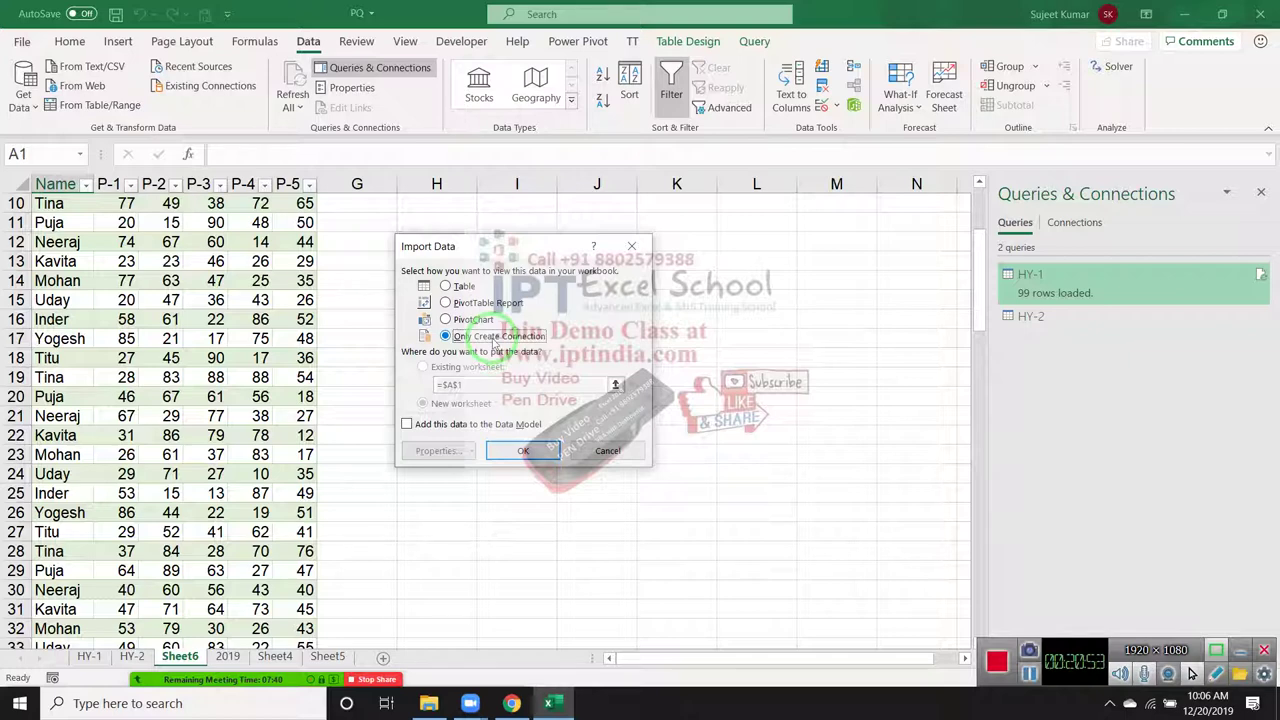
{"action": "left_click", "coordinate": [536, 445]}
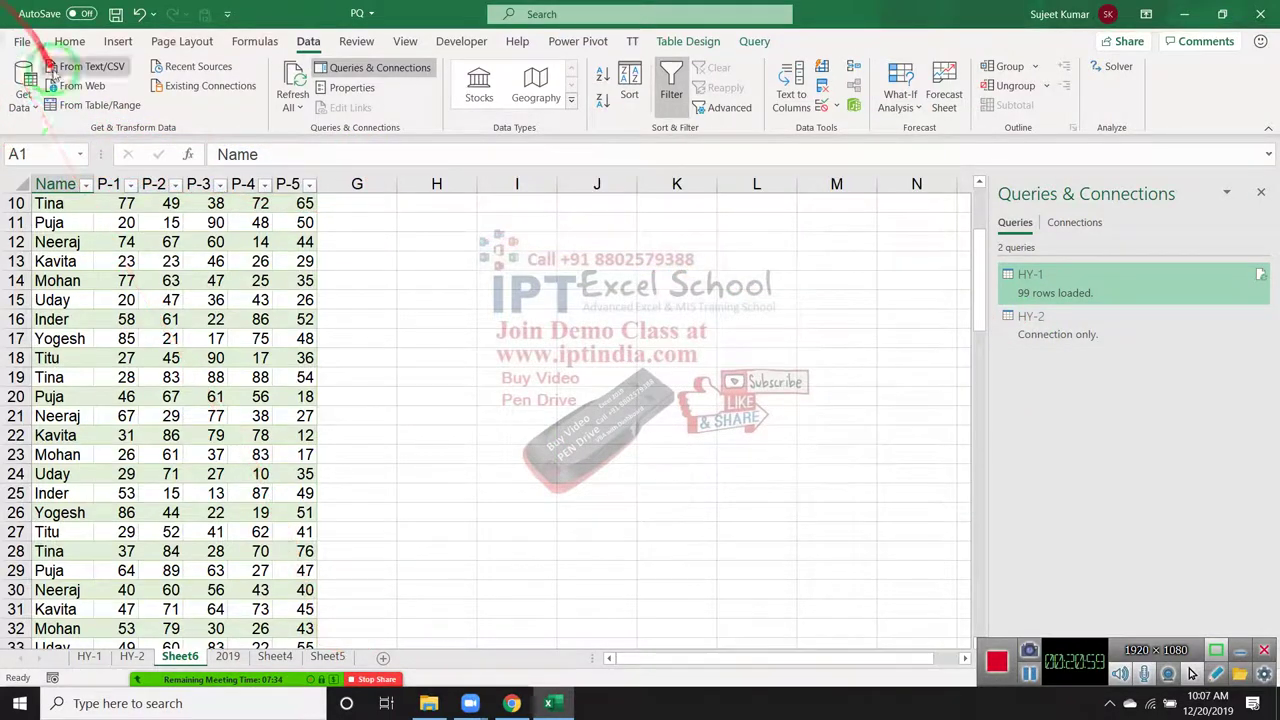
{"action": "left_click", "coordinate": [28, 113]}
{"action": "mouse_move", "coordinate": [91, 336]}
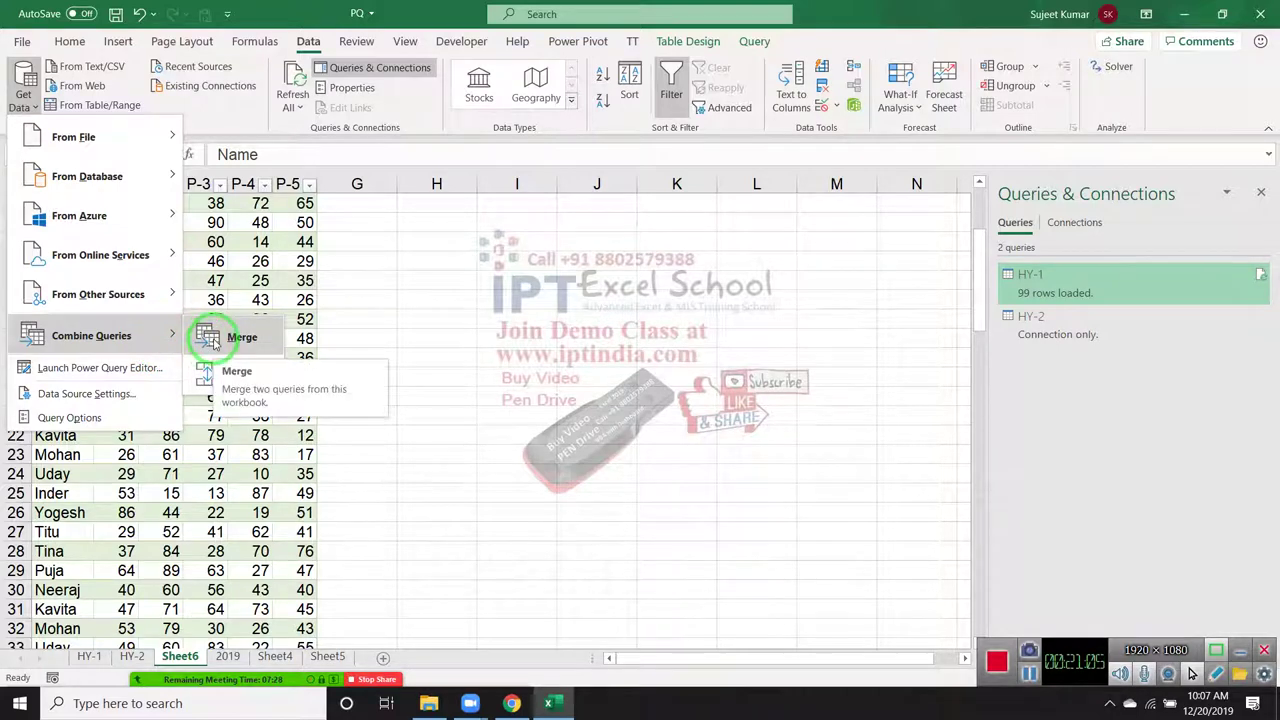
{"action": "left_click", "coordinate": [214, 340]}
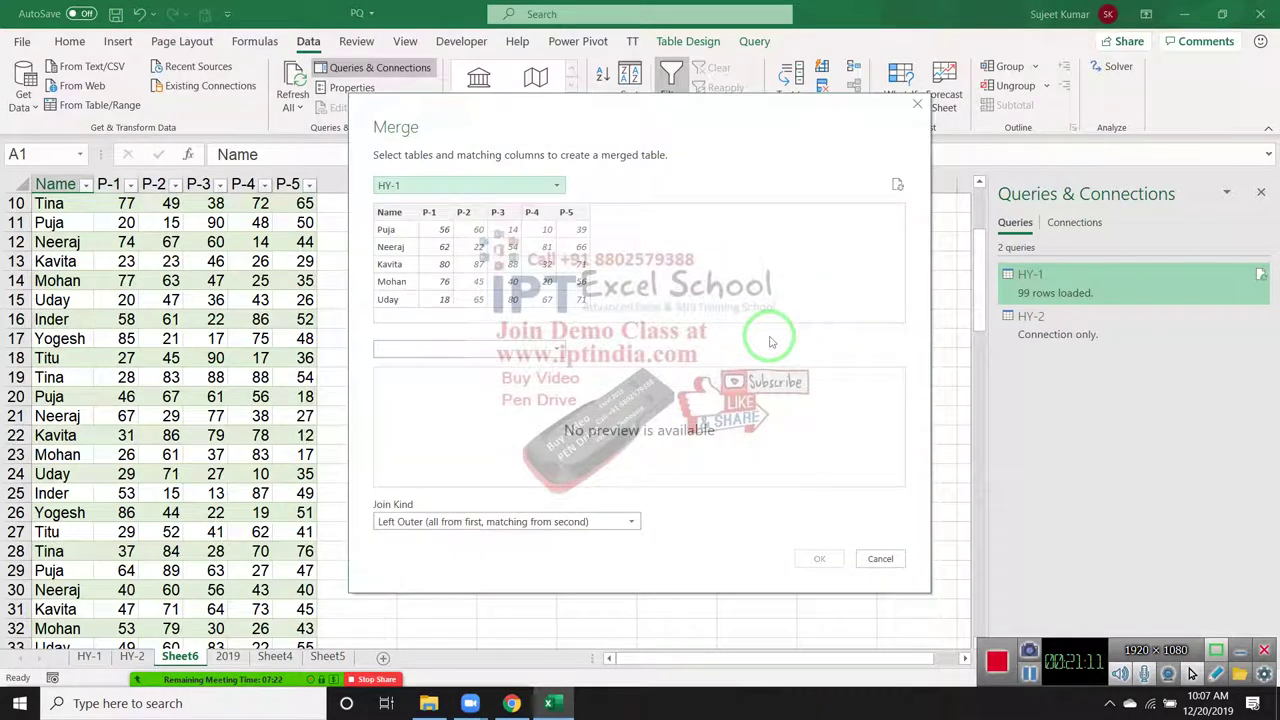
{"action": "left_click", "coordinate": [476, 352]}
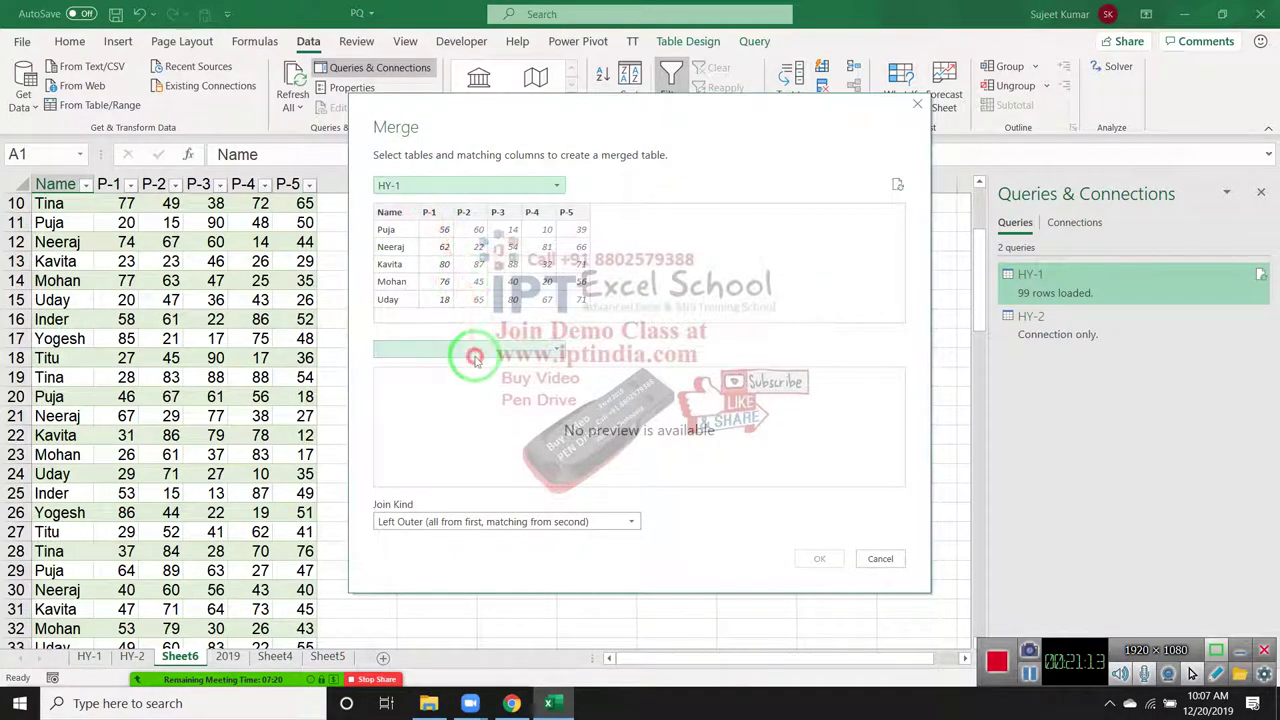
{"action": "left_click", "coordinate": [460, 384]}
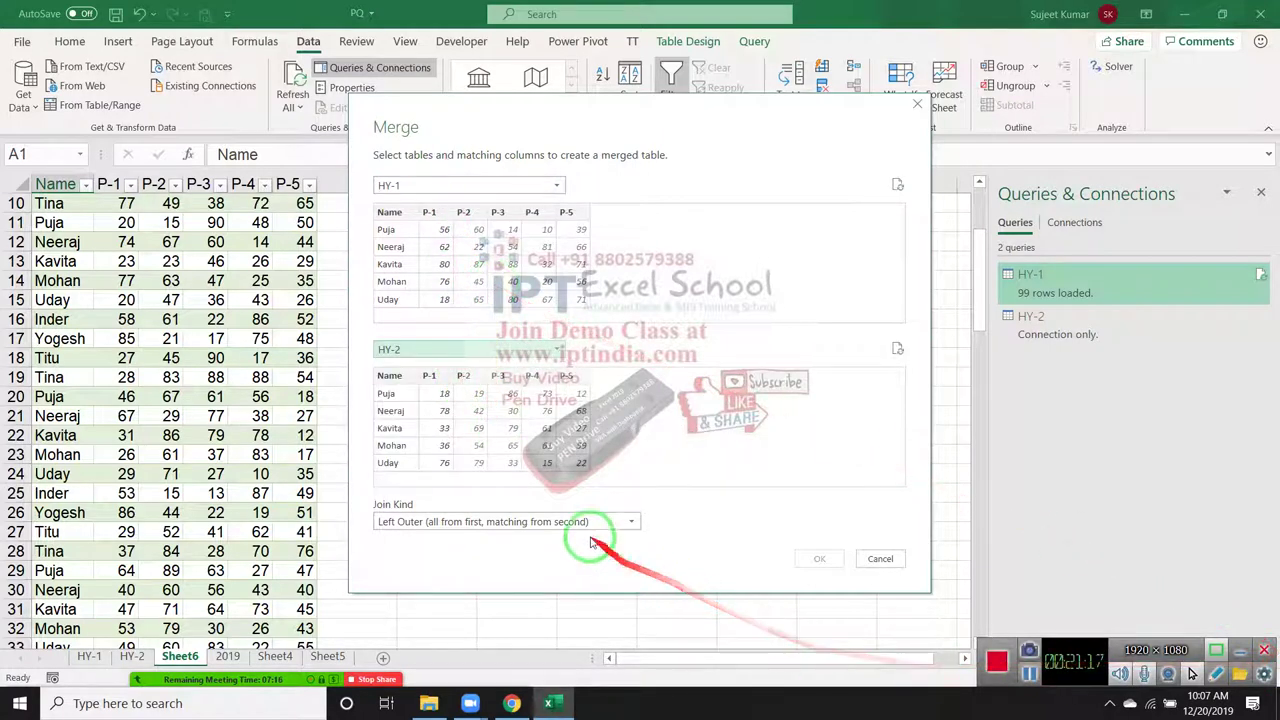
{"action": "left_click", "coordinate": [880, 561]}
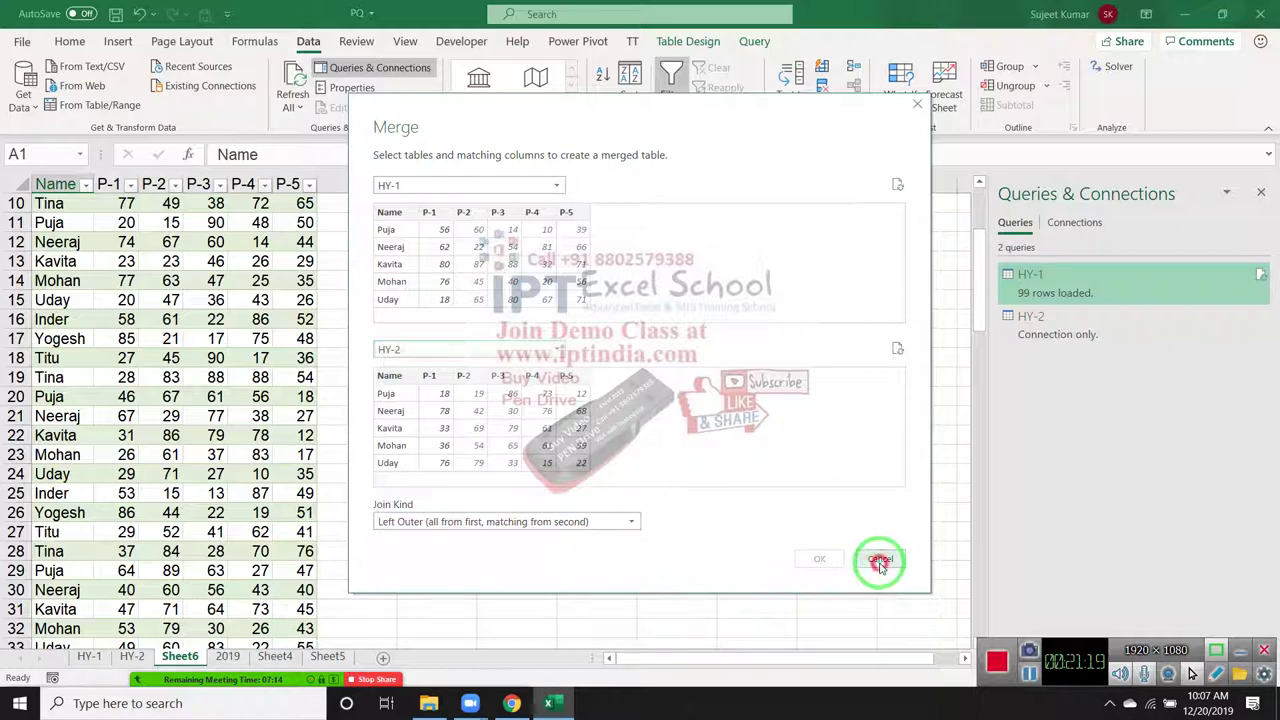
Append HY-2 to primary table HY-1, creating the 198-row Append1 query
{"action": "left_click", "coordinate": [21, 104]}
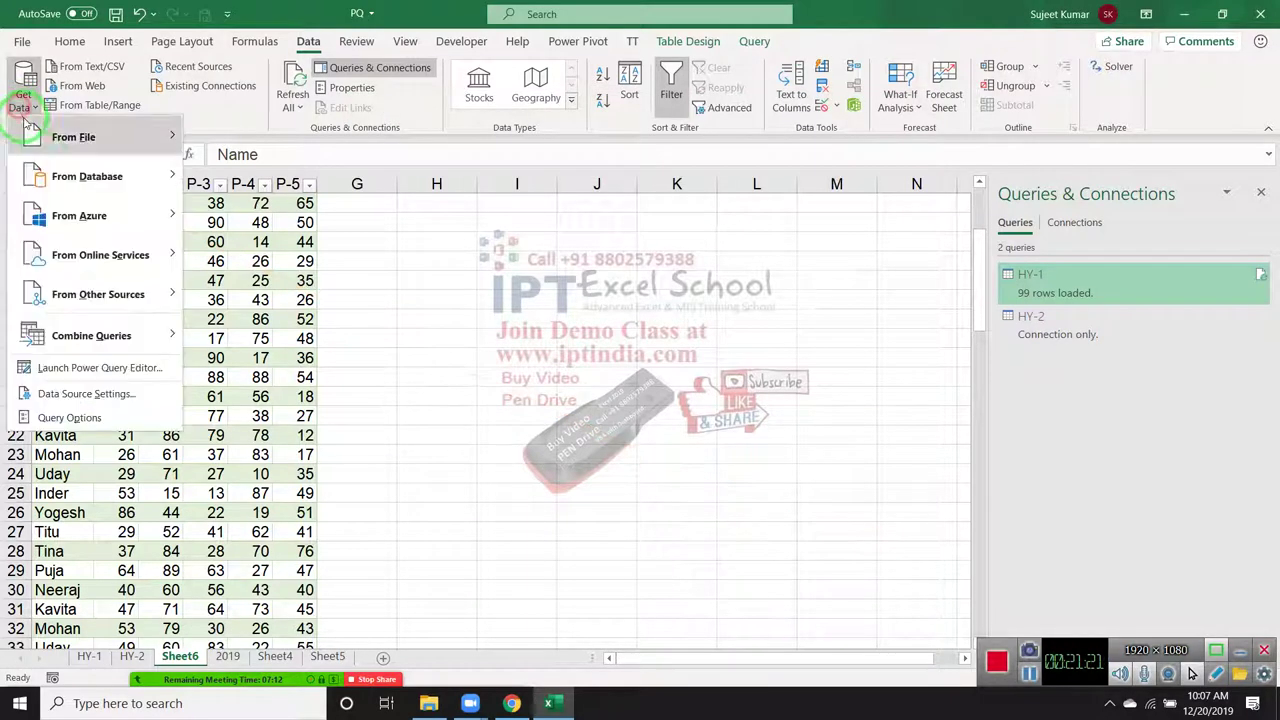
{"action": "left_click", "coordinate": [258, 383]}
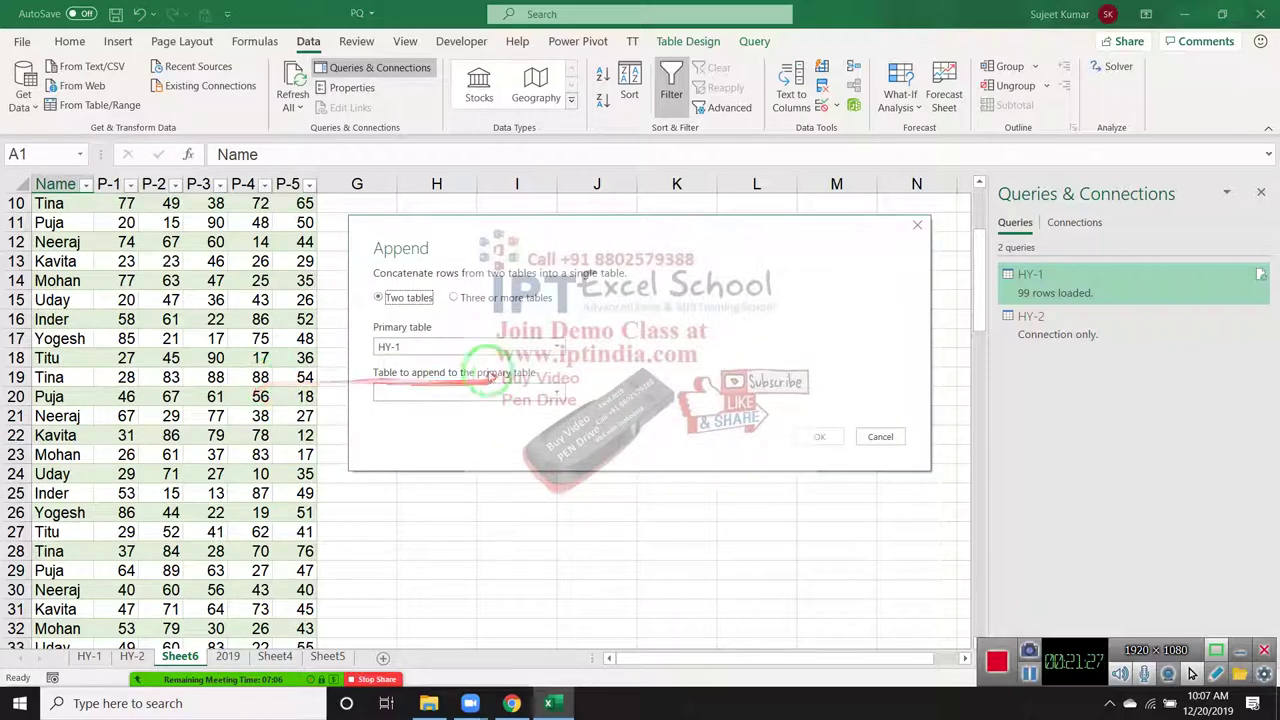
{"action": "left_click", "coordinate": [440, 390]}
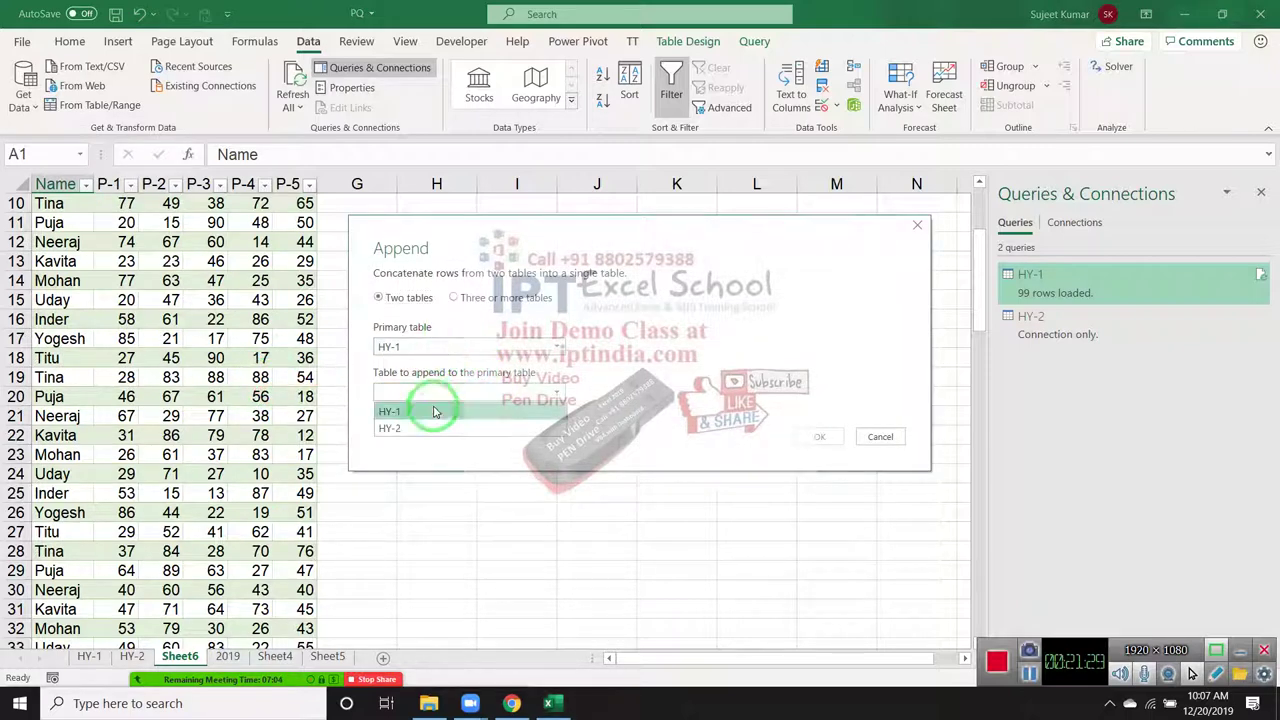
{"action": "left_click", "coordinate": [428, 428]}
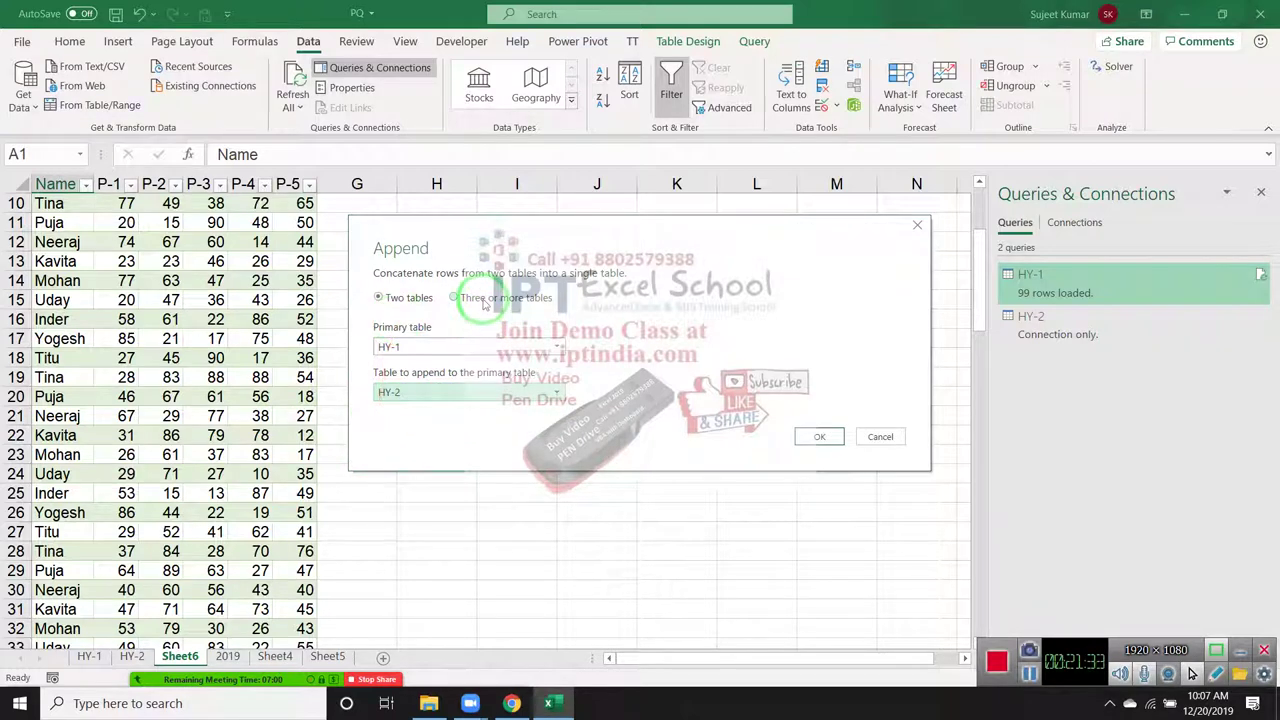
{"action": "left_click", "coordinate": [819, 437]}
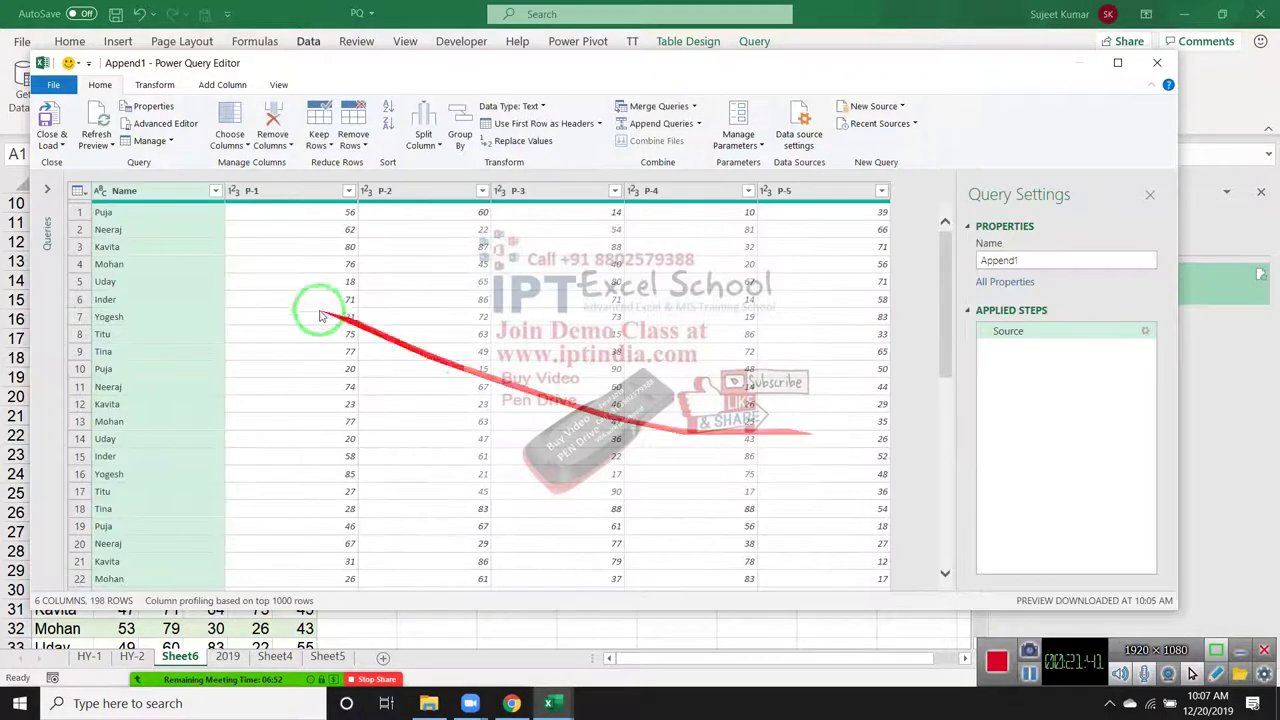
Review the Append1 preview rows, then choose Close & Load To
{"action": "scroll", "coordinate": [283, 270], "scroll_direction": "down", "scroll_amount": 4}
{"action": "scroll", "coordinate": [337, 243], "scroll_direction": "down", "scroll_amount": 4}
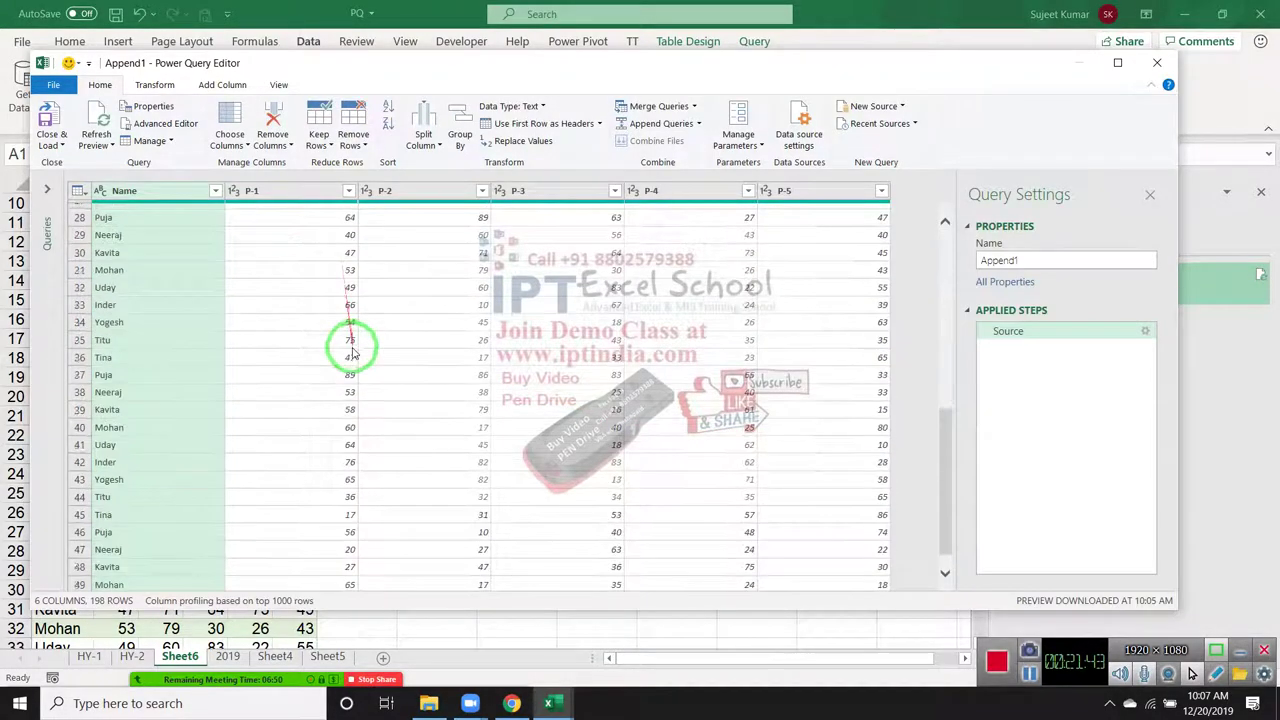
{"action": "scroll", "coordinate": [349, 343], "scroll_direction": "down", "scroll_amount": 4}
{"action": "scroll", "coordinate": [349, 349], "scroll_direction": "down", "scroll_amount": 4}
{"action": "scroll", "coordinate": [349, 357], "scroll_direction": "down", "scroll_amount": 5}
{"action": "scroll", "coordinate": [349, 357], "scroll_direction": "down", "scroll_amount": 7}
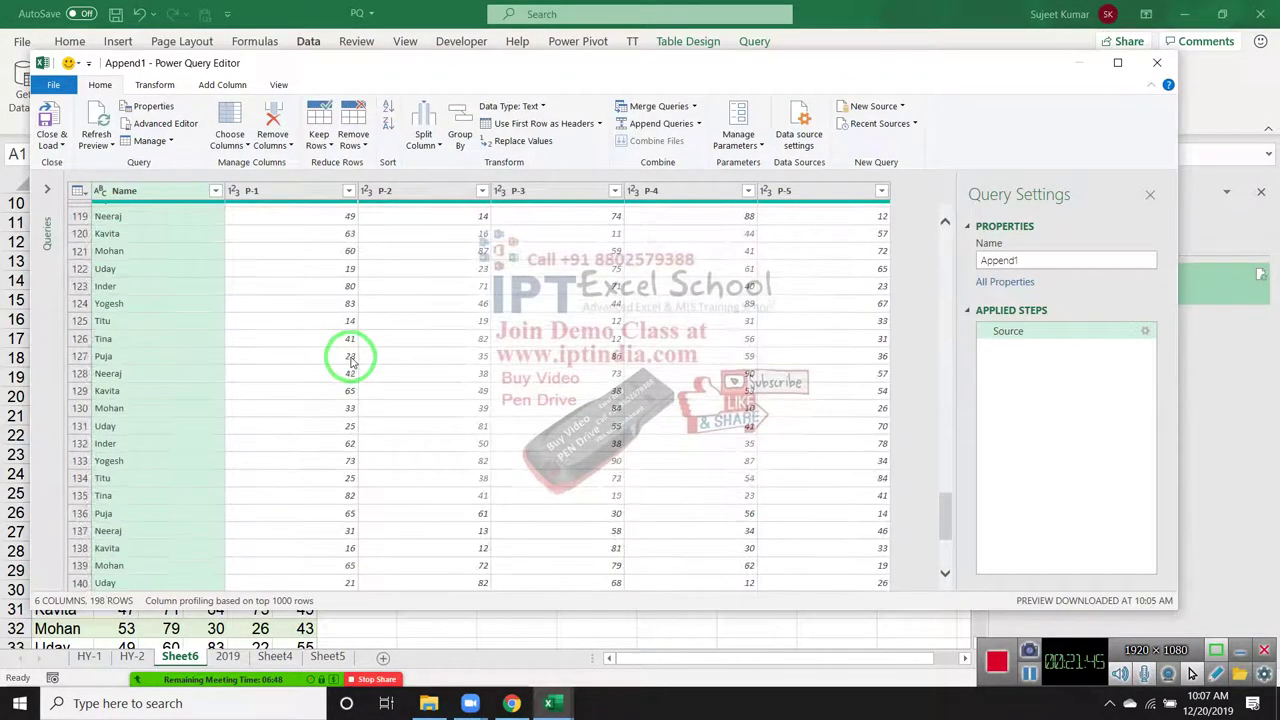
{"action": "scroll", "coordinate": [349, 357], "scroll_direction": "down", "scroll_amount": 7}
{"action": "scroll", "coordinate": [349, 357], "scroll_direction": "down", "scroll_amount": 5}
{"action": "scroll", "coordinate": [349, 357], "scroll_direction": "down", "scroll_amount": 7}
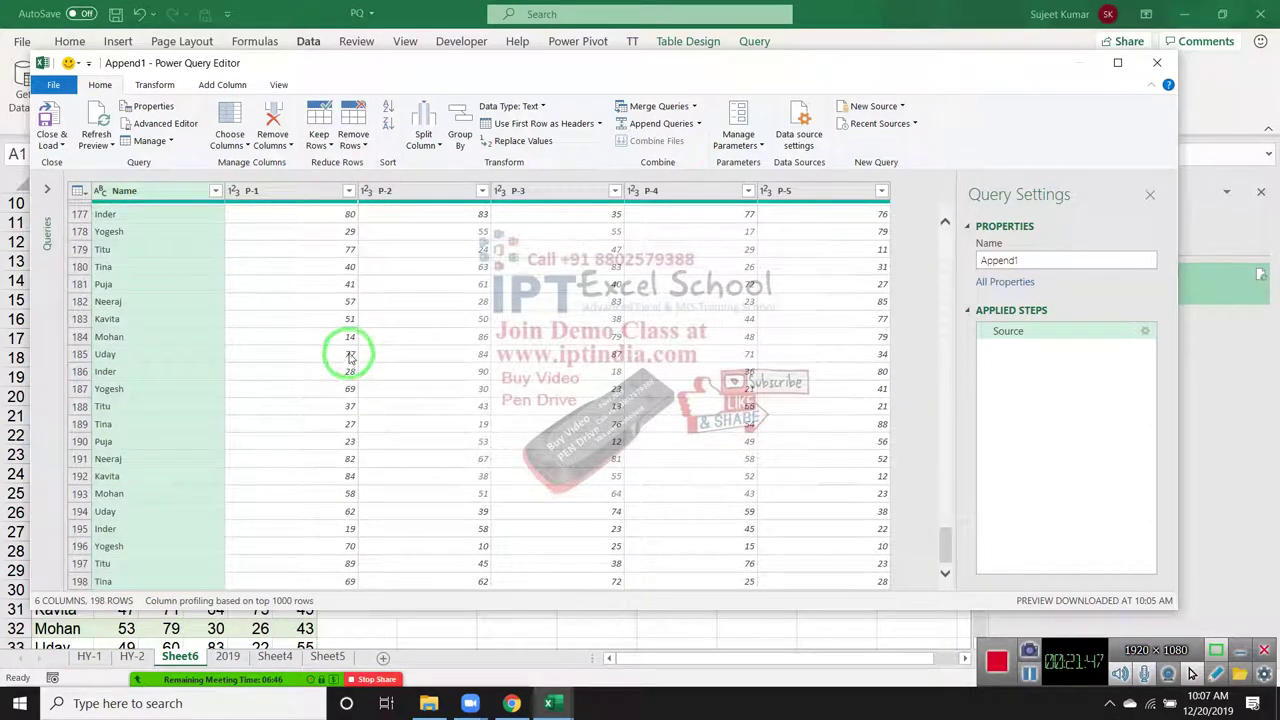
{"action": "left_click", "coordinate": [50, 142]}
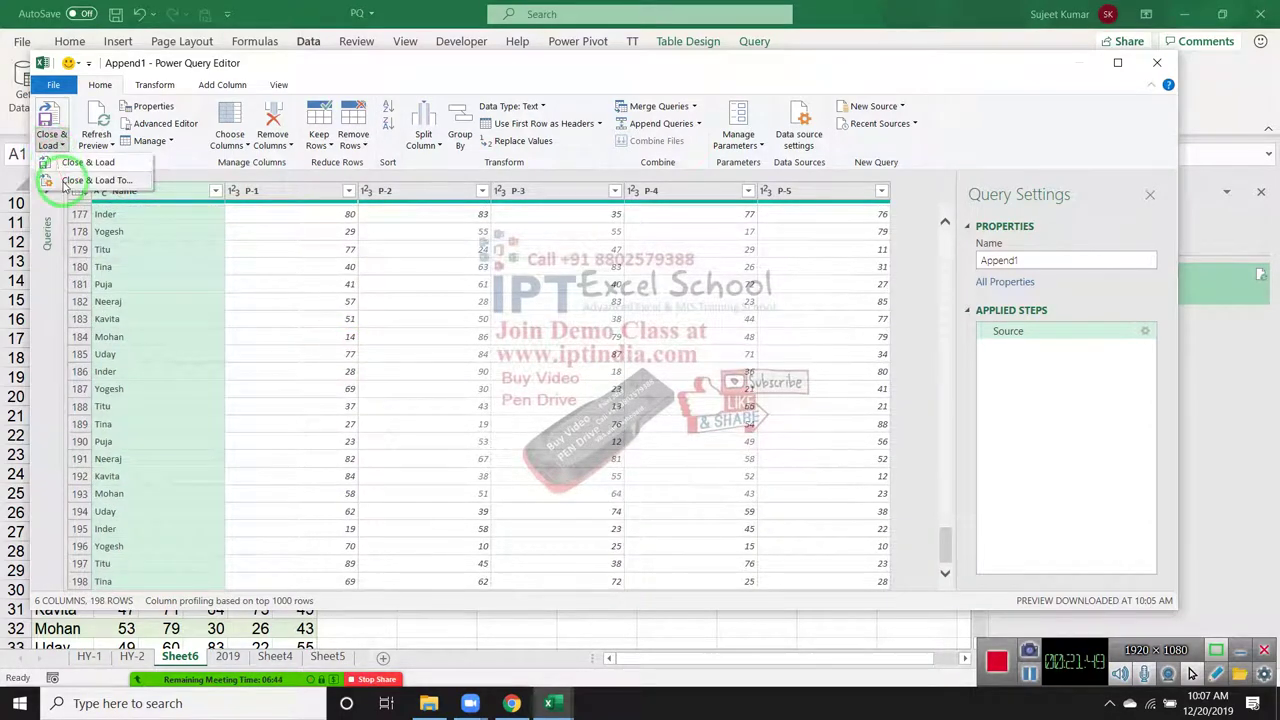
{"action": "left_click", "coordinate": [64, 183]}
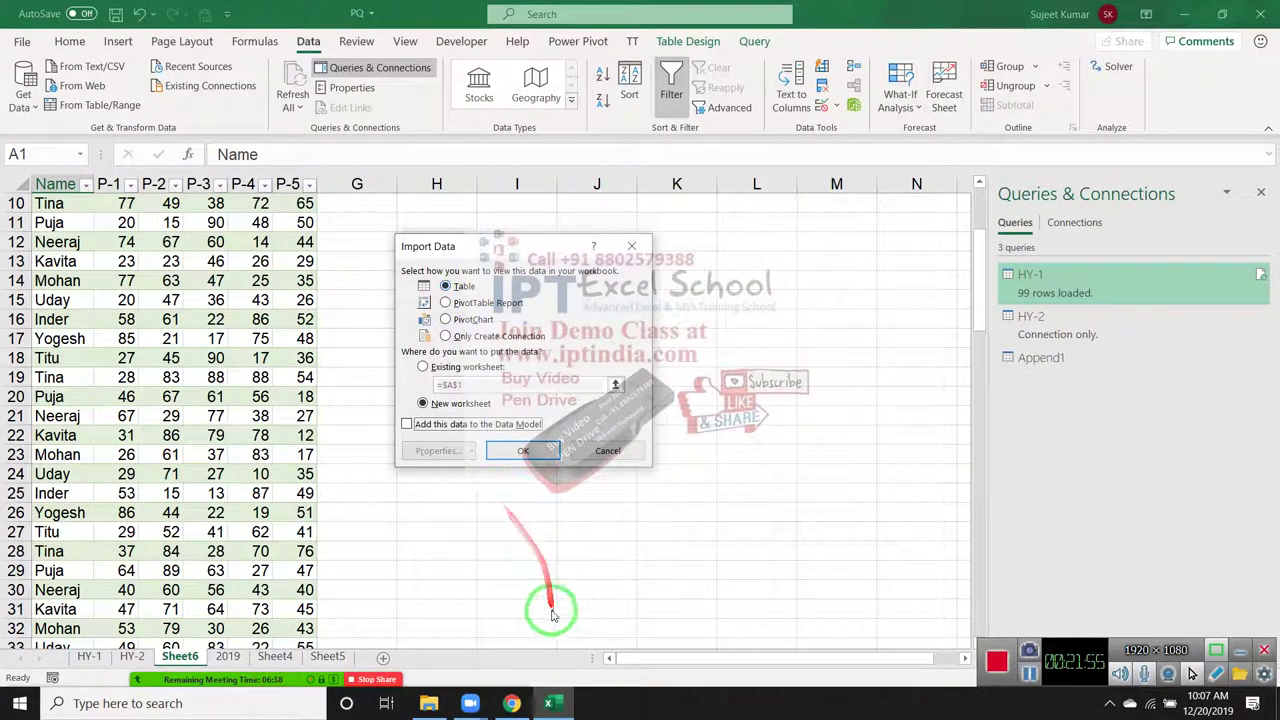
Load Append1 as a PivotTable Report on a new worksheet
{"action": "left_click", "coordinate": [520, 455]}
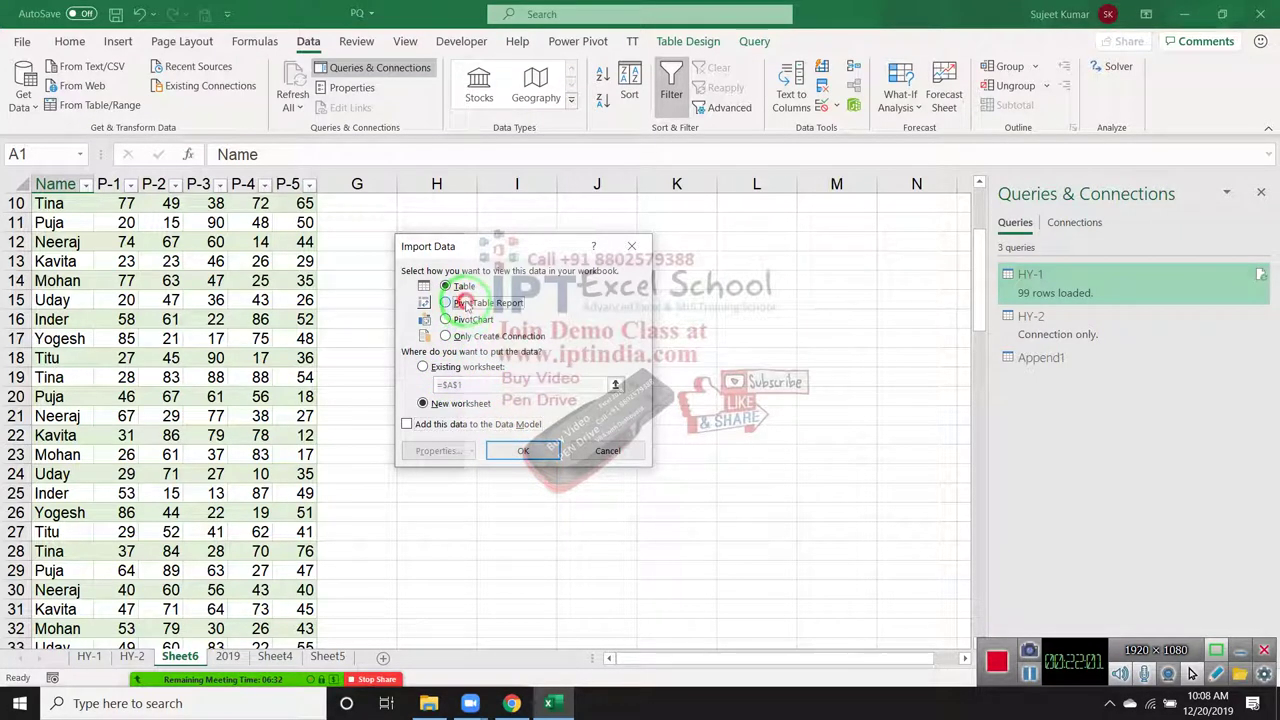
{"action": "left_click", "coordinate": [523, 450]}
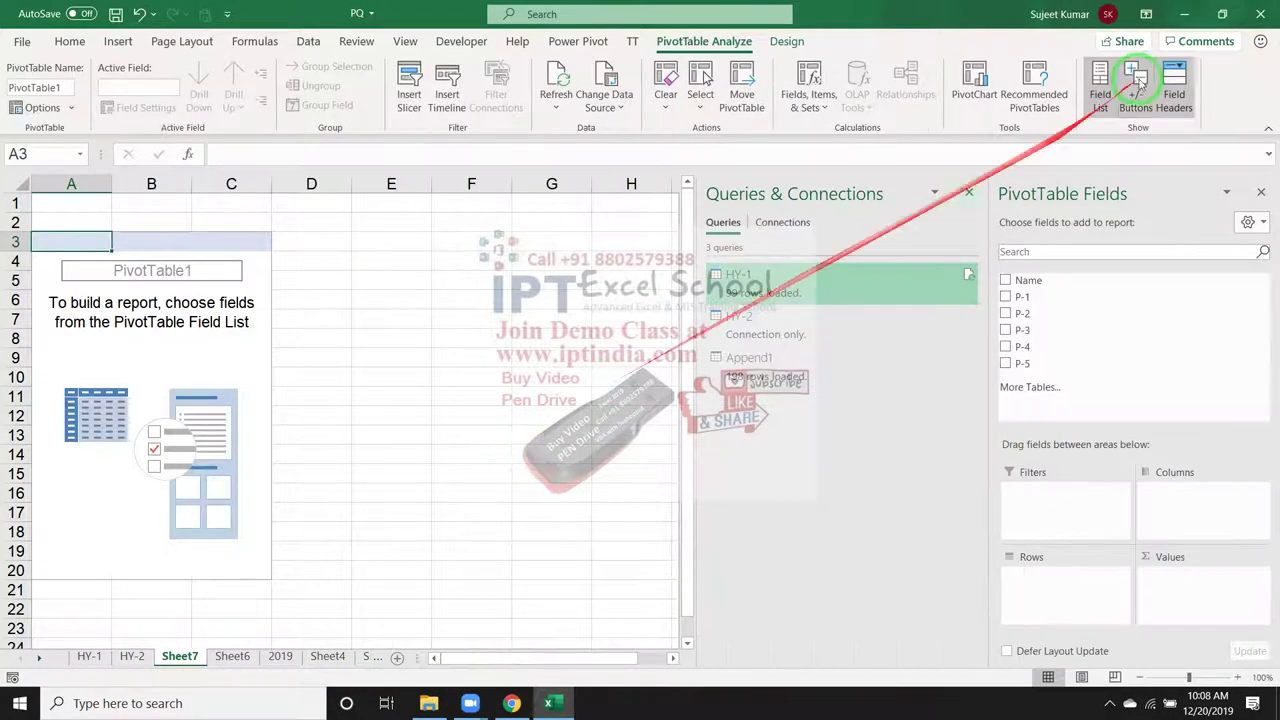
Put Name in Rows and Sum of P-1 and P-2 in Values
{"action": "left_click", "coordinate": [968, 192]}
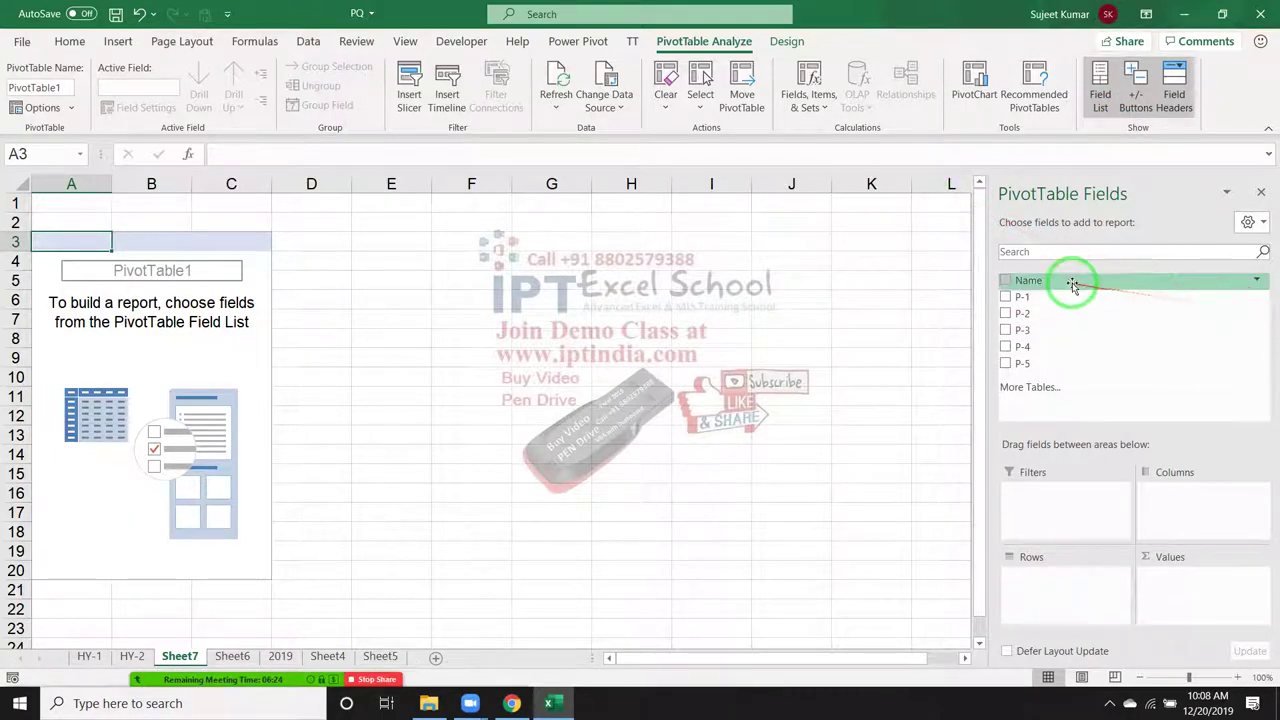
{"action": "left_click_drag", "start_coordinate": [1068, 280], "coordinate": [1085, 617]}
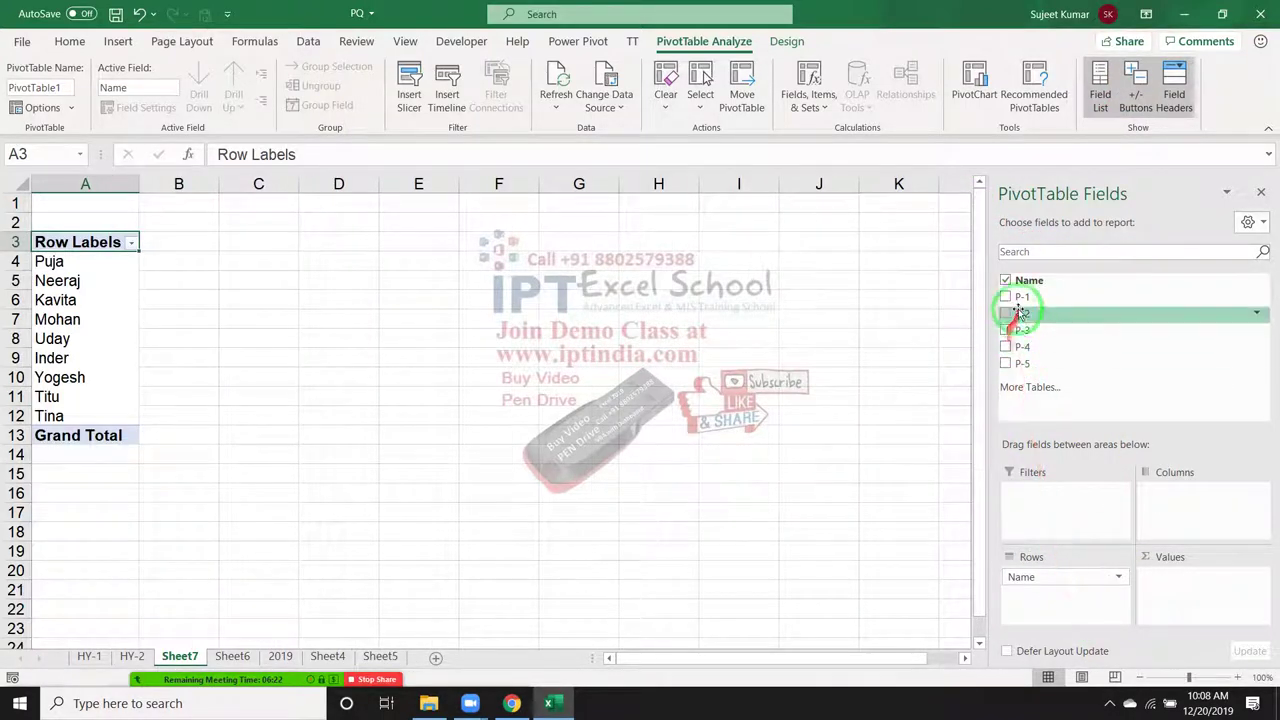
{"action": "left_click_drag", "start_coordinate": [1020, 296], "coordinate": [1222, 600]}
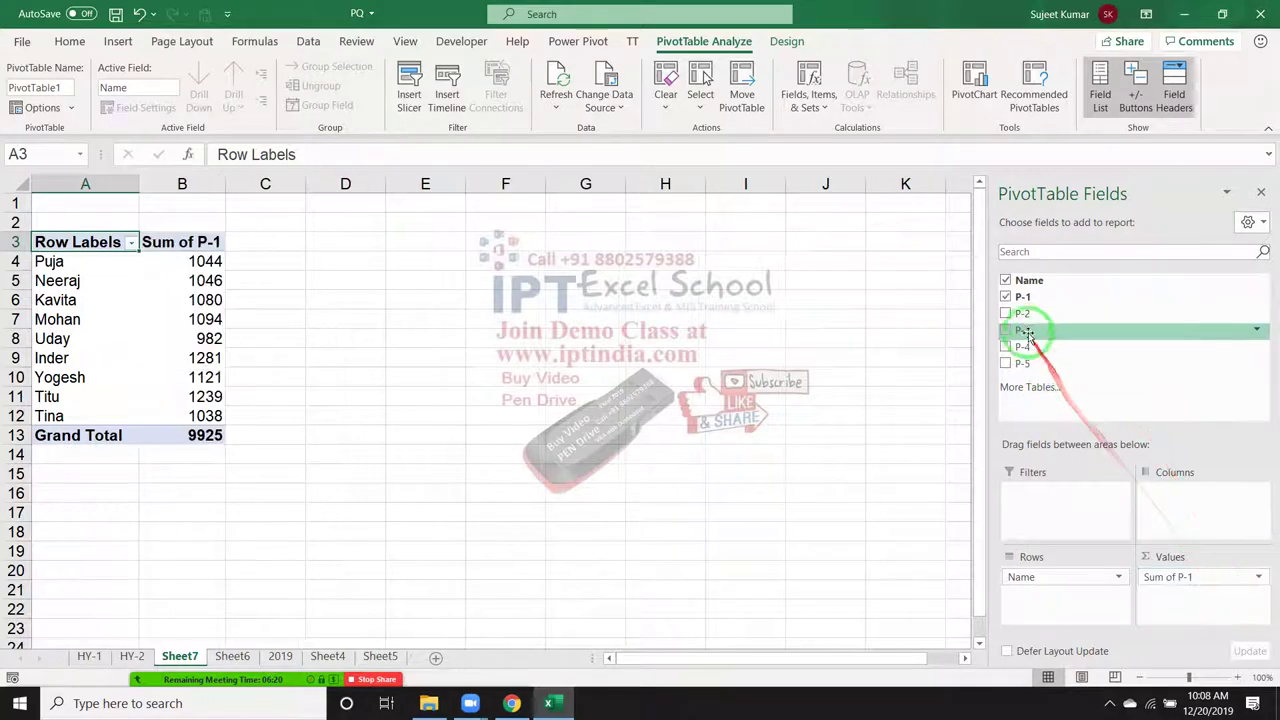
{"action": "mouse_move", "coordinate": [1020, 313]}
{"action": "left_mouse_down"}
{"action": "mouse_move", "coordinate": [1262, 655]}
{"action": "mouse_move", "coordinate": [1235, 600]}
{"action": "left_mouse_up"}
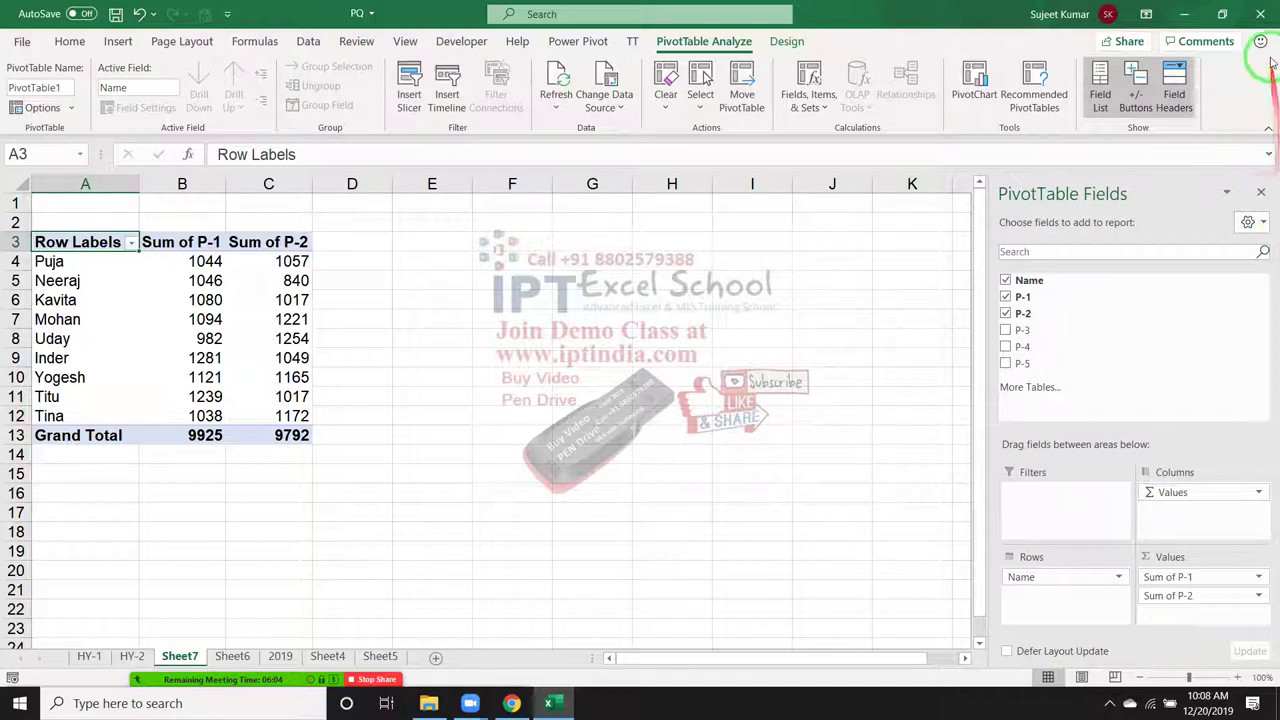
Close PQ.xlsm without saving and relaunch Excel from Windows search
{"action": "left_click", "coordinate": [1260, 14]}
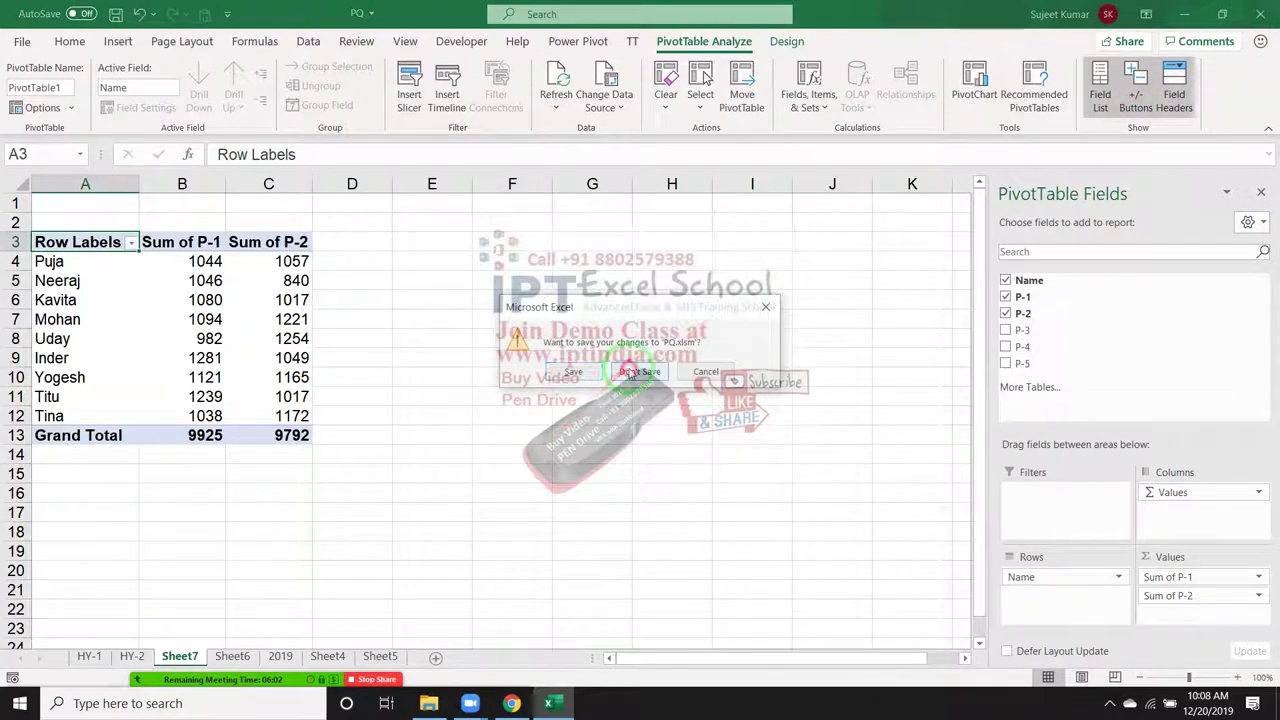
{"action": "left_click", "coordinate": [583, 371]}
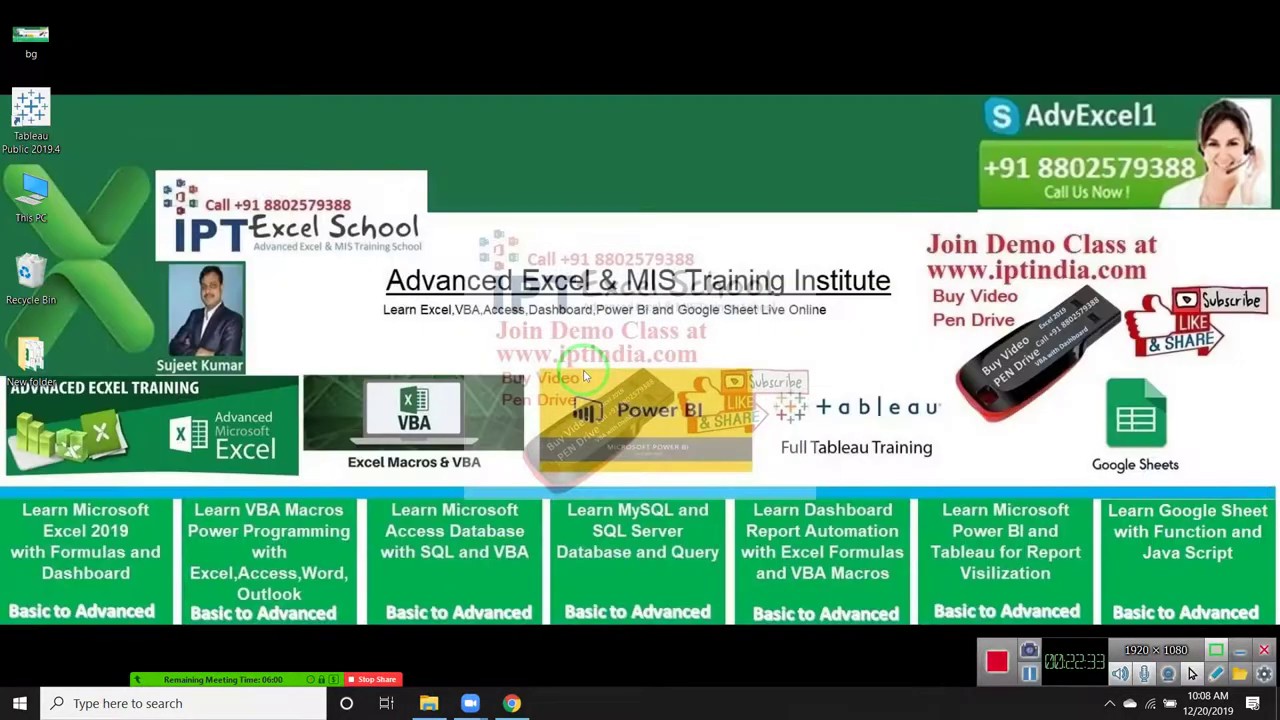
{"action": "key", "text": "super"}
{"action": "type", "text": "EXC"}
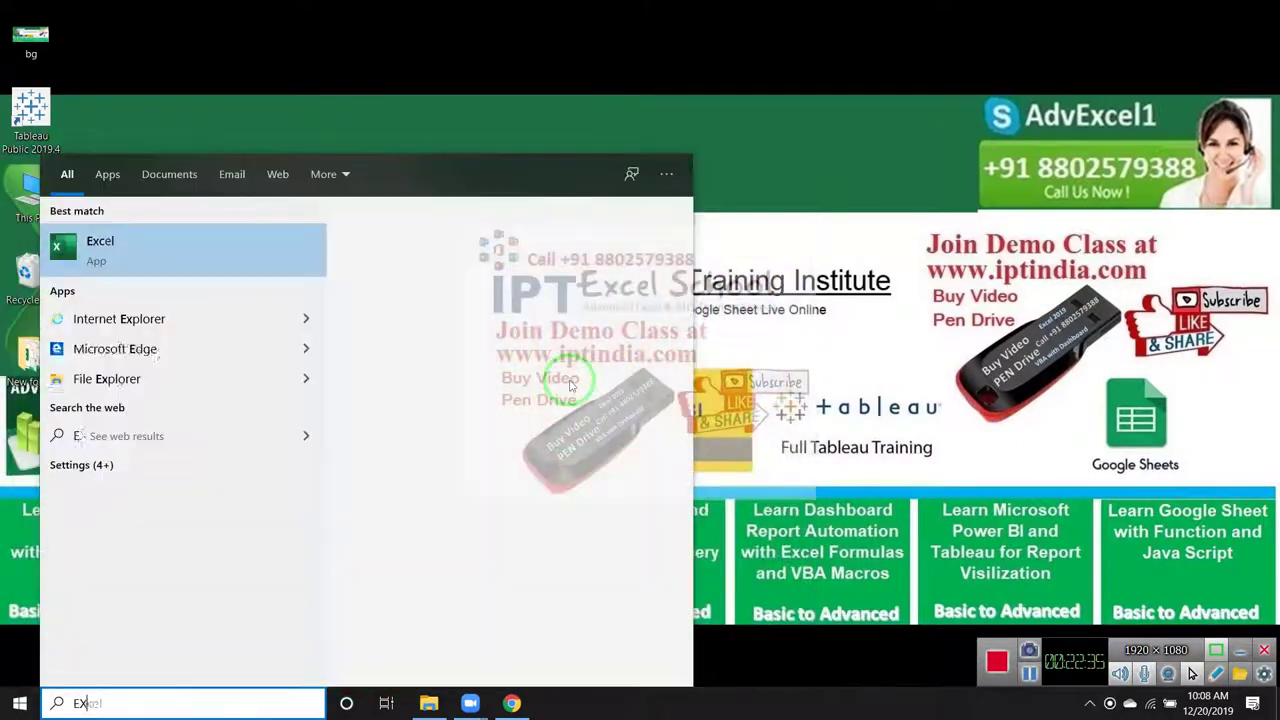
{"action": "left_click", "coordinate": [513, 302]}
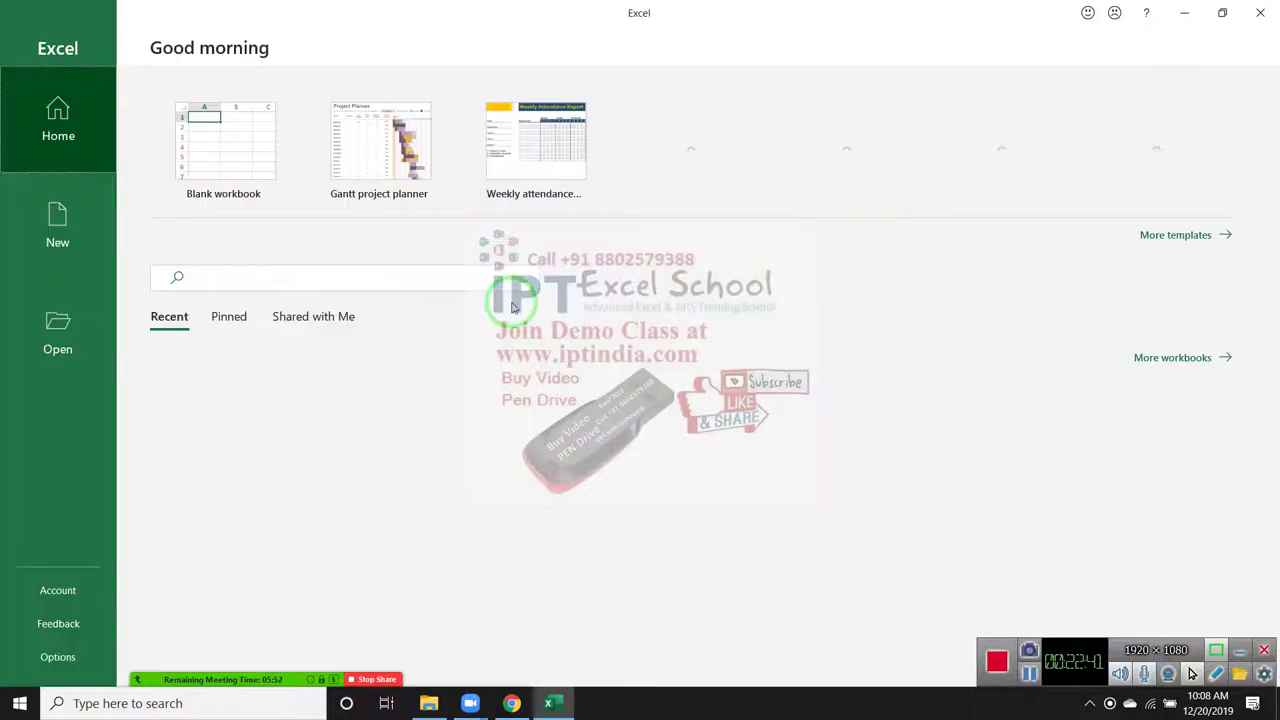
Create blank Book1 and choose Get Data > From Other Sources > From Microsoft Query
{"action": "left_click", "coordinate": [244, 157]}
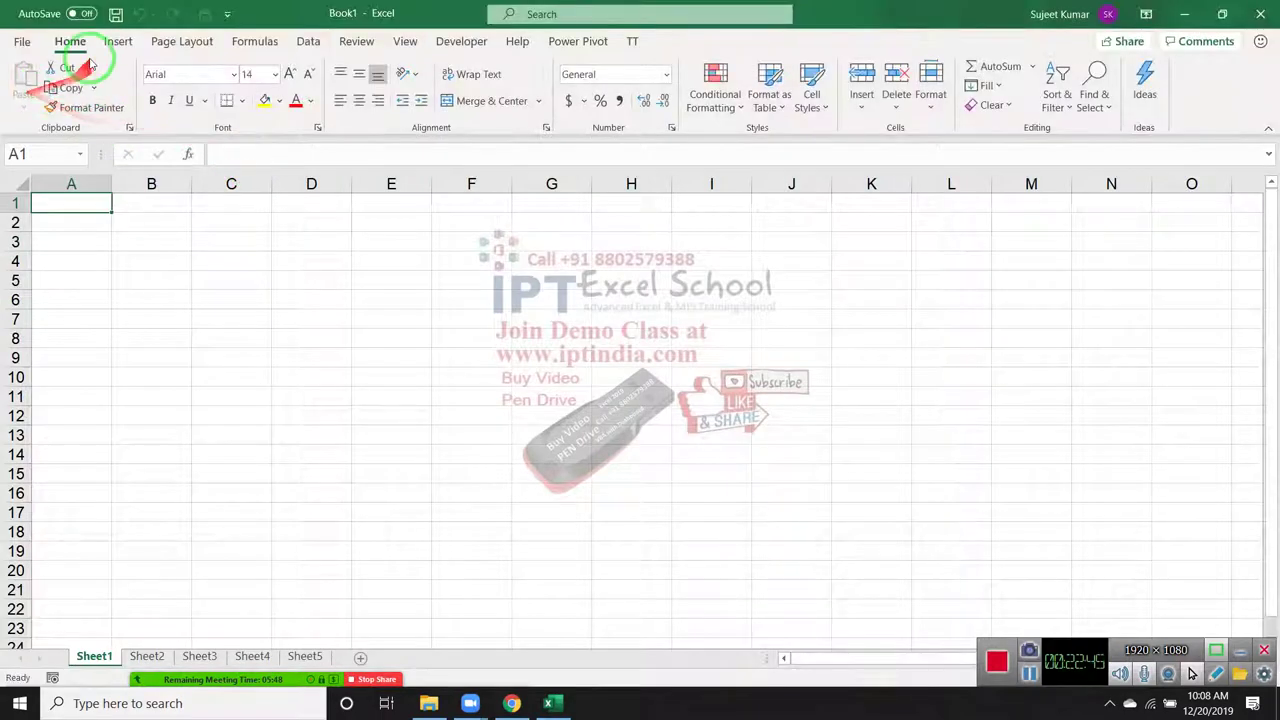
{"action": "left_click", "coordinate": [308, 41]}
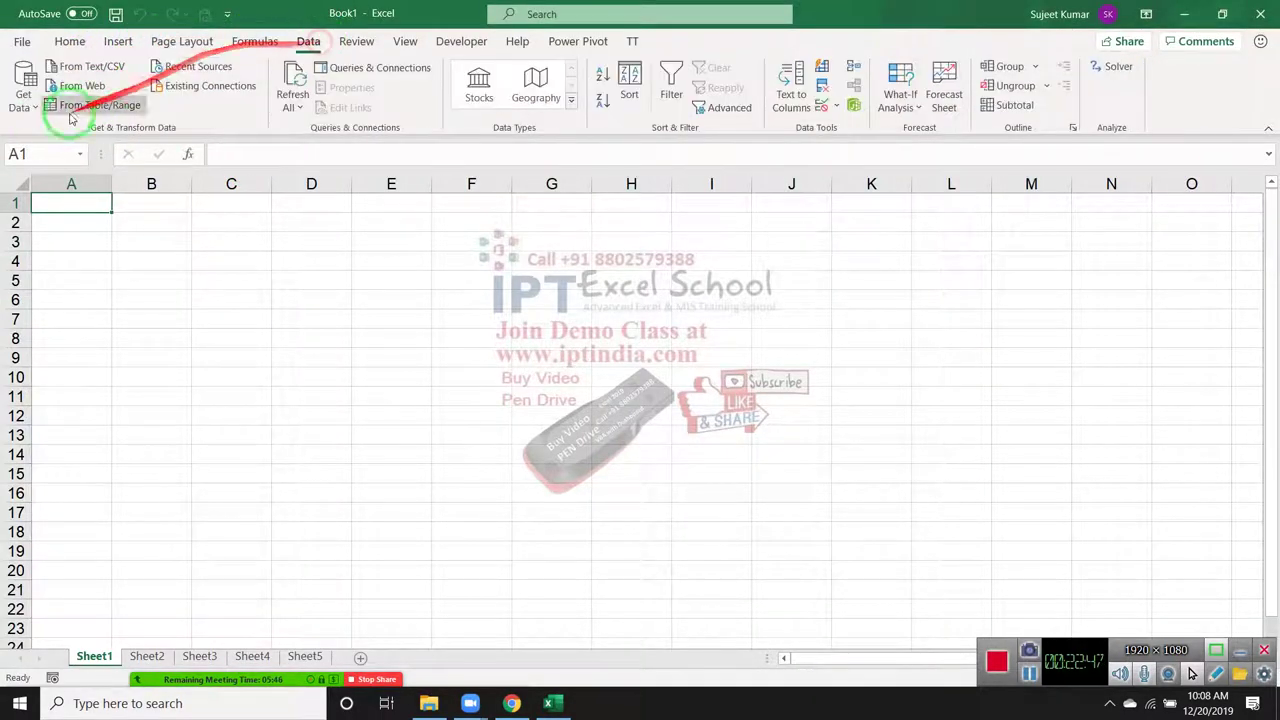
{"action": "left_click", "coordinate": [35, 110]}
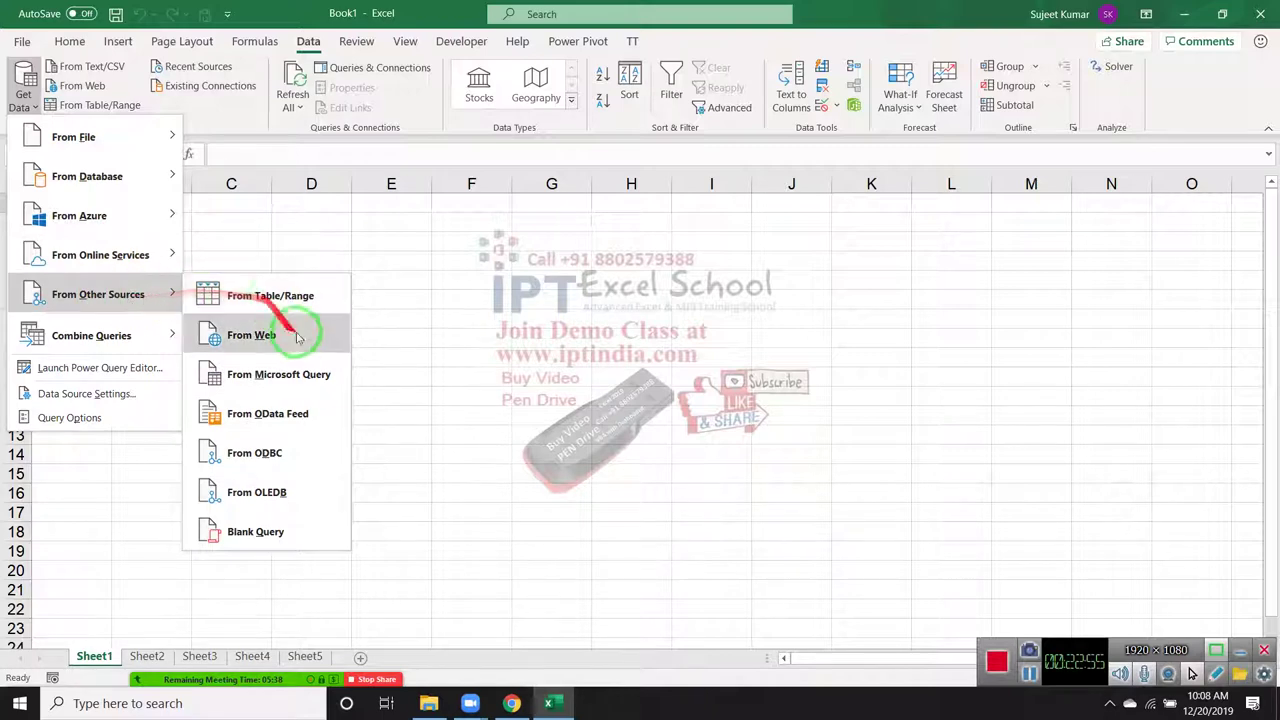
{"action": "mouse_move", "coordinate": [98, 294]}
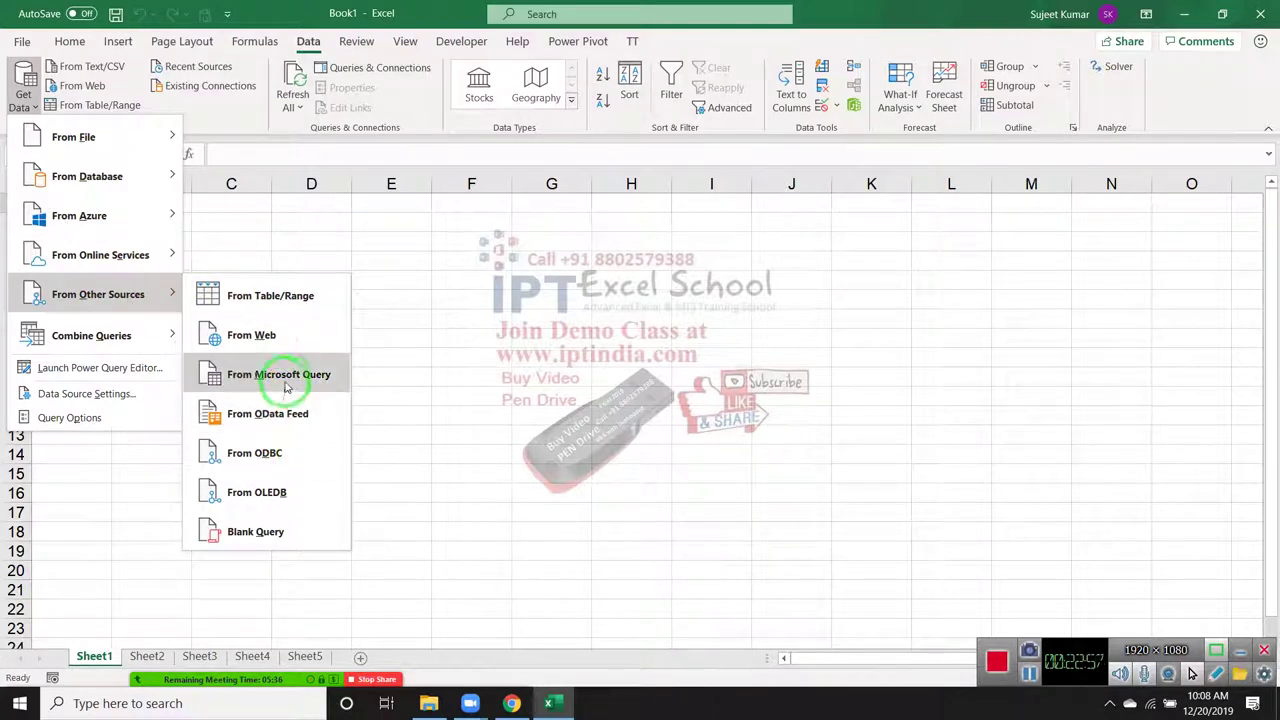
{"action": "left_click", "coordinate": [285, 375]}
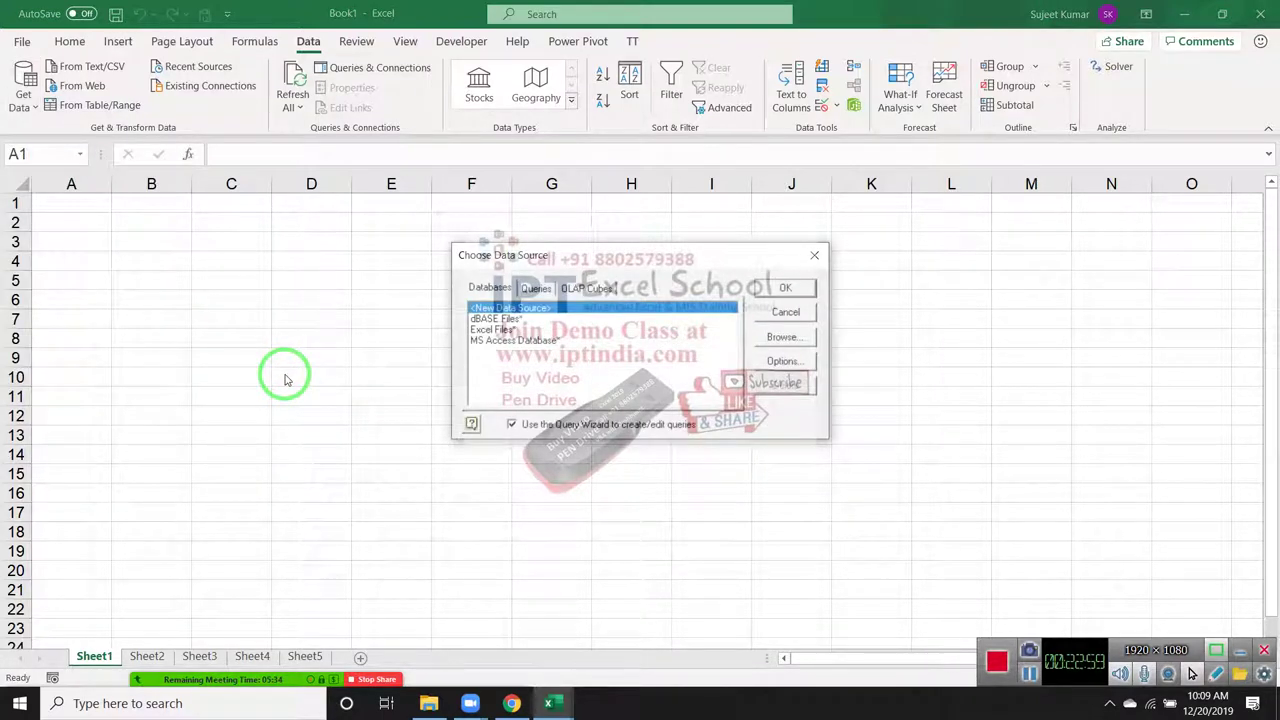
Choose Excel Files as the data source and browse to the desktop's New folder
{"action": "left_click", "coordinate": [510, 330]}
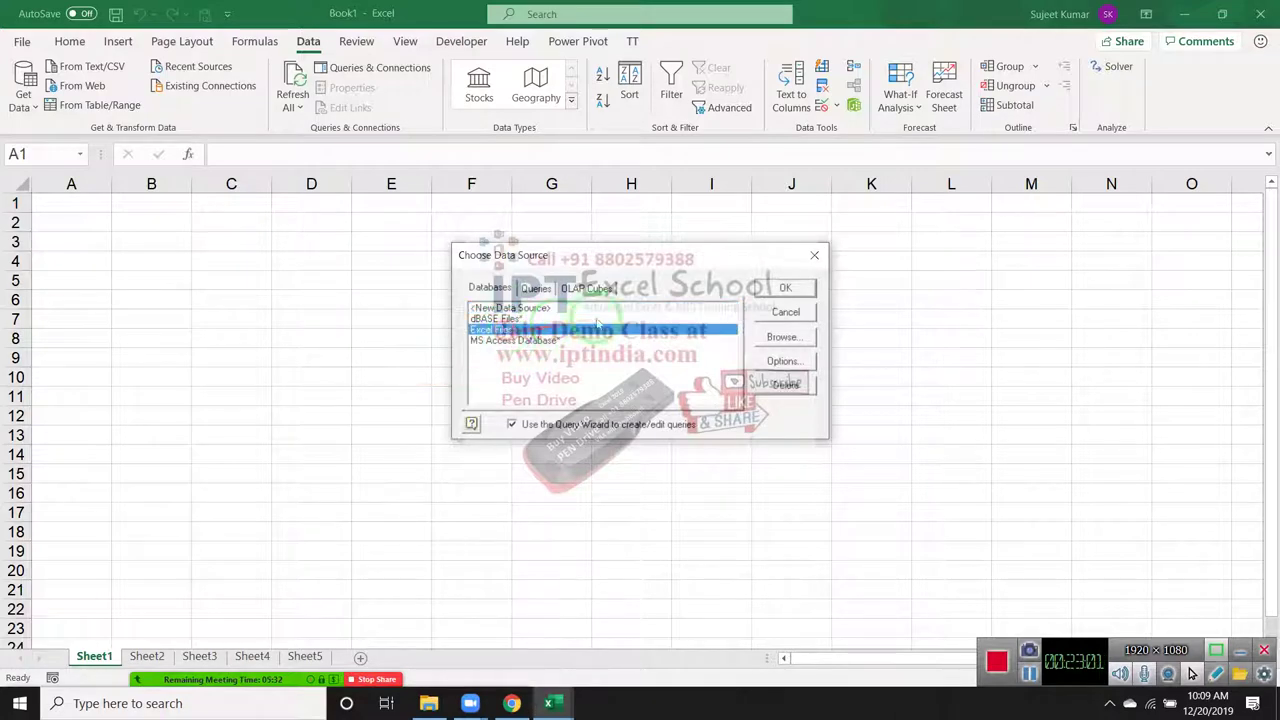
{"action": "left_click", "coordinate": [802, 289]}
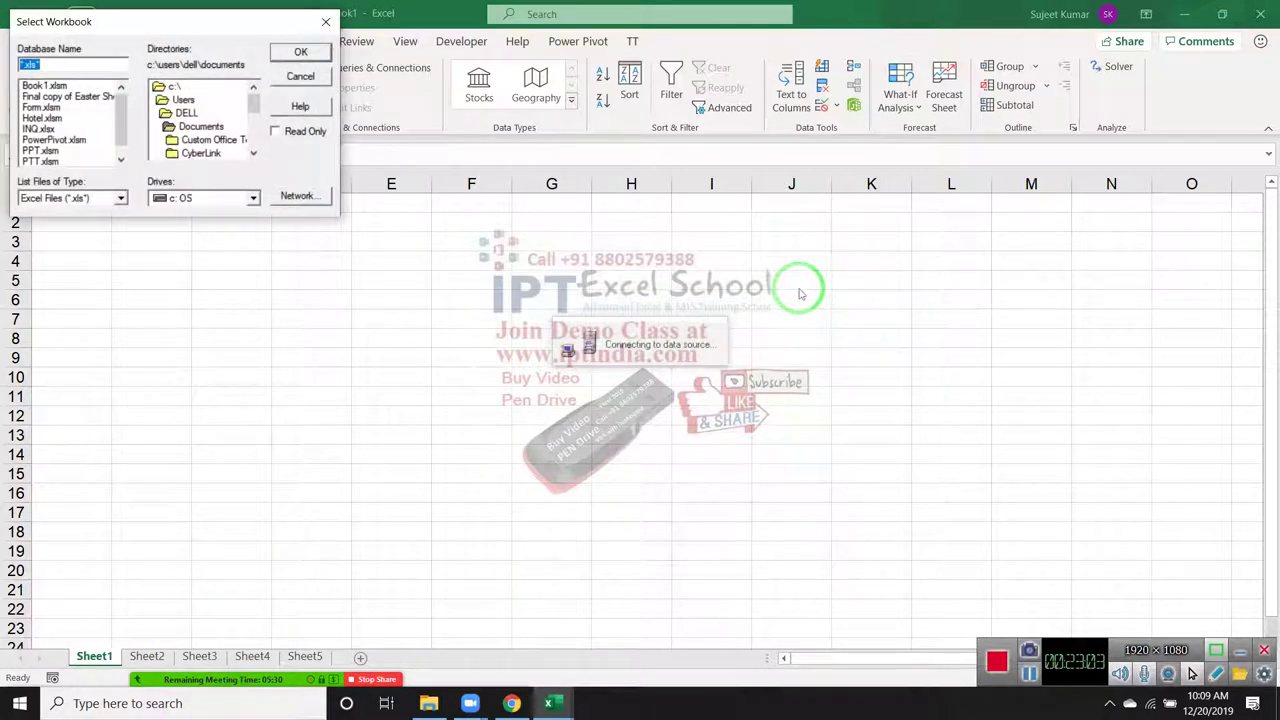
{"action": "left_click", "coordinate": [43, 140]}
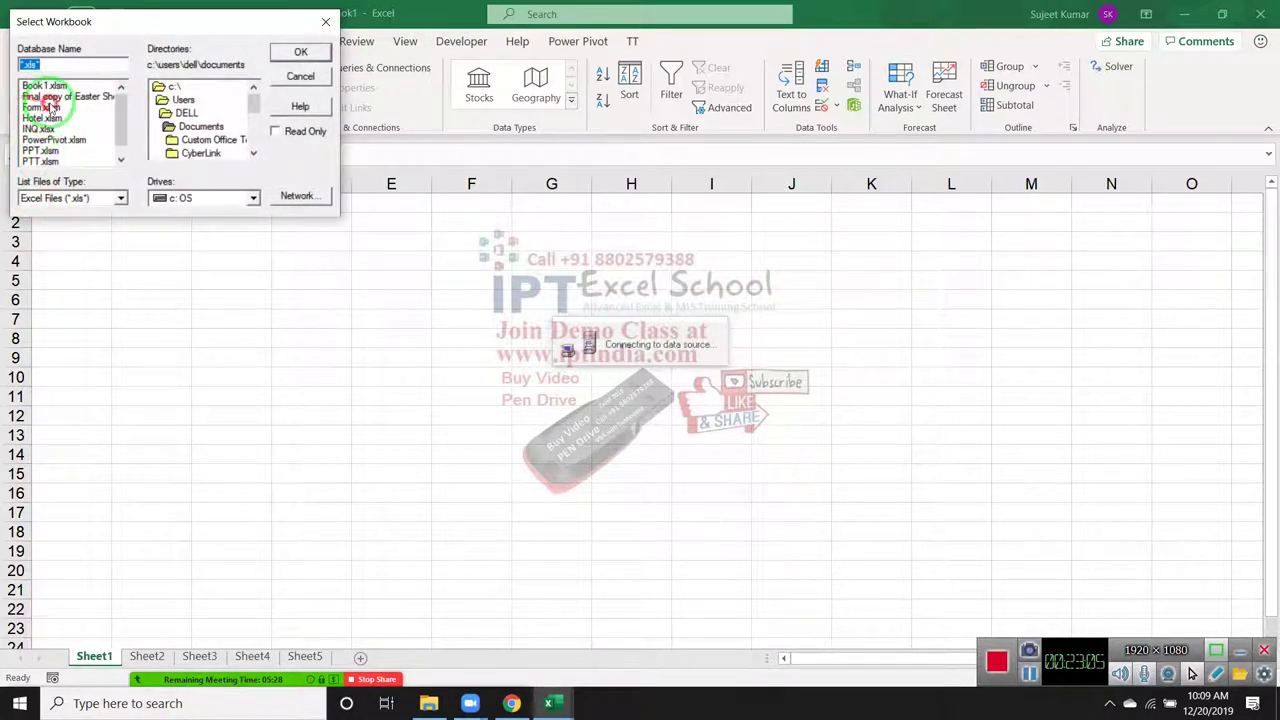
{"action": "left_click", "coordinate": [50, 106]}
{"action": "double_click", "coordinate": [176, 112]}
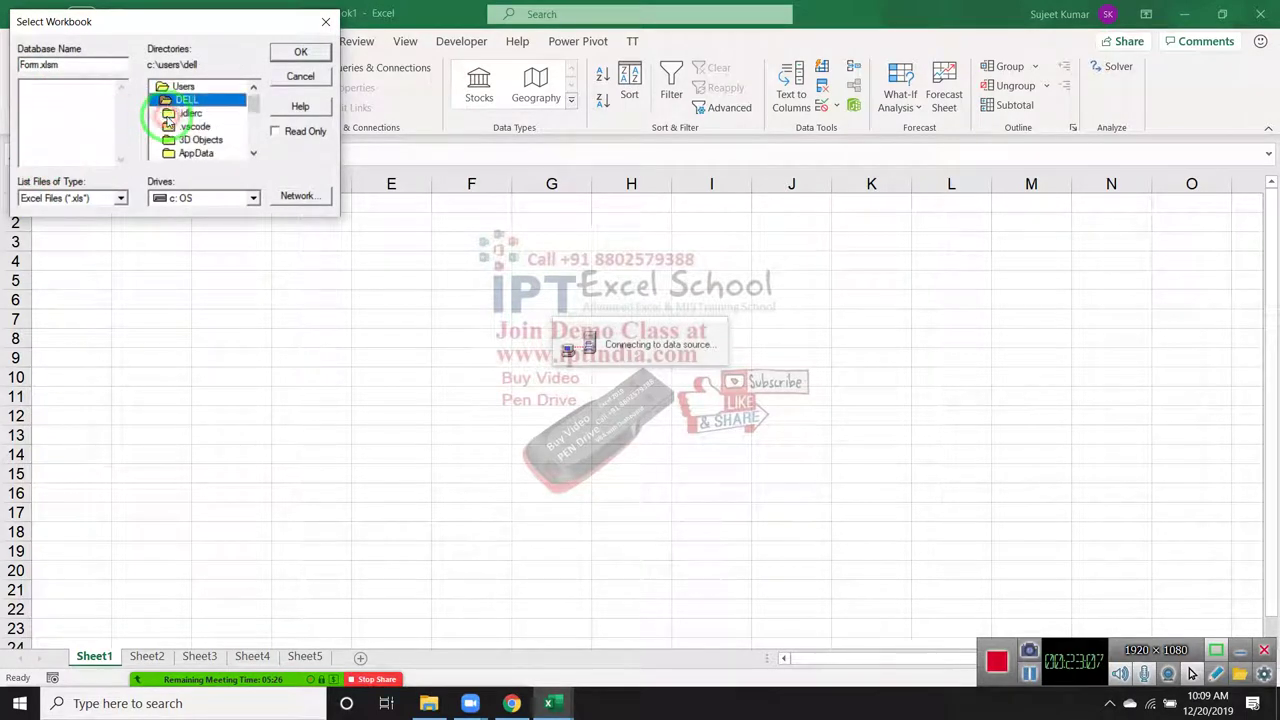
{"action": "left_click", "coordinate": [175, 154]}
{"action": "scroll", "coordinate": [173, 155], "scroll_direction": "down", "scroll_amount": 3}
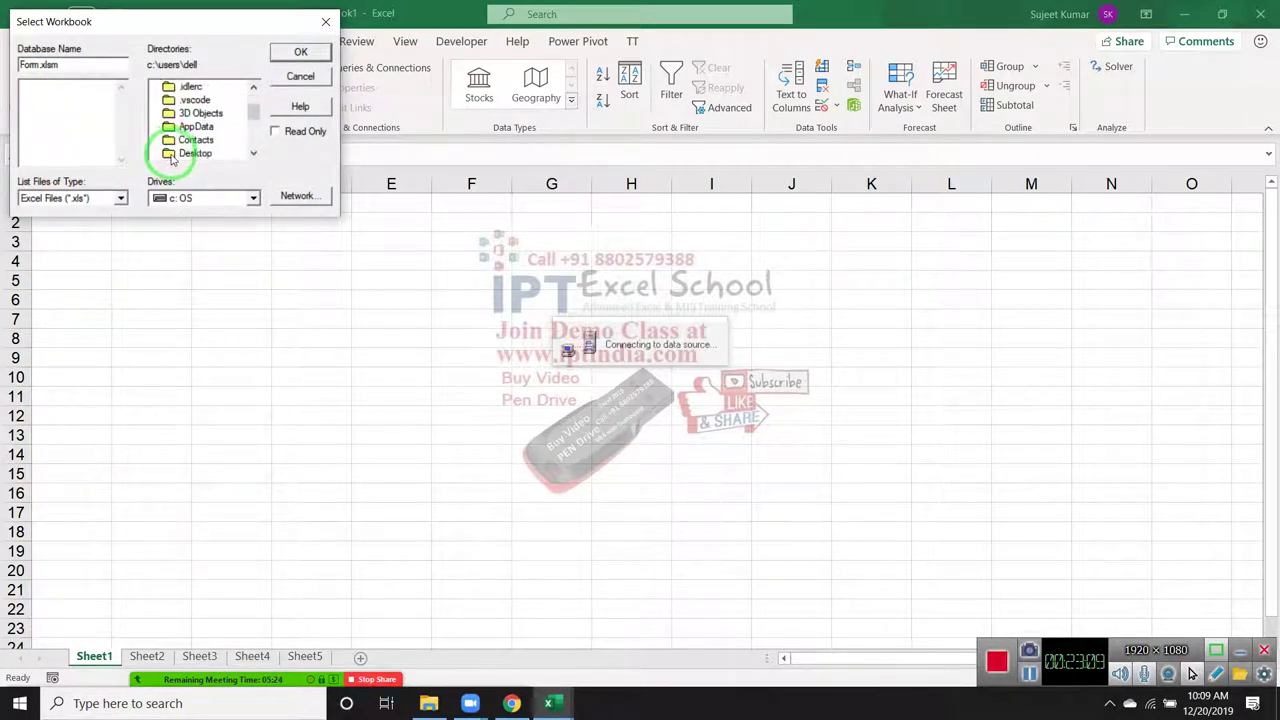
{"action": "double_click", "coordinate": [173, 142]}
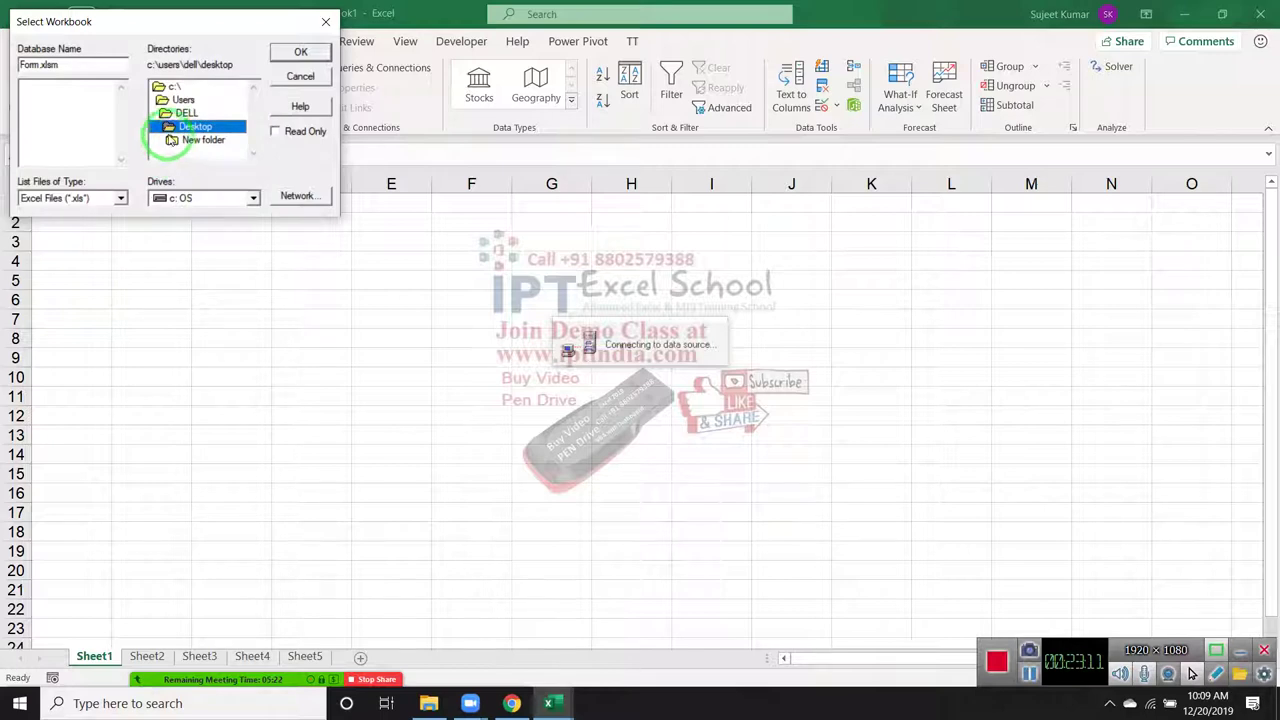
{"action": "double_click", "coordinate": [173, 141]}
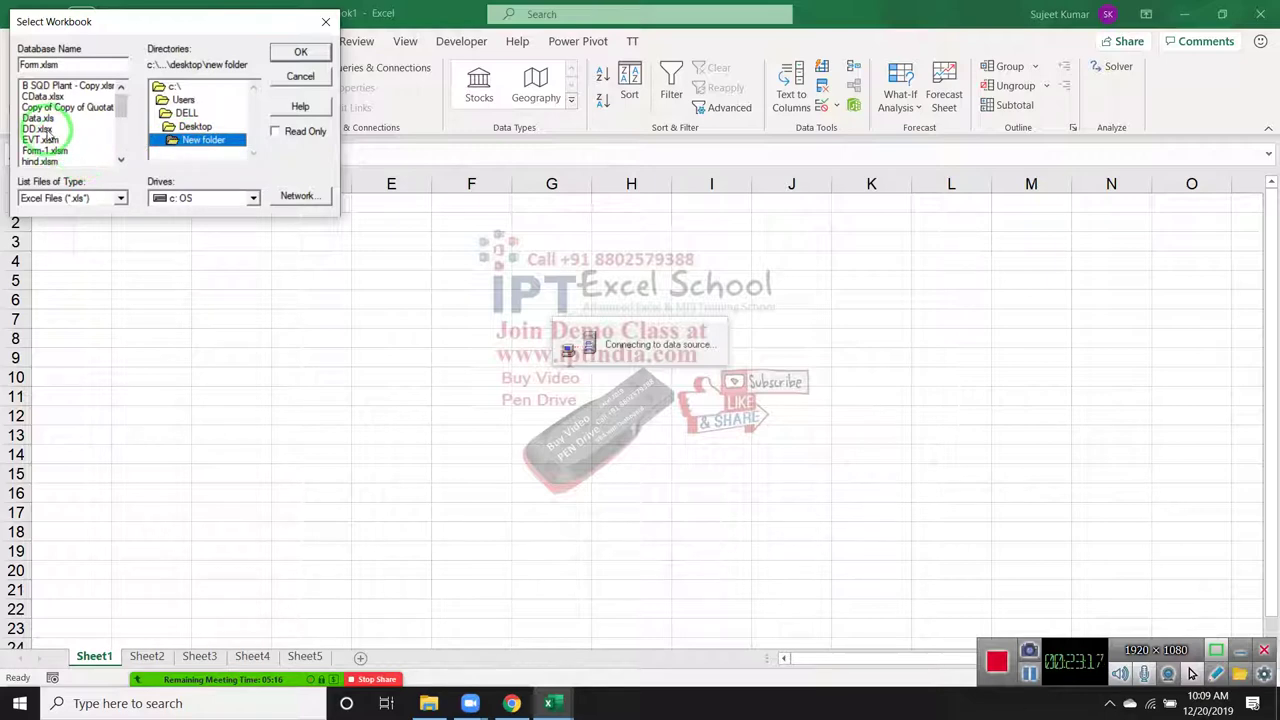
Select PQ.xlsm in New folder and confirm it as the source workbook
{"action": "left_click", "coordinate": [40, 129]}
{"action": "scroll", "coordinate": [48, 140], "scroll_direction": "down", "scroll_amount": 1}
{"action": "scroll", "coordinate": [47, 143], "scroll_direction": "down", "scroll_amount": 1}
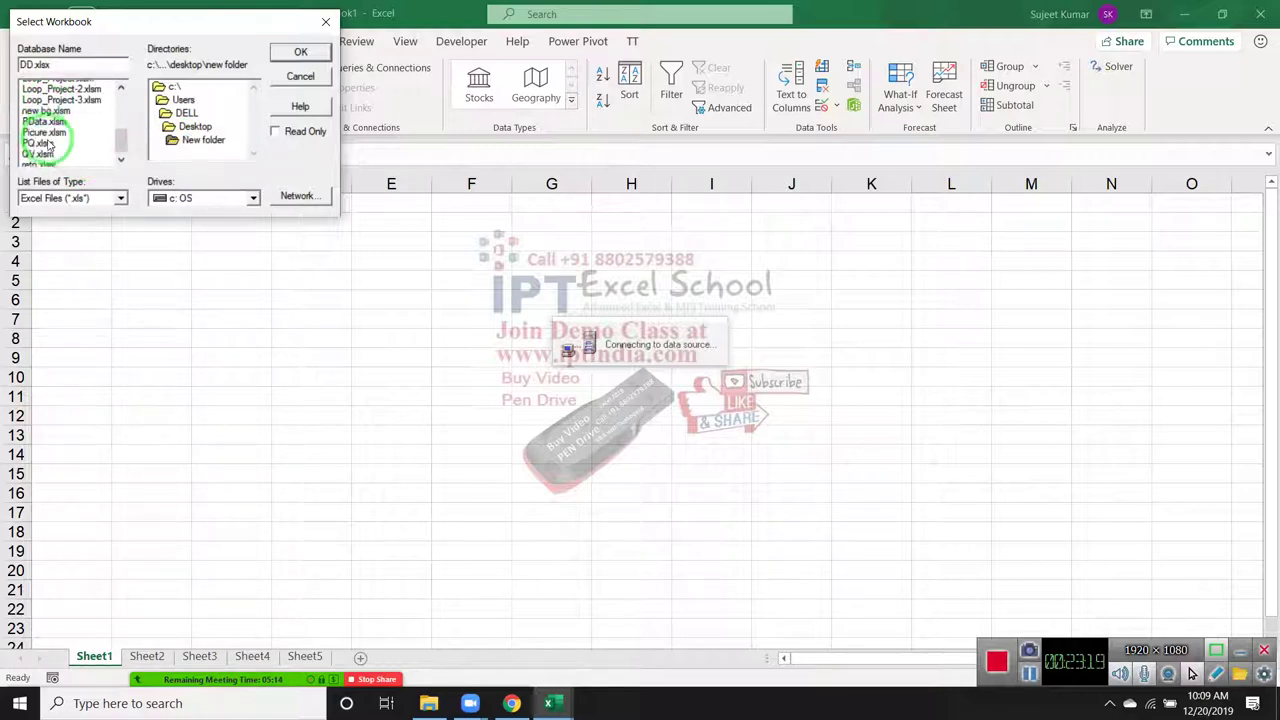
{"action": "scroll", "coordinate": [47, 143], "scroll_direction": "down", "scroll_amount": 1}
{"action": "left_click", "coordinate": [38, 118]}
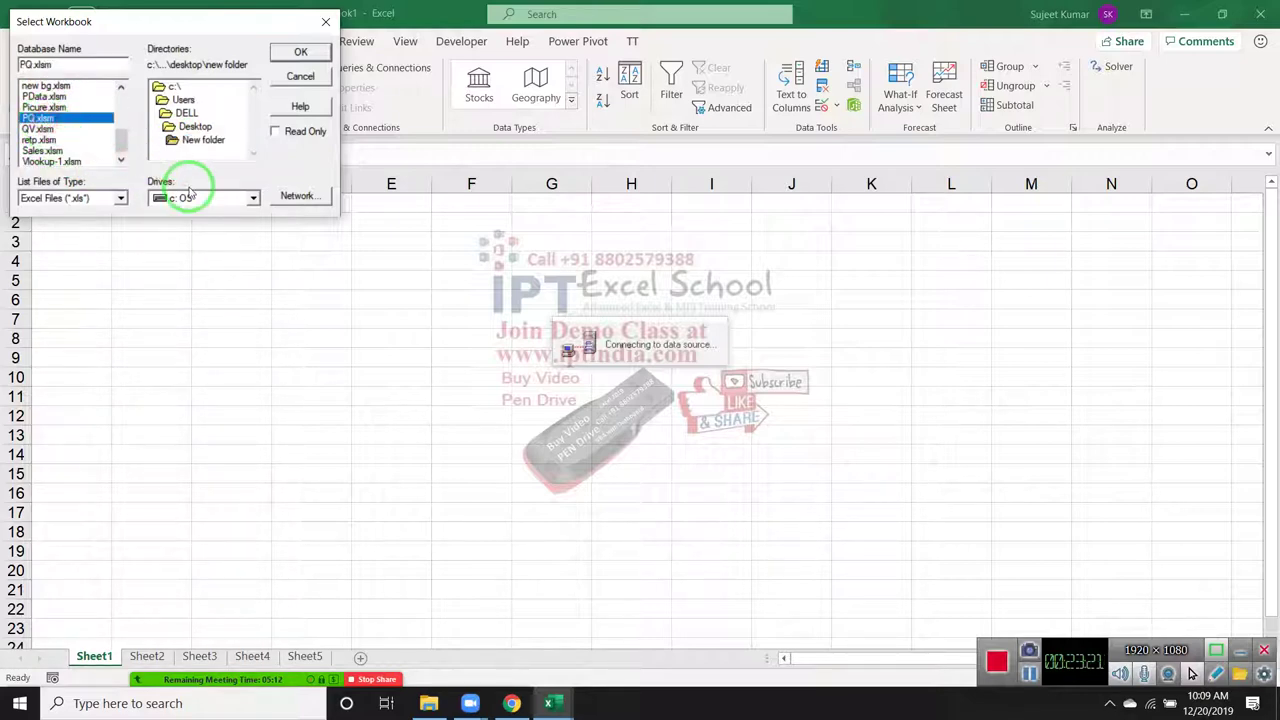
{"action": "left_click", "coordinate": [296, 54]}
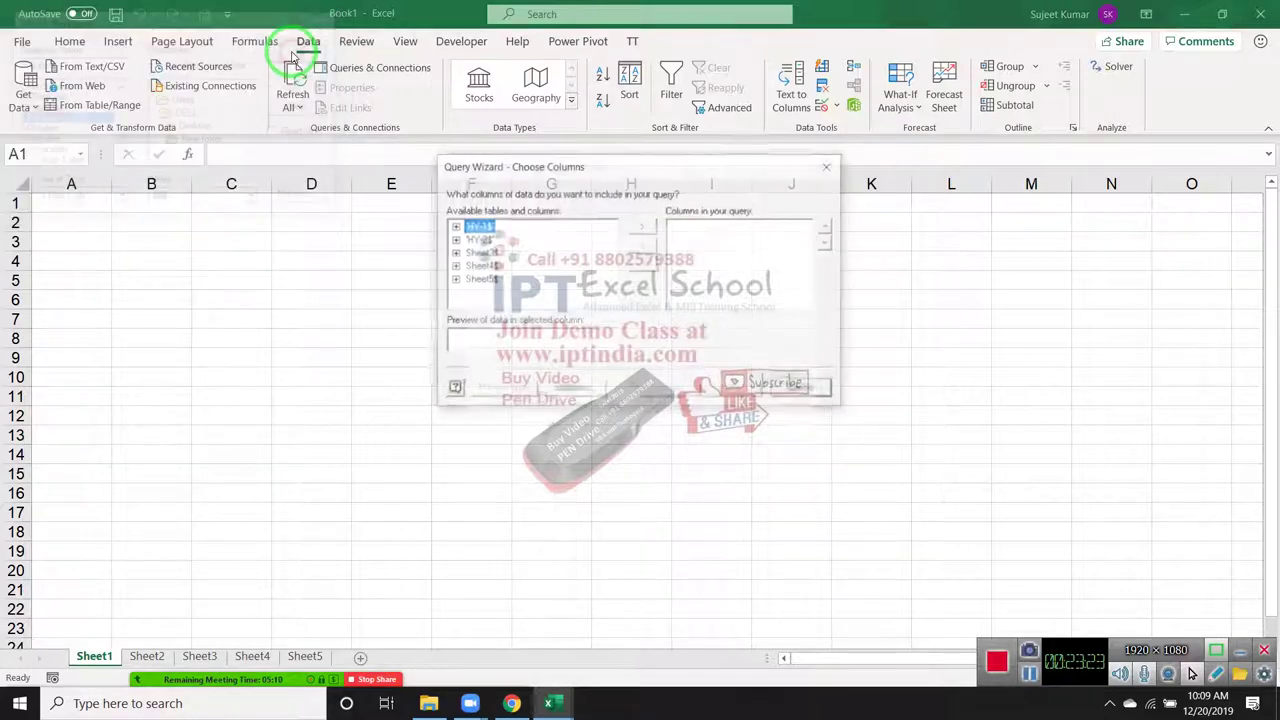
Add all HY-1$ columns, skip filtering and sorting, and finish into the Microsoft Query editor
{"action": "left_click", "coordinate": [641, 227]}
{"action": "left_click", "coordinate": [738, 392]}
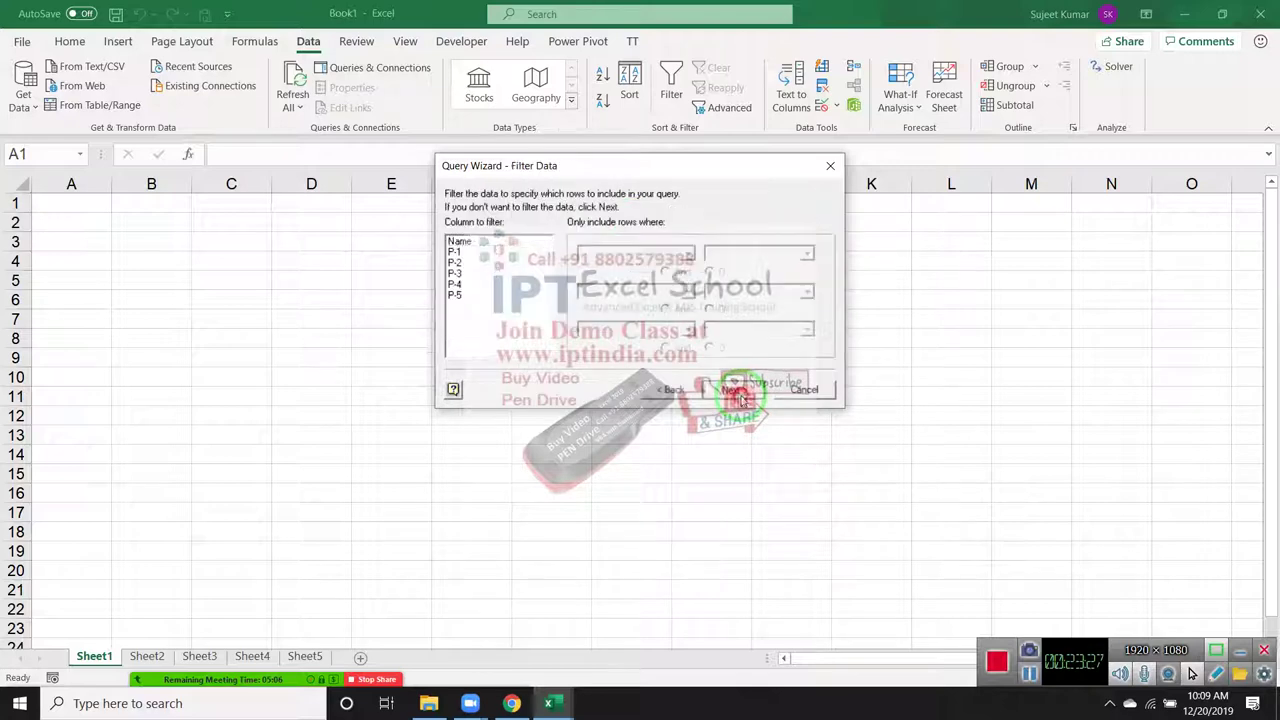
{"action": "left_click", "coordinate": [738, 392]}
{"action": "left_click", "coordinate": [738, 392]}
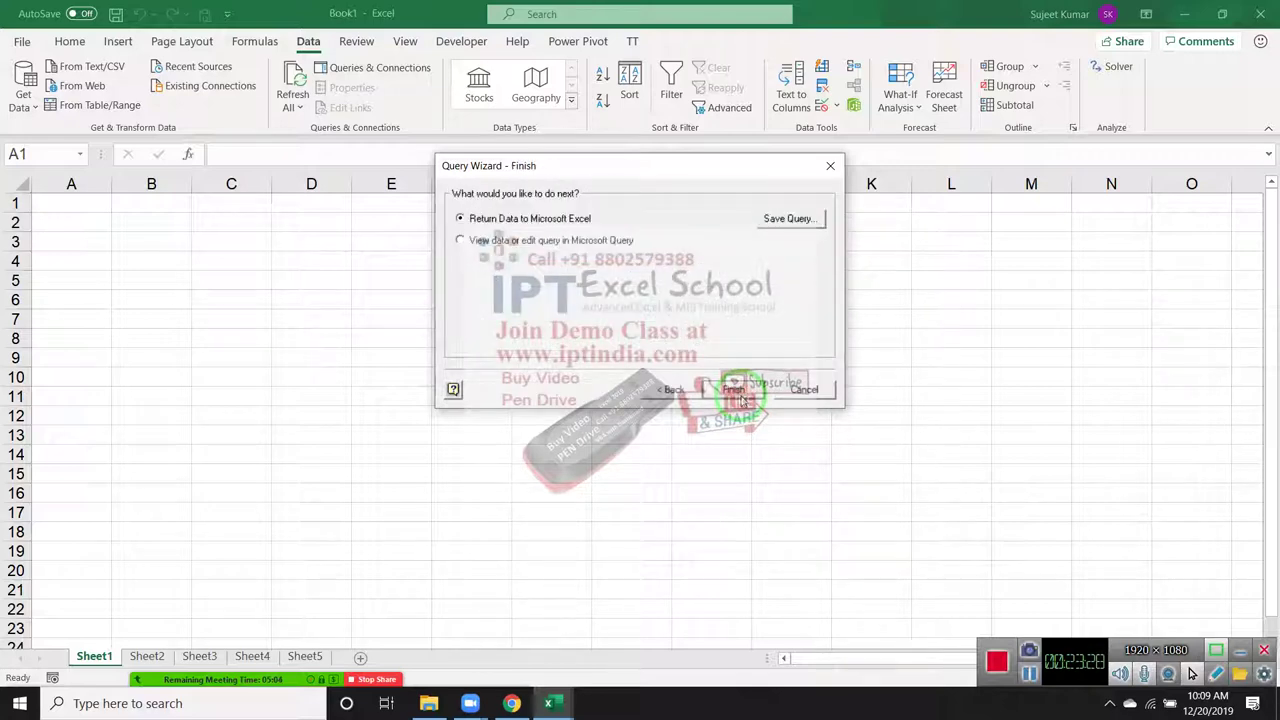
{"action": "left_click", "coordinate": [468, 241]}
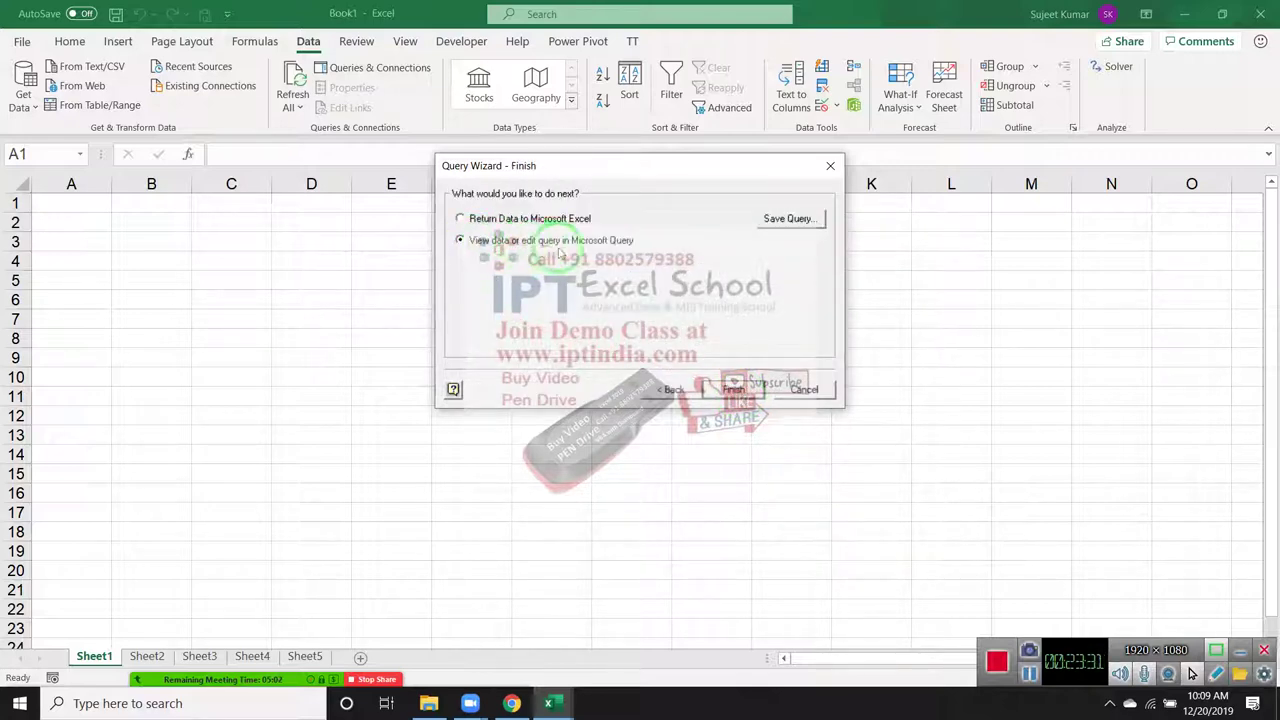
{"action": "left_click", "coordinate": [736, 390]}
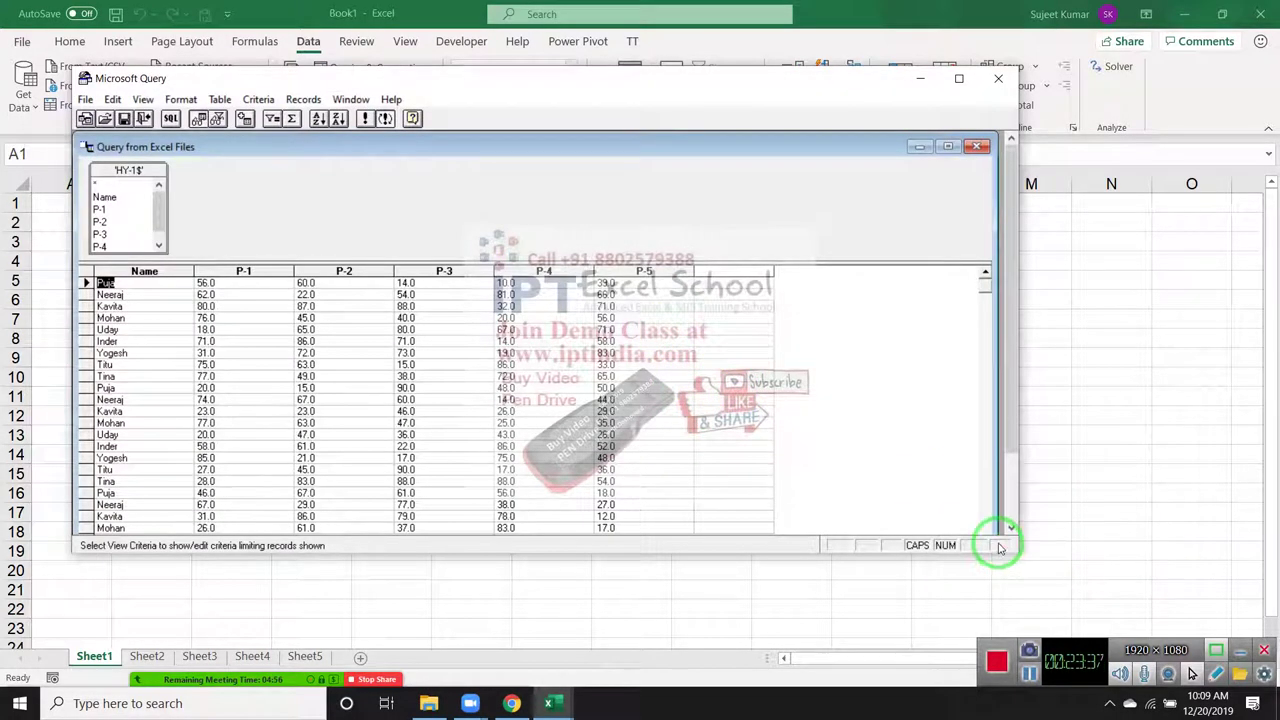
Paste a second copy of the SELECT statement into the SQL dialog on its own line
{"action": "left_click", "coordinate": [170, 118]}
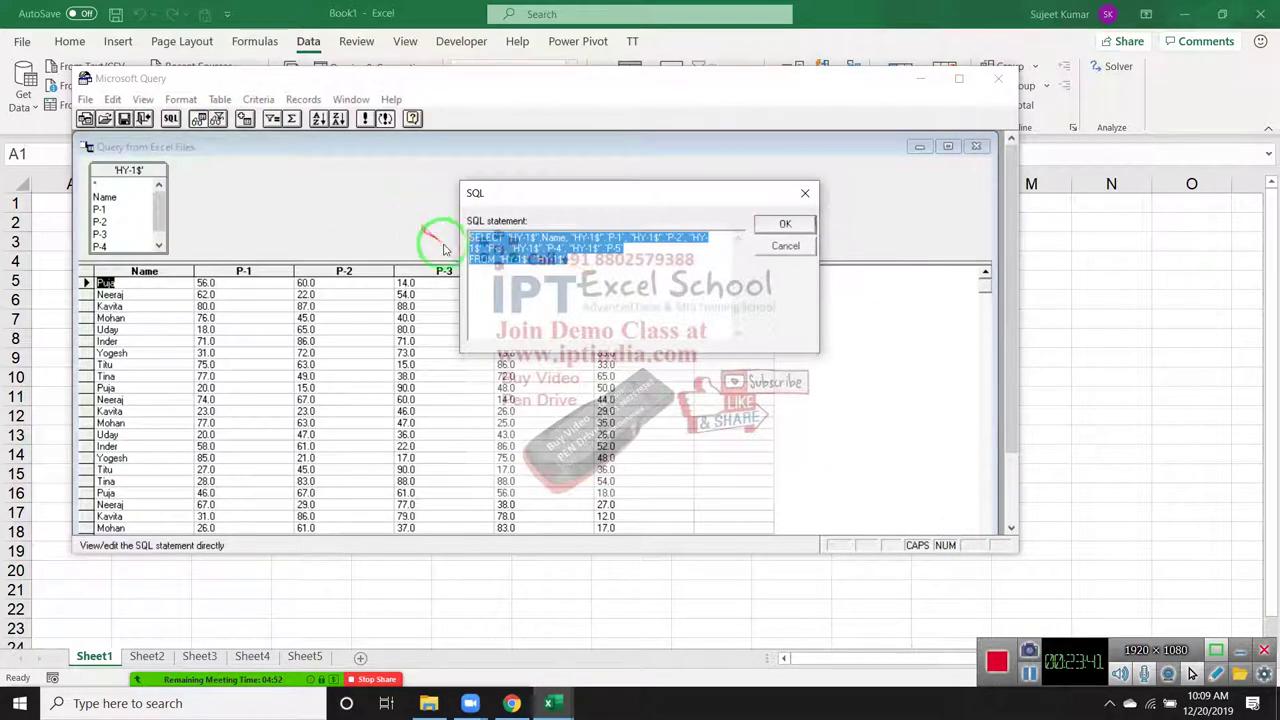
{"action": "left_click", "coordinate": [490, 280]}
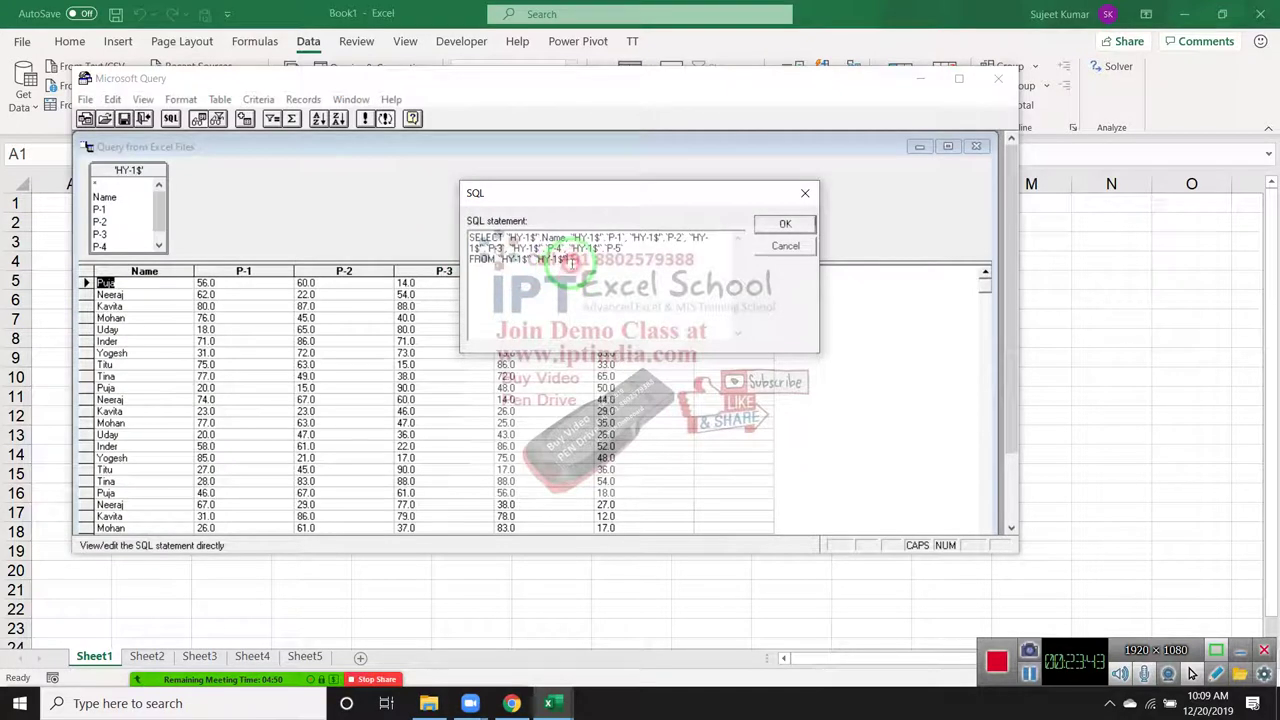
{"action": "key", "text": "ctrl+v"}
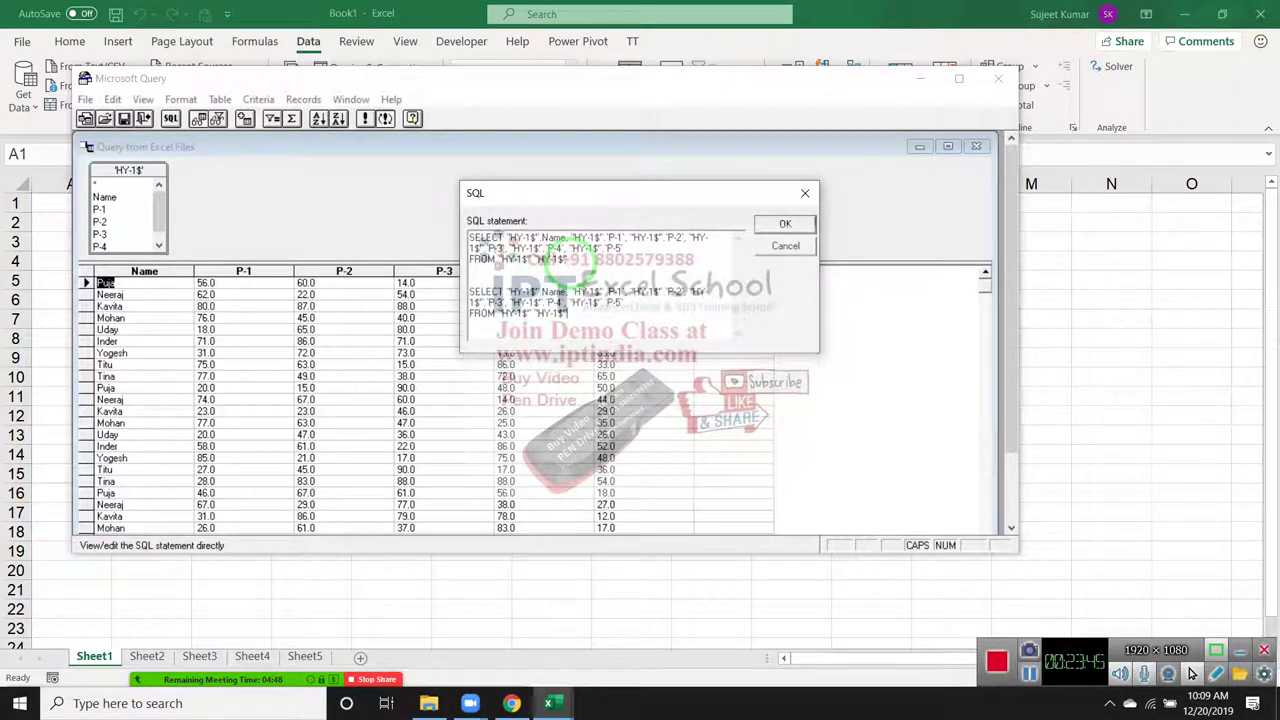
{"action": "left_click", "coordinate": [470, 291]}
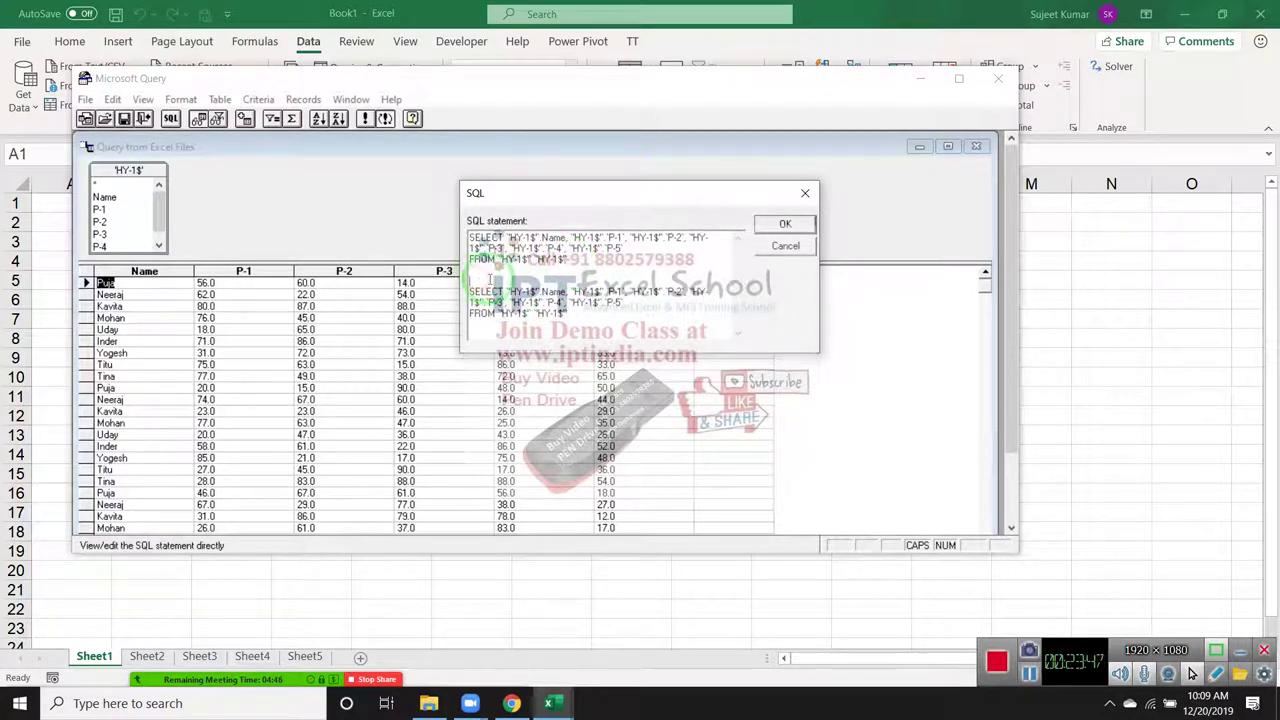
{"action": "key", "text": "Return"}
{"action": "type", "text": "UNION ALL"}
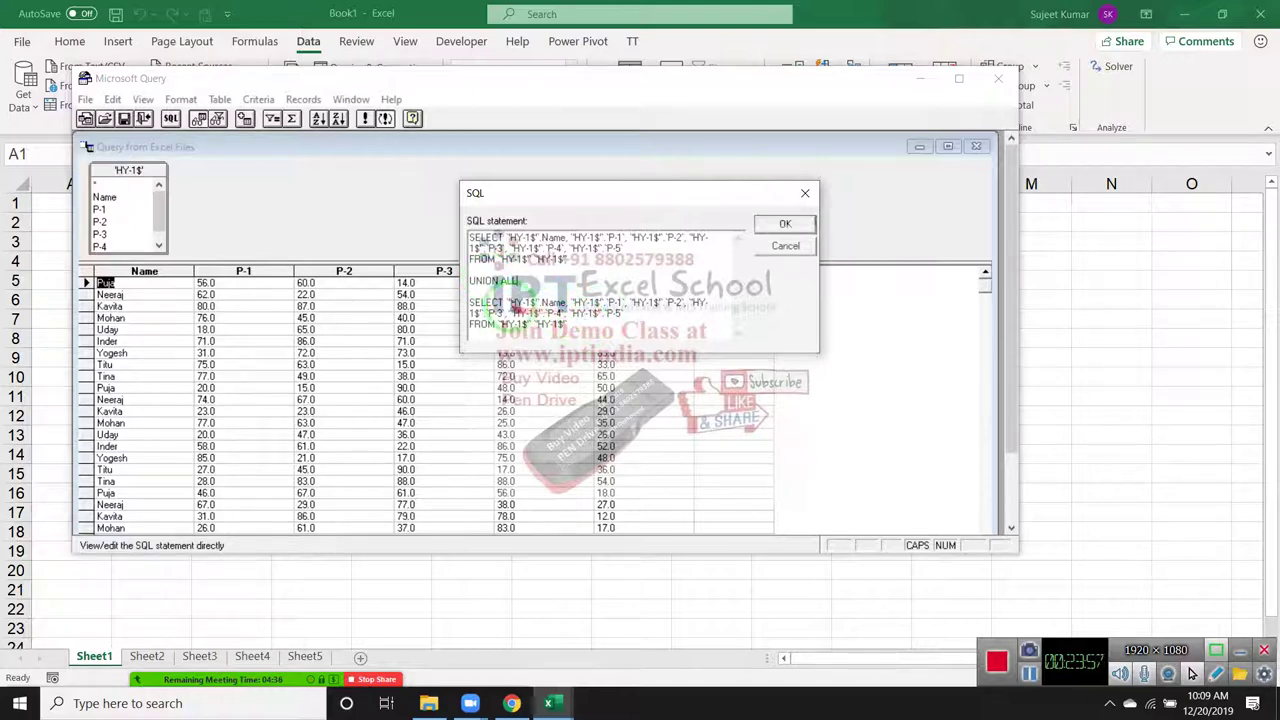
Edit the second statement to select from HY-2$ after UNION ALL, and run the query
{"action": "left_click", "coordinate": [517, 281]}
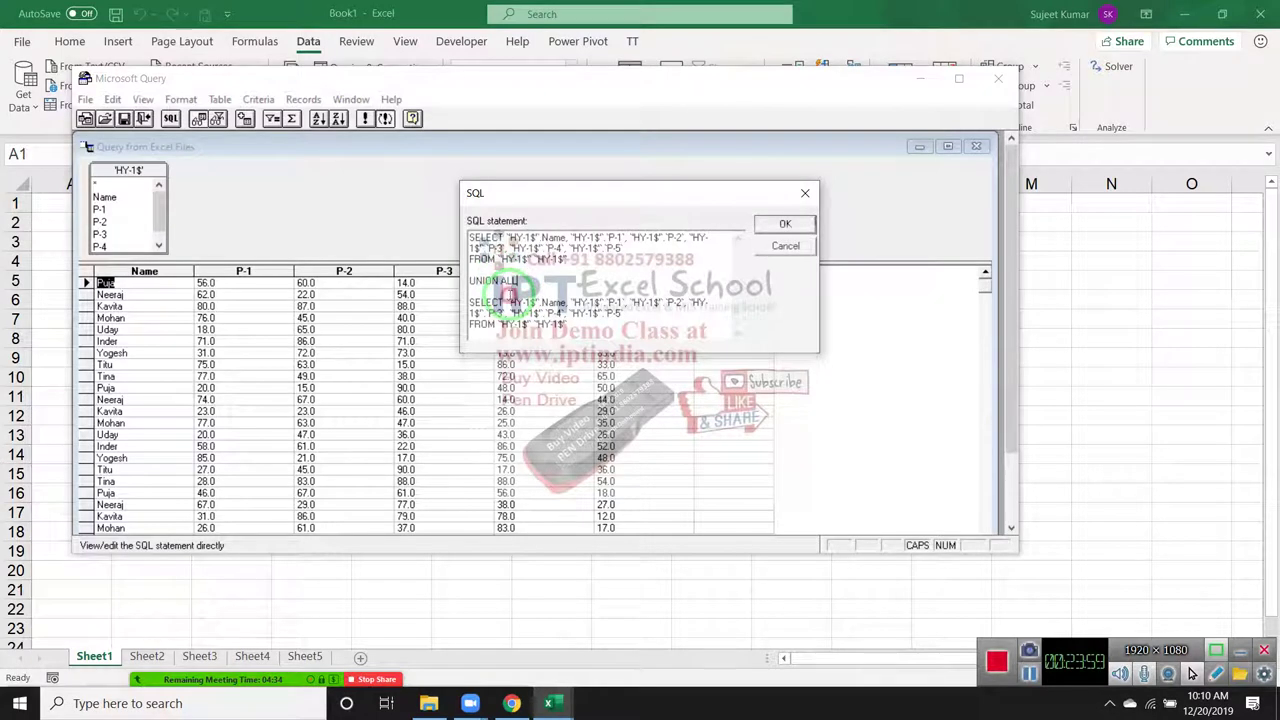
{"action": "left_click_drag", "start_coordinate": [469, 302], "coordinate": [630, 314]}
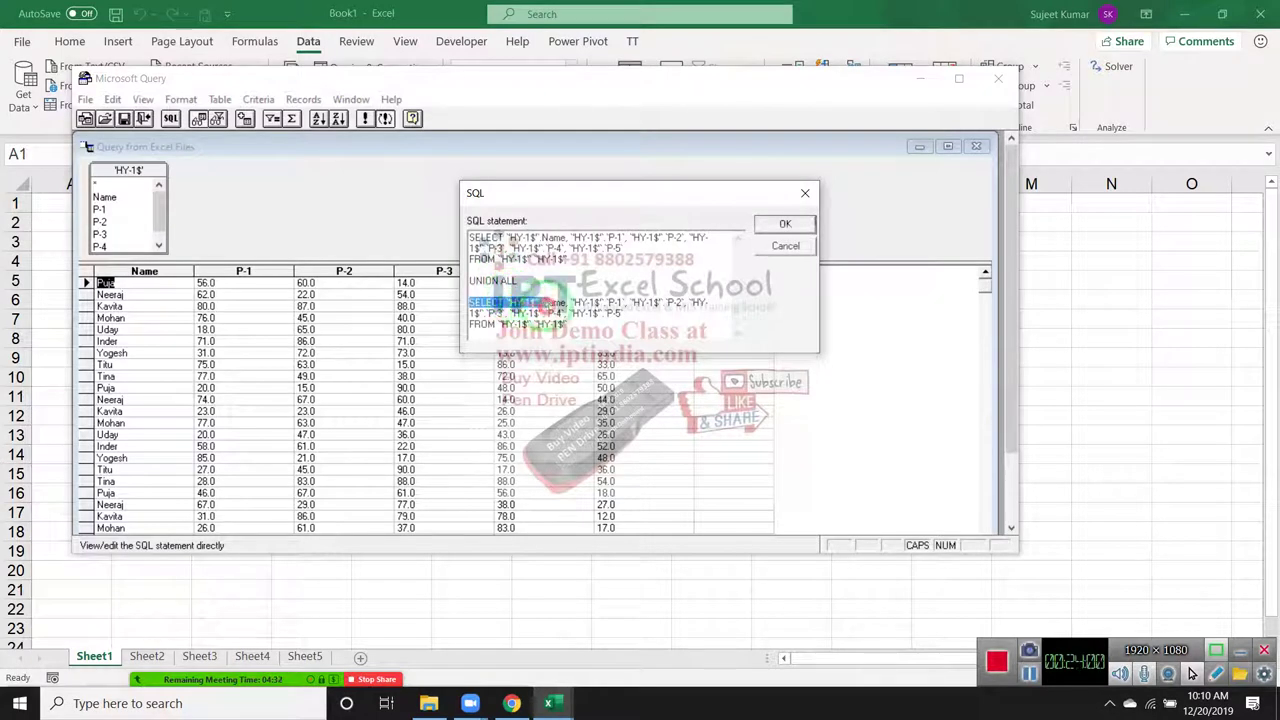
{"action": "left_click", "coordinate": [630, 314]}
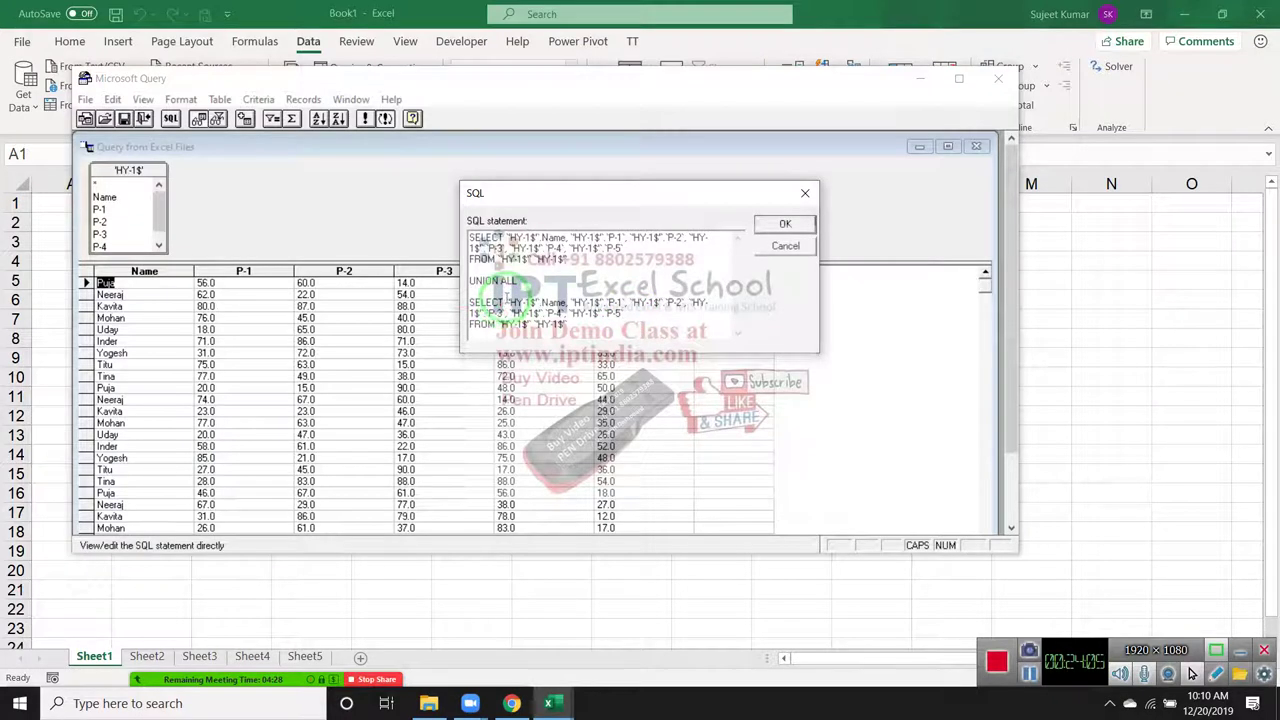
{"action": "left_click_drag", "start_coordinate": [508, 298], "coordinate": [622, 314]}
{"action": "key", "text": "Delete"}
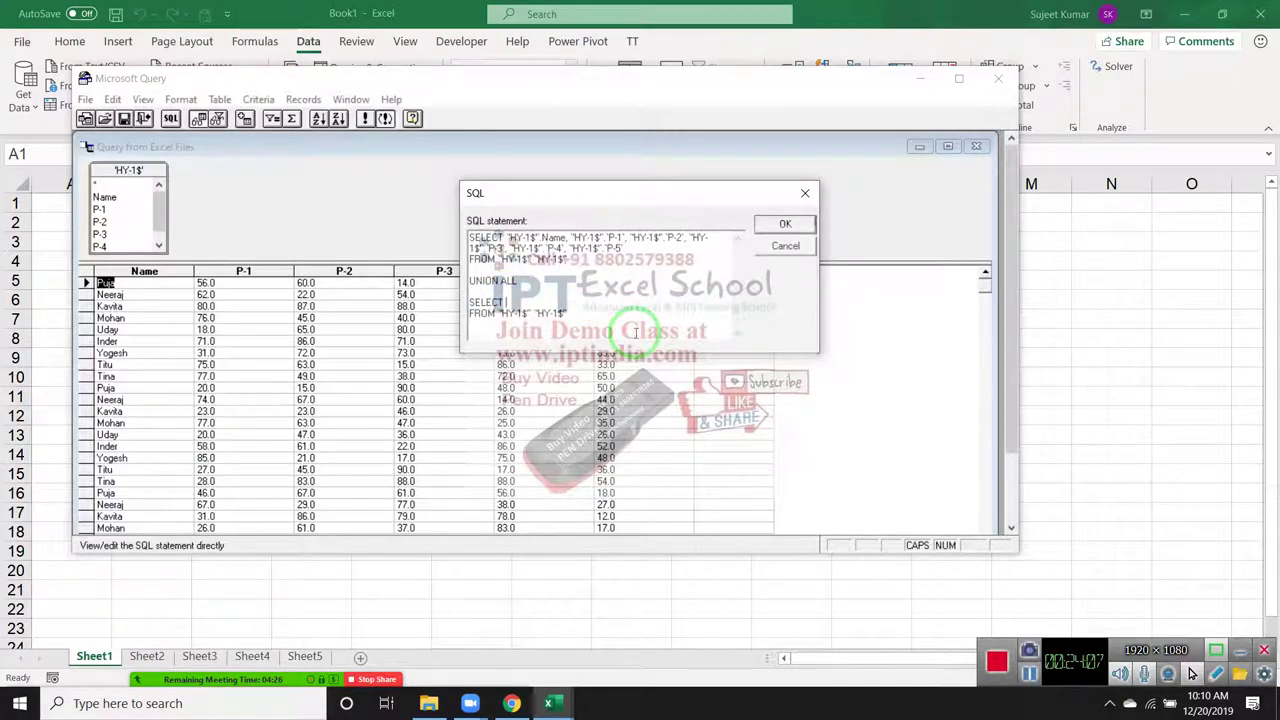
{"action": "left_click", "coordinate": [635, 332]}
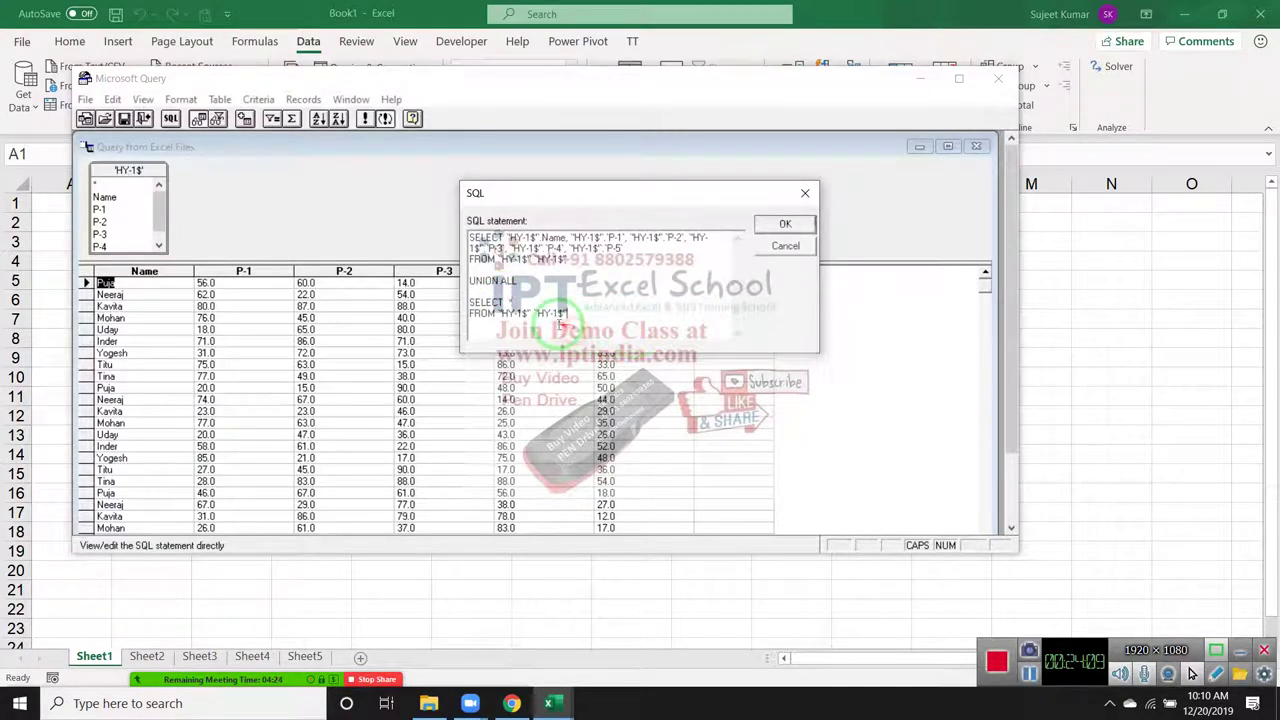
{"action": "left_click", "coordinate": [543, 300]}
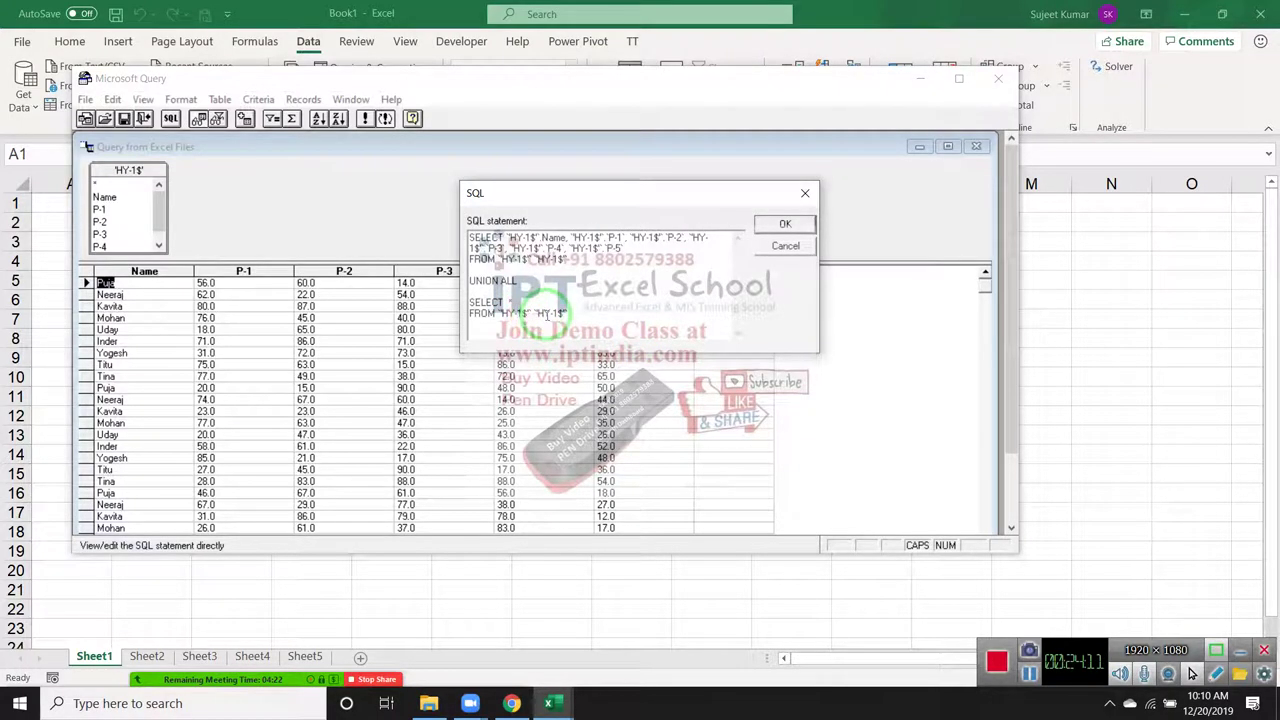
{"action": "key", "text": "BackSpace"}
{"action": "type", "text": "2"}
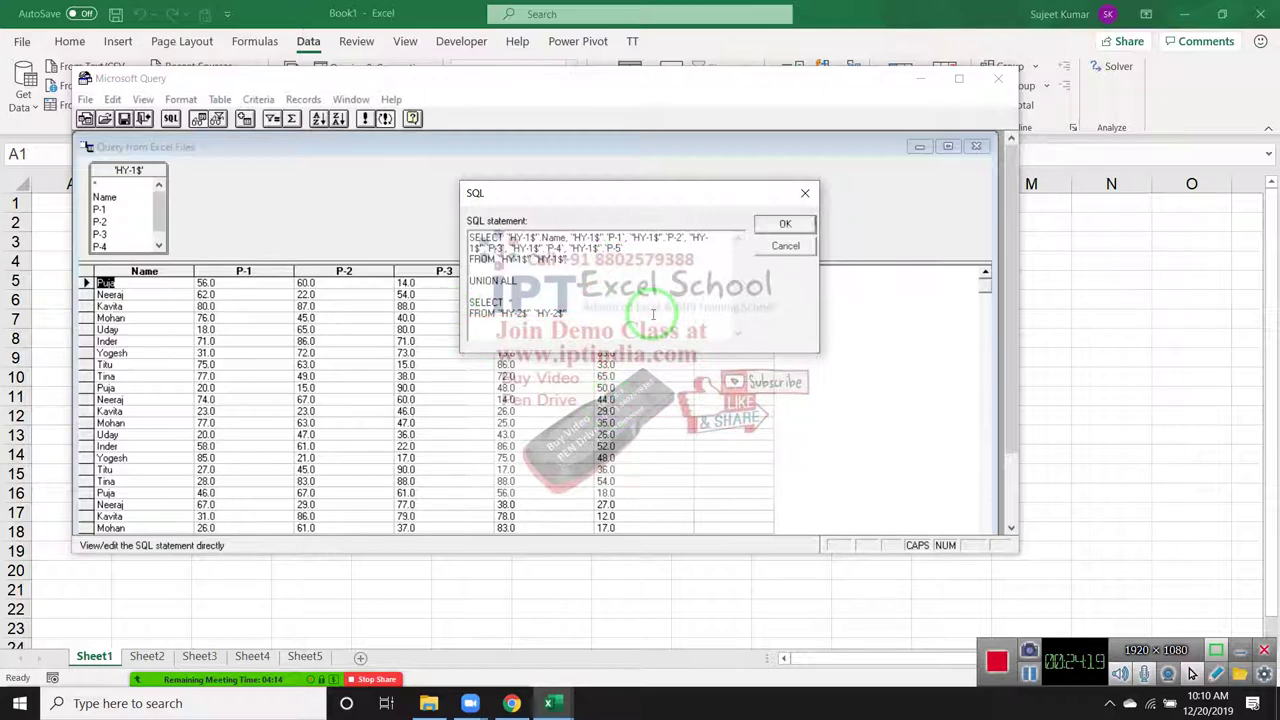
{"action": "left_click", "coordinate": [776, 224]}
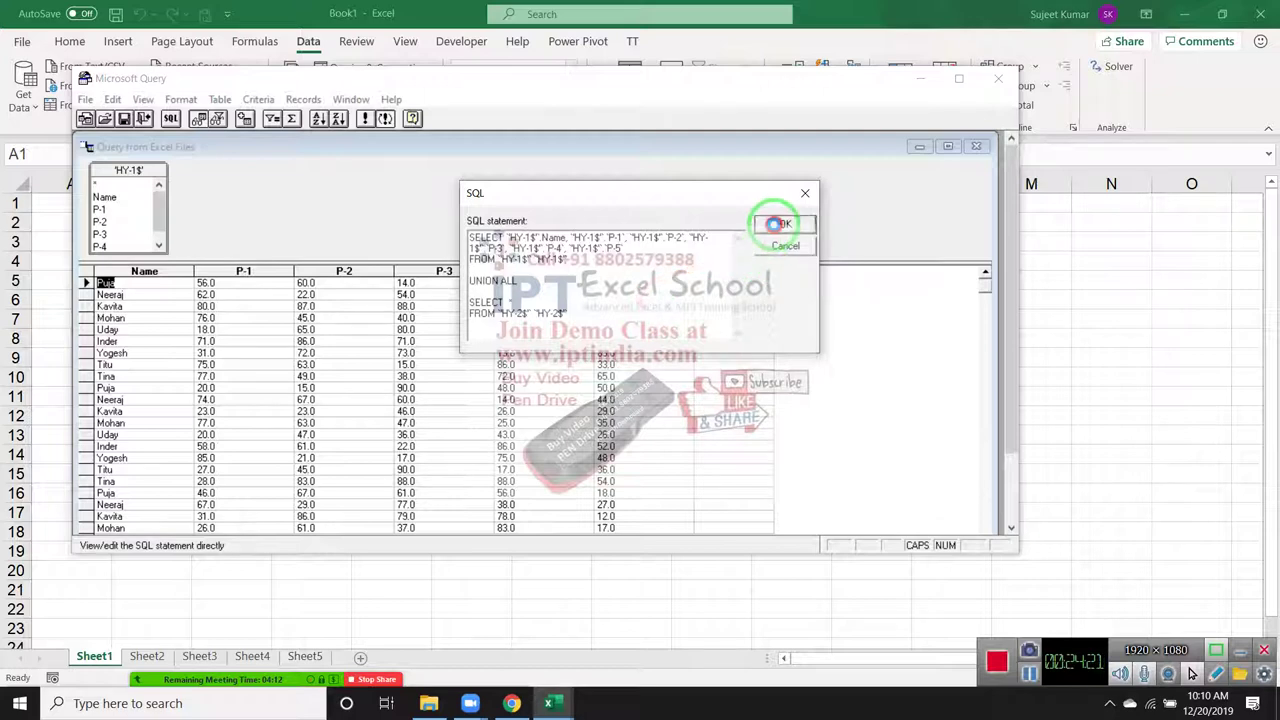
{"action": "left_click", "coordinate": [557, 295]}
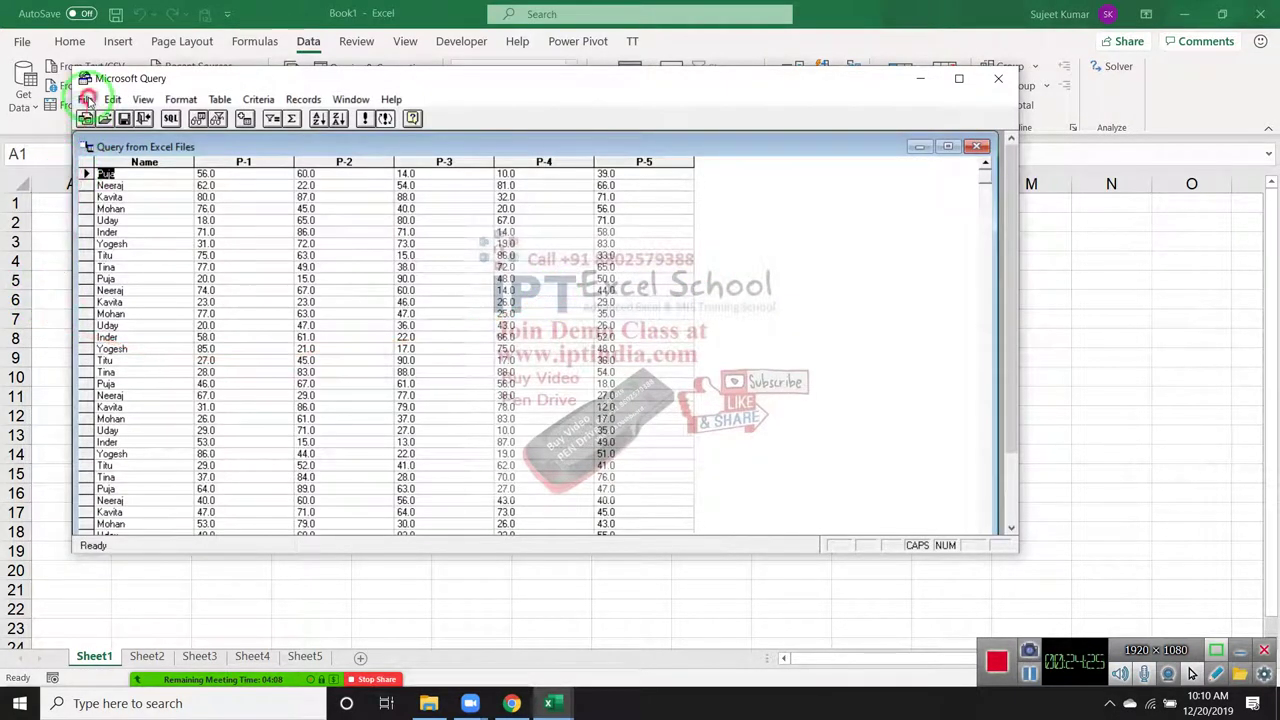
Return the combined query data to Excel as a PivotTable report
{"action": "left_click", "coordinate": [85, 99]}
{"action": "left_click", "coordinate": [114, 277]}
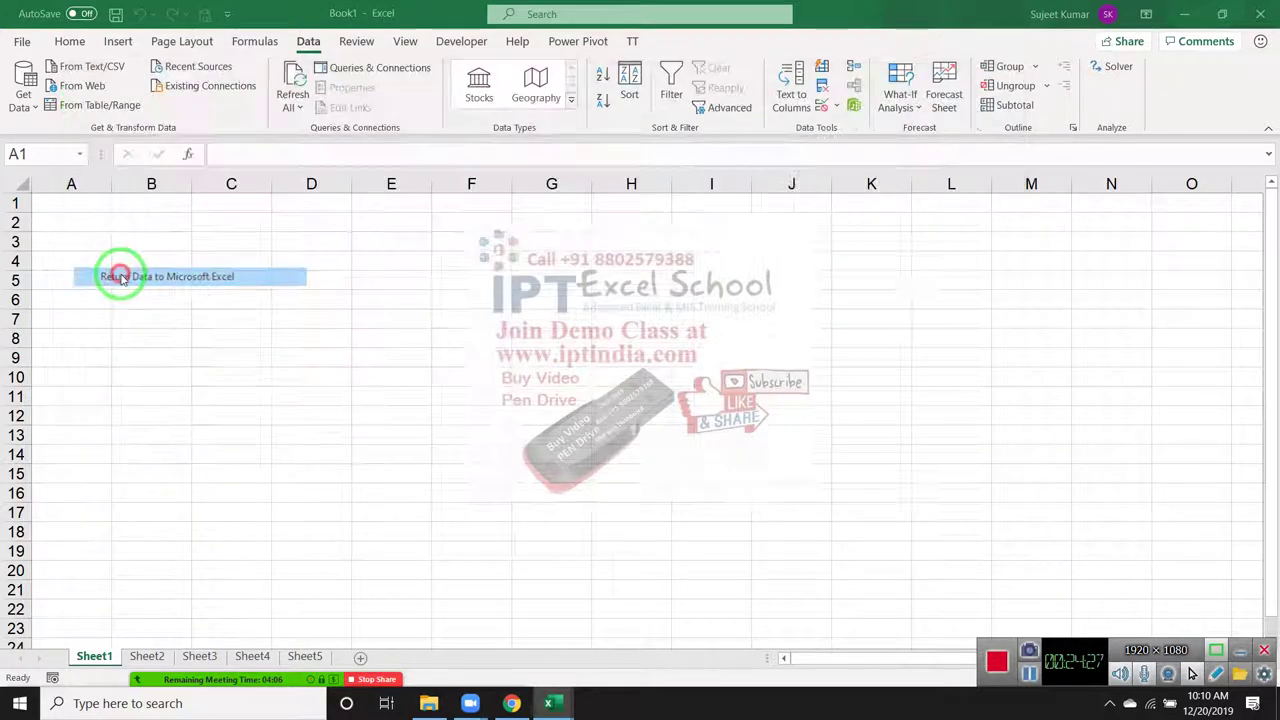
{"action": "left_click", "coordinate": [456, 303]}
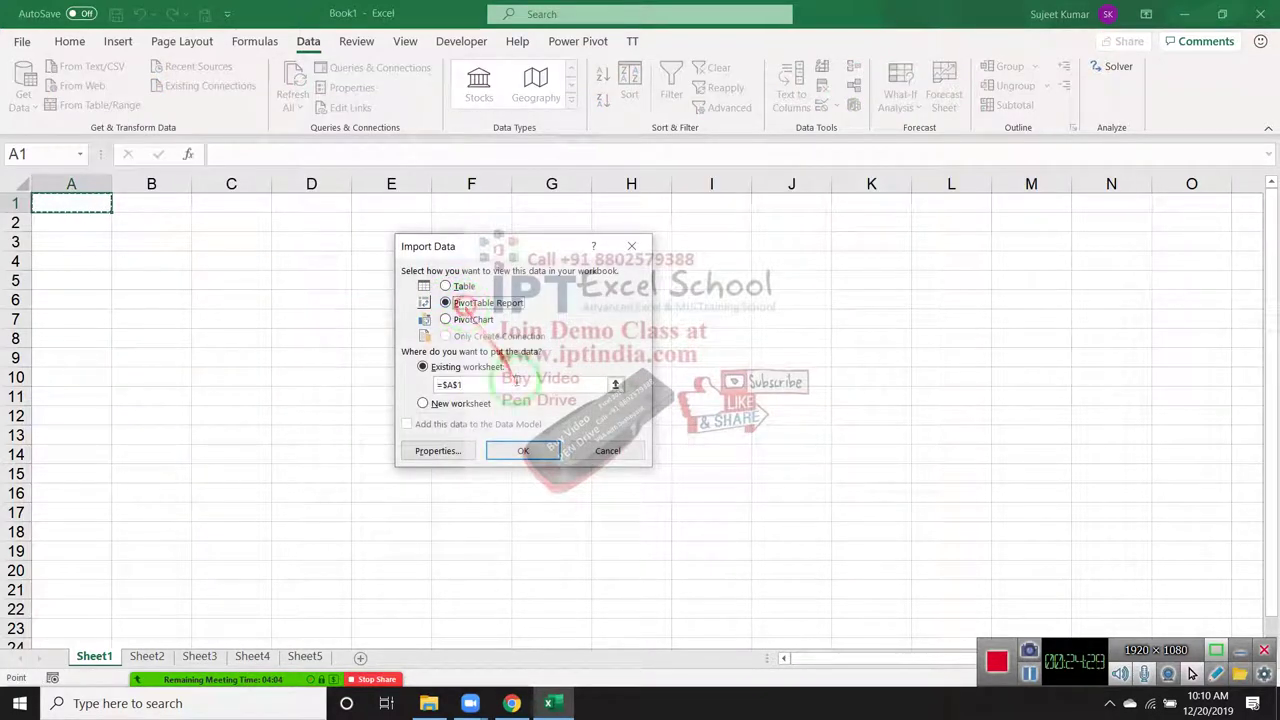
{"action": "left_click", "coordinate": [519, 448]}
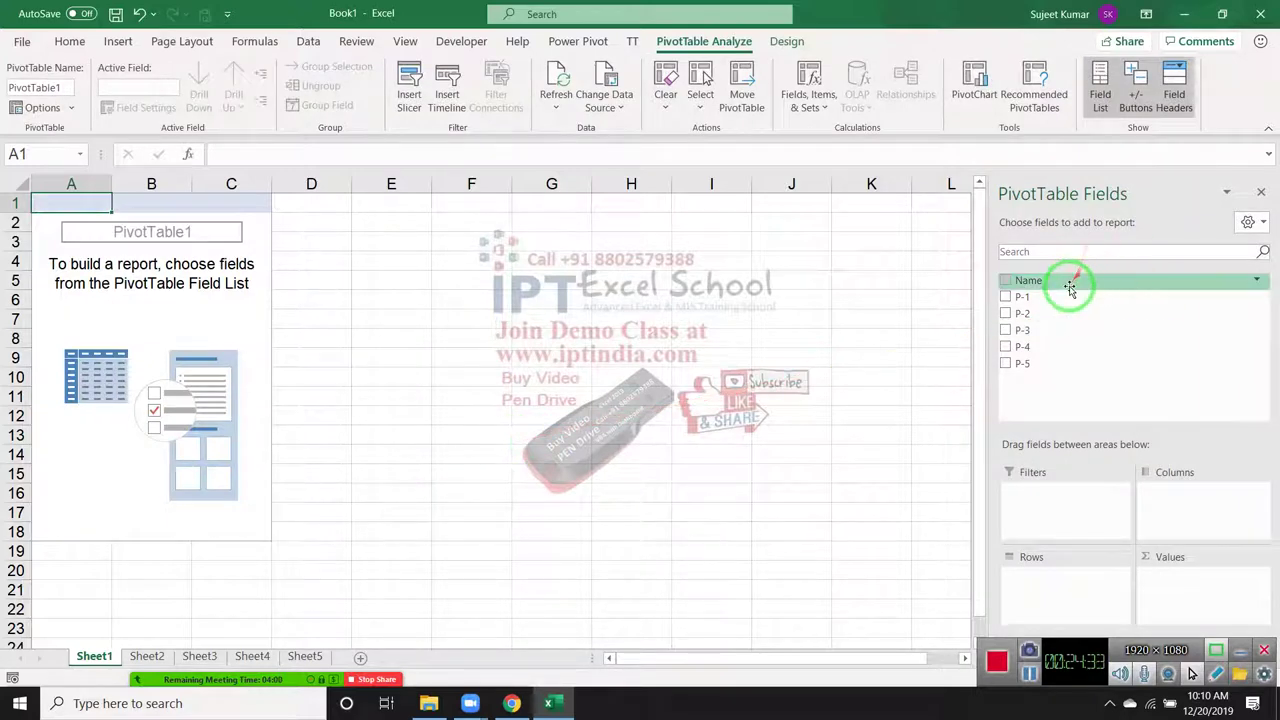
Put Name in the pivot rows and Sum of P-1 in values, then show the desktop
{"action": "left_click_drag", "start_coordinate": [1066, 281], "coordinate": [1080, 600]}
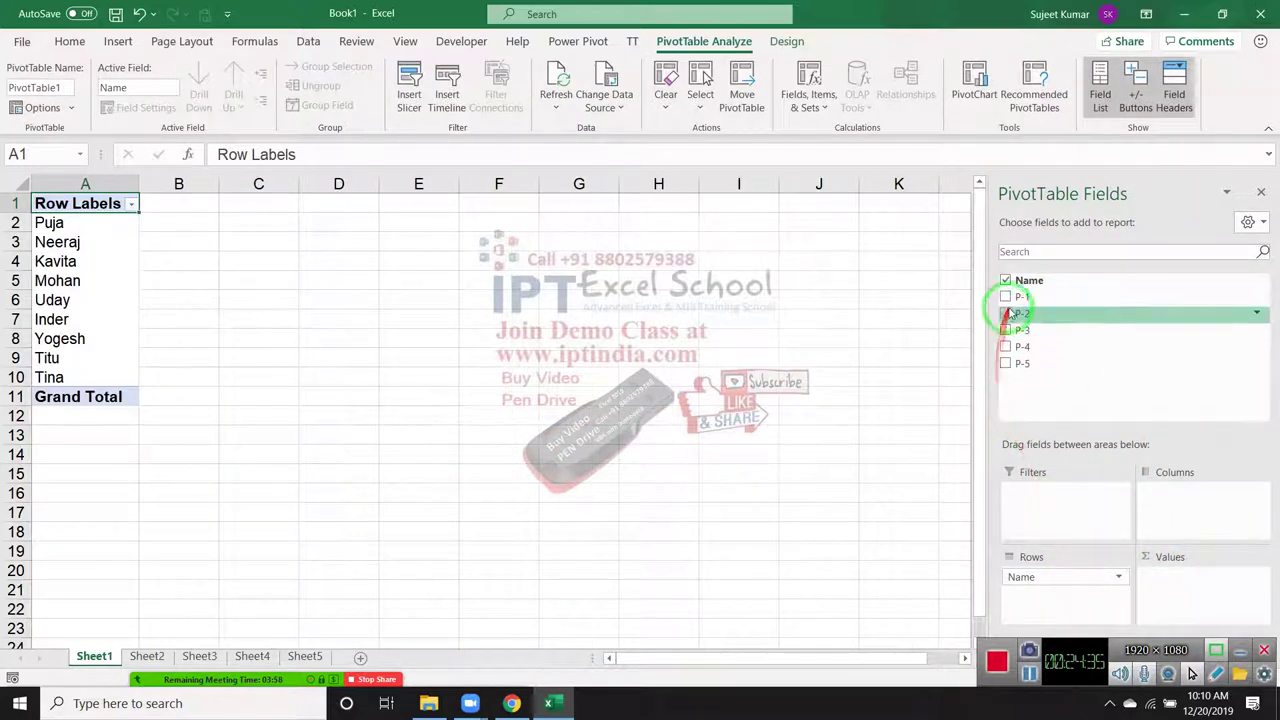
{"action": "mouse_move", "coordinate": [1020, 297]}
{"action": "left_mouse_down"}
{"action": "mouse_move", "coordinate": [1045, 318]}
{"action": "mouse_move", "coordinate": [1187, 590]}
{"action": "left_mouse_up"}
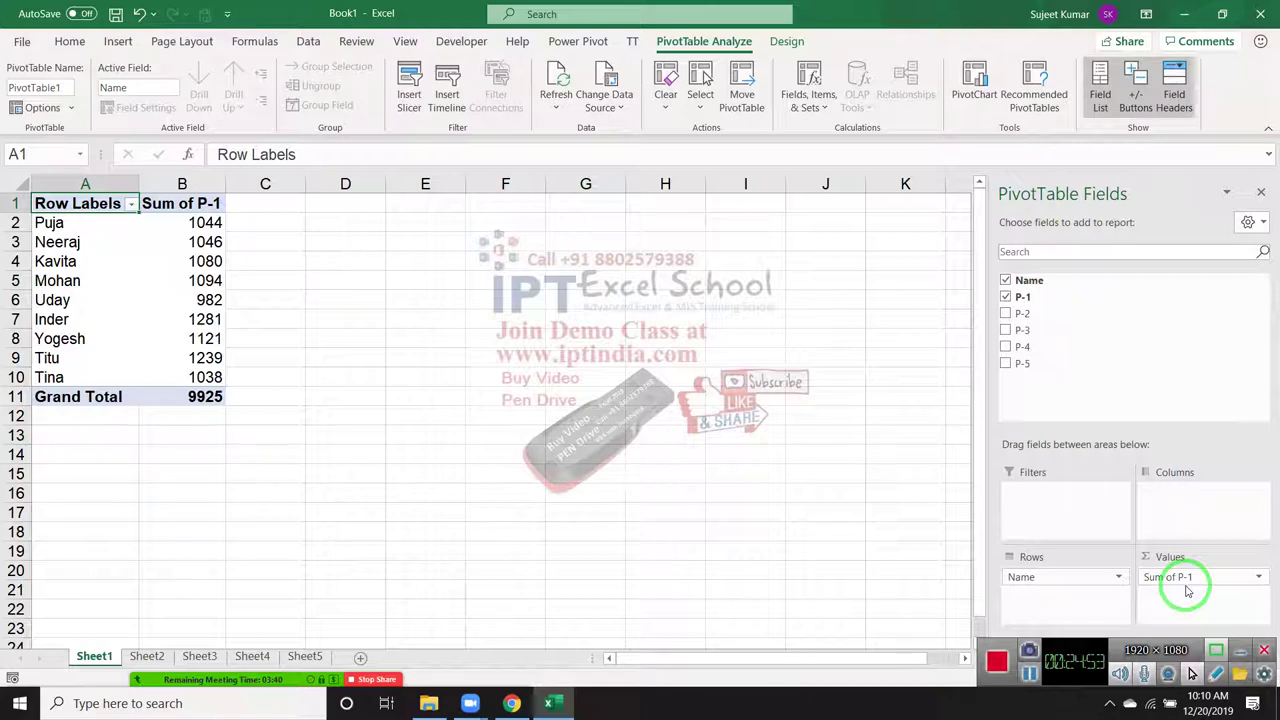
{"action": "left_click", "coordinate": [140, 650]}
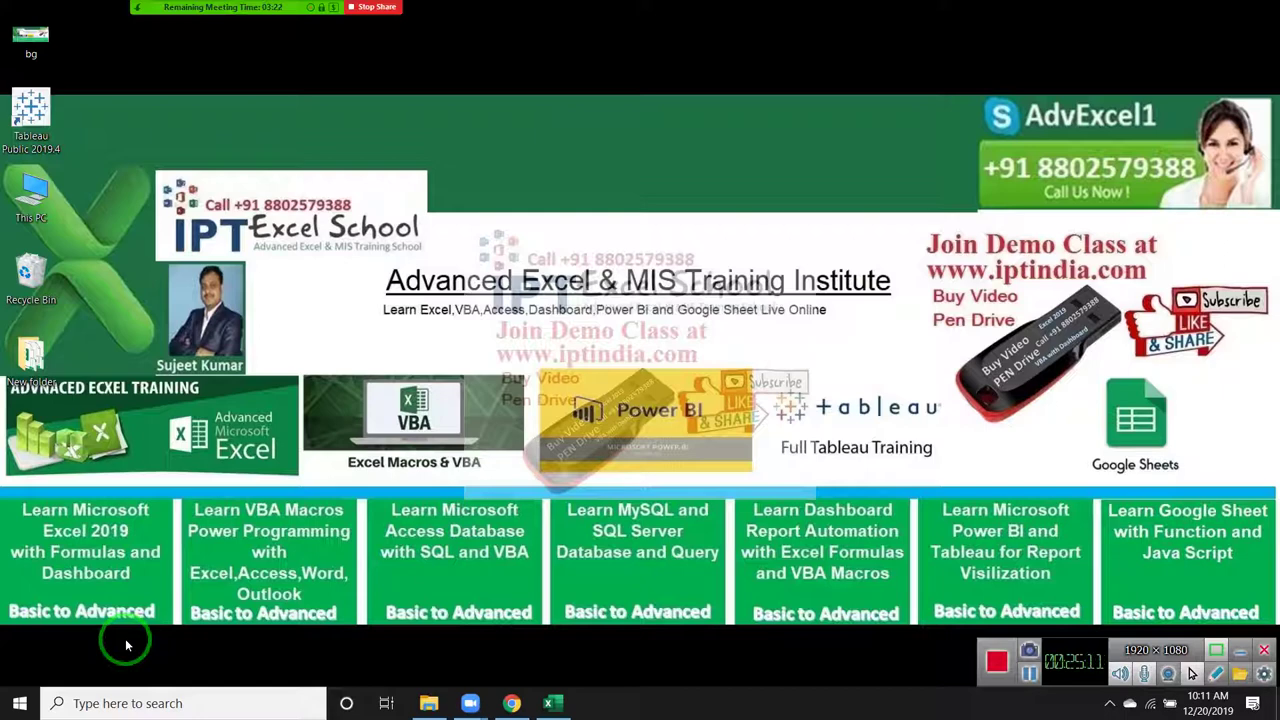
End the Zoom meeting from the More menu and confirm it
{"action": "left_click", "coordinate": [508, 18]}
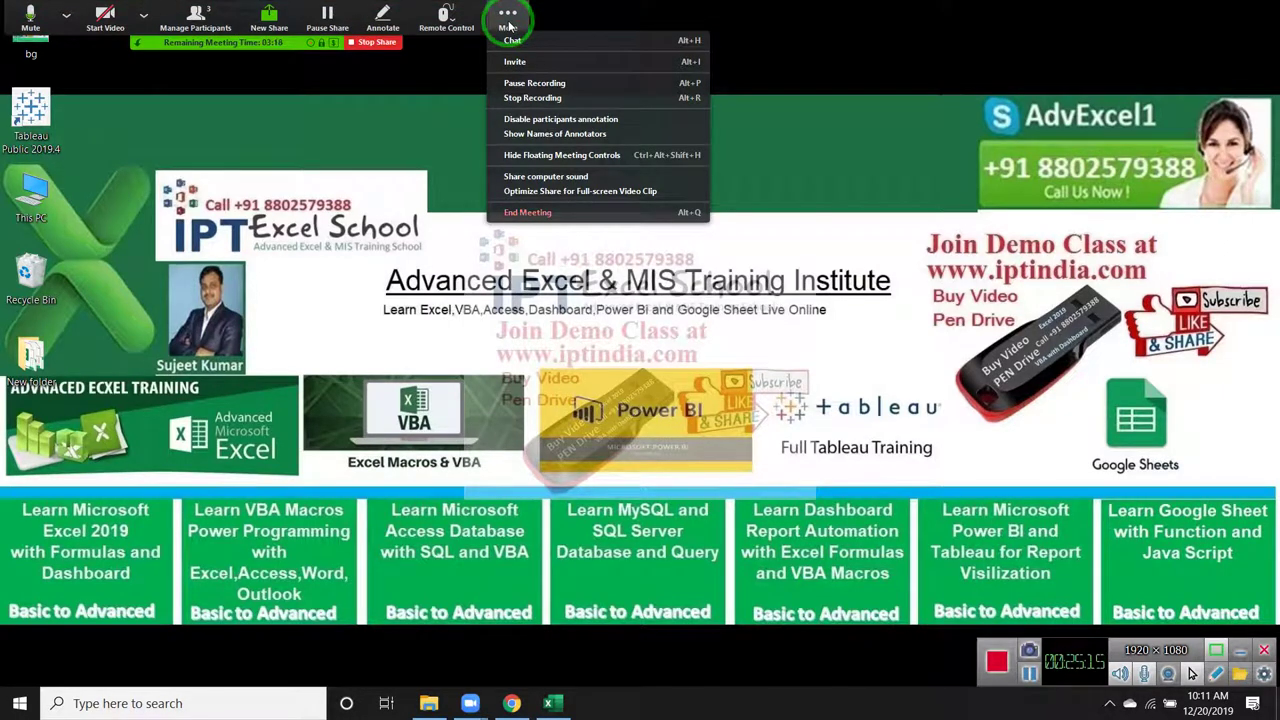
{"action": "left_click", "coordinate": [546, 213]}
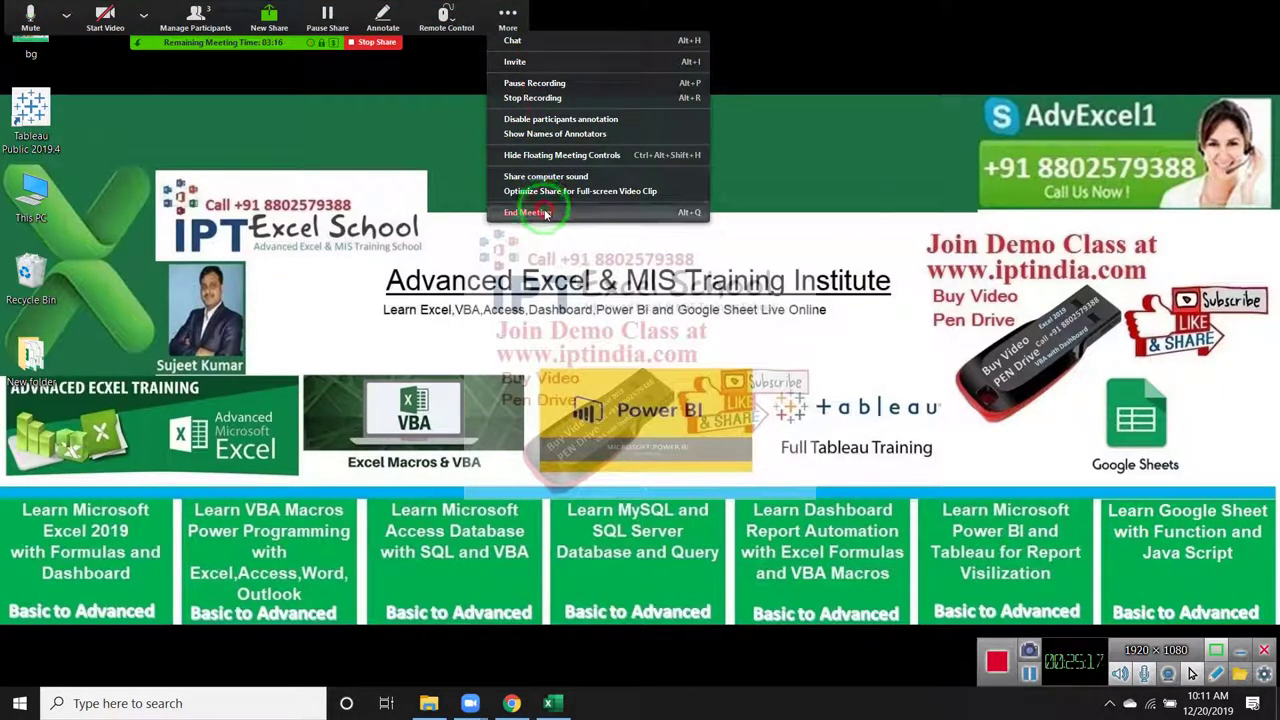
{"action": "left_click", "coordinate": [633, 410]}
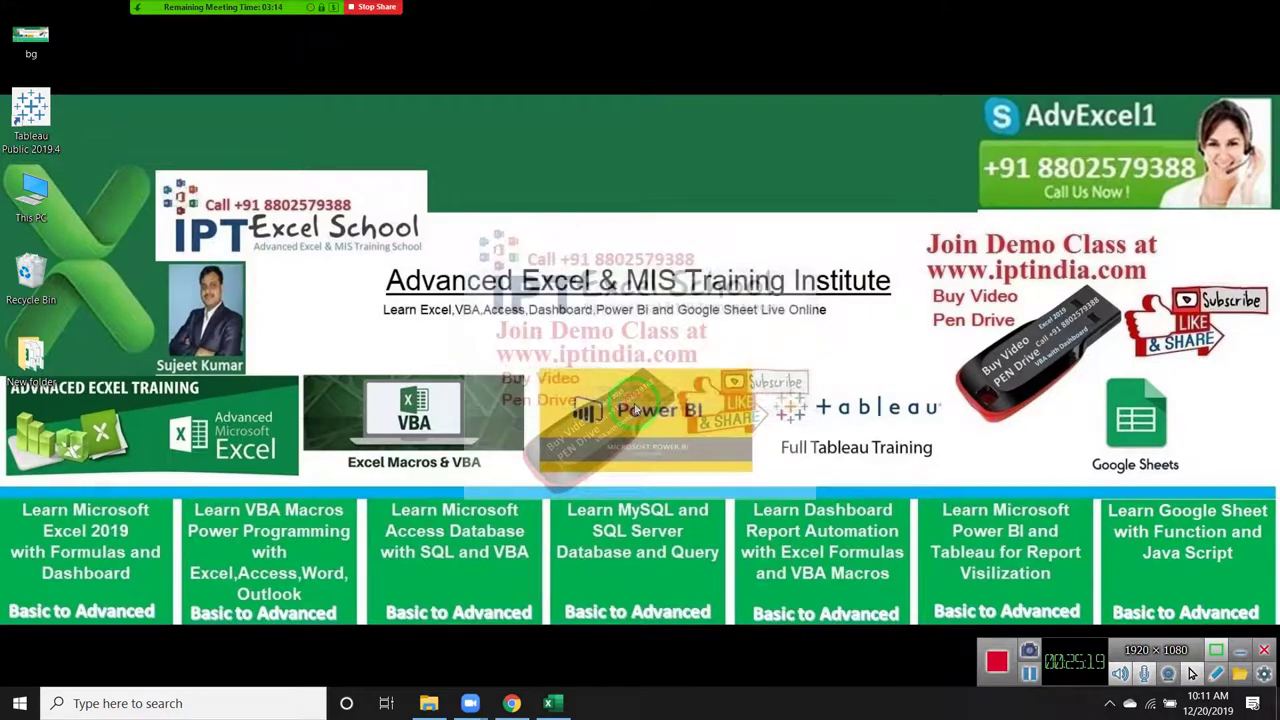